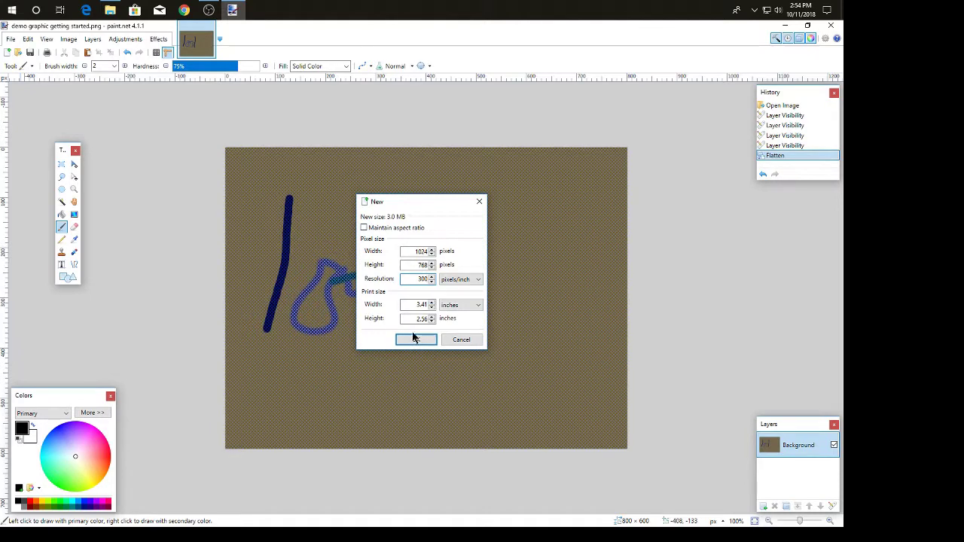
- Create a 1024 × 768 pixel image at 300 pixels/inch and fill its background with yellow using Paint Bucket
left_click(415, 339)
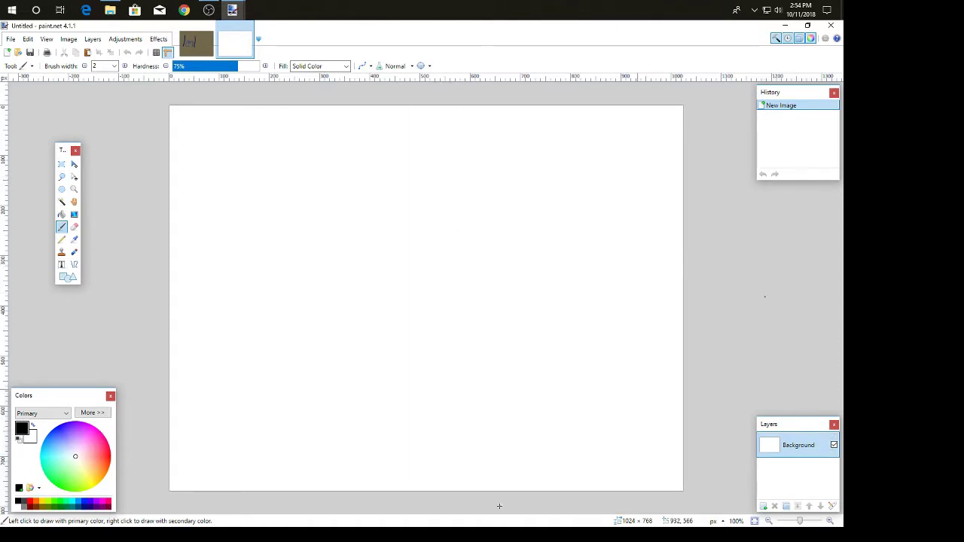
left_click(91, 485)
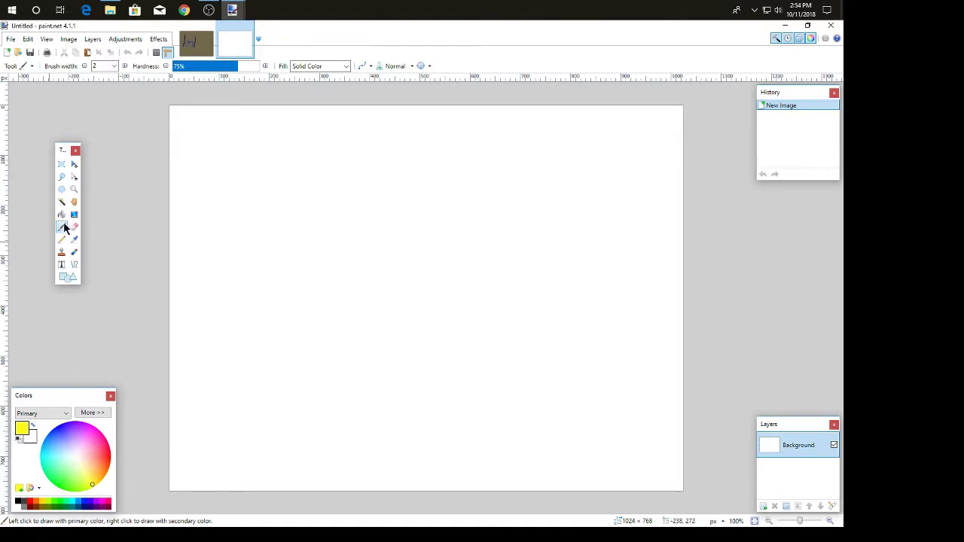
left_click(62, 214)
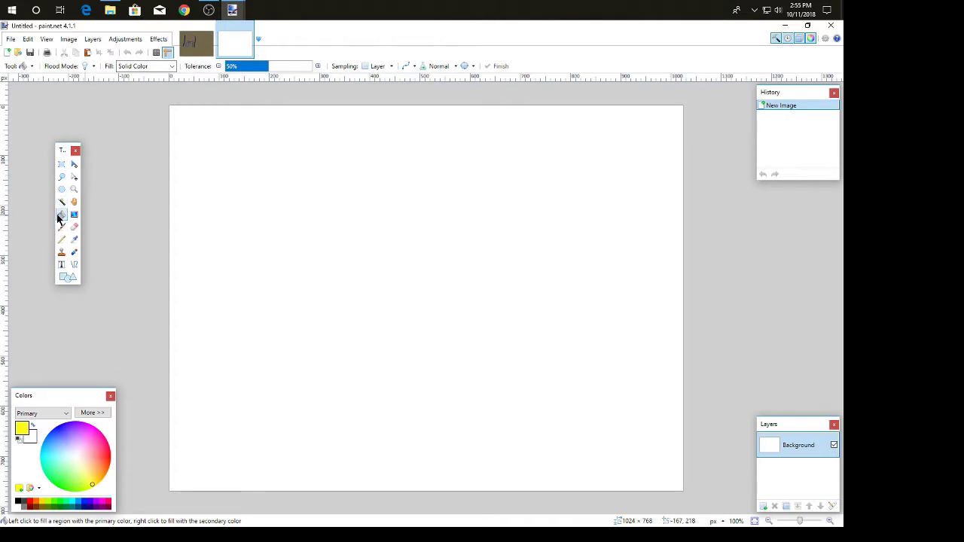
left_click(275, 218)
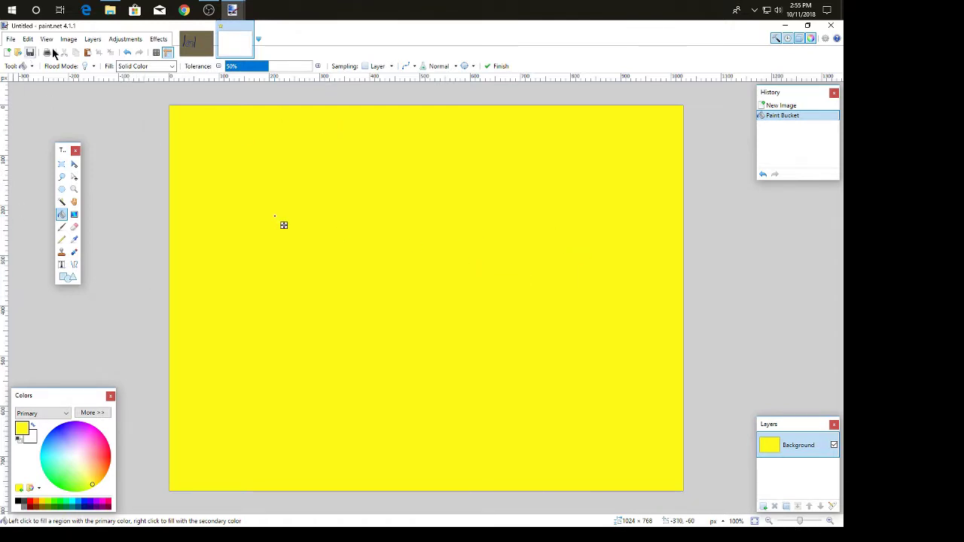
- Import the photo IMG_20181010_154111 as a layer above the yellow background
left_click(93, 40)
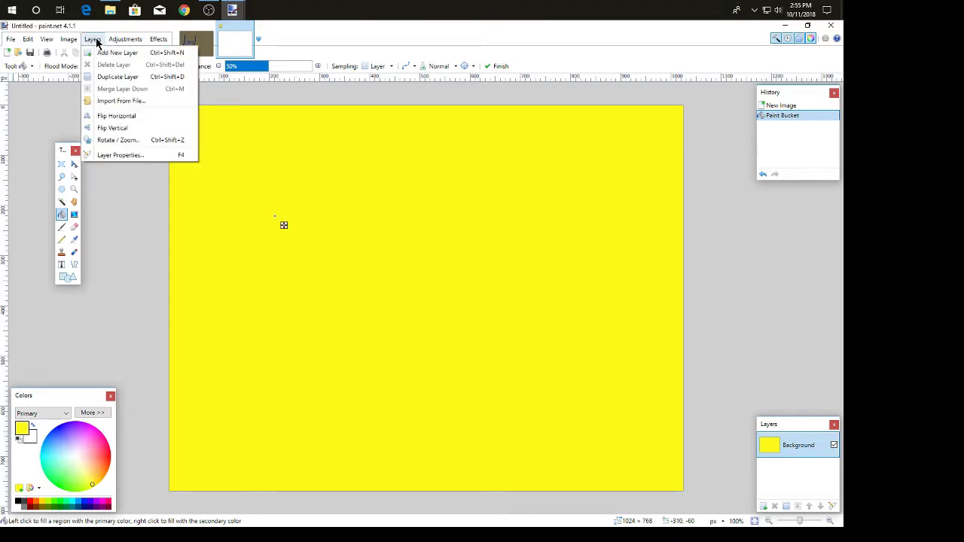
left_click(109, 100)
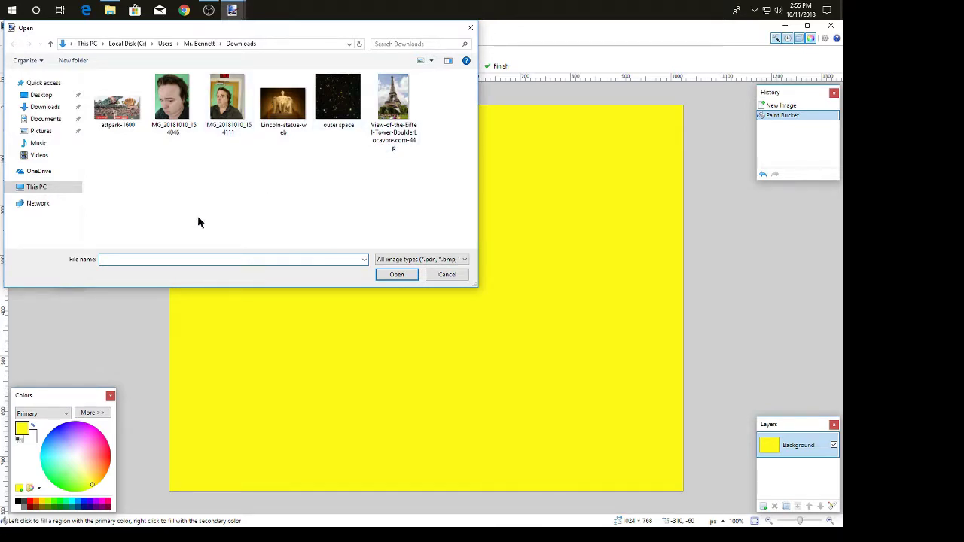
left_click(224, 111)
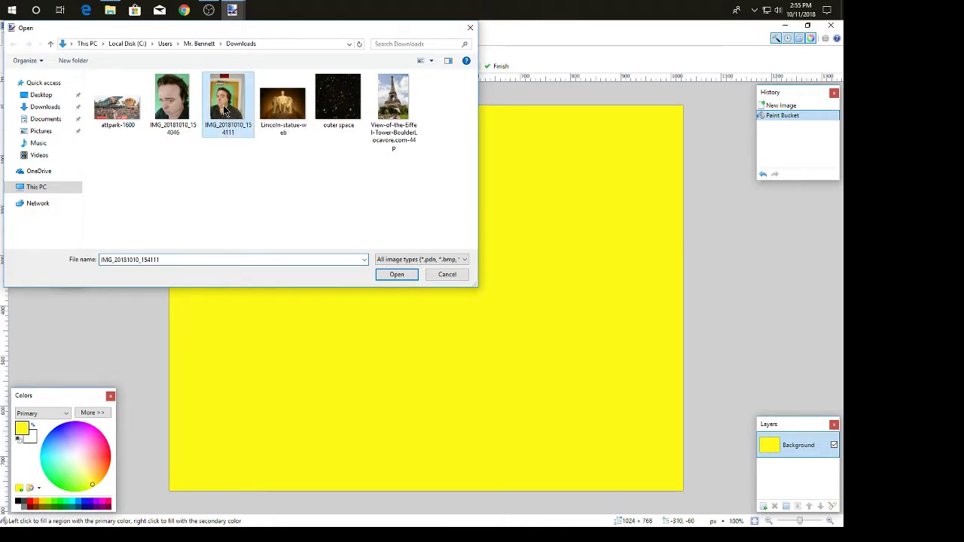
left_click(395, 275)
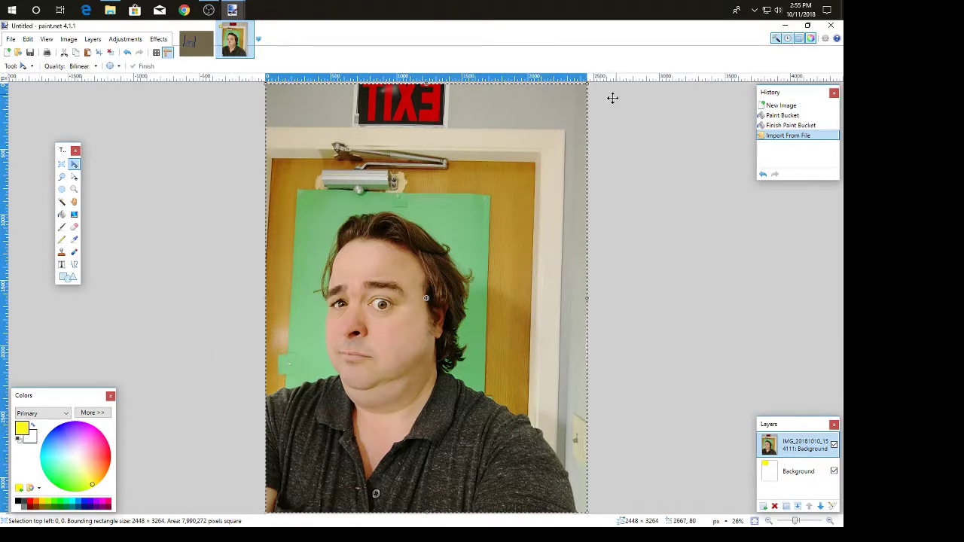
- Crop the image to a rectangular selection of about 2207 × 2371 pixels around the head and shoulders, and undo the crop
left_click(27, 38)
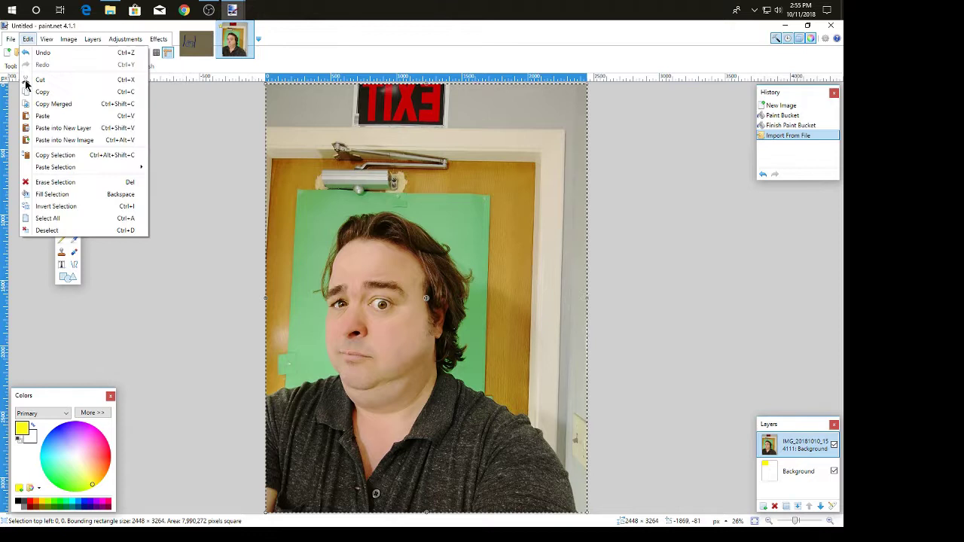
left_click(38, 229)
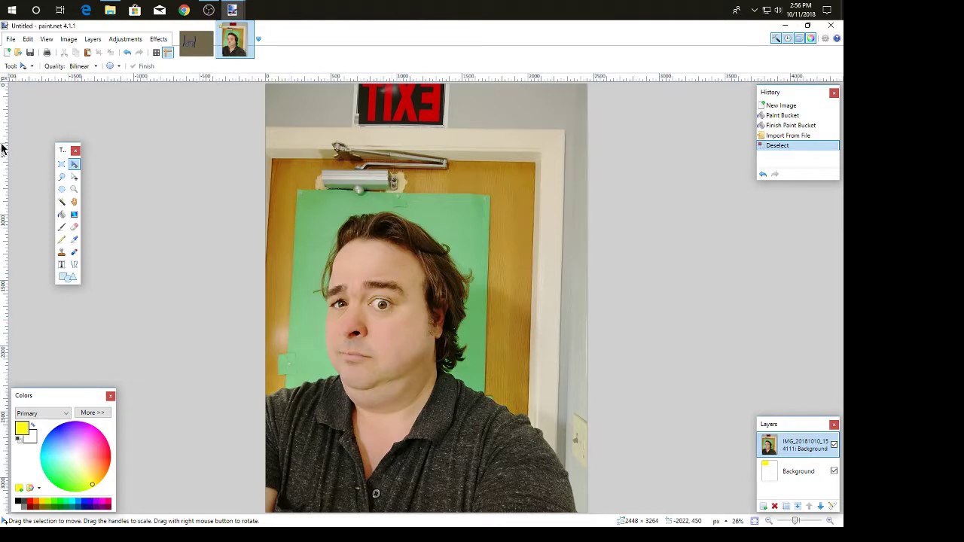
left_click(61, 165)
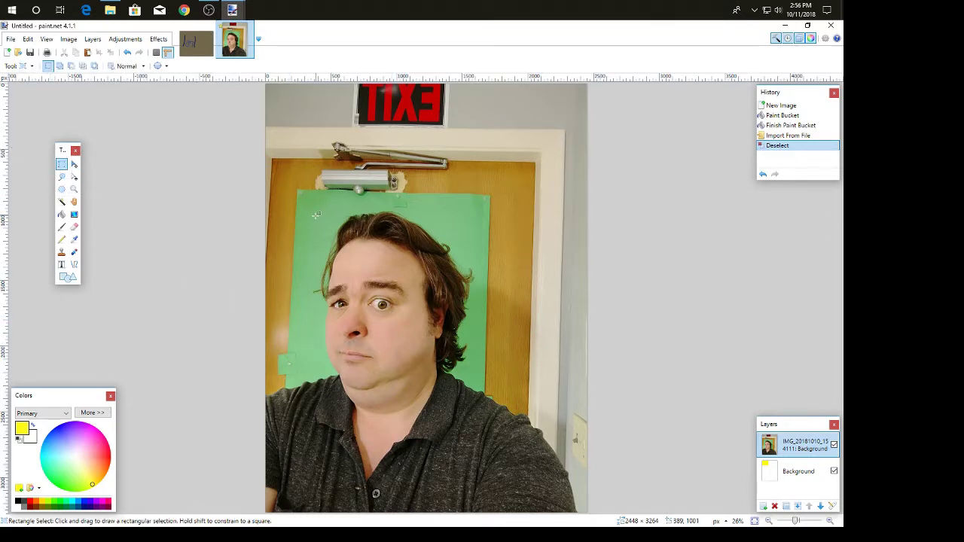
left_click_drag(280, 196, 570, 506)
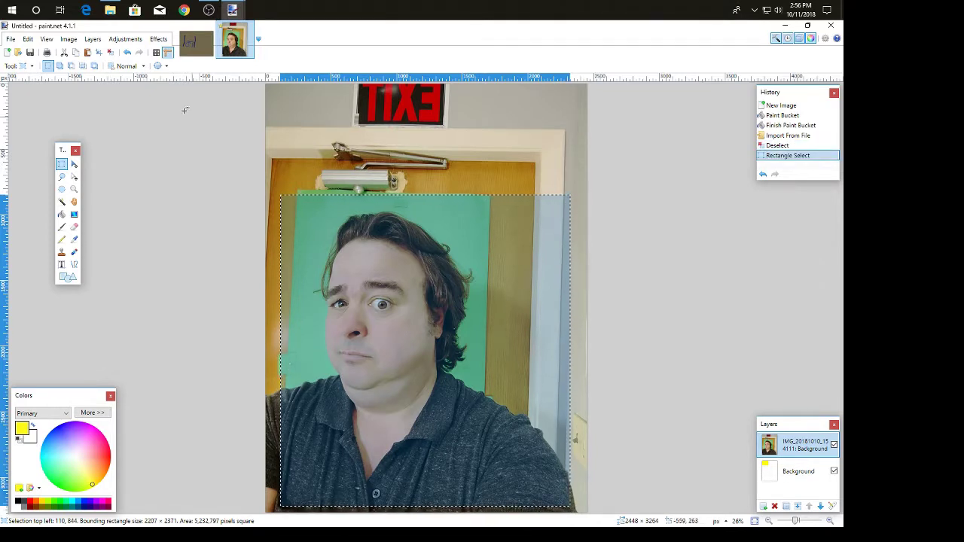
left_click(99, 55)
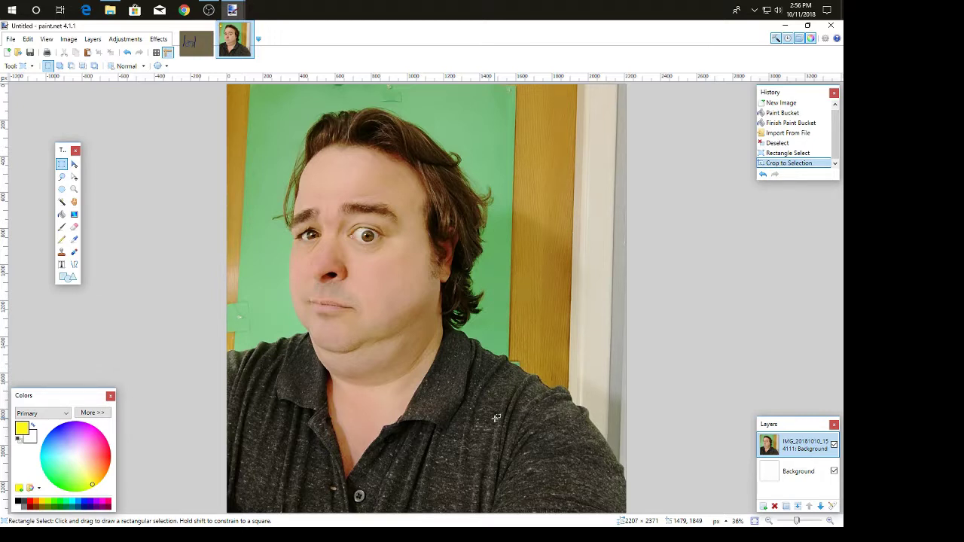
left_click(127, 52)
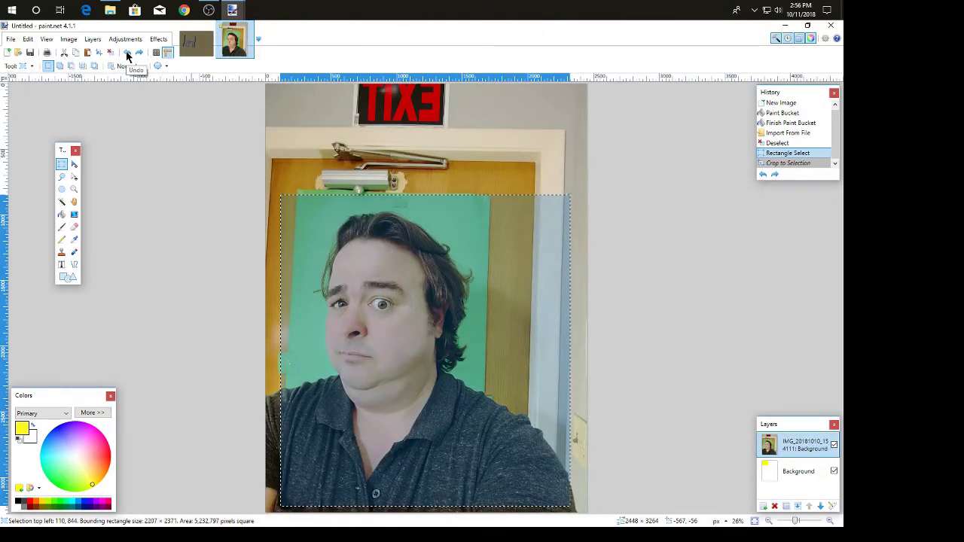
- Erase a full-width strip about 945 pixels high from the top of the photo layer, and undo the erase
left_click(27, 38)
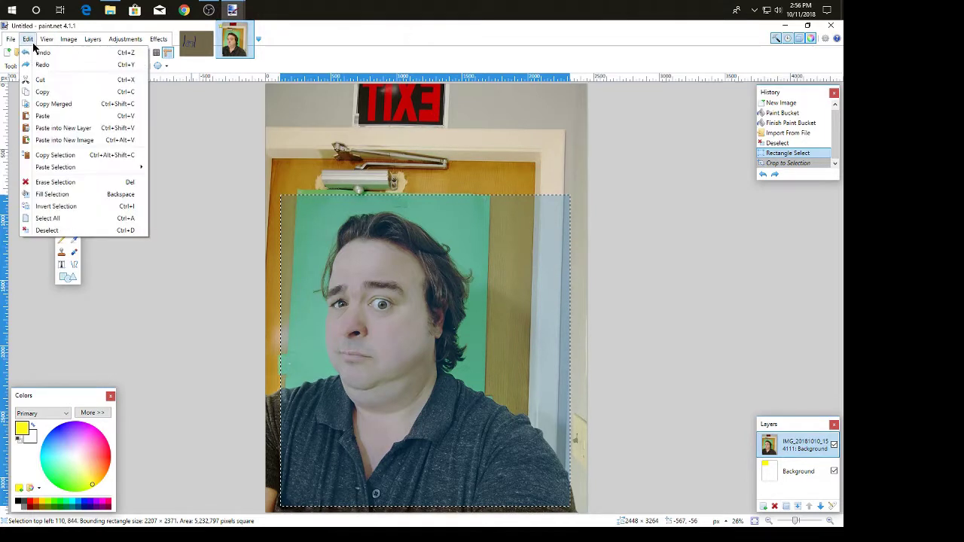
left_click(45, 230)
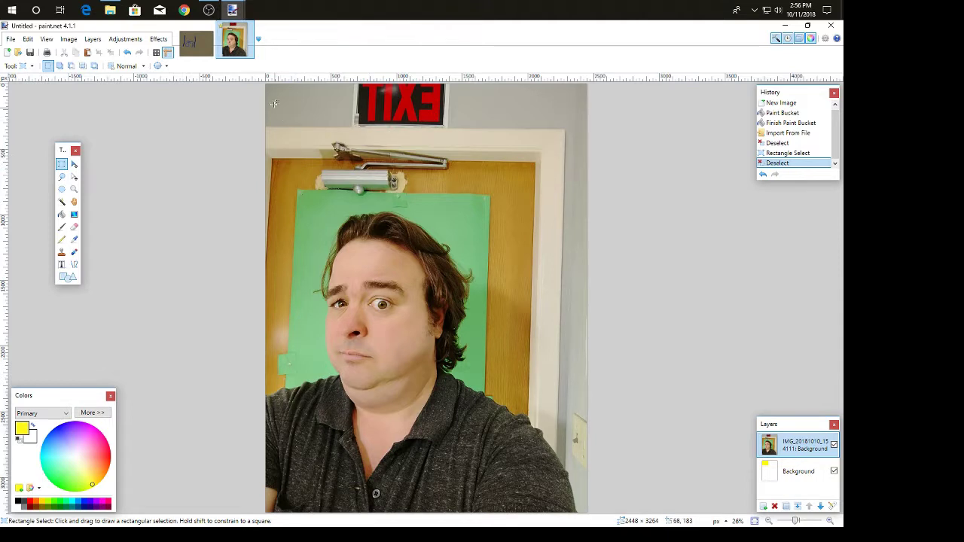
left_click_drag(266, 87, 592, 208)
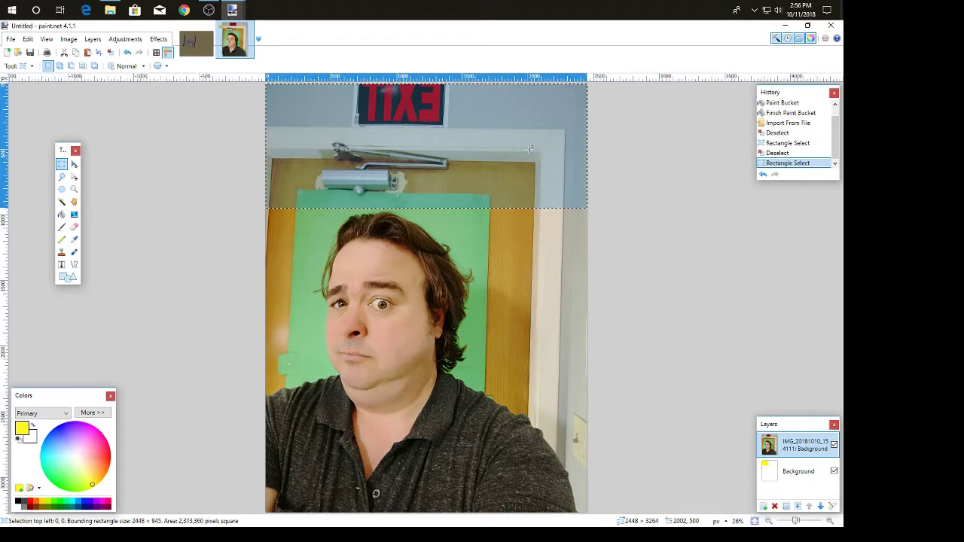
key("Delete")
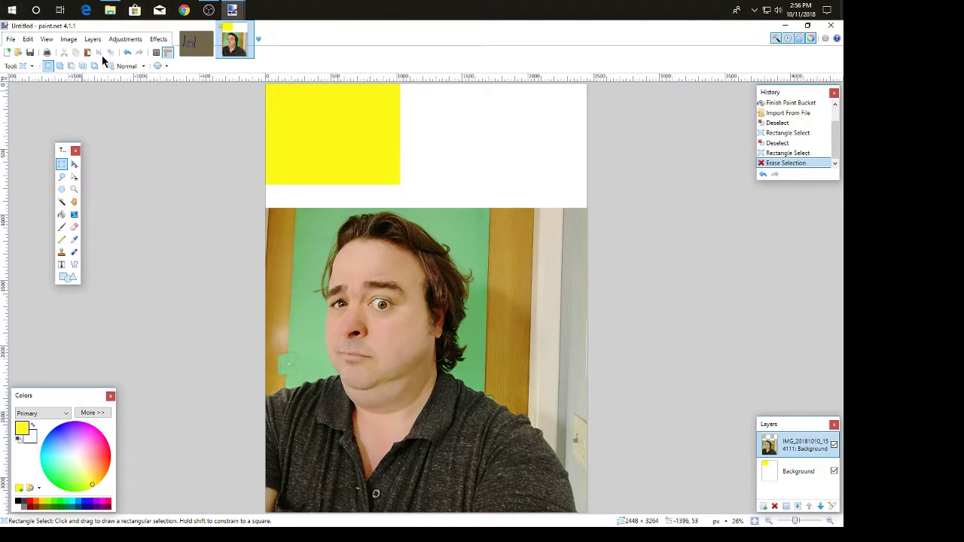
left_click(127, 53)
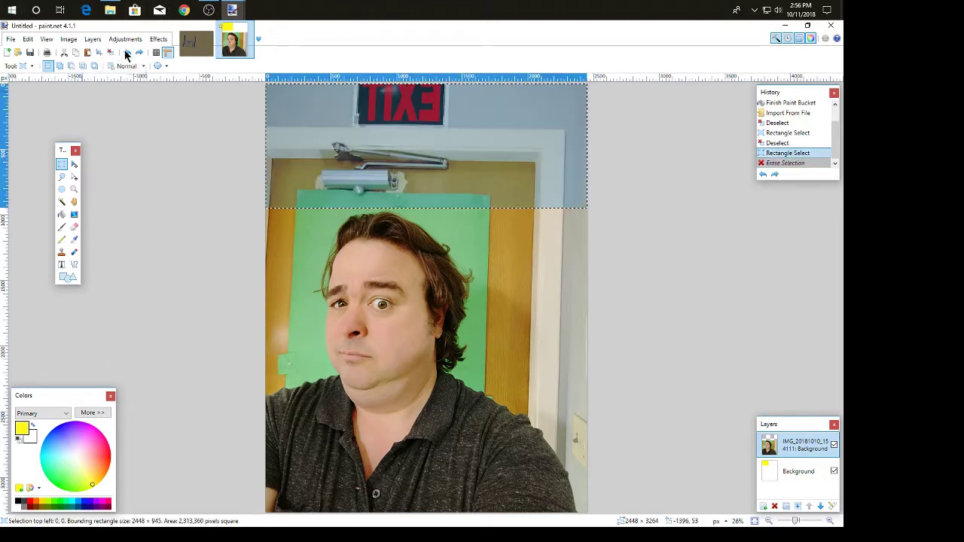
- Hide the Background layer, and undo every change back through the photo import
left_click(834, 472)
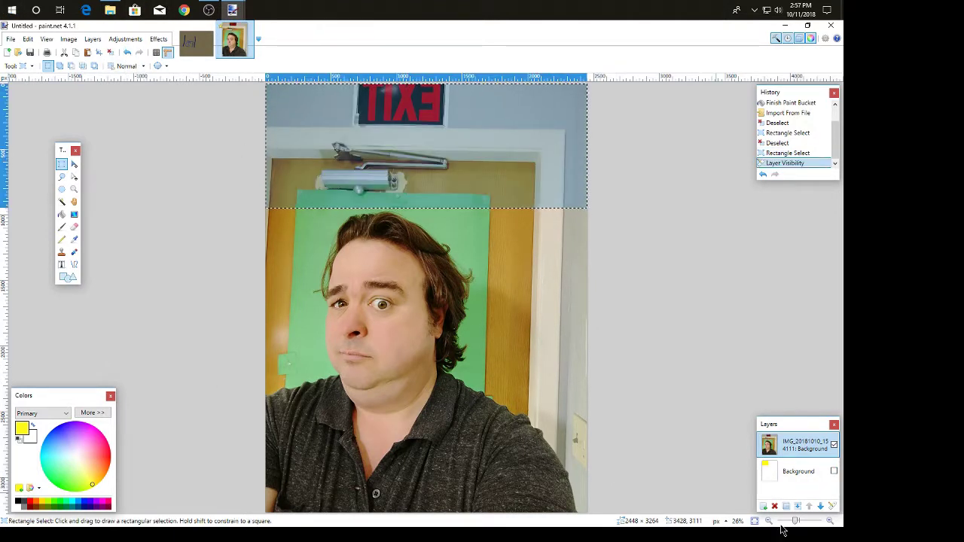
left_click(128, 52)
left_click(128, 53)
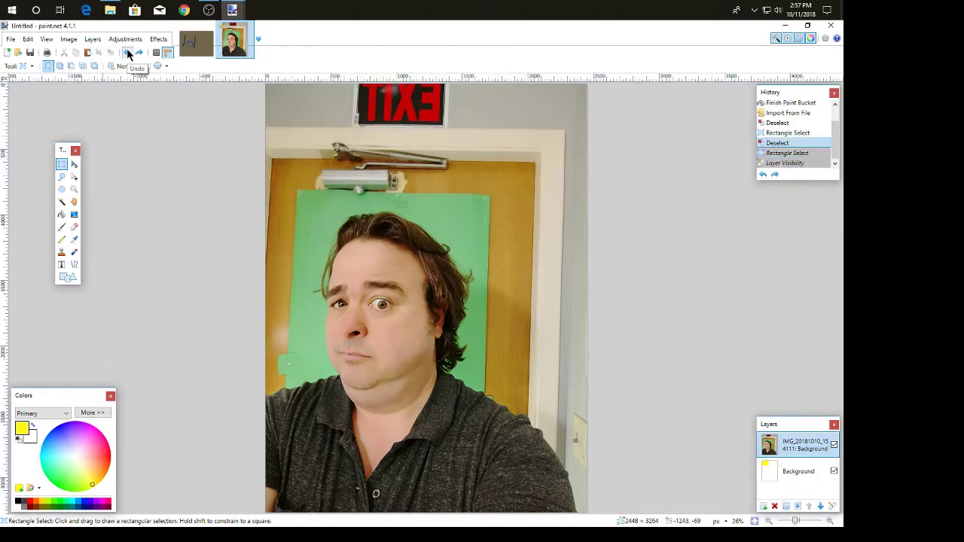
left_click(128, 53)
left_click(128, 52)
left_click(128, 52)
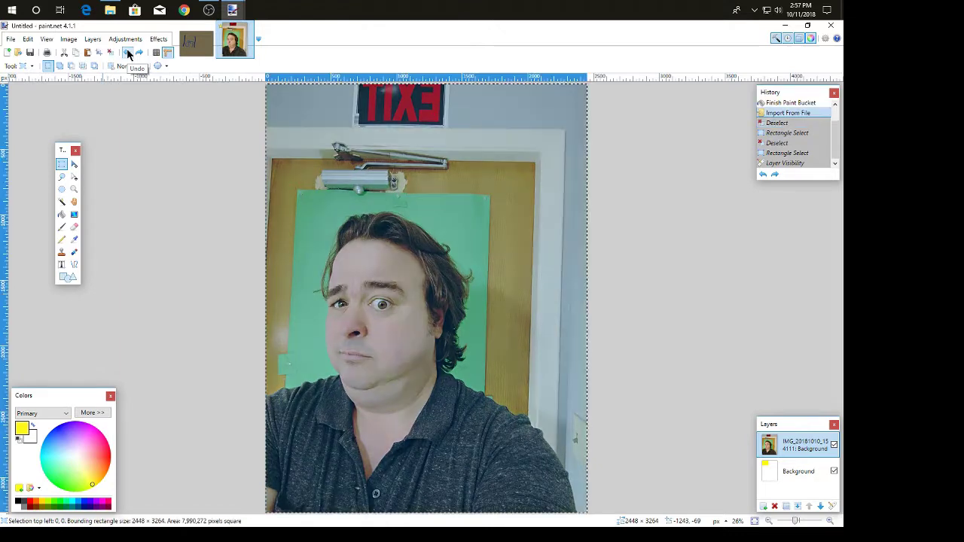
left_click(128, 53)
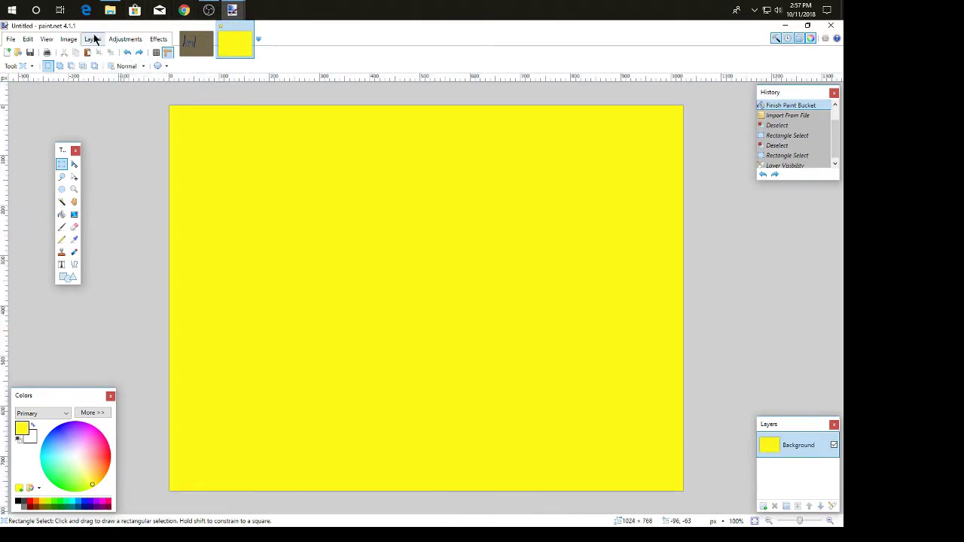
- Import IMG_20181010_154111 again as a new layer over the yellow canvas
left_click(91, 39)
left_click(103, 100)
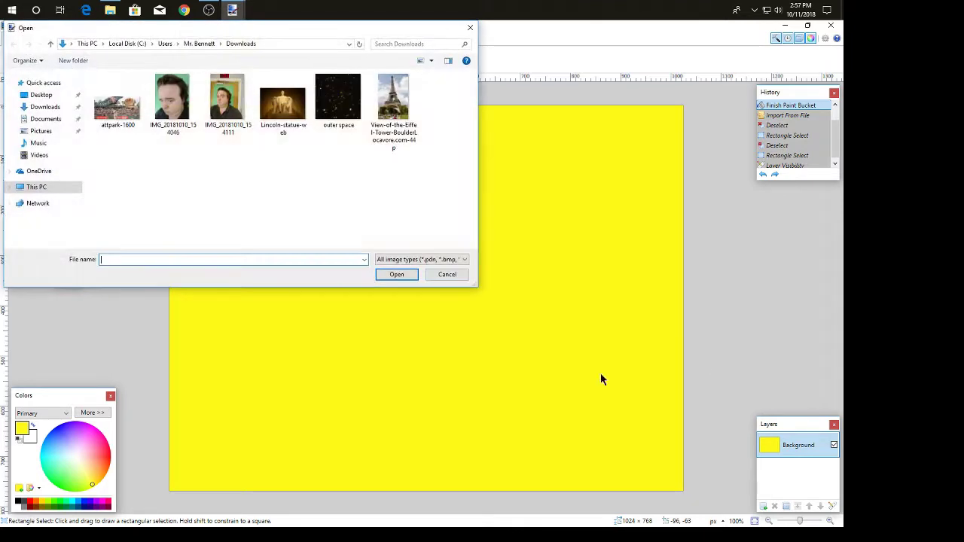
left_click(228, 105)
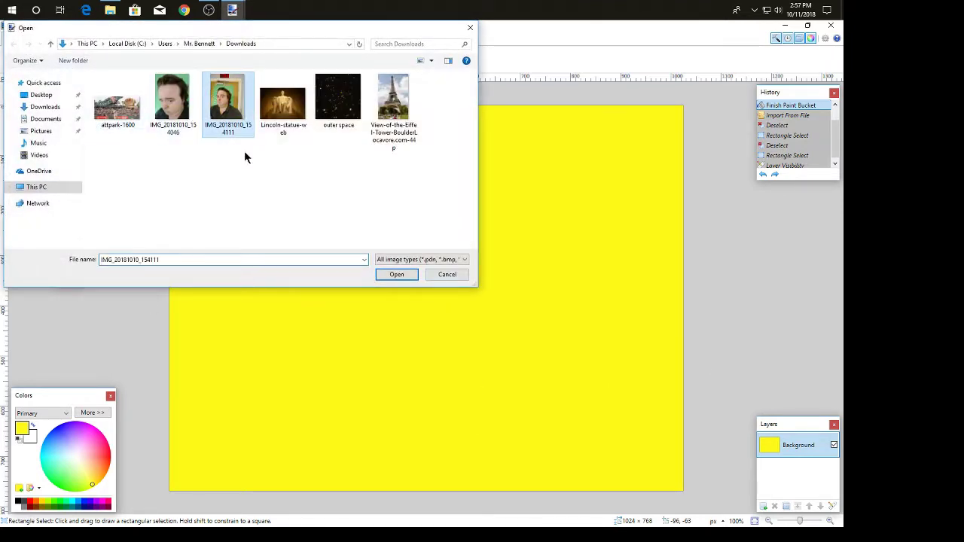
left_click(396, 275)
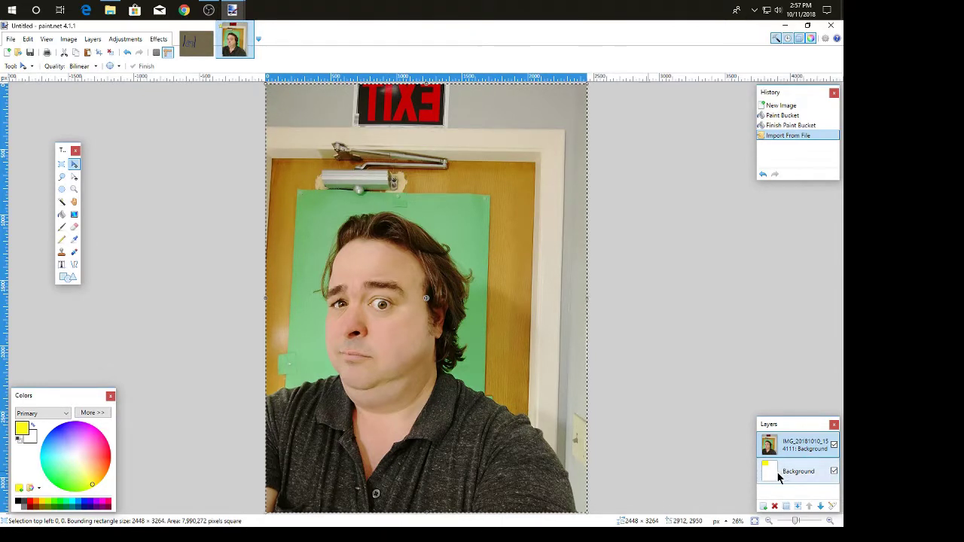
- Fill the enlarged Background layer with yellow using Paint Bucket and hide that layer
left_click(801, 471)
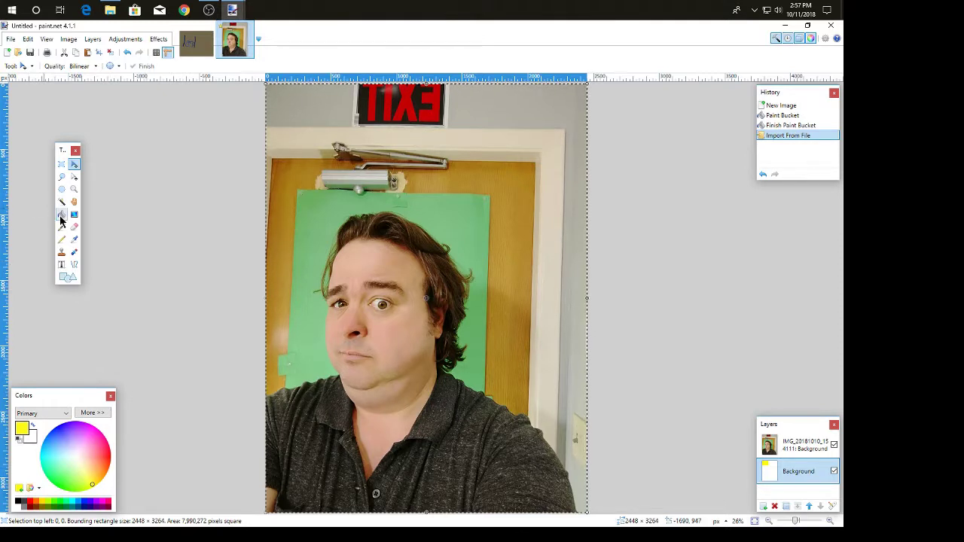
left_click(61, 216)
left_click(425, 318)
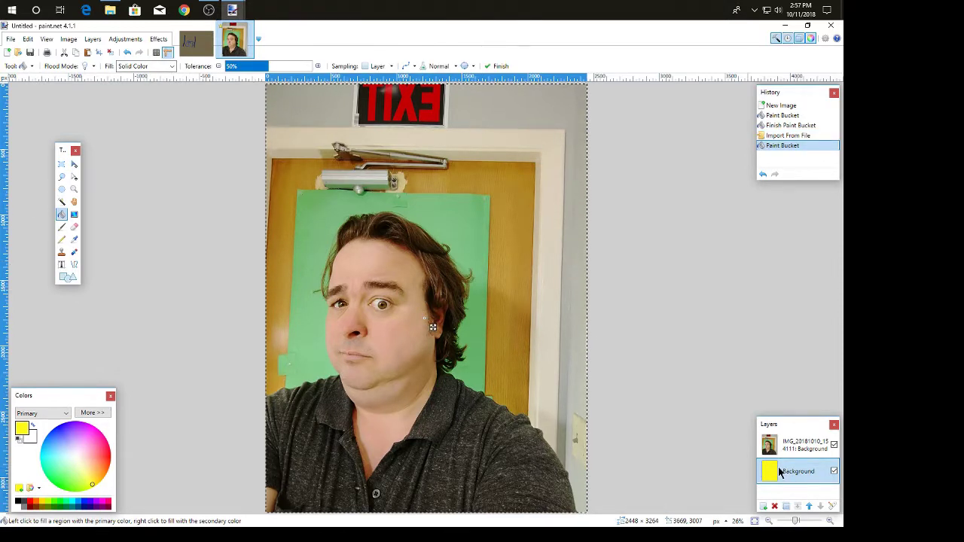
left_click(834, 471)
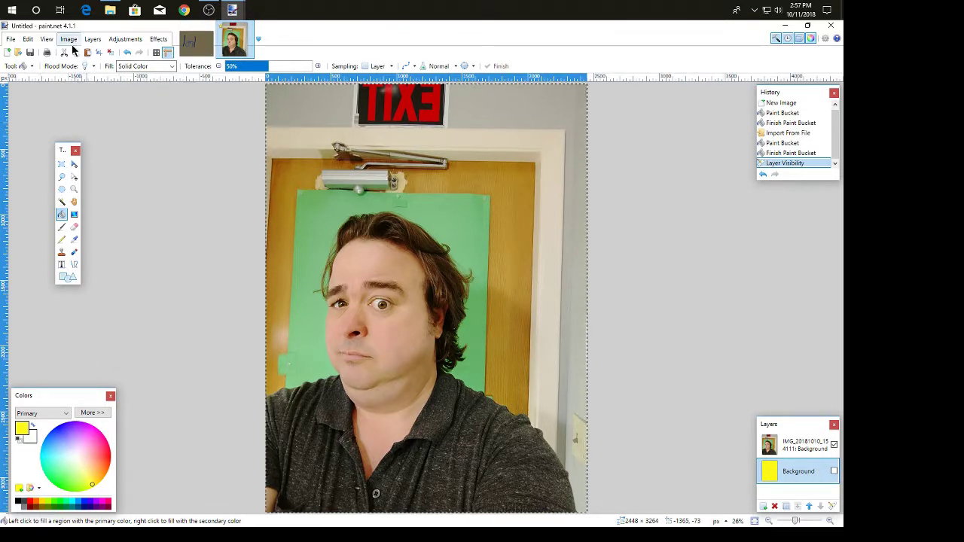
- Clear the current selection and erase a full-width strip about 911 pixels high near the top edge of the Background layer
left_click(61, 163)
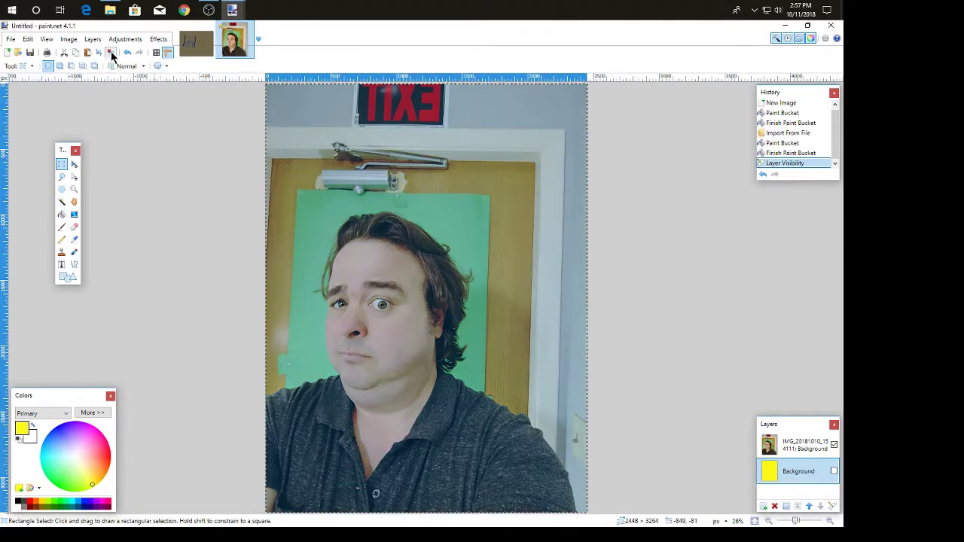
left_click(28, 38)
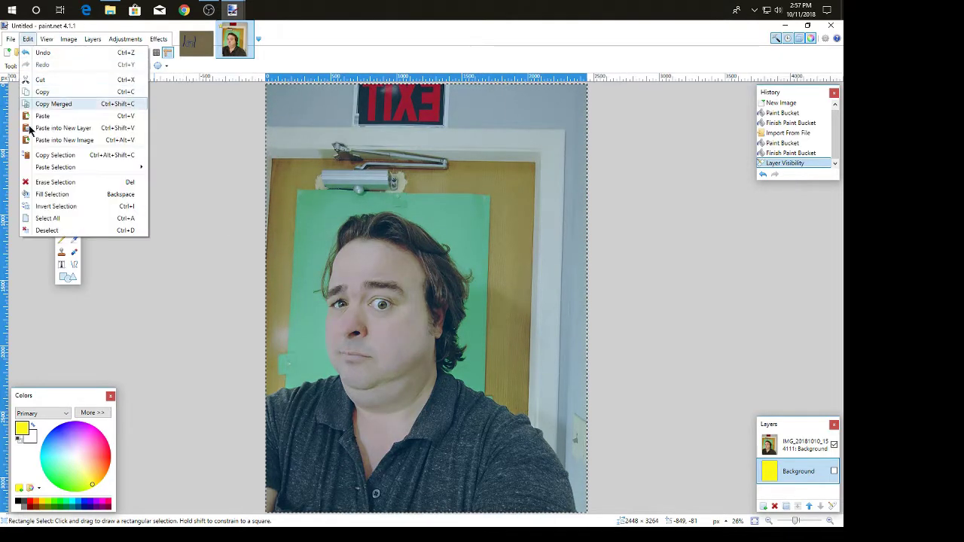
left_click(32, 231)
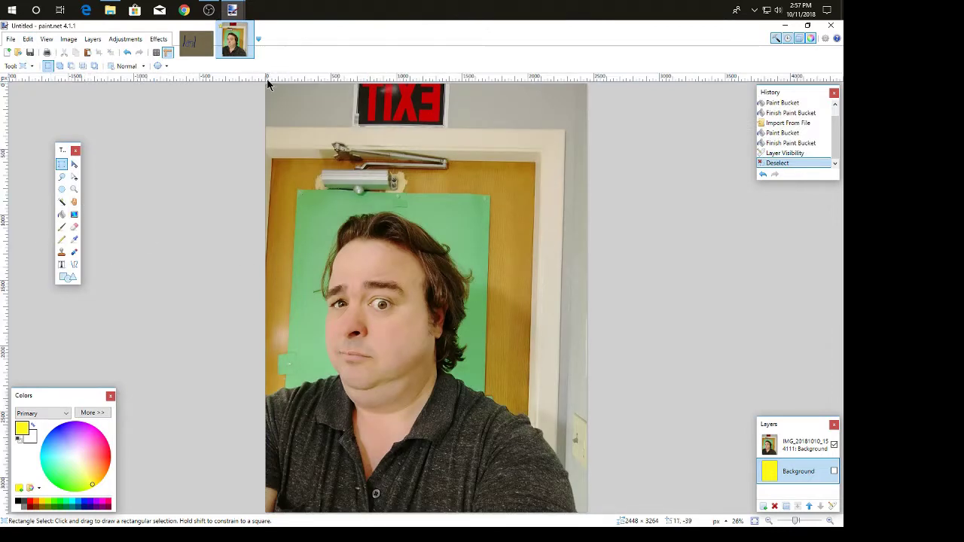
left_click_drag(267, 84, 587, 204)
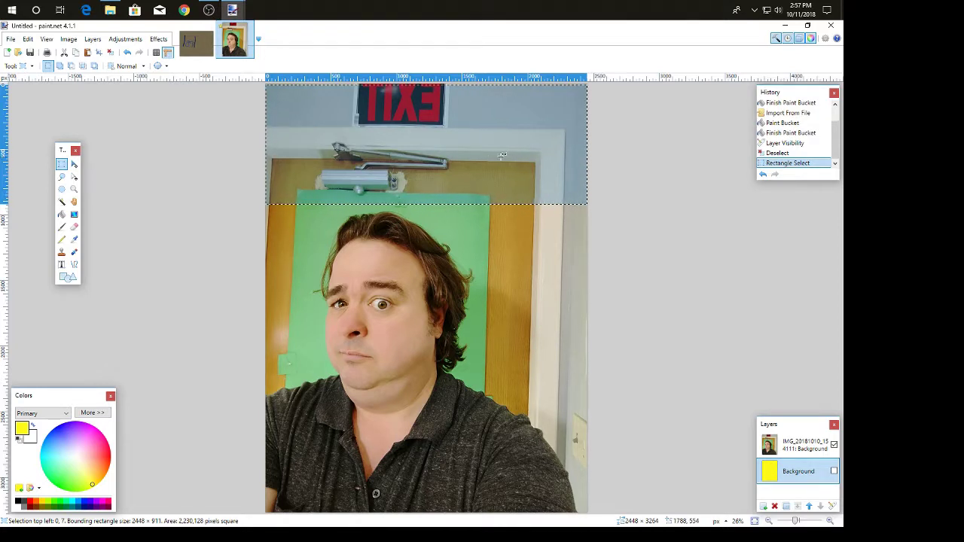
key("Delete")
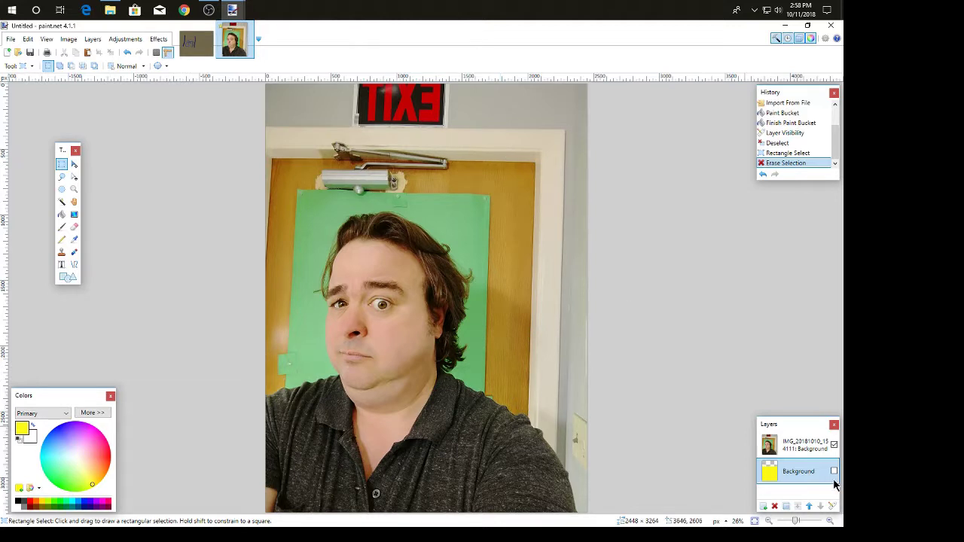
- Make the photo layer active and undo the strip erase and its rectangular selection
left_click(804, 449)
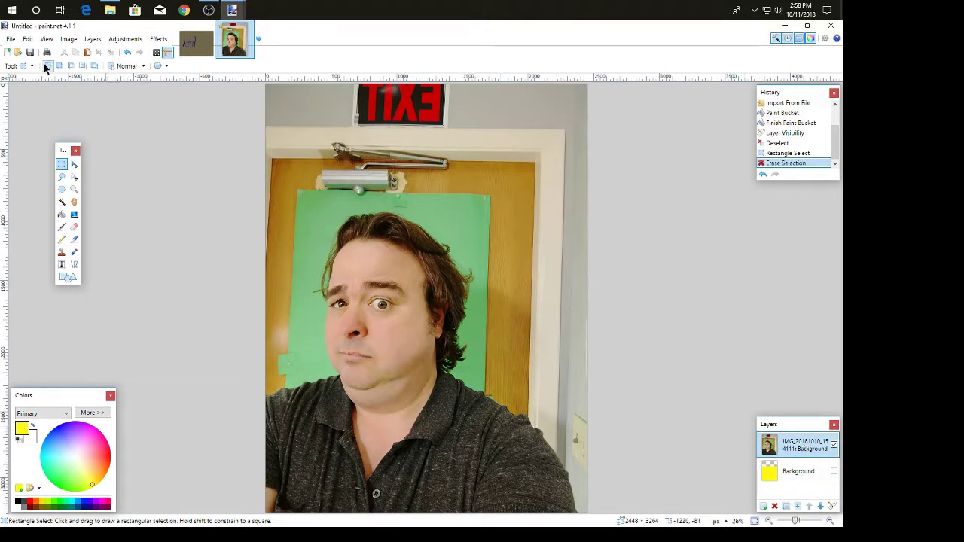
left_click(126, 55)
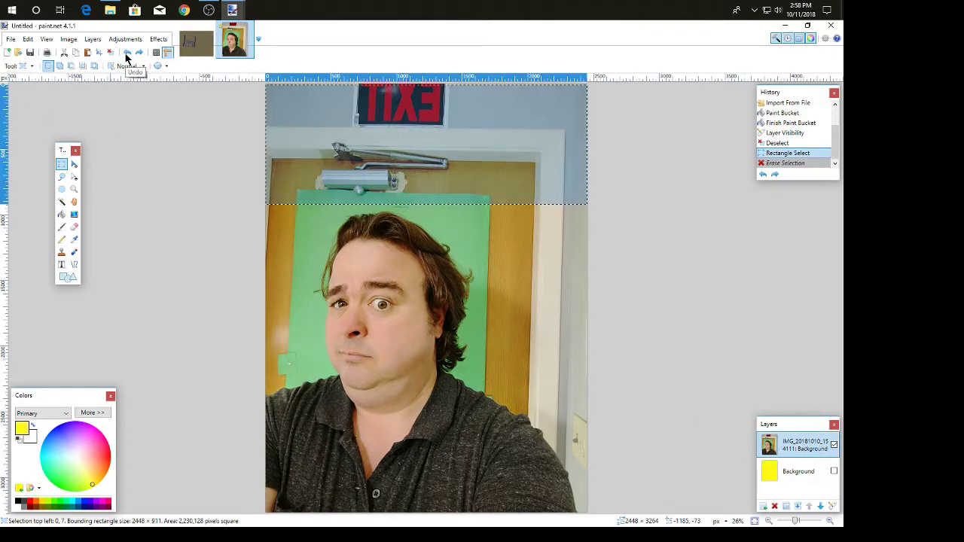
left_click(126, 56)
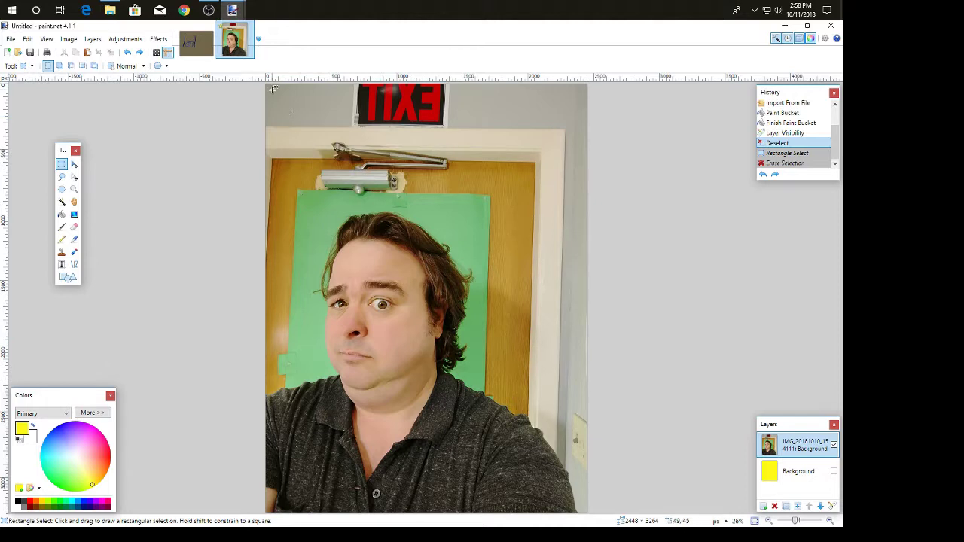
- Erase a full-width strip from the photo layer's upper edge down to just above the hair, and show the Background layer
left_click_drag(267, 84, 594, 200)
key("Delete")
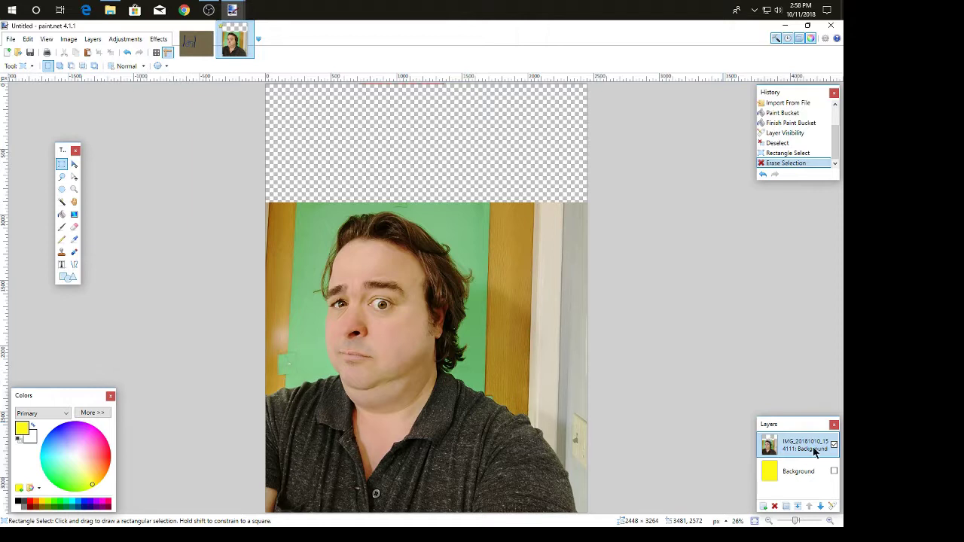
left_click(834, 470)
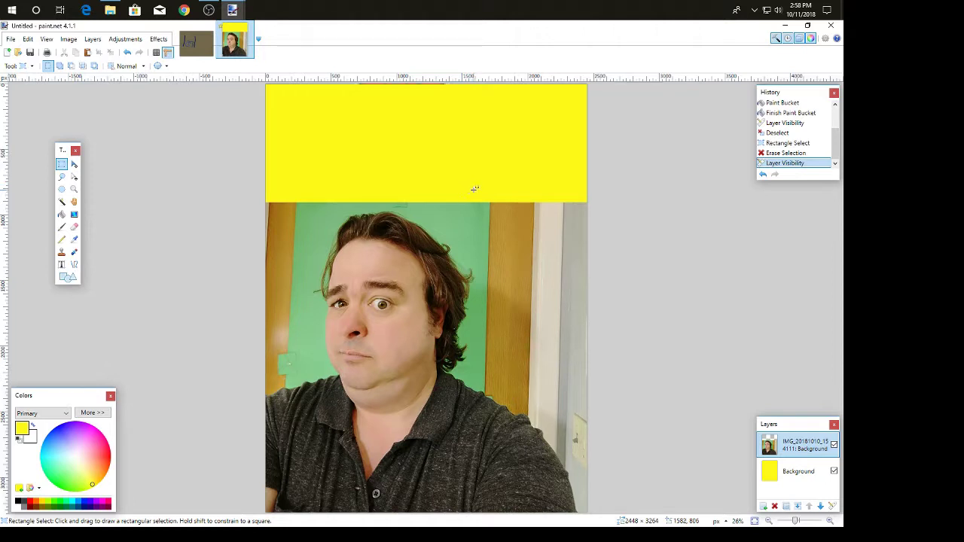
- Erase a block about 839 × 1545 pixels right of the head, plus the green corner beside the top of the hair
left_click_drag(477, 183, 595, 385)
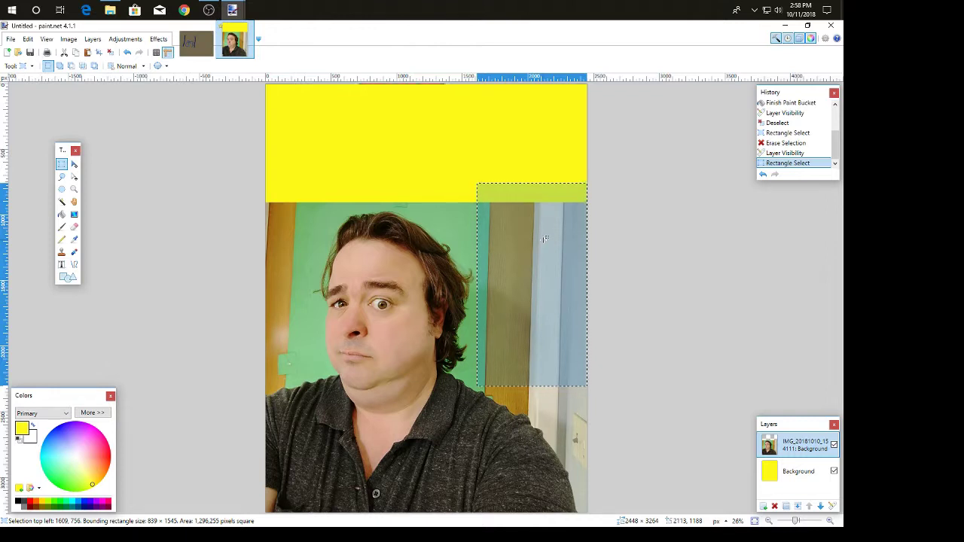
key("Delete")
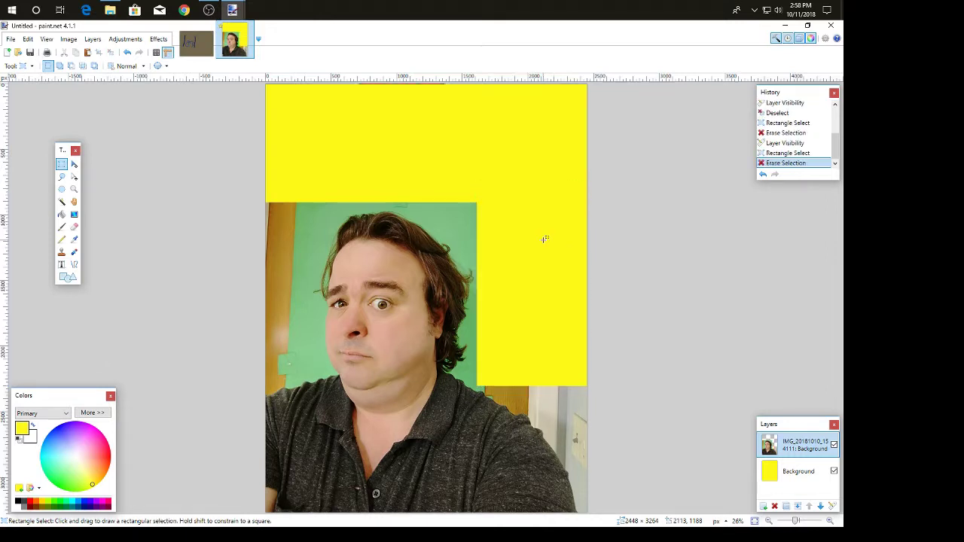
mouse_move(434, 185)
left_mouse_down()
mouse_move(508, 246)
mouse_move(508, 234)
left_mouse_up()
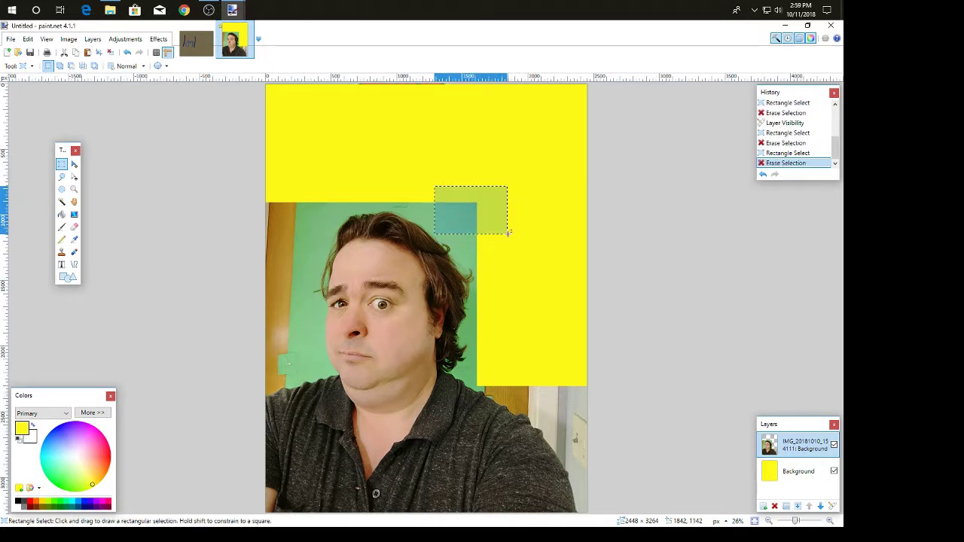
key("Delete")
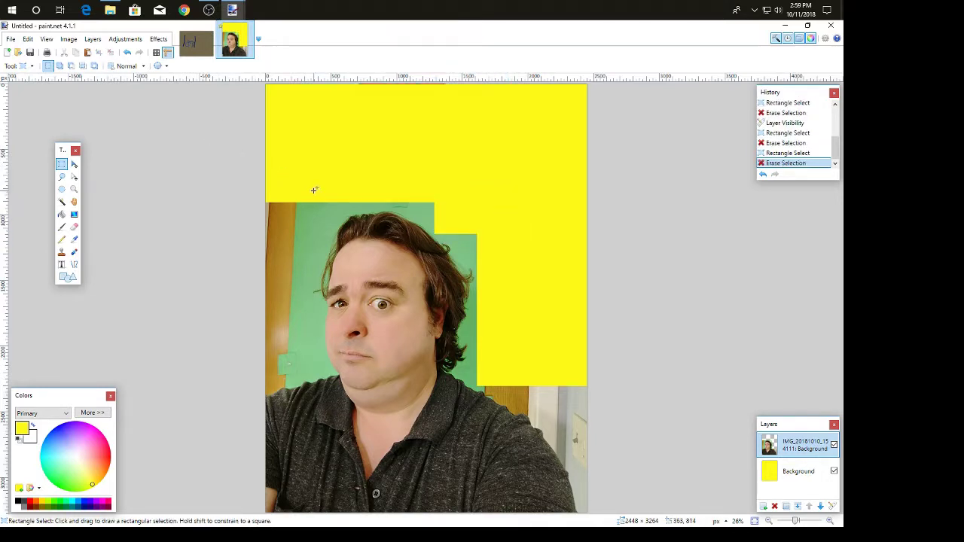
- Erase two blocks left of the head down to the shoulder, and a block about 518 × 218 pixels above the right shoulder
left_click_drag(314, 190, 256, 281)
key("Delete")
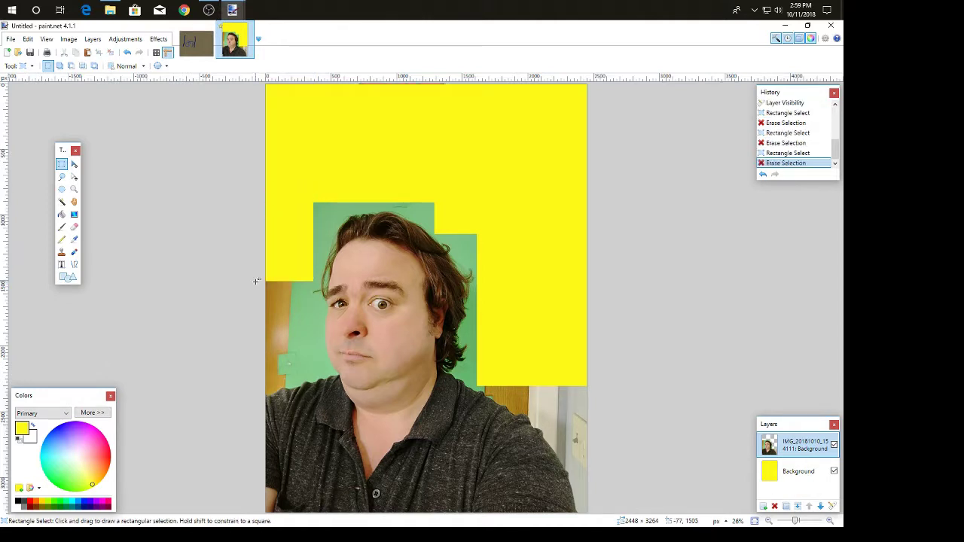
left_click_drag(302, 271, 256, 370)
key("Delete")
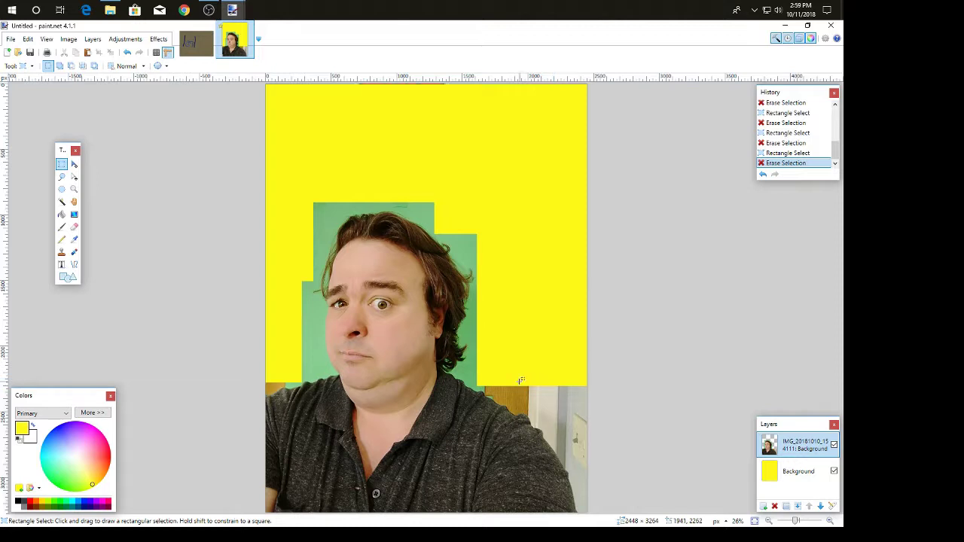
left_click_drag(518, 383, 593, 408)
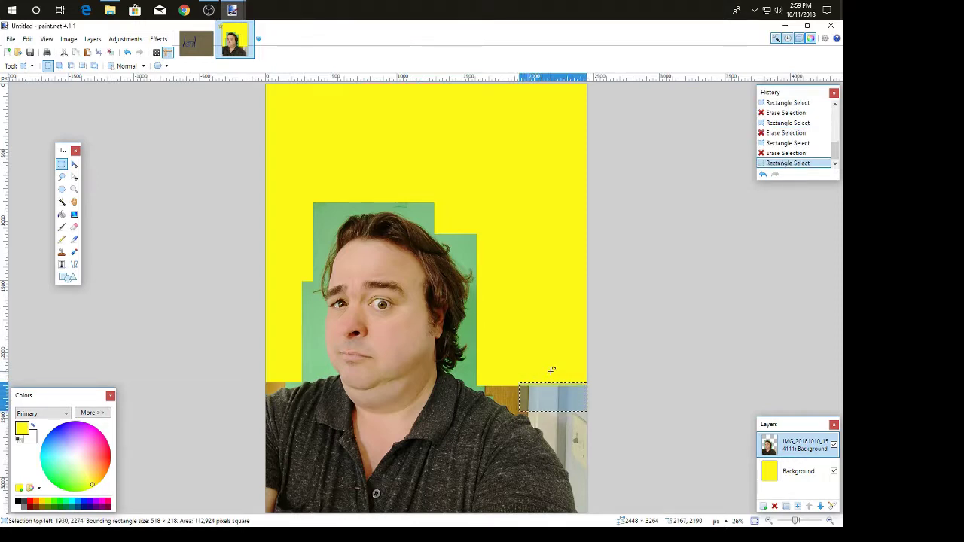
key("Delete")
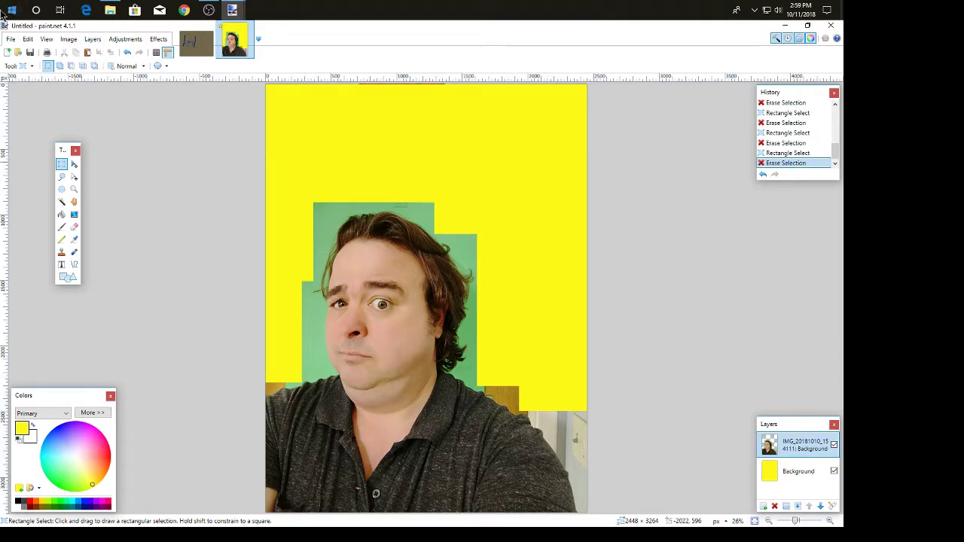
- Zoom in on the head to examine the remaining green background along the hair edges
left_click(45, 38)
left_click(46, 49)
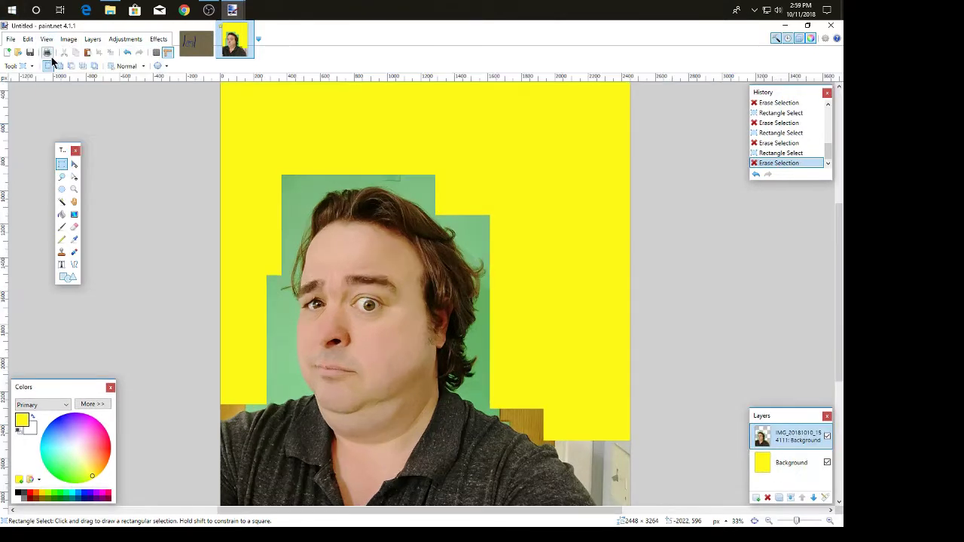
left_click(47, 39)
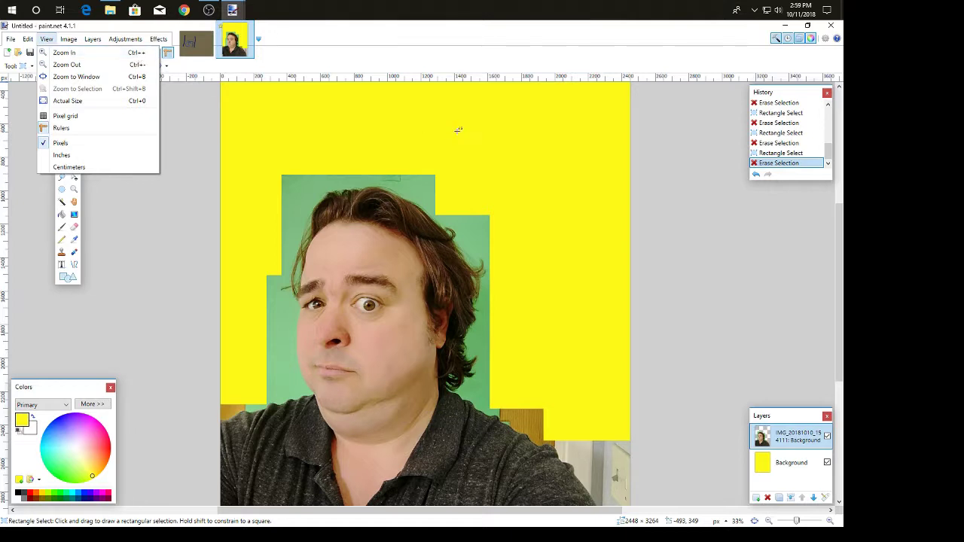
left_click(455, 42)
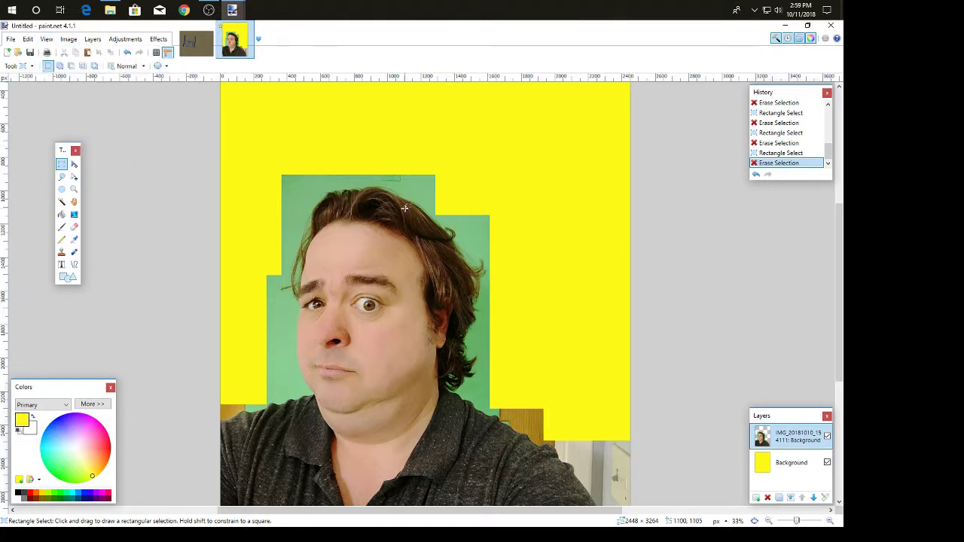
scroll(400, 235, "up", 4, "ctrl")
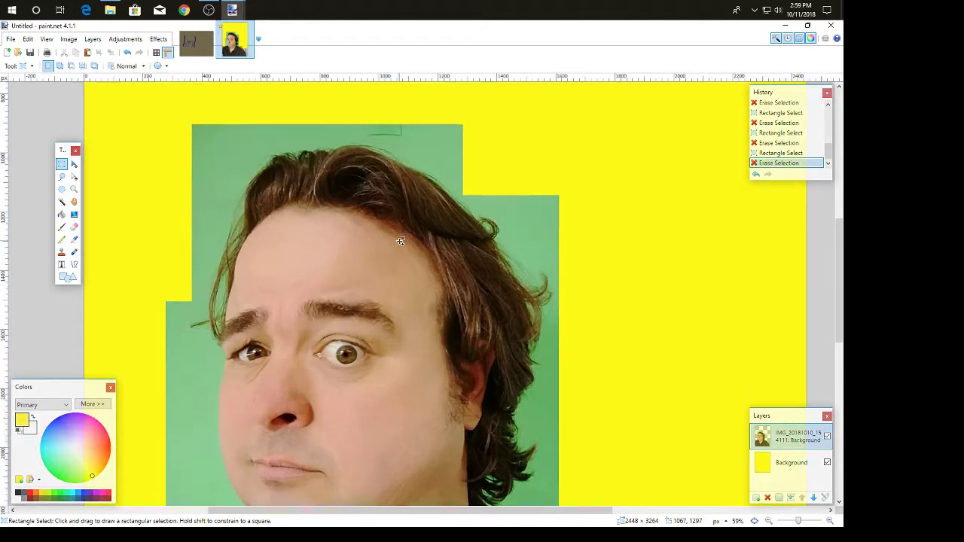
scroll(400, 241, "up", 2, "ctrl")
scroll(400, 241, "down", 1, "ctrl")
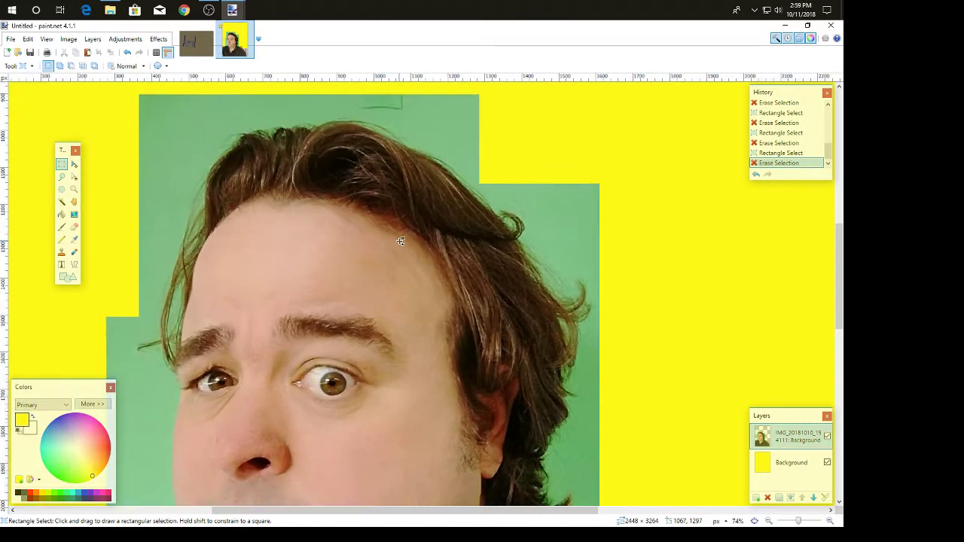
scroll(401, 241, "up", 2, "ctrl")
scroll(400, 241, "down", 2, "ctrl")
scroll(401, 241, "up", 2, "ctrl")
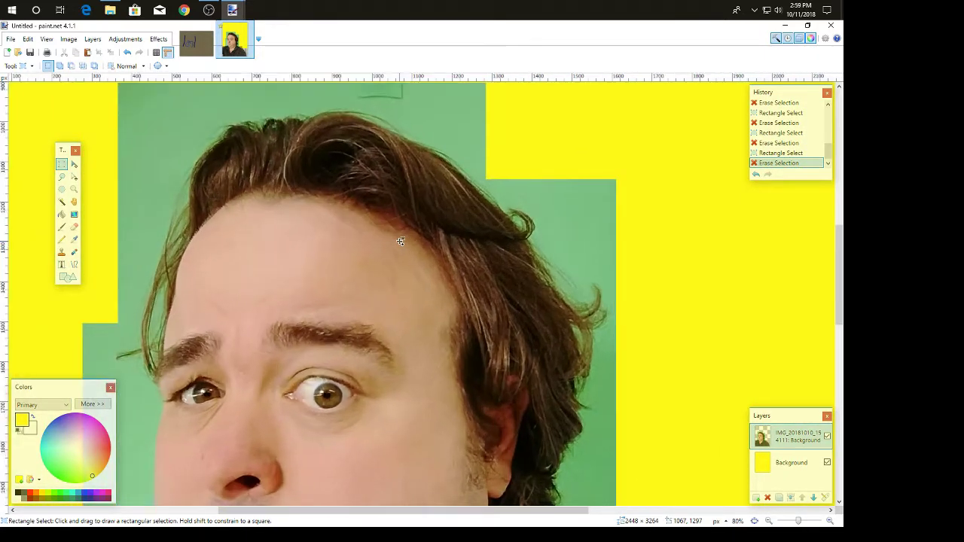
scroll(400, 241, "up", 1, "ctrl")
scroll(401, 241, "down", 1, "ctrl")
scroll(400, 241, "up", 1, "ctrl")
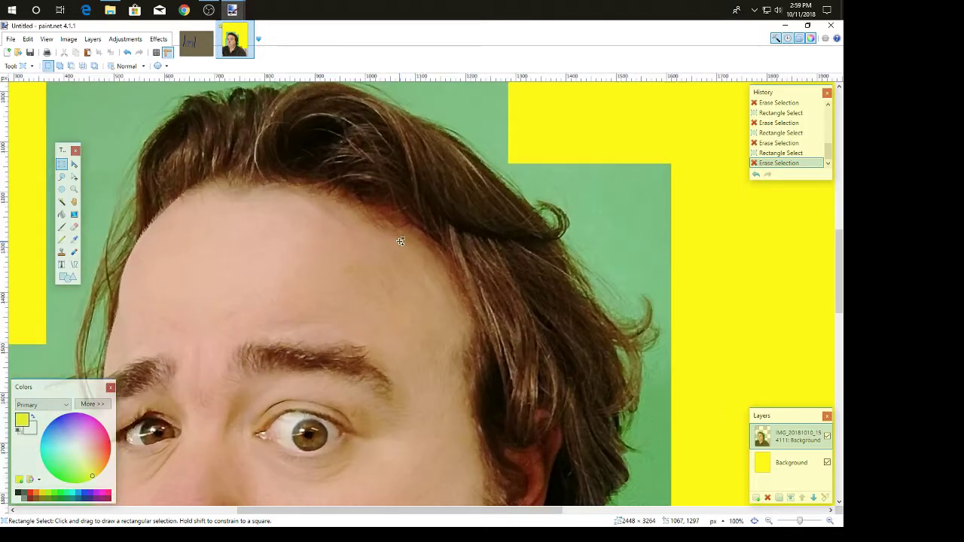
scroll(401, 241, "up", 2, "ctrl")
scroll(400, 241, "down", 4, "ctrl")
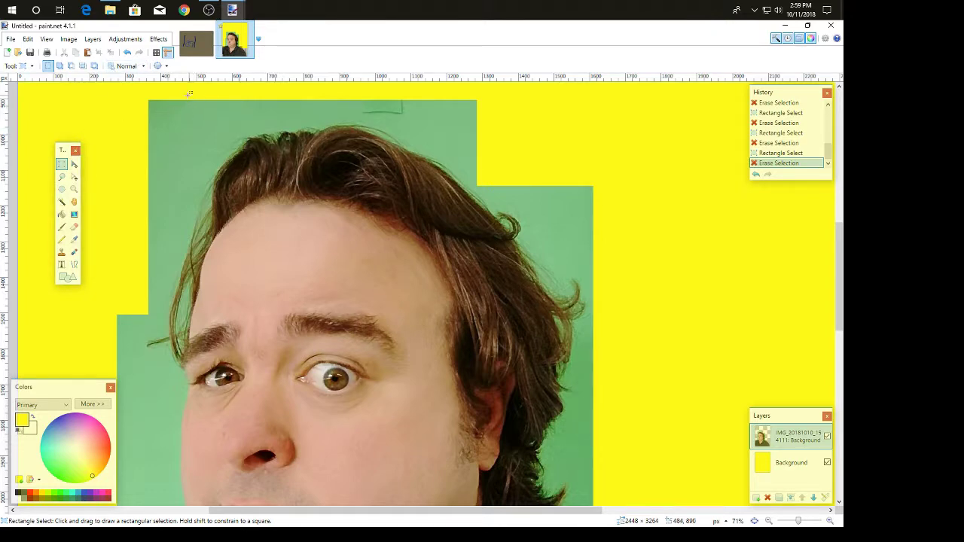
- Erase a strip about 343 × 57 pixels and two further rectangles of the wooden door above the right shoulder
left_click_drag(843, 302, 843, 404)
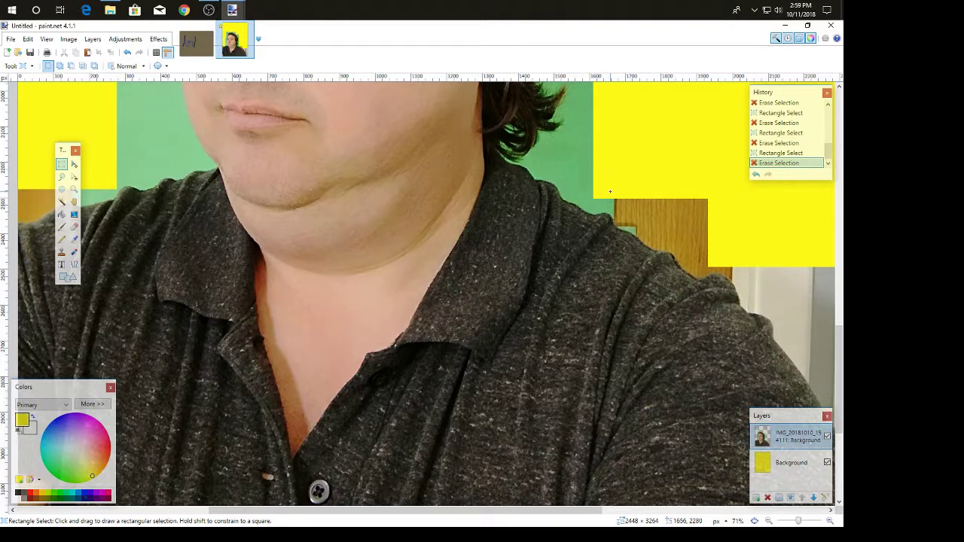
left_click_drag(610, 191, 733, 211)
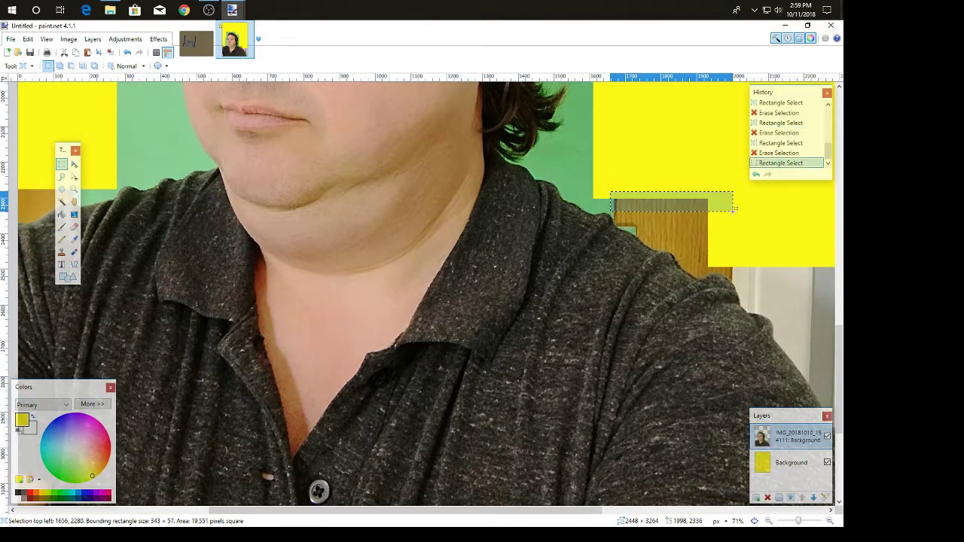
key("Delete")
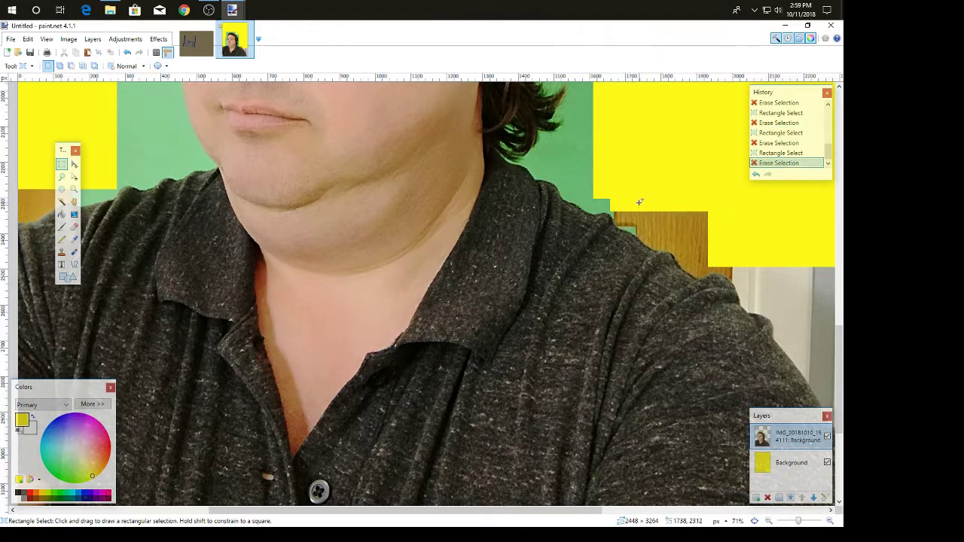
left_click_drag(615, 209, 708, 223)
key("Delete")
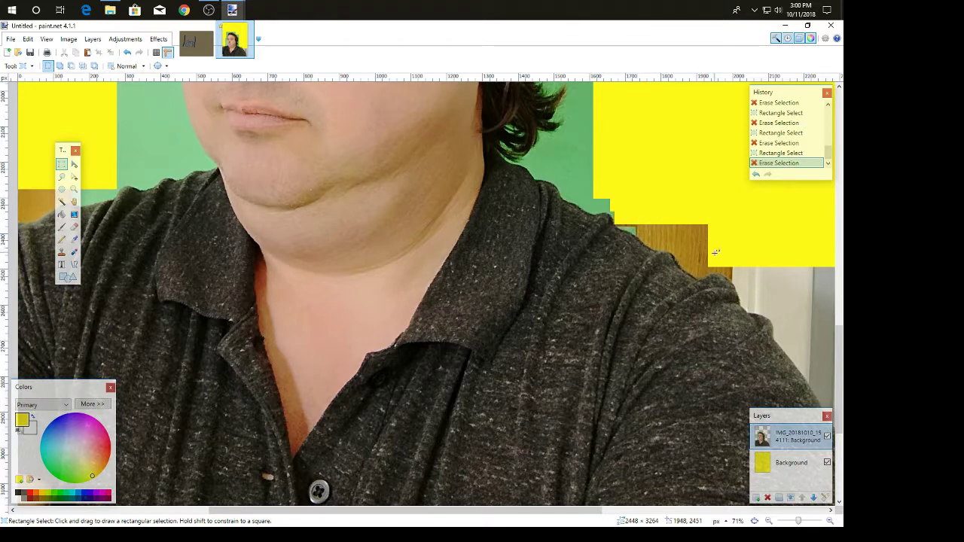
left_click_drag(712, 262, 677, 220)
key("Delete")
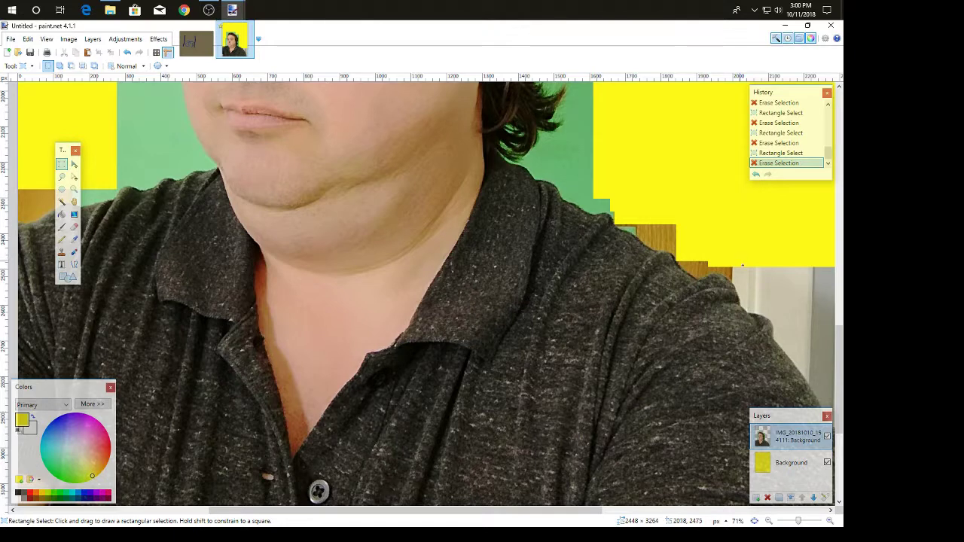
- Erase three rectangles of wall beside the right arm, the last about 144 × 254 pixels, moving the Layers window clear of the area
left_click_drag(742, 264, 832, 287)
key("Delete")
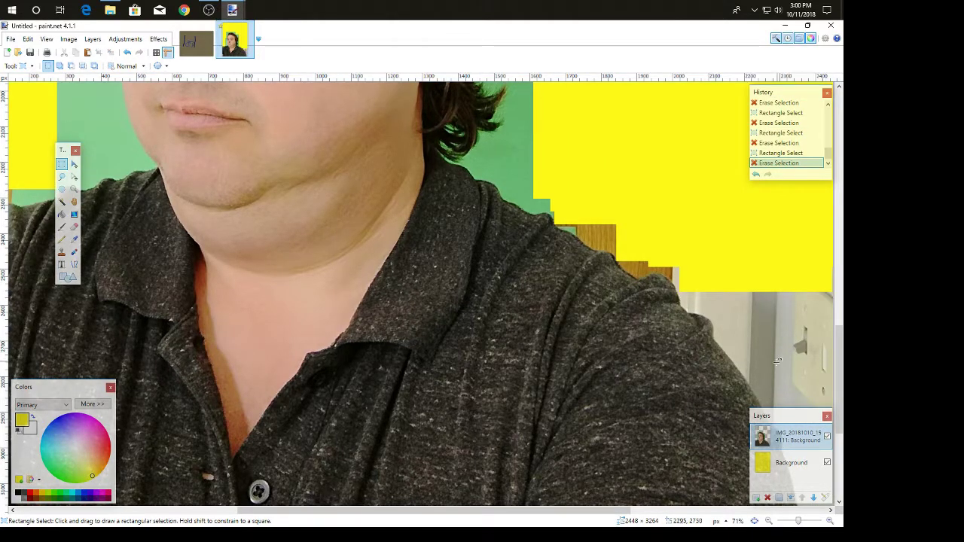
left_click_drag(812, 420, 286, 404)
left_click_drag(771, 412, 840, 282)
key("Delete")
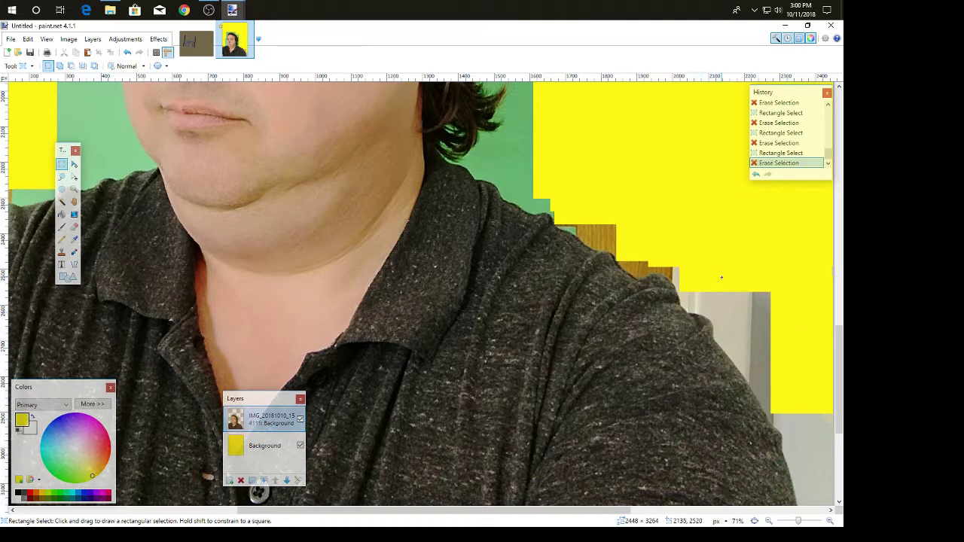
left_click_drag(742, 284, 795, 371)
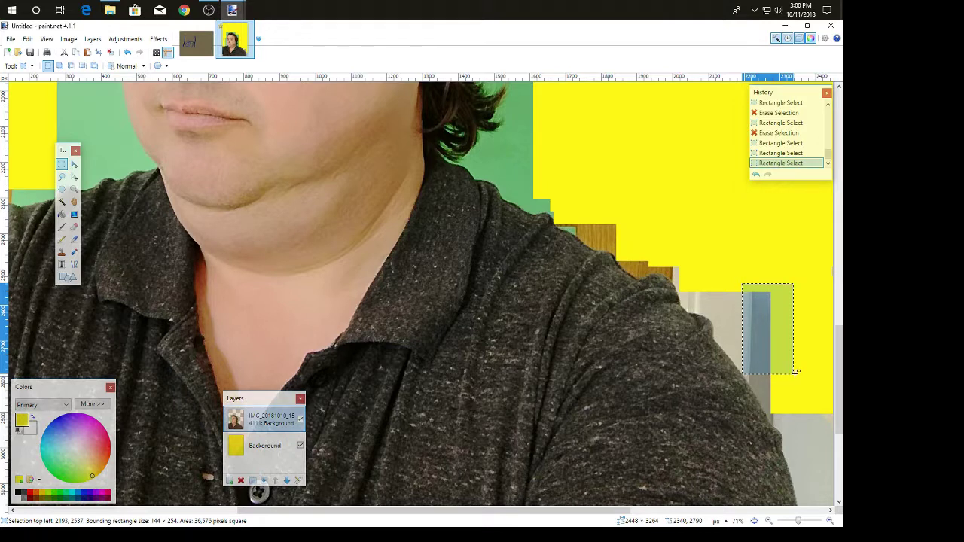
key("Delete")
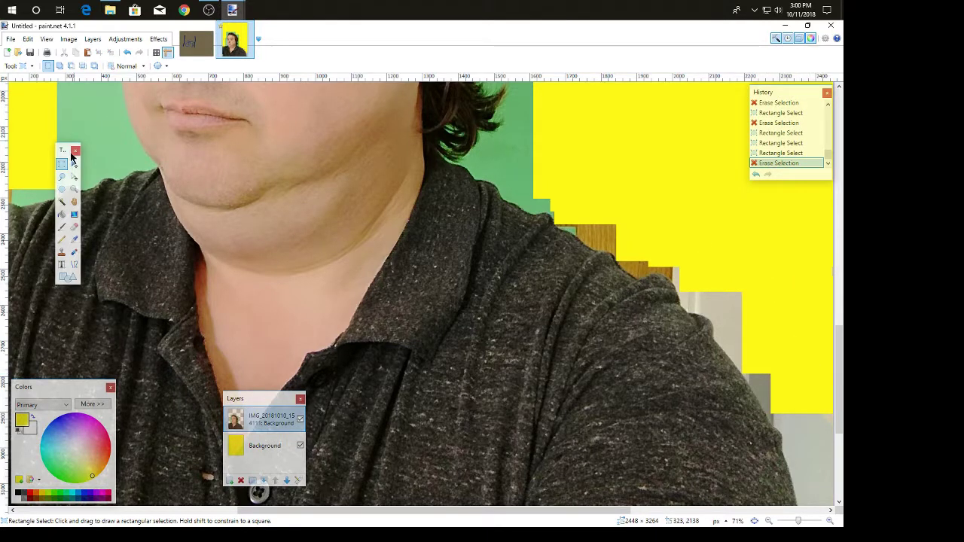
- Select the wall patch beside the lower right arm with the Magic Wand at 29% tolerance and erase it
left_click(64, 204)
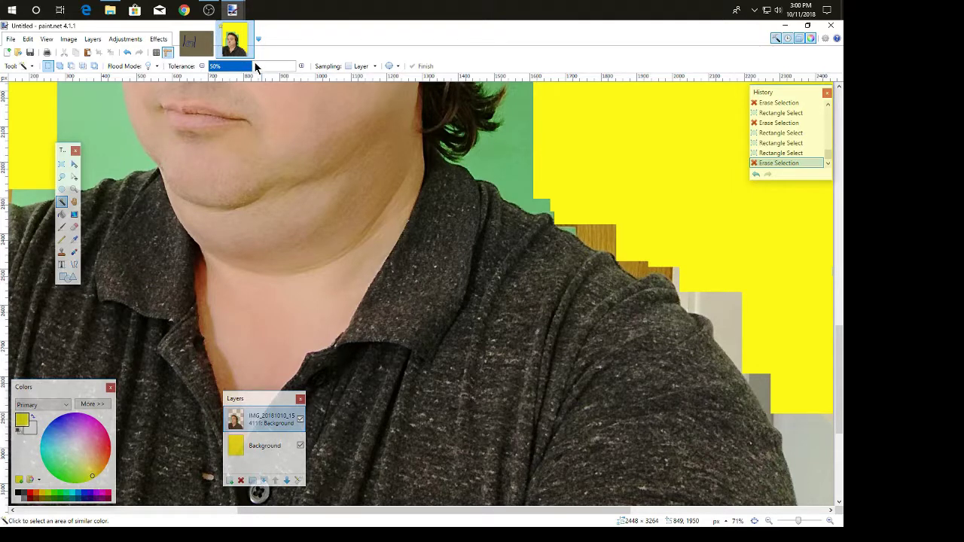
left_click_drag(255, 68, 231, 71)
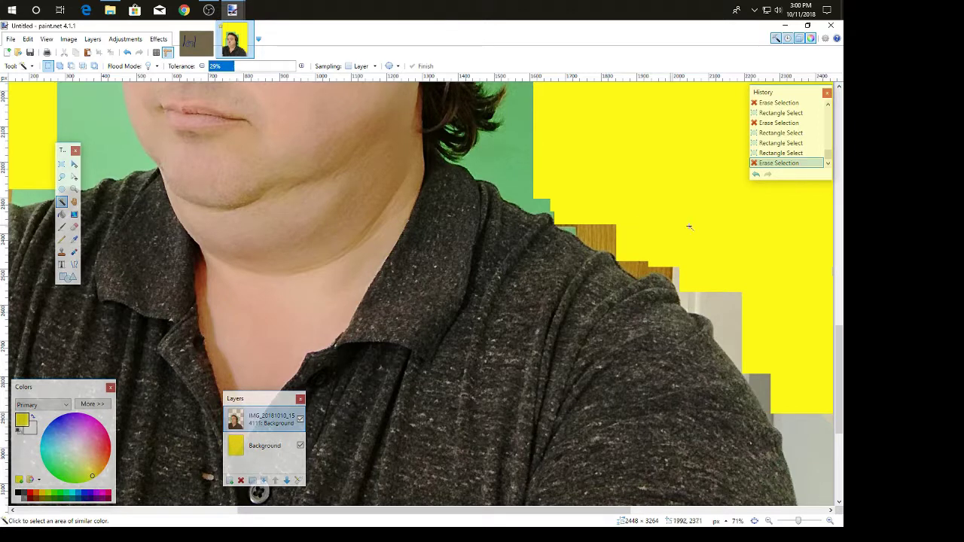
left_click(823, 446)
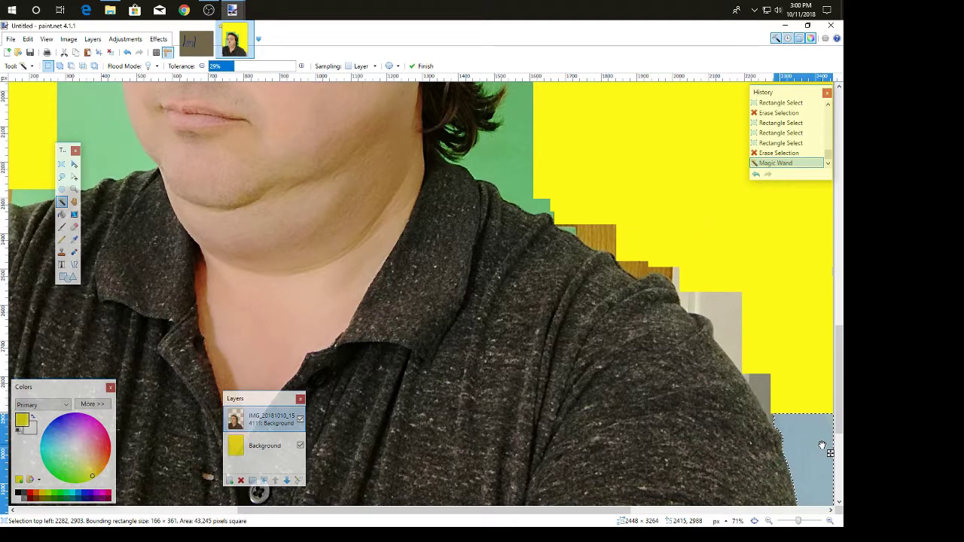
key("Delete")
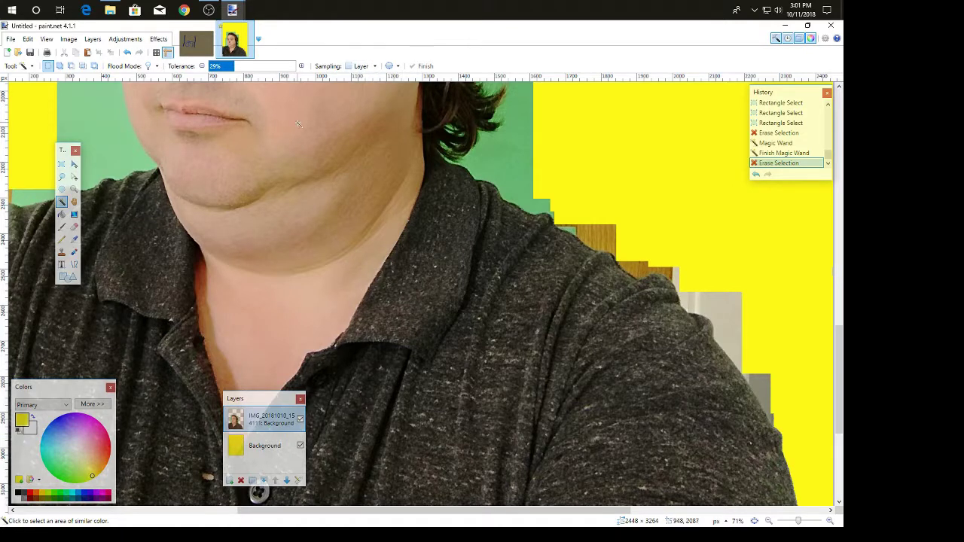
- Try Image sampling for the Magic Wand, restore Layer sampling, and keep the flood mode at Contiguous
left_click(375, 68)
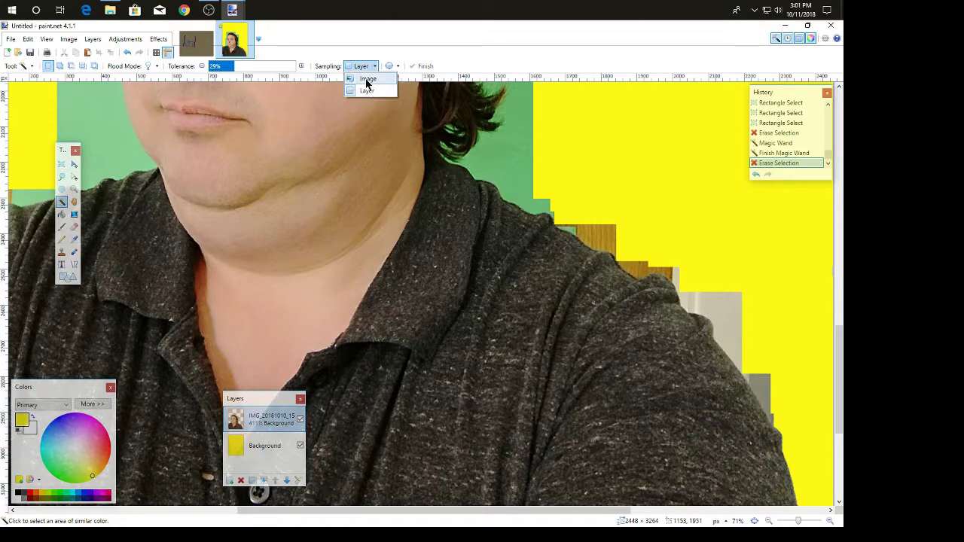
left_click(365, 79)
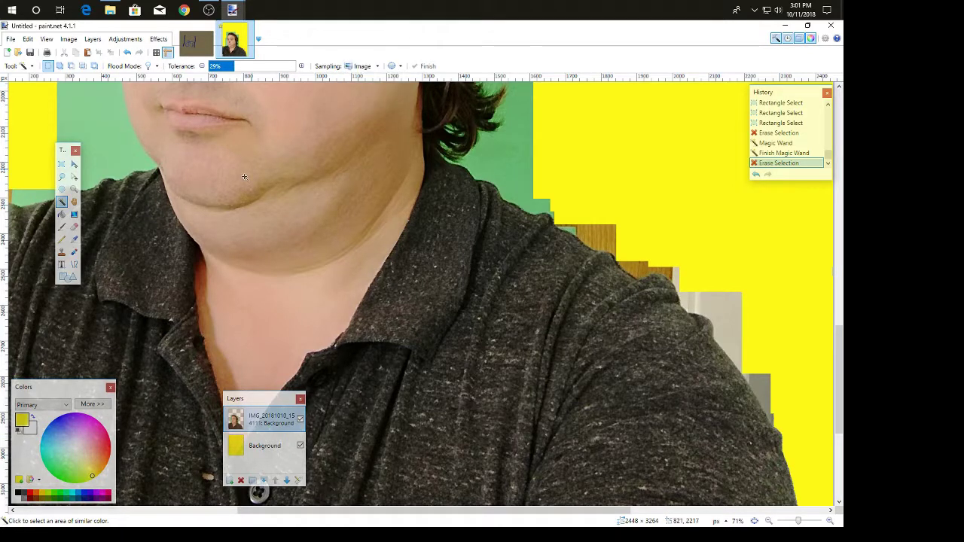
left_click(370, 67)
left_click(367, 89)
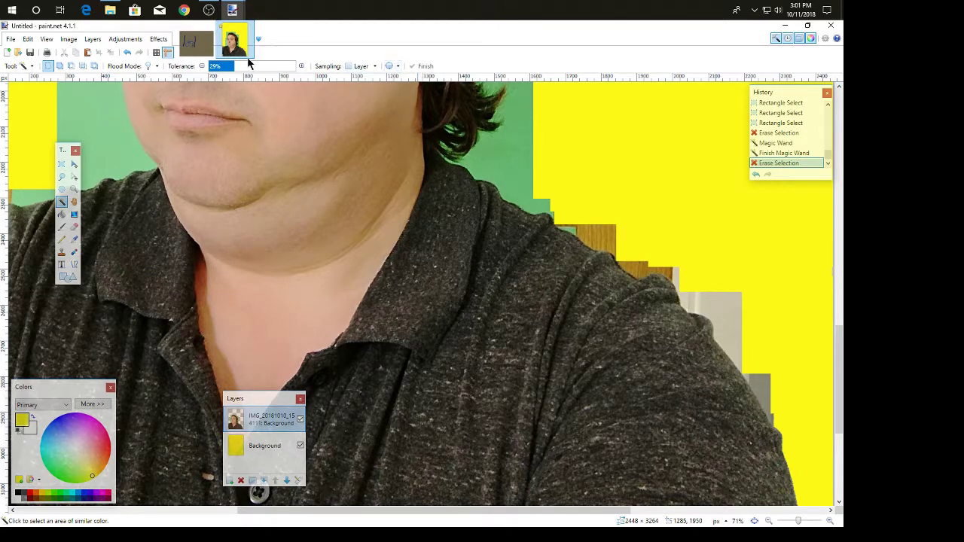
left_click(157, 67)
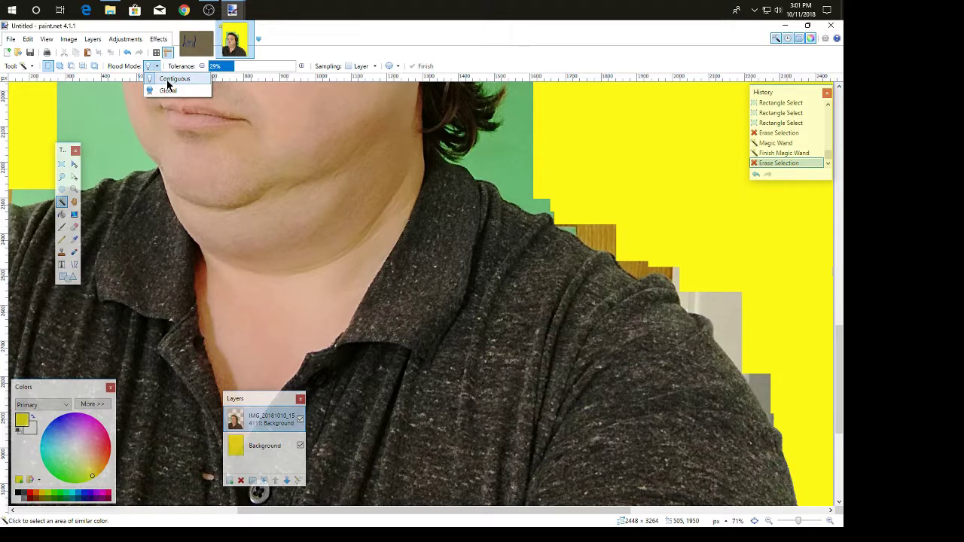
left_click(167, 80)
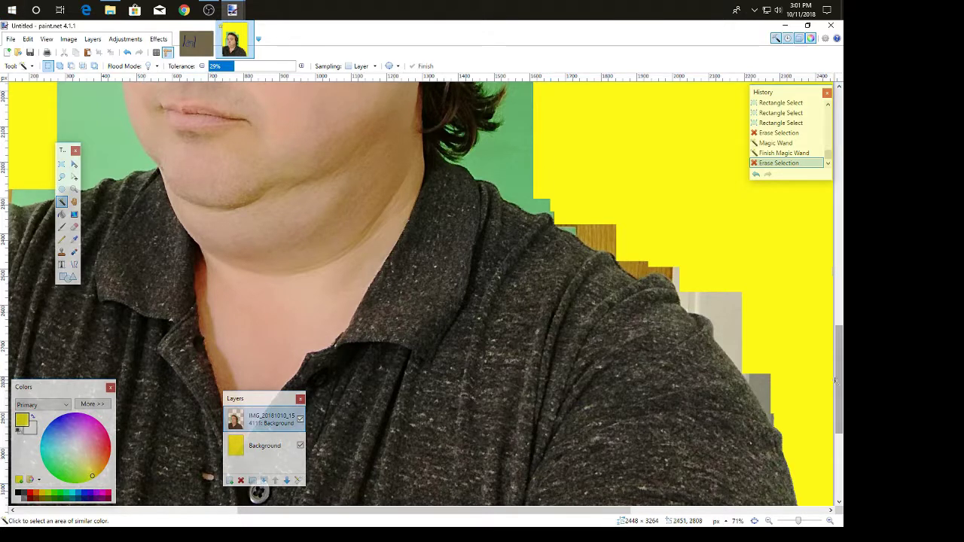
- Select the green background beside the hair with a contiguous Magic Wand selection at 29% tolerance and erase it
left_click_drag(836, 382, 840, 289)
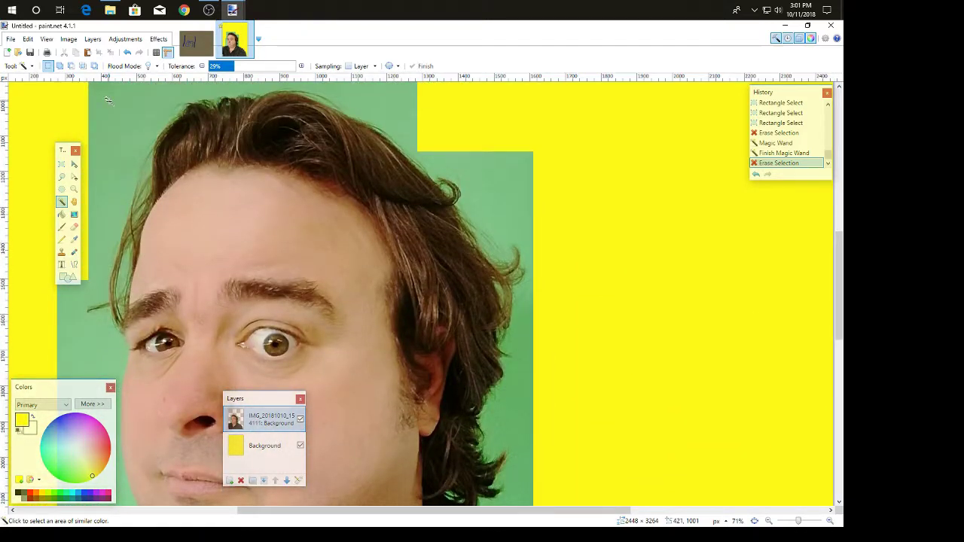
scroll(108, 100, "up", 4)
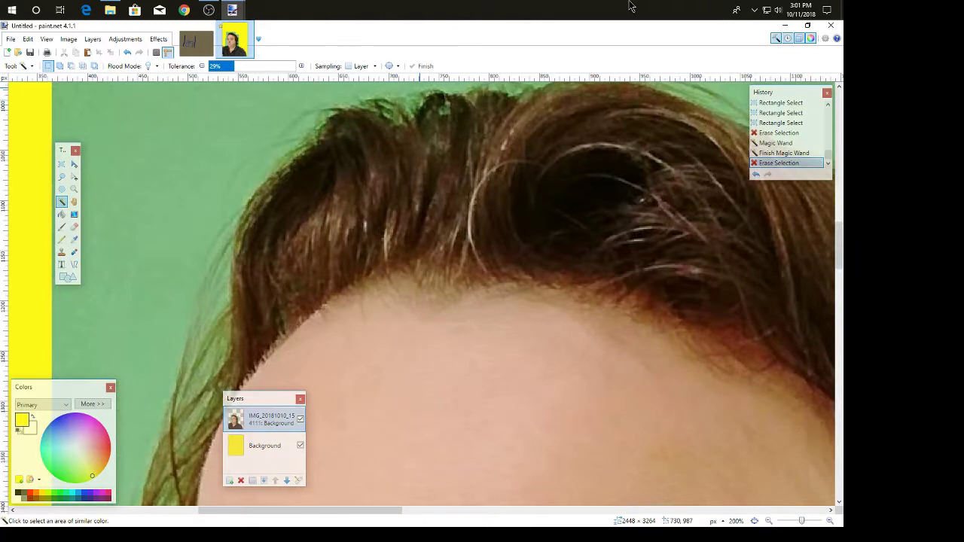
left_click_drag(839, 243, 839, 263)
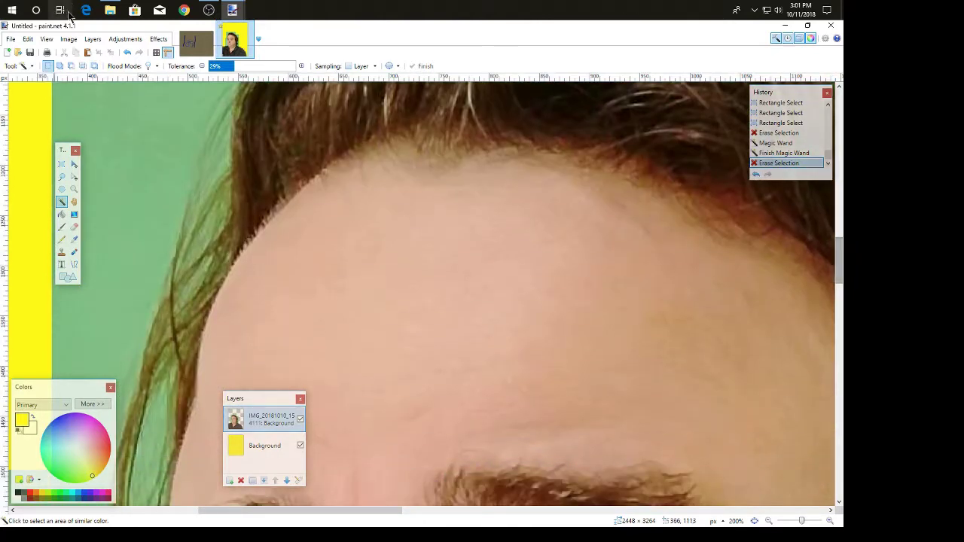
left_click(154, 68)
left_click(159, 79)
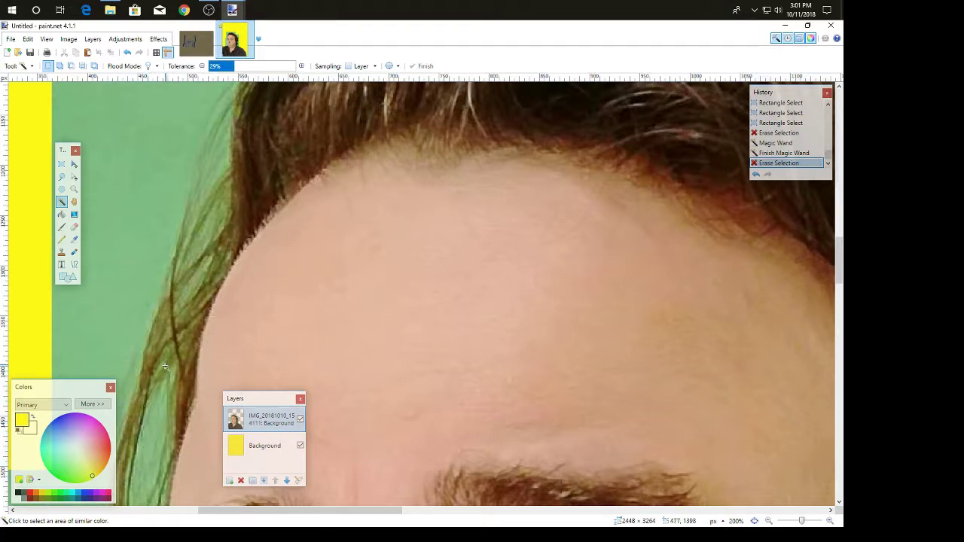
left_click(120, 158)
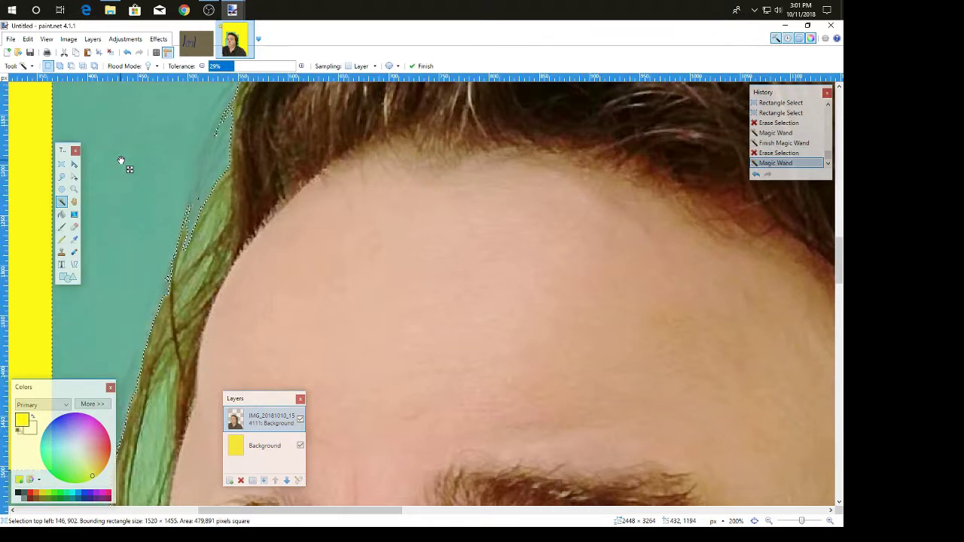
key("Delete")
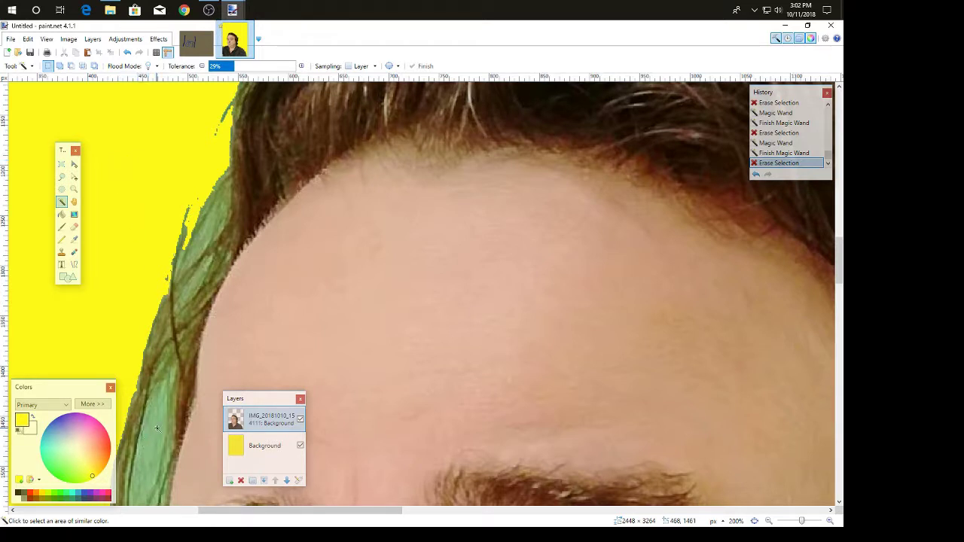
- Undo the contiguous erase of the green background and clear the selection
left_click(126, 52)
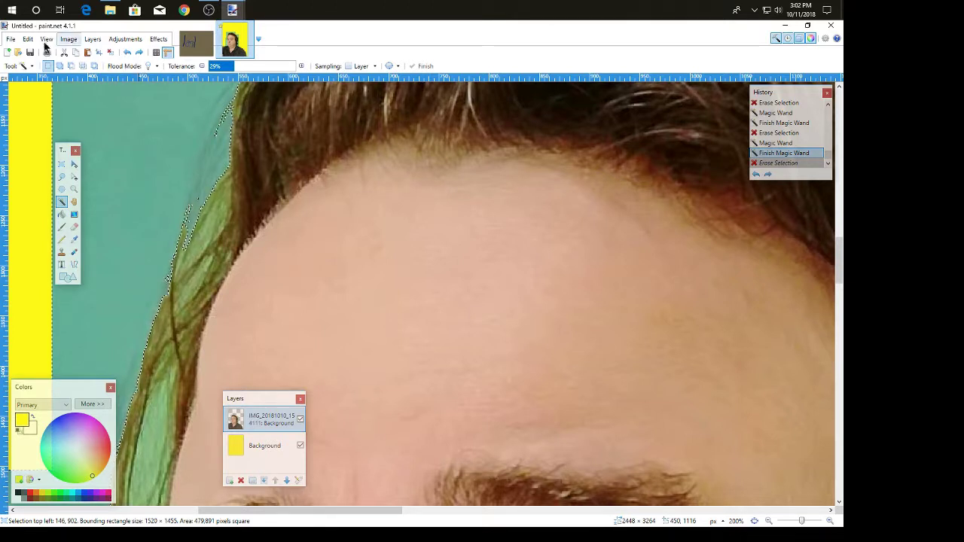
left_click(27, 38)
left_click(37, 229)
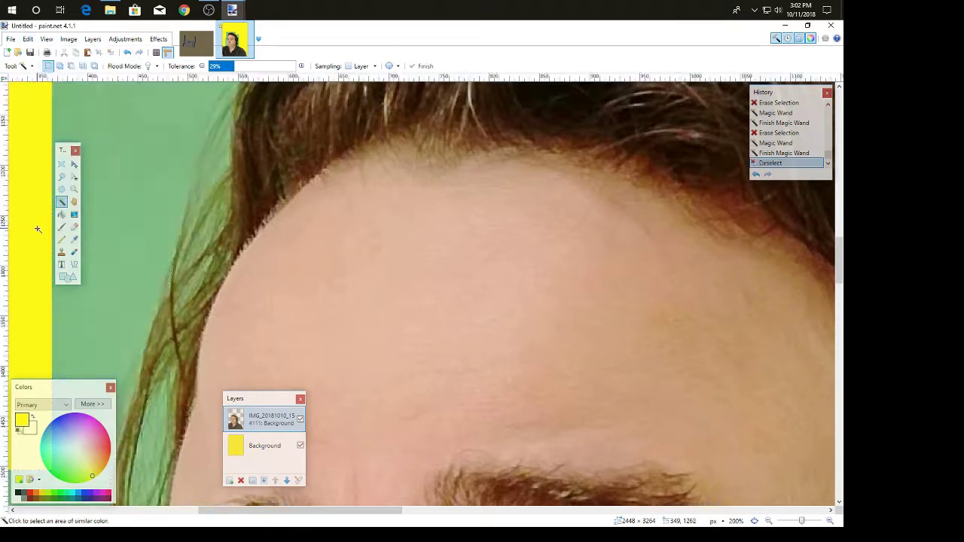
- Set the flood mode to Global, select the green background including the gaps between hair strands, and erase it
left_click(155, 64)
left_click(170, 89)
left_click(132, 196)
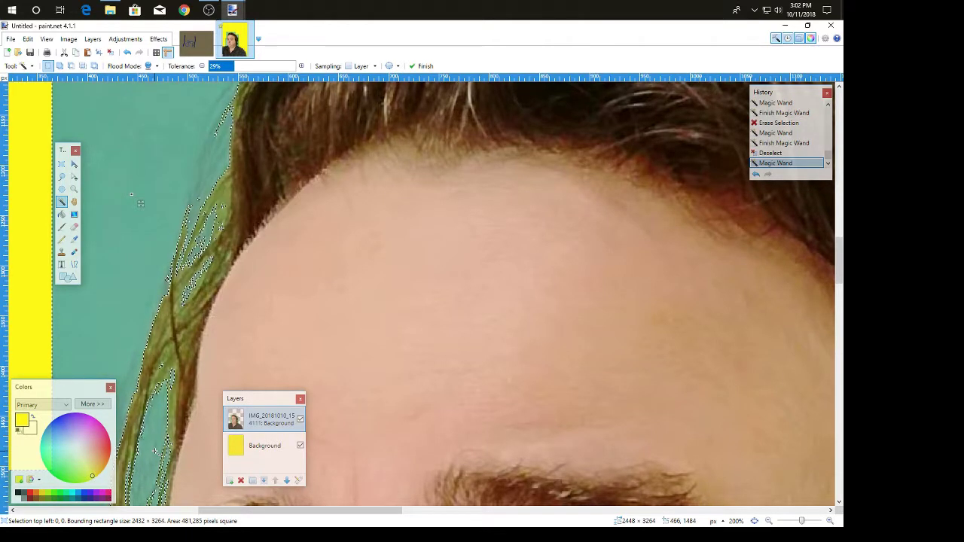
key("Delete")
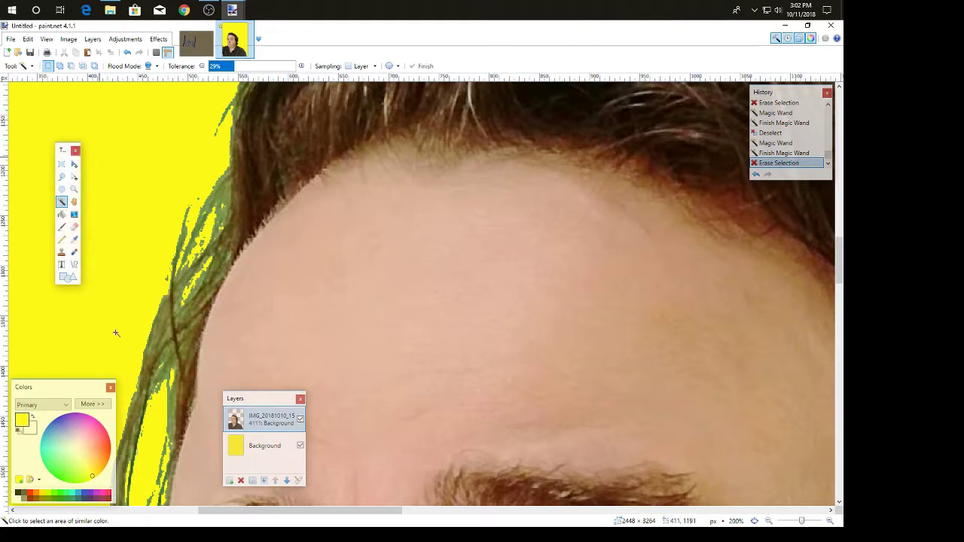
- Undo the global erase, clear the selection, and set the Magic Wand's flood mode back to Contiguous
left_click(156, 66)
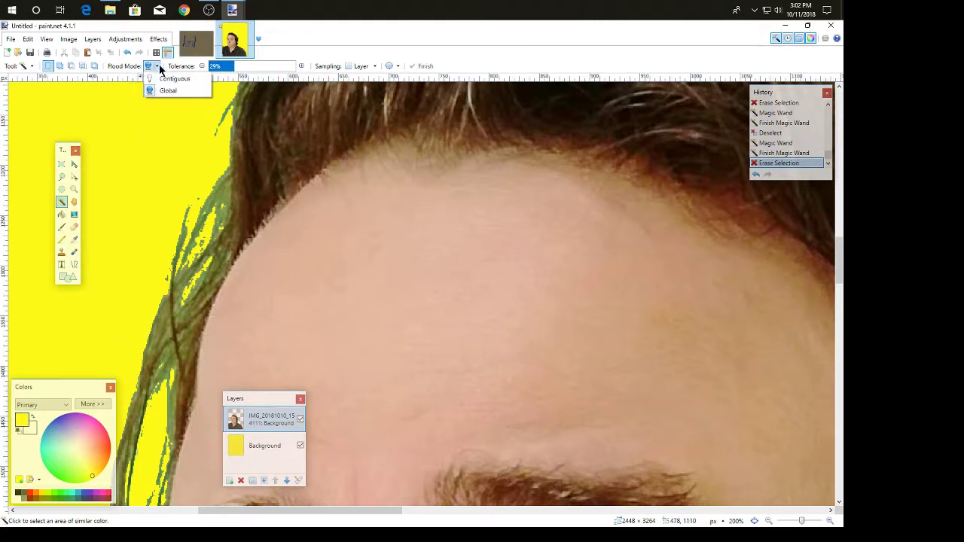
left_click(160, 78)
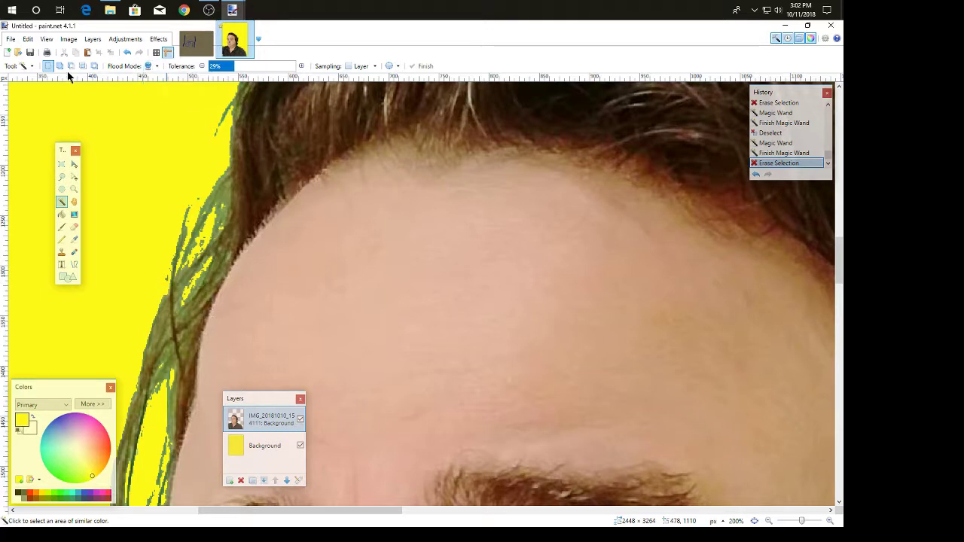
left_click(127, 53)
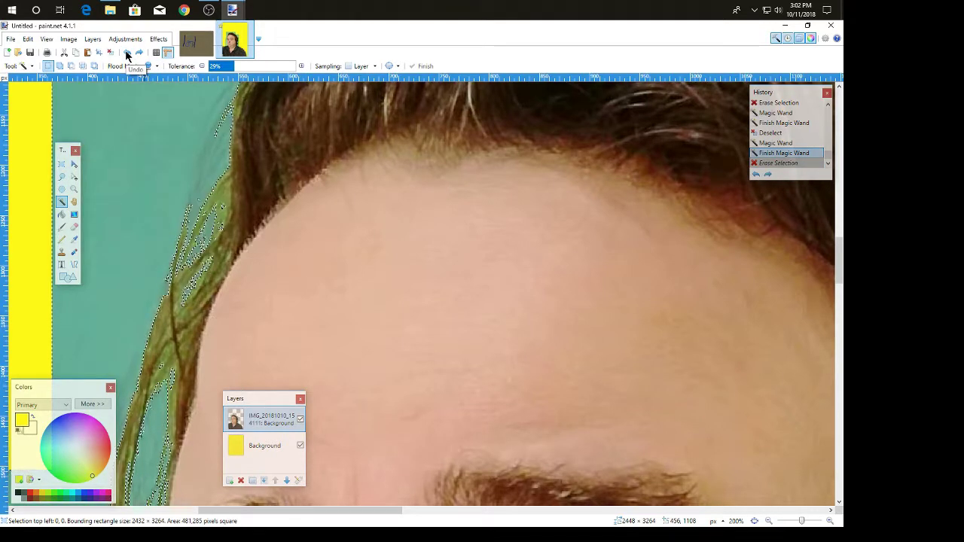
left_click(127, 53)
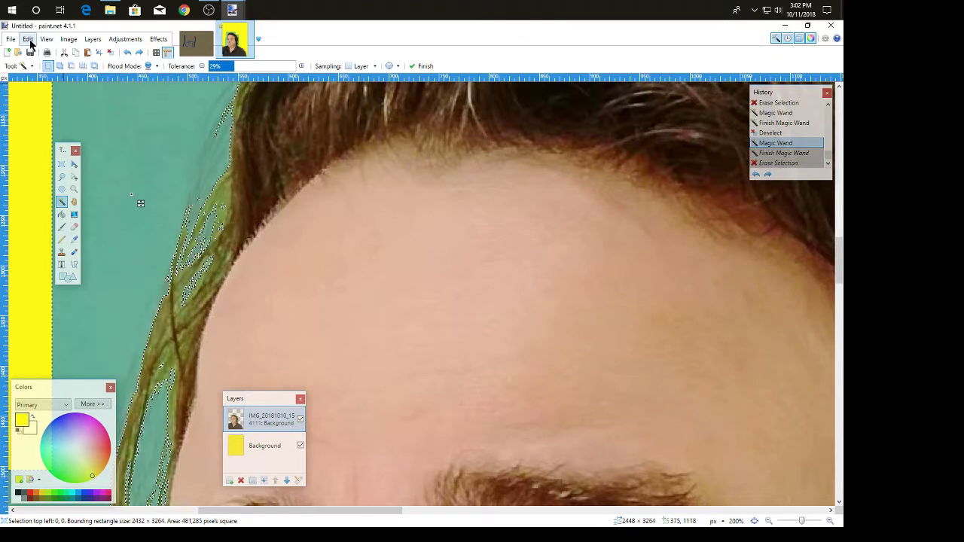
left_click(28, 39)
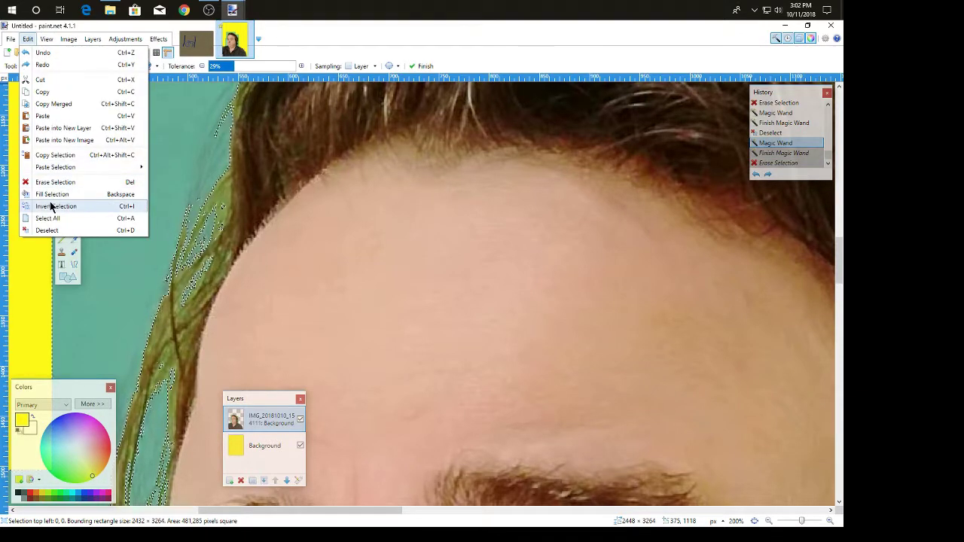
left_click(26, 230)
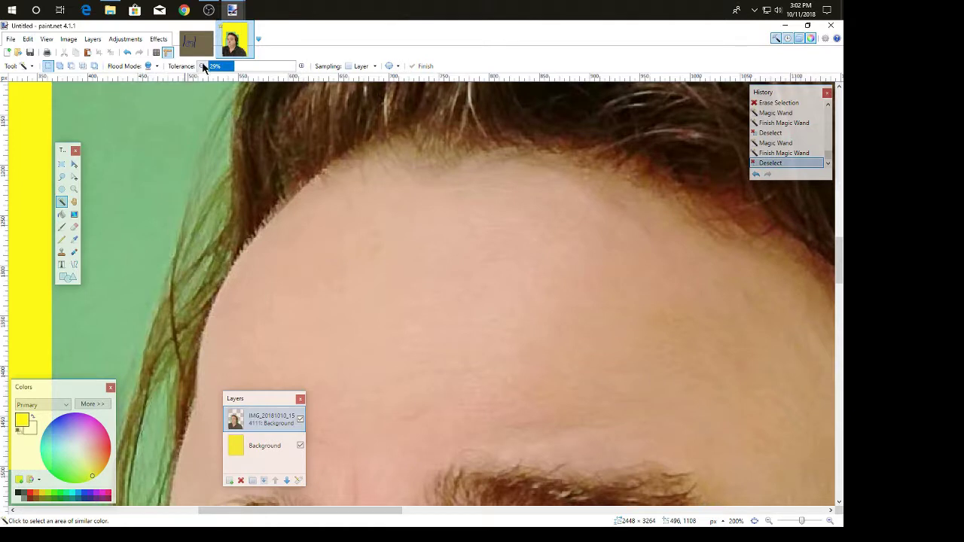
left_click(154, 66)
left_click(154, 74)
- Select the large wooden door patch above the right shoulder with the Magic Wand at 29% tolerance and erase it
scroll(581, 323, "down", 5, "ctrl")
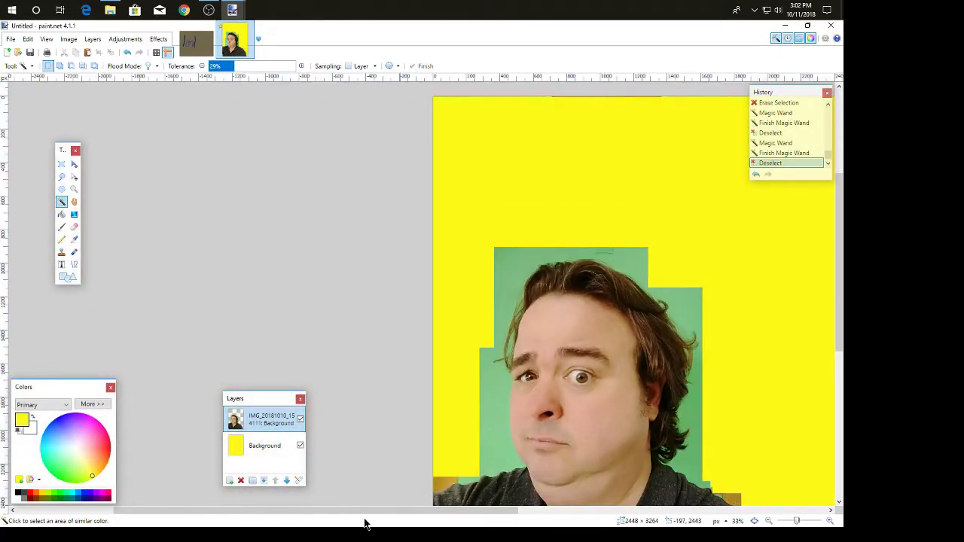
left_click_drag(394, 510, 464, 524)
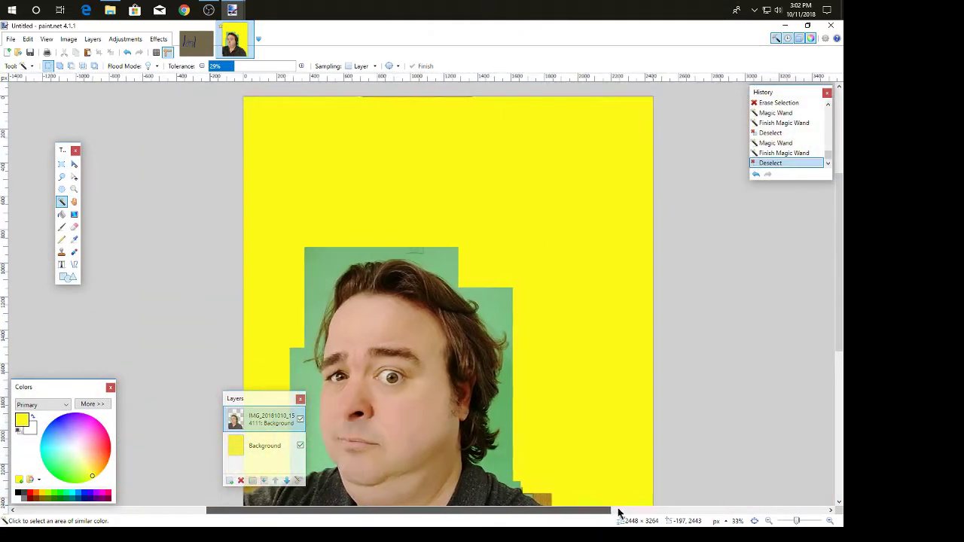
left_click_drag(839, 187, 842, 301)
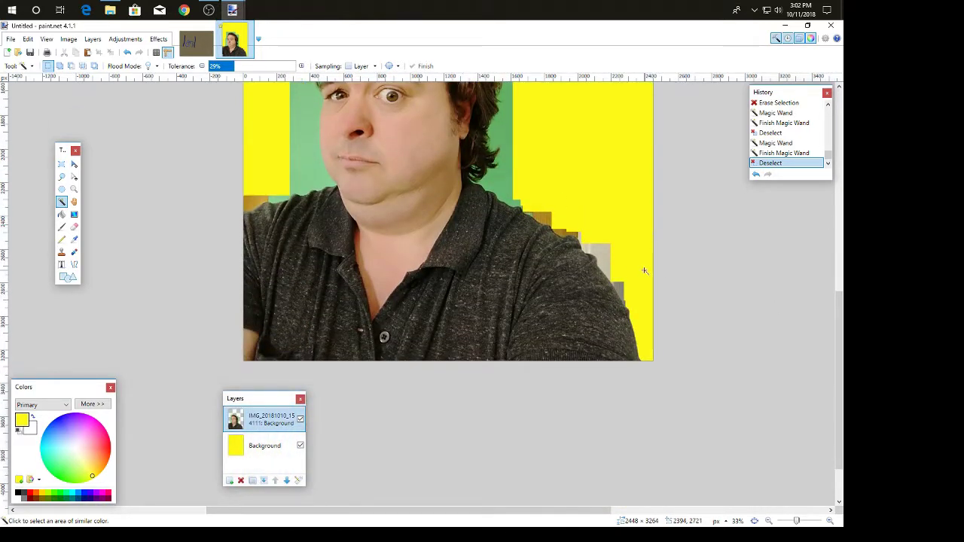
left_click_drag(538, 510, 594, 520)
key("ctrl+plus")
key("ctrl+plus")
key("ctrl+plus")
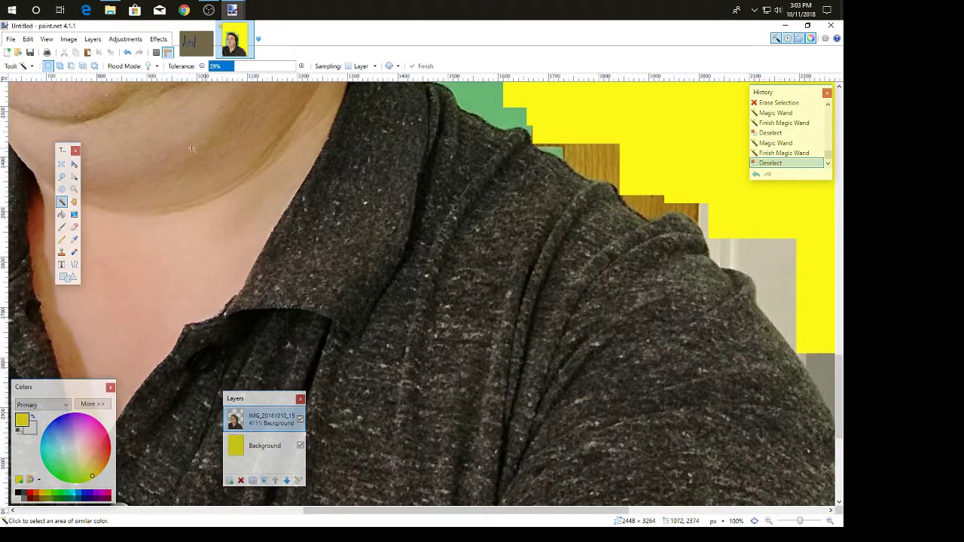
left_click(149, 66)
left_click(595, 160)
key("Delete")
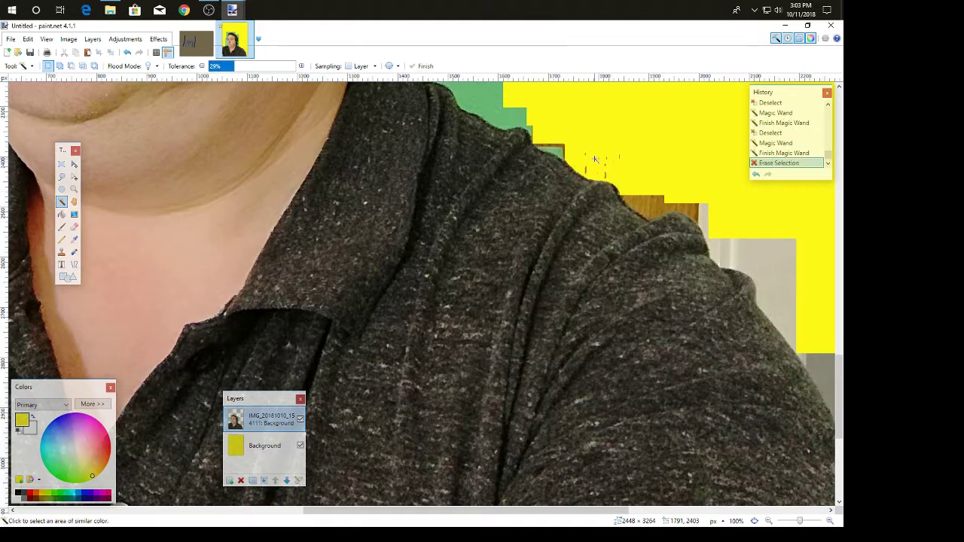
- Erase the next wooden door patch along the right shoulder and the thin brown strip at its outer edge
left_click(657, 198)
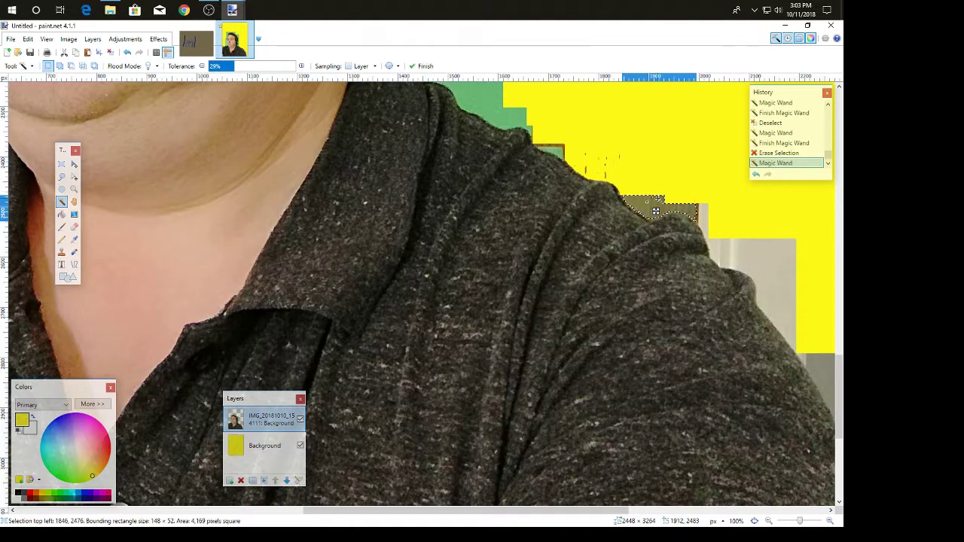
key("Delete")
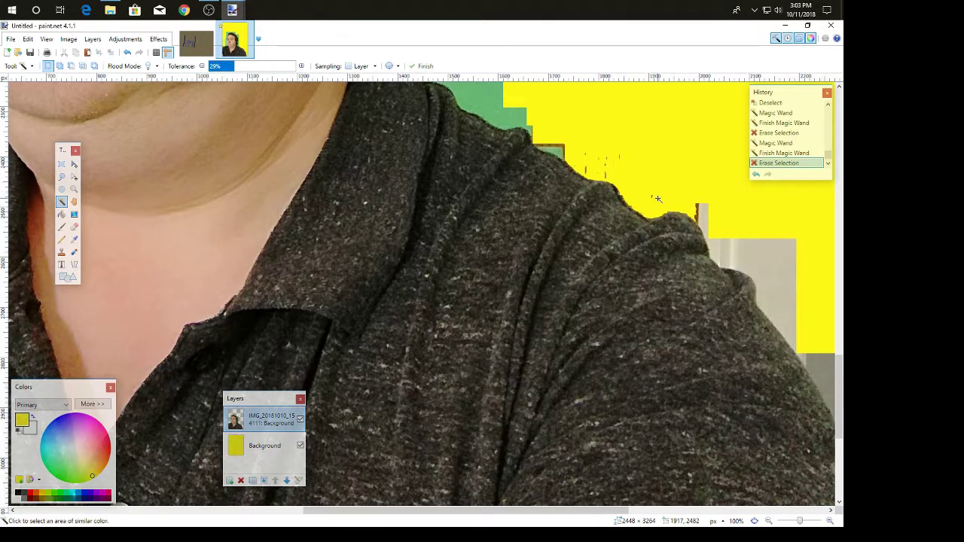
left_click(699, 209)
key("Delete")
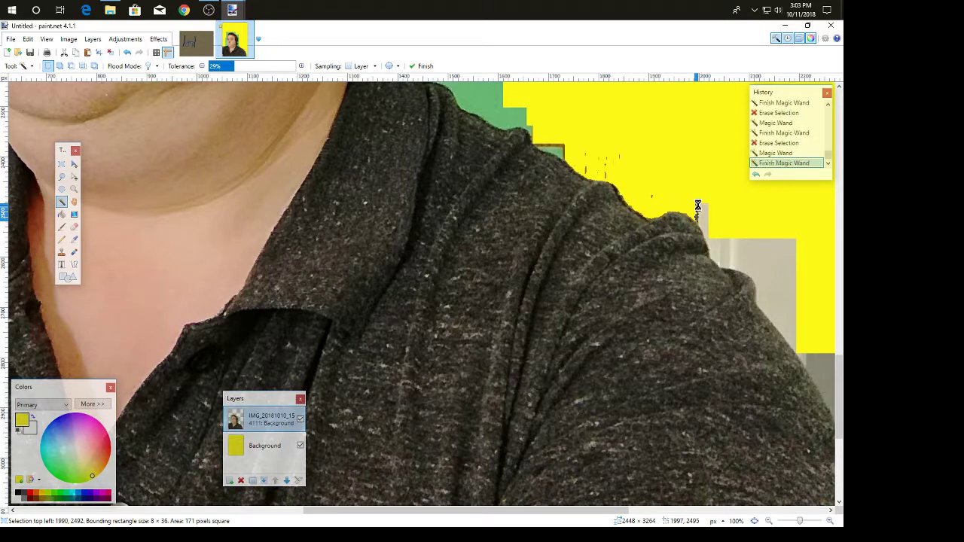
- Select and erase the pale wall patch beside the right upper arm and the grey wall patch below it
left_click(702, 209)
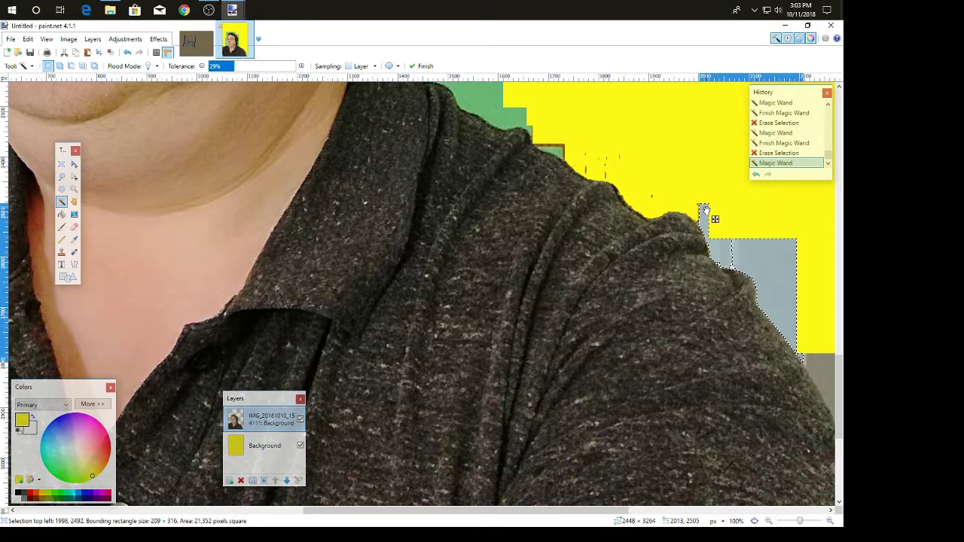
key("Delete")
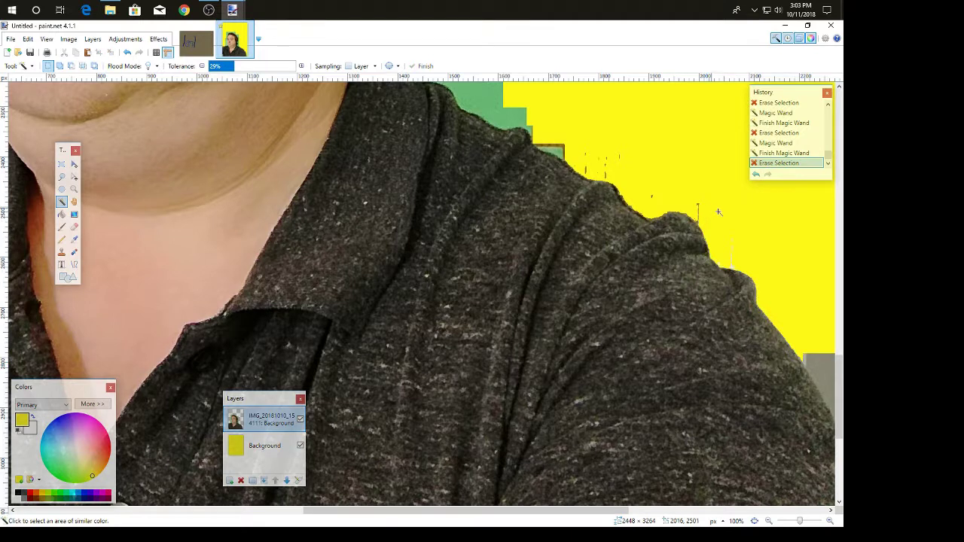
left_click(818, 362)
key("Delete")
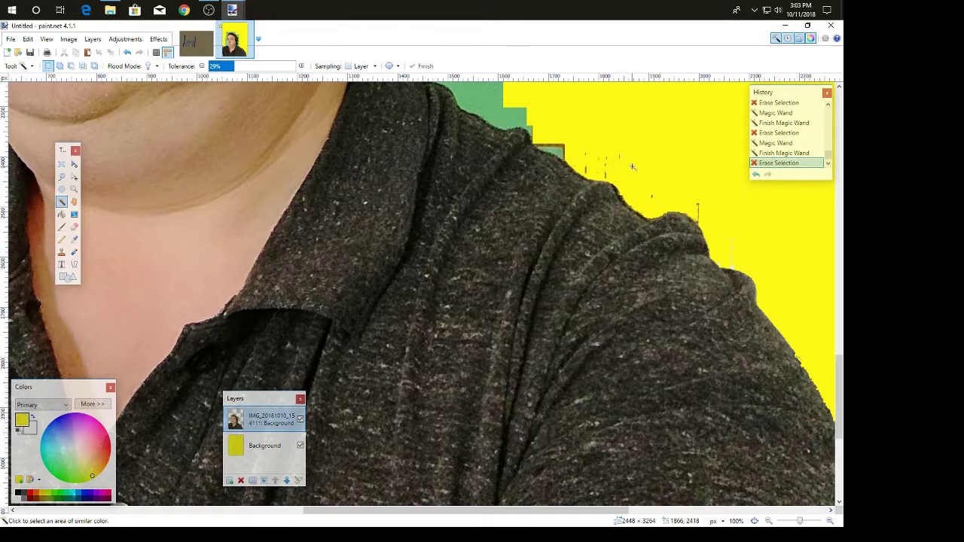
- Select the small white speck beside the right shoulder with the Magic Wand and erase it
scroll(631, 165, "up", 4)
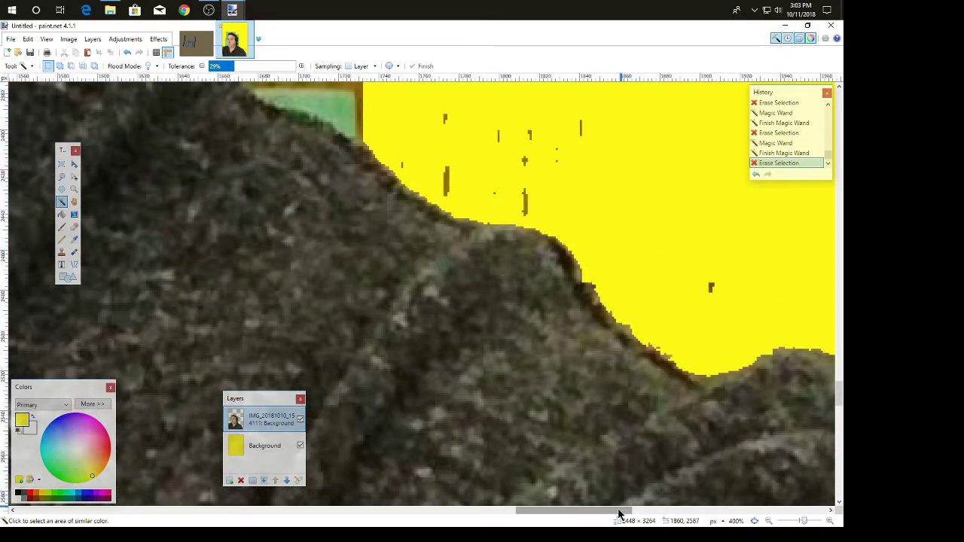
left_click_drag(619, 515, 682, 515)
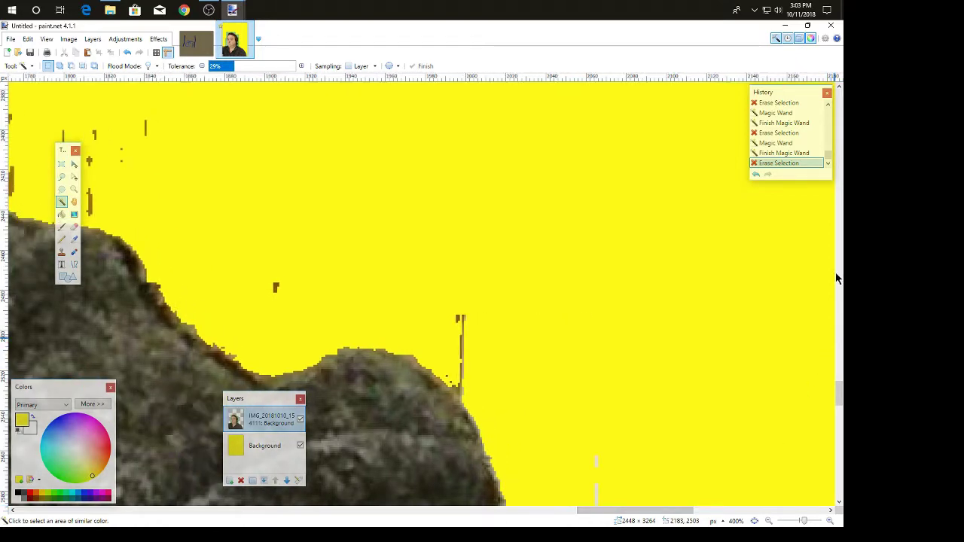
left_click_drag(840, 390, 839, 405)
left_click(596, 273)
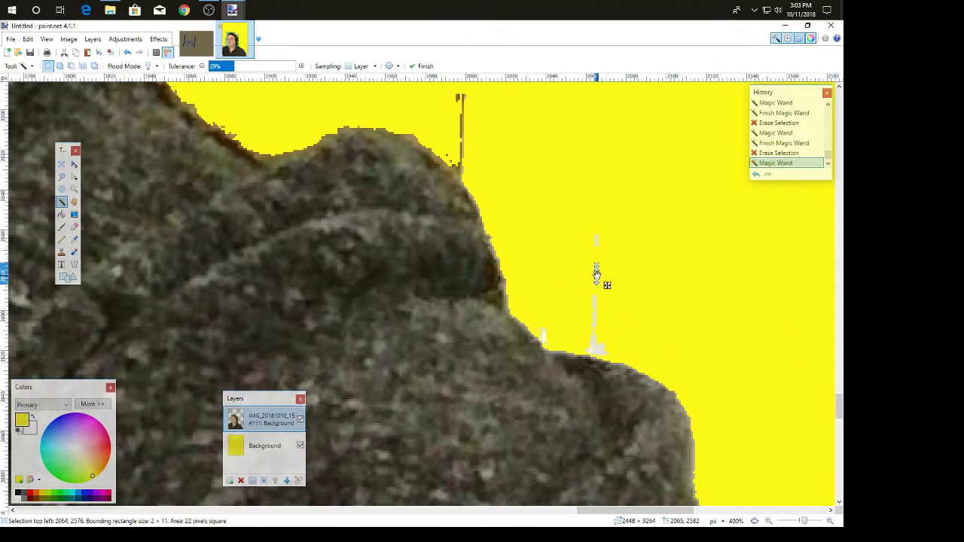
key("Delete")
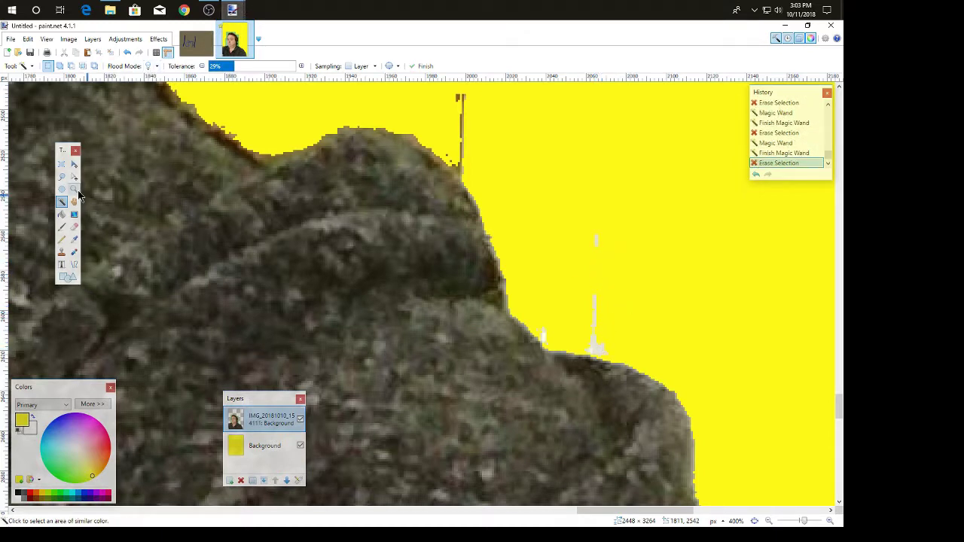
- Set the Eraser's brush width to 15 and erase the remaining white specks beside the right shoulder
left_click(74, 228)
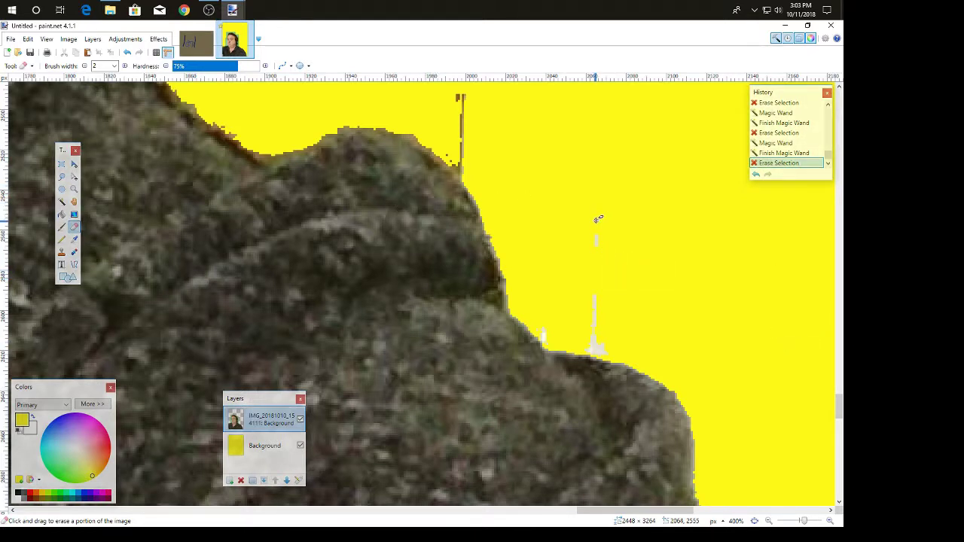
left_click(115, 66)
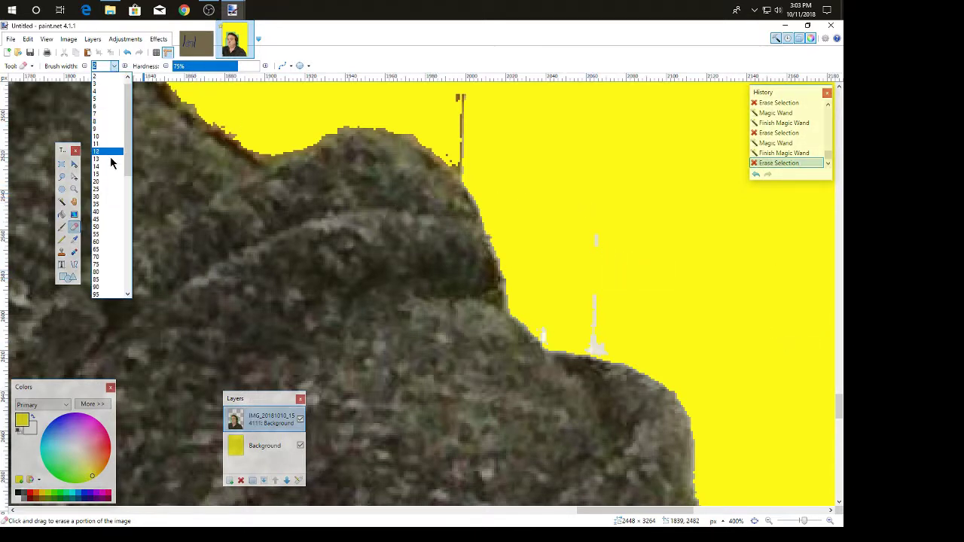
left_click(110, 177)
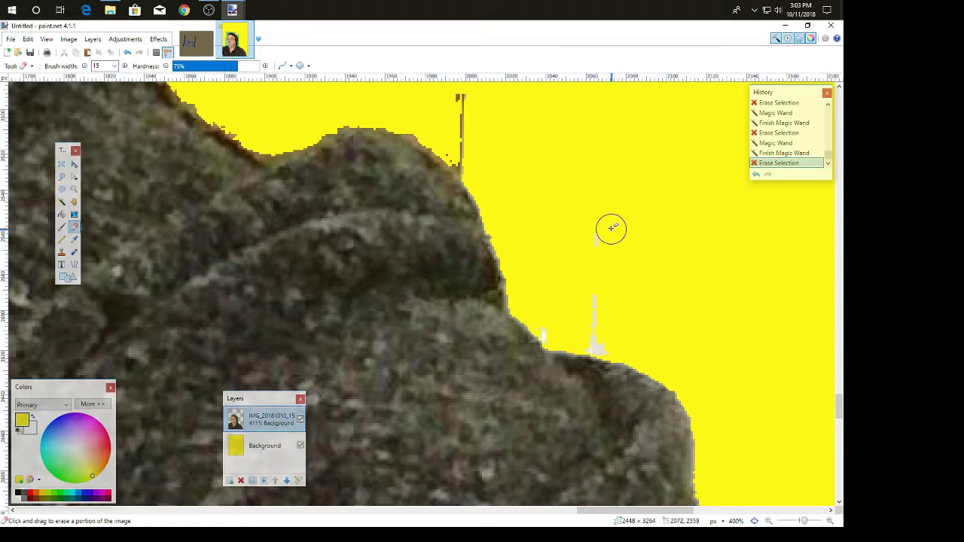
mouse_move(597, 256)
left_mouse_down()
mouse_move(589, 335)
mouse_move(606, 342)
mouse_move(570, 327)
mouse_move(555, 336)
mouse_move(540, 314)
mouse_move(547, 286)
mouse_move(701, 329)
mouse_move(571, 261)
left_mouse_up()
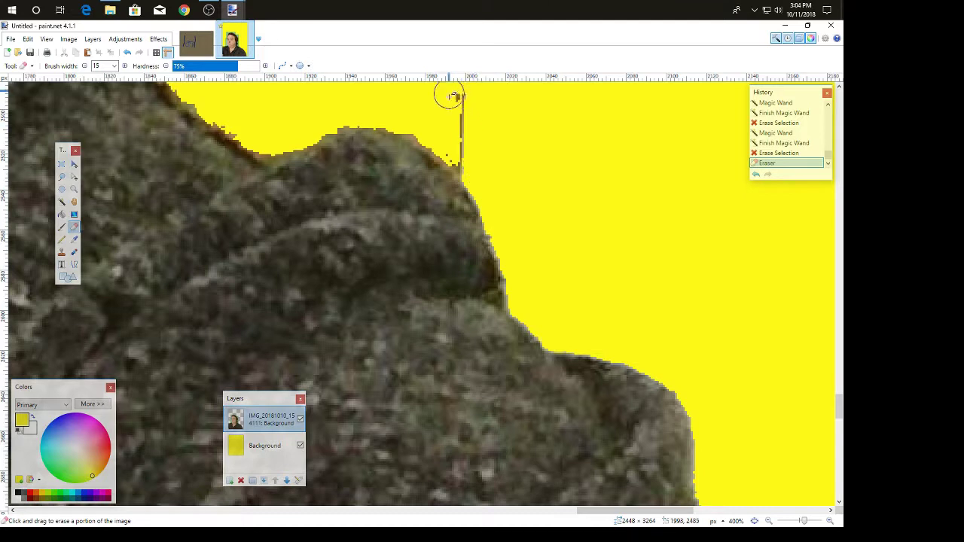
- Erase the thin brown line and stray pixels along the upper edge of the right shoulder's fold
mouse_move(450, 95)
left_mouse_down()
mouse_move(465, 155)
mouse_move(387, 106)
left_mouse_up()
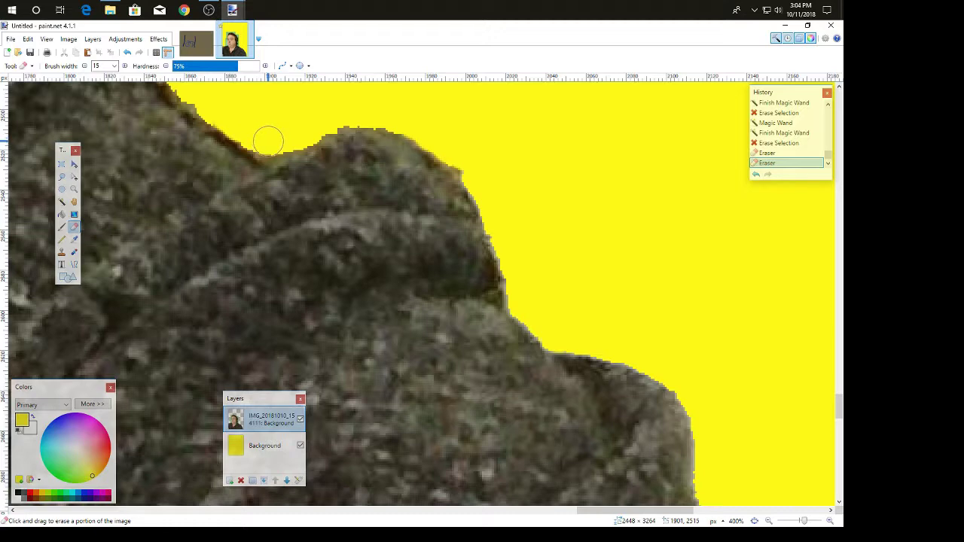
left_click_drag(273, 138, 332, 123)
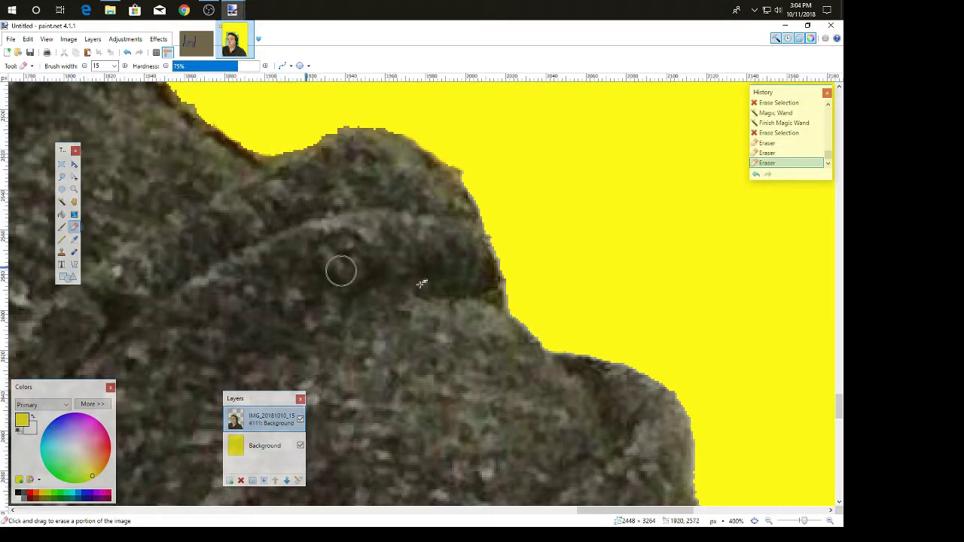
scroll(340, 268, "down", 1)
scroll(470, 302, "up", 2)
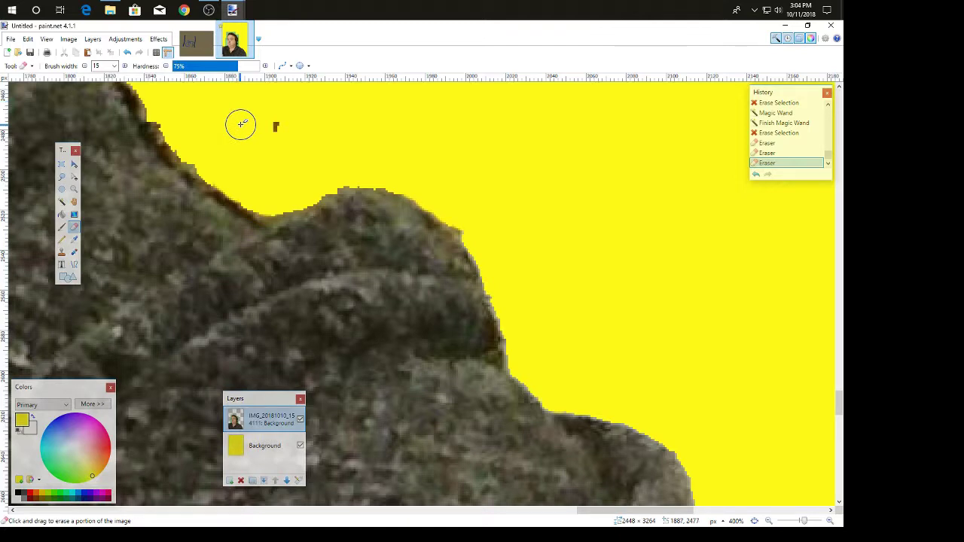
- Select the orange wooden patch above the left shoulder with the Magic Wand and erase it
scroll(241, 123, "down", 10)
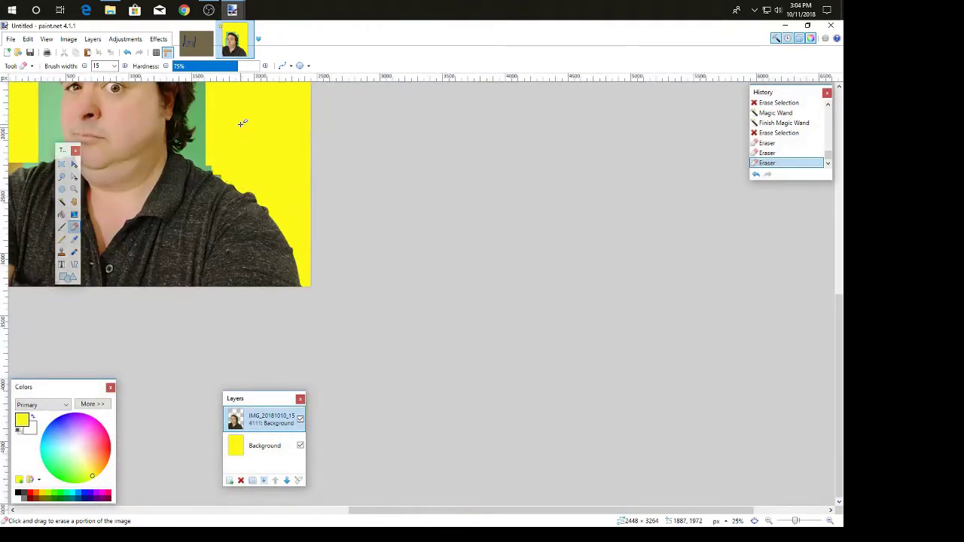
left_click_drag(614, 512, 514, 512)
left_click_drag(839, 319, 845, 271)
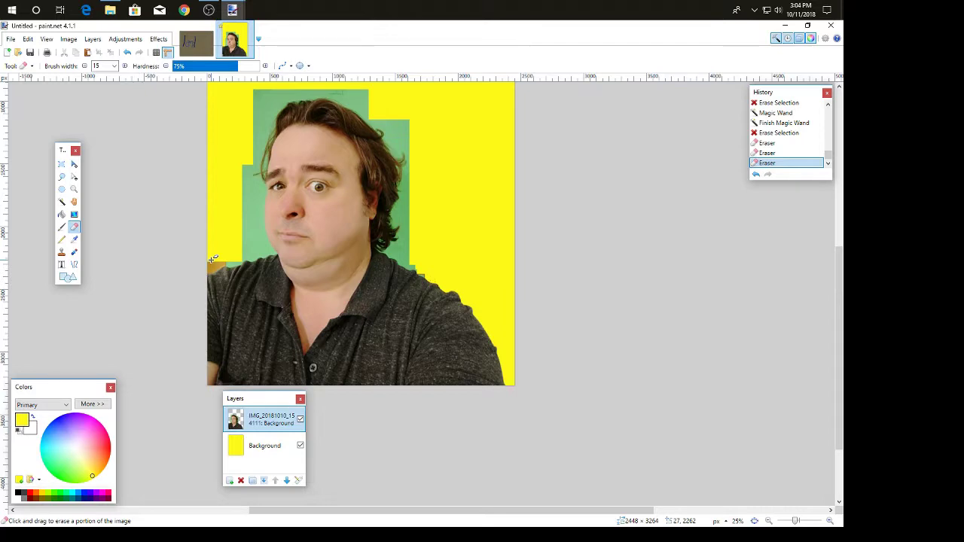
scroll(213, 260, "up", 8)
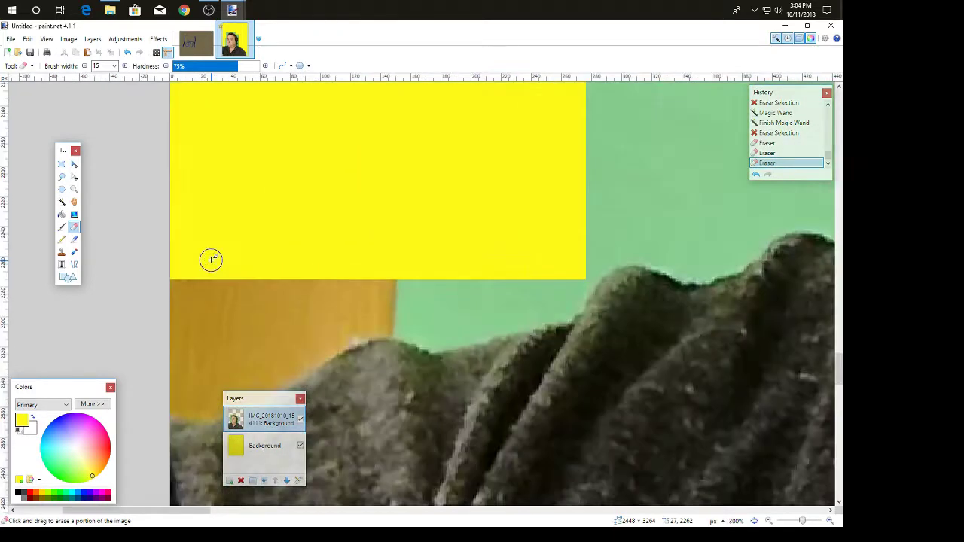
left_click(62, 201)
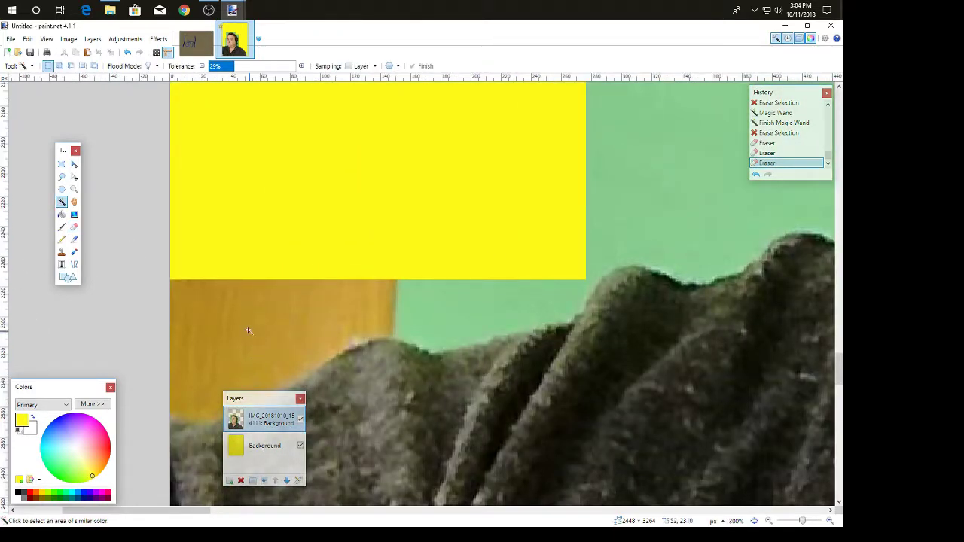
left_click(245, 326)
key("Delete")
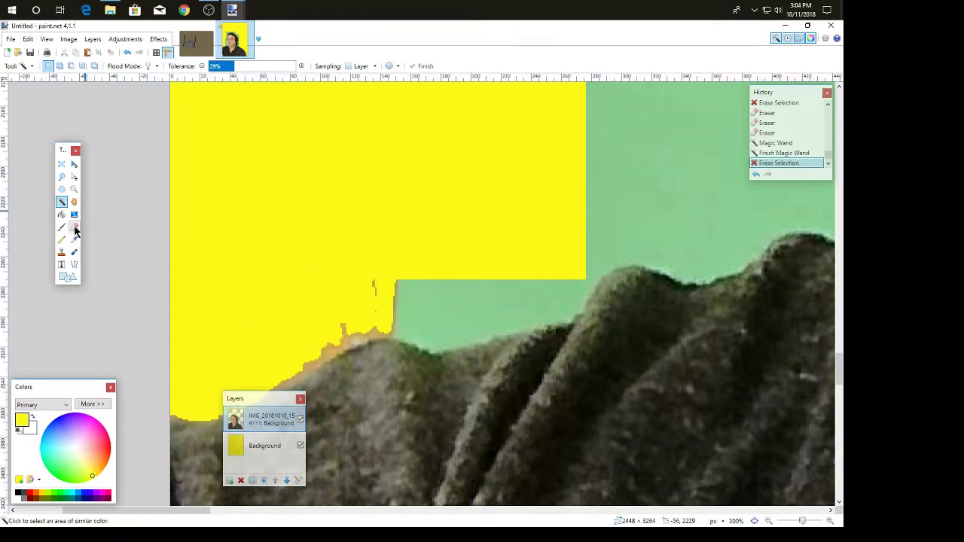
- Erase the orange fringe along the left shoulder's edge with the Eraser, moving the Layers window off the shoulder
left_click(74, 227)
mouse_move(401, 285)
left_mouse_down()
mouse_move(390, 321)
mouse_move(342, 326)
mouse_move(290, 364)
left_mouse_up()
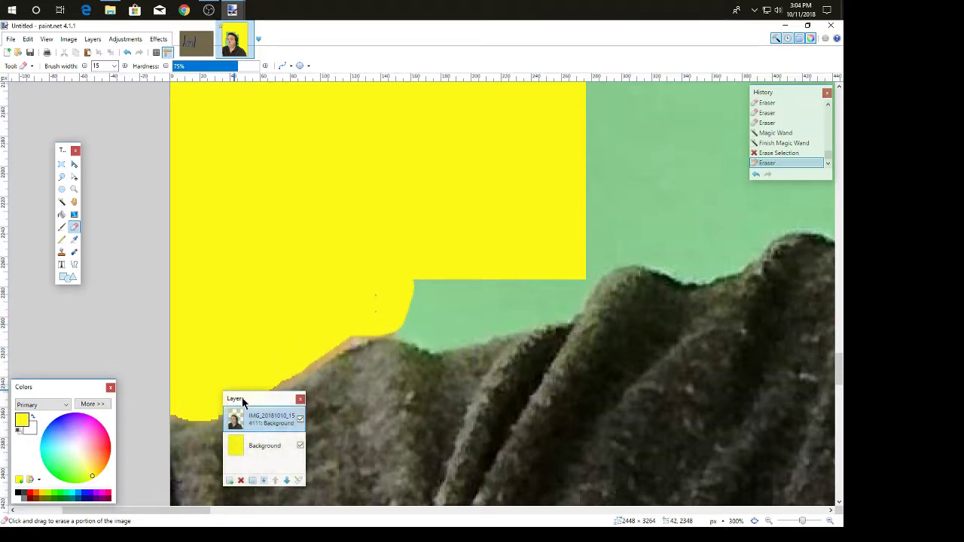
left_click_drag(249, 399, 113, 116)
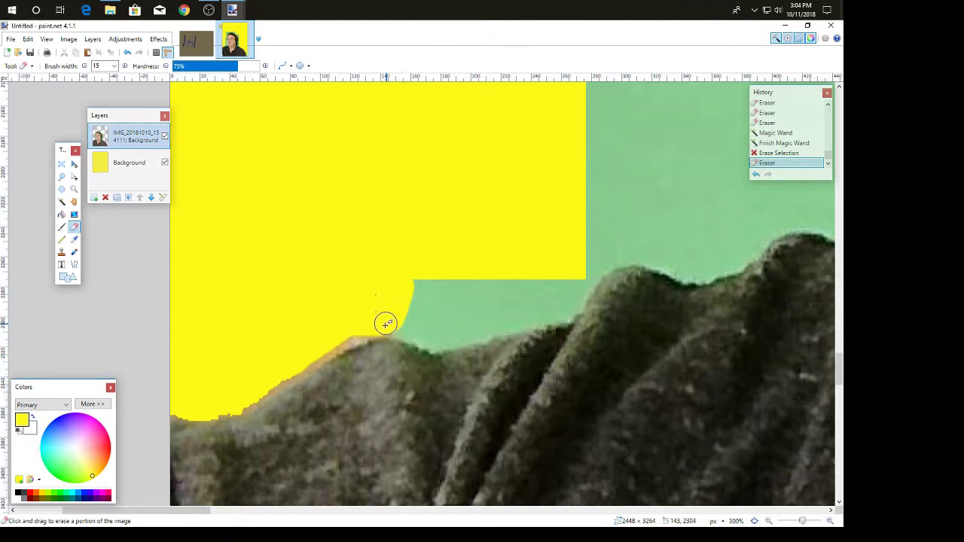
mouse_move(335, 343)
left_mouse_down()
mouse_move(221, 404)
mouse_move(424, 319)
mouse_move(493, 309)
left_mouse_up()
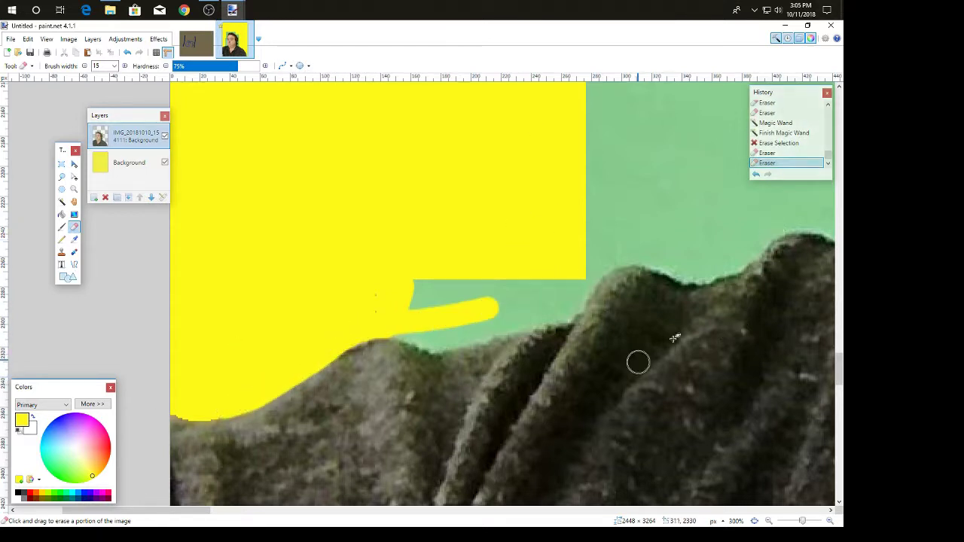
- Erase the green wall around the head with two Magic Wand selections at 20% tolerance in Global flood mode
scroll(685, 338, "down", 8)
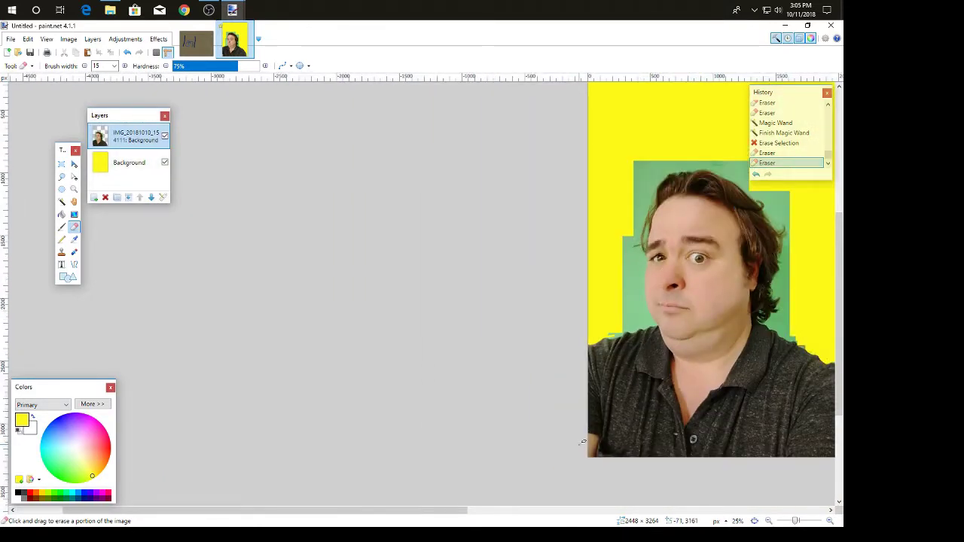
left_click_drag(463, 513, 629, 463)
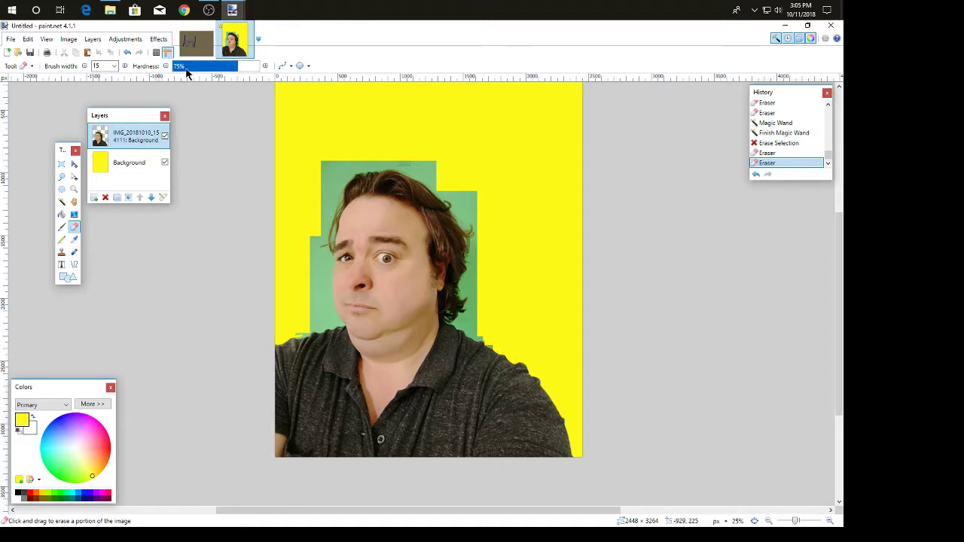
left_click(62, 204)
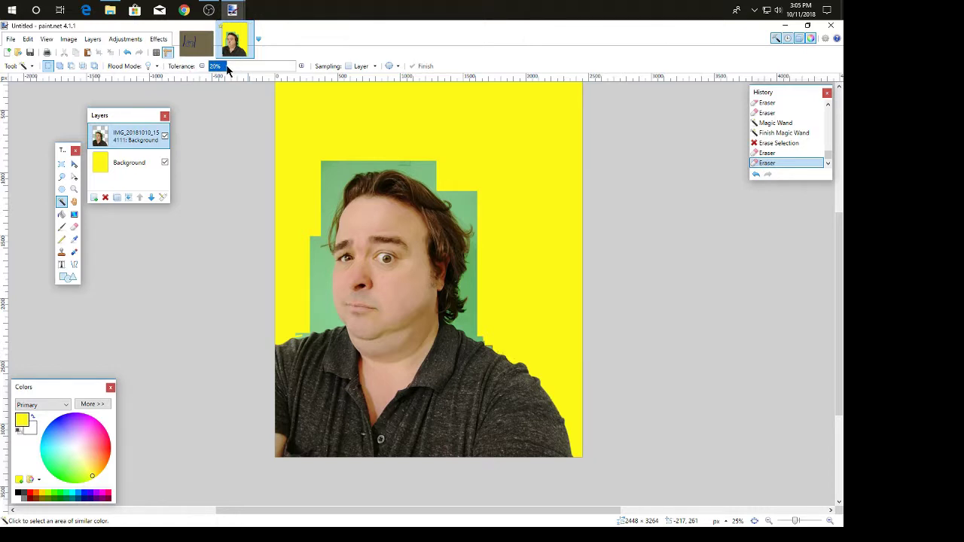
left_click(157, 66)
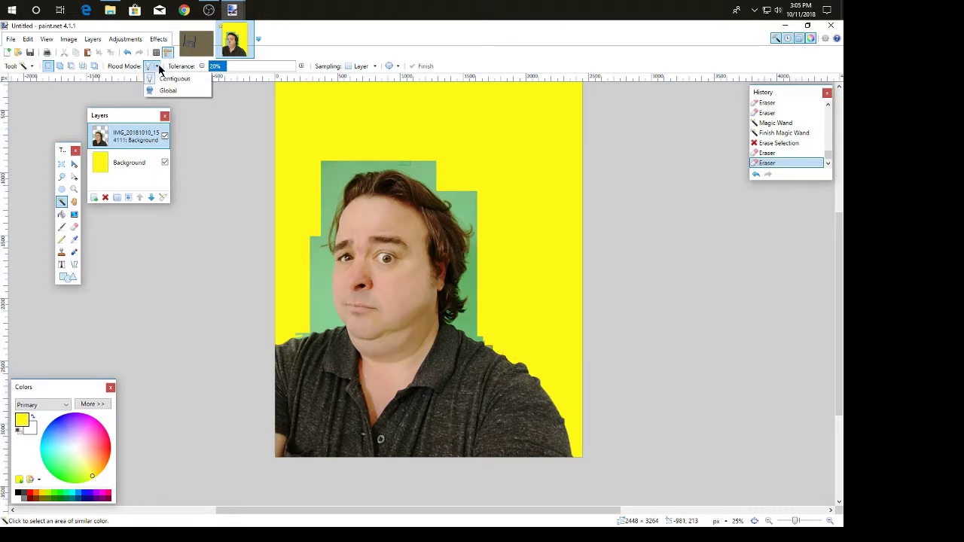
left_click(180, 91)
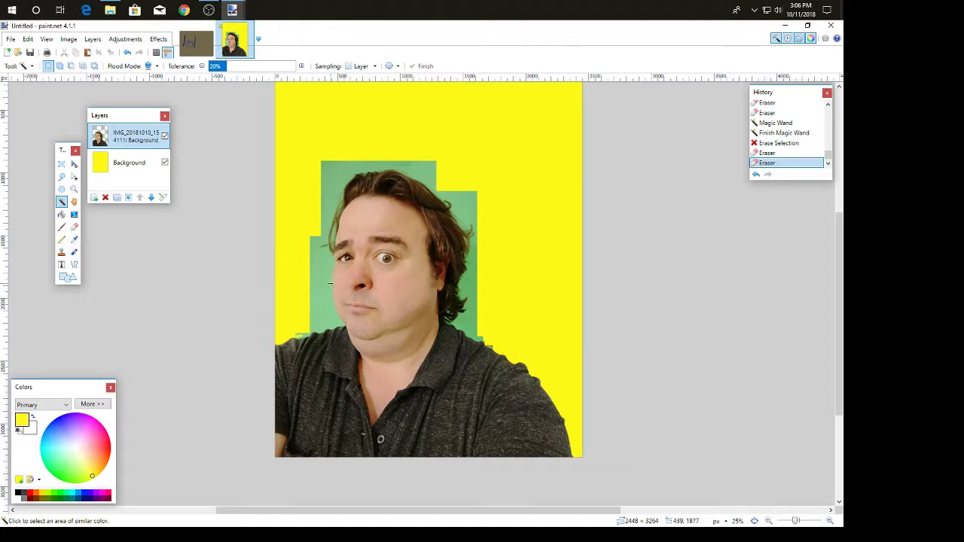
left_click(319, 271)
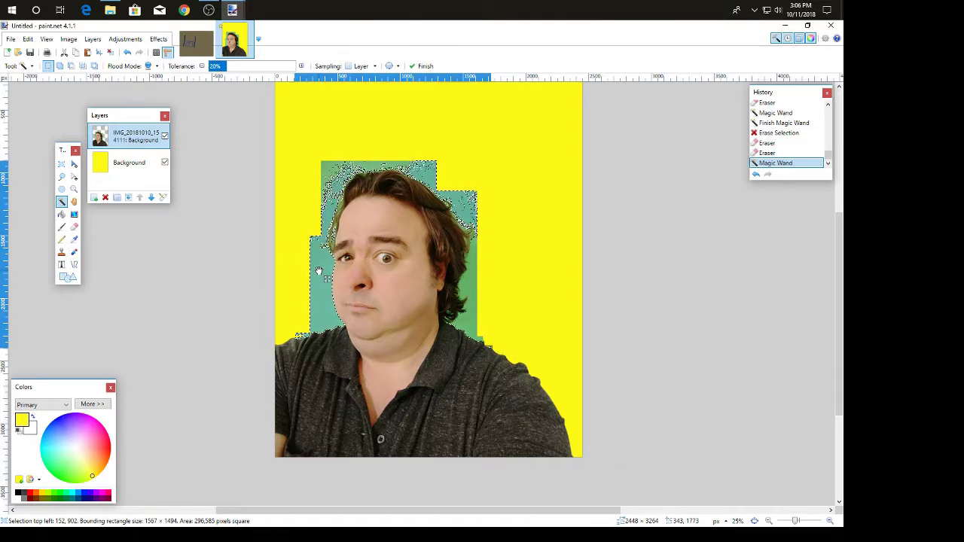
key("Delete")
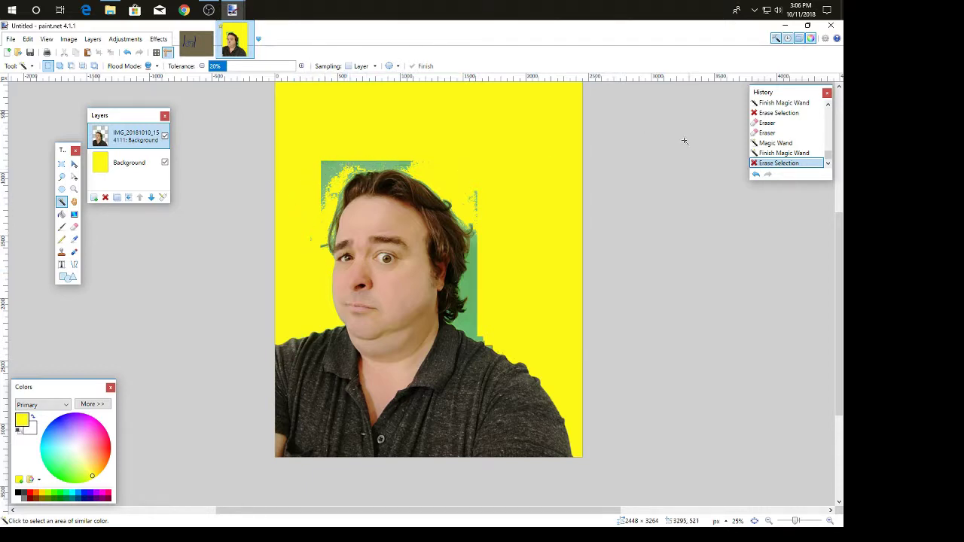
left_click(327, 166)
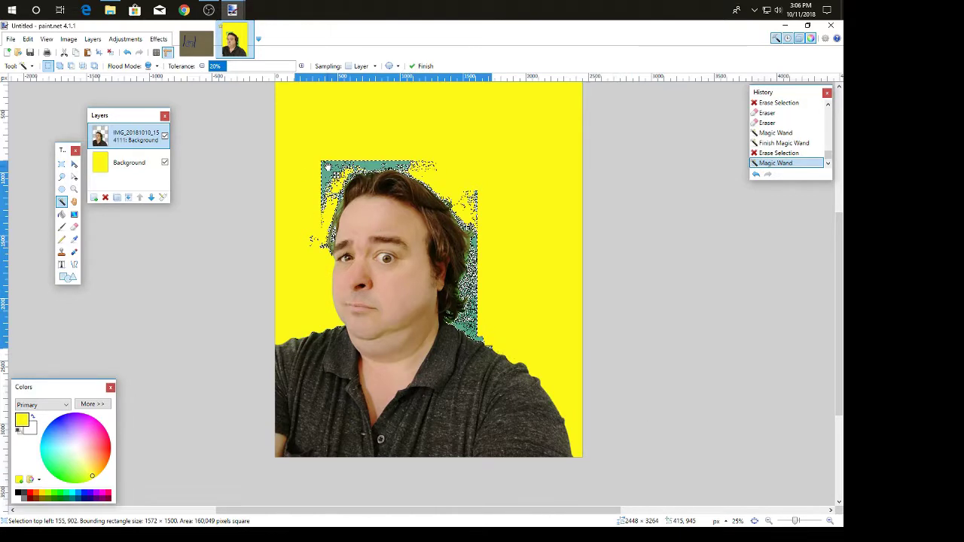
key("Delete")
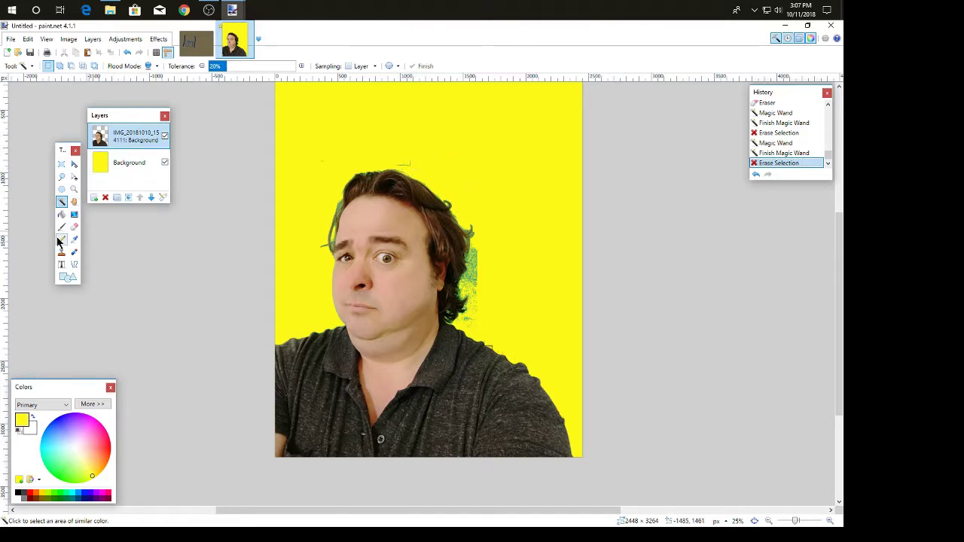
- Erase the leftover green corner line above the hair and the small specks beside it with the Eraser
key("ctrl+plus")
key("ctrl+plus")
key("ctrl+plus")
key("ctrl+plus")
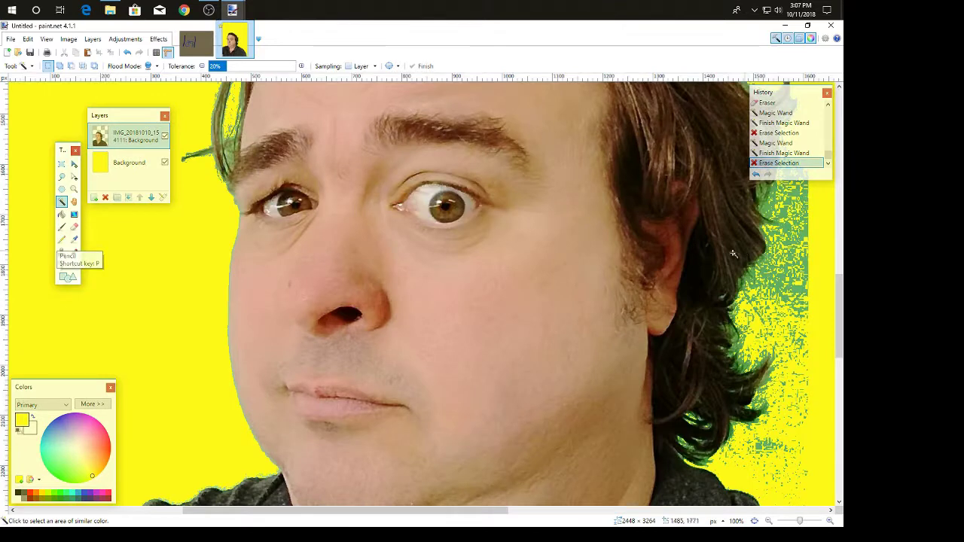
scroll(712, 272, "up", 4)
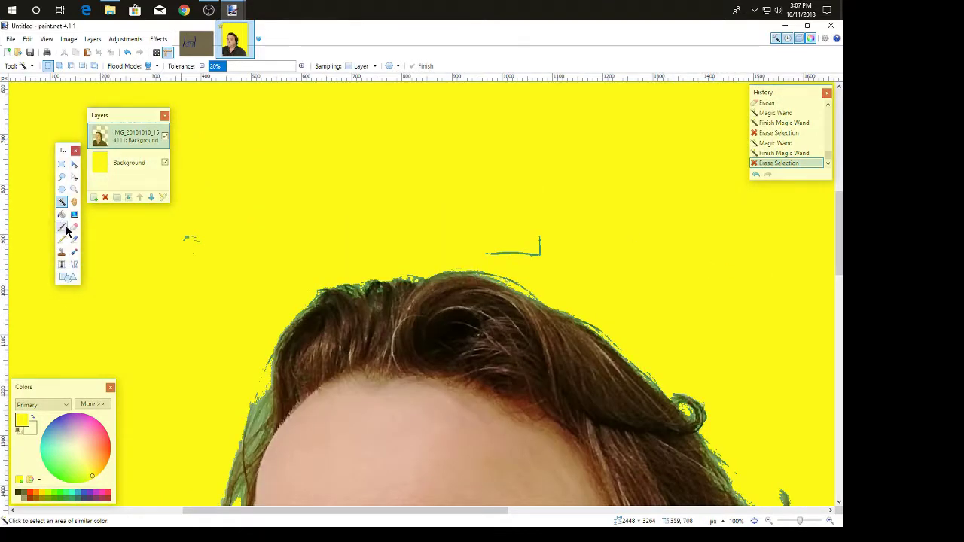
left_click(74, 226)
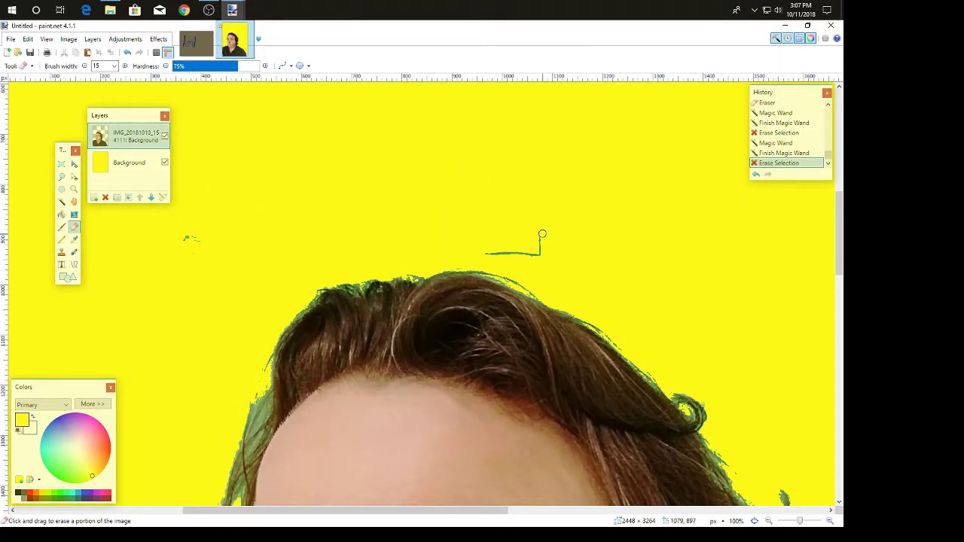
left_click_drag(536, 255, 472, 252)
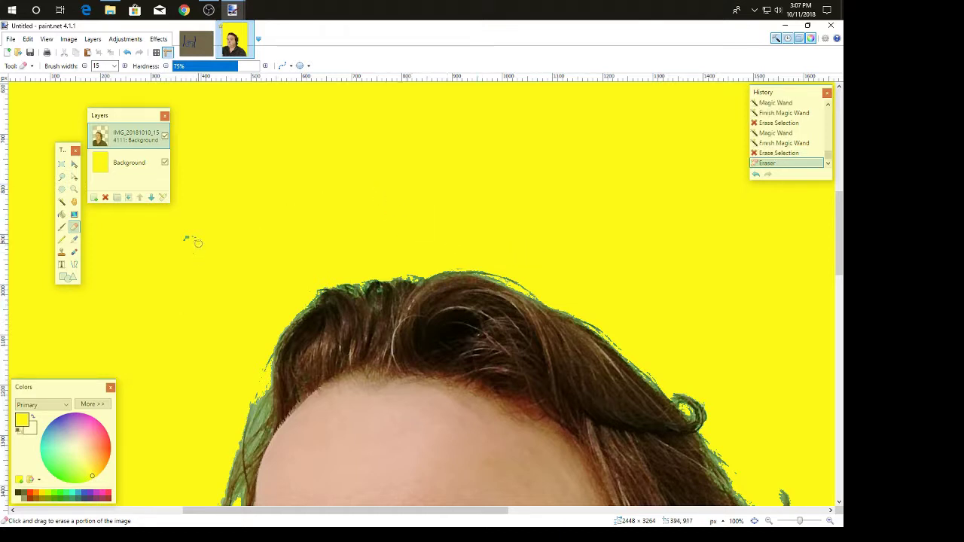
left_click_drag(197, 235, 184, 243)
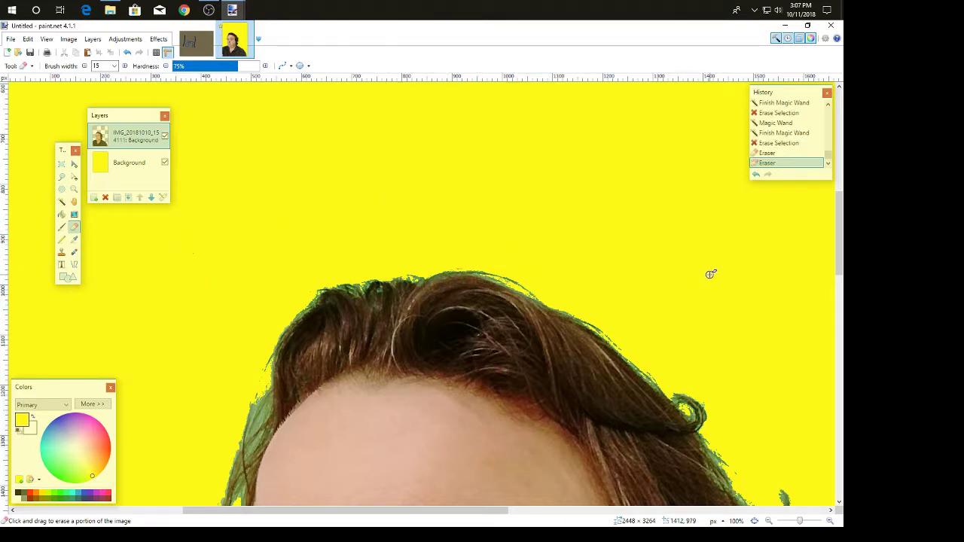
- Select the speckled green wall patch beside the hair behind the ear with the Magic Wand at 20% tolerance and erase it
scroll(702, 285, "down", 3)
scroll(702, 289, "down", 2)
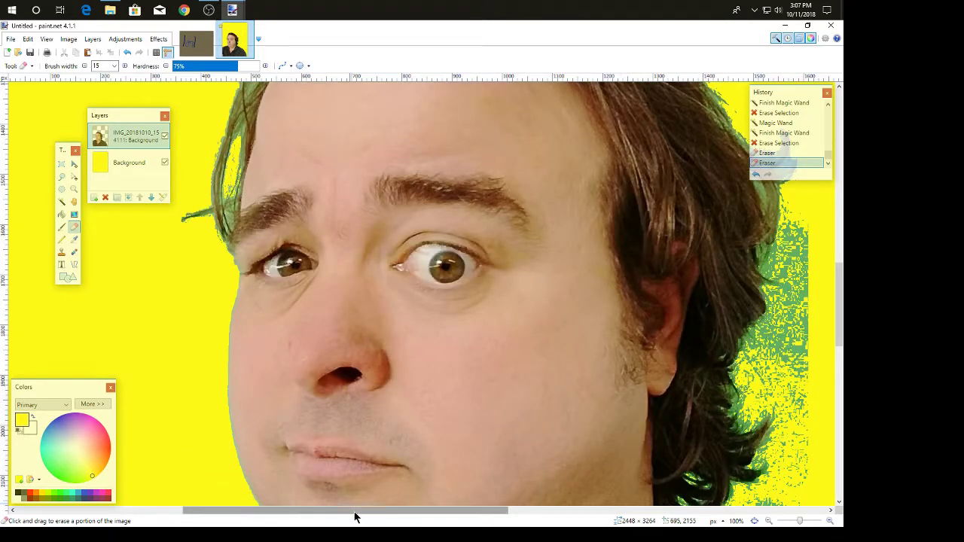
left_click_drag(354, 518, 370, 516)
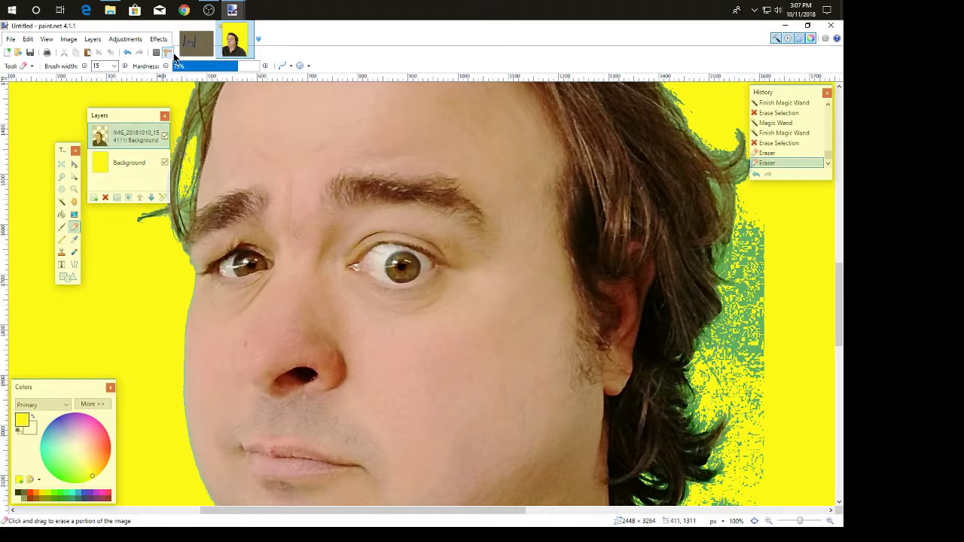
left_click(62, 227)
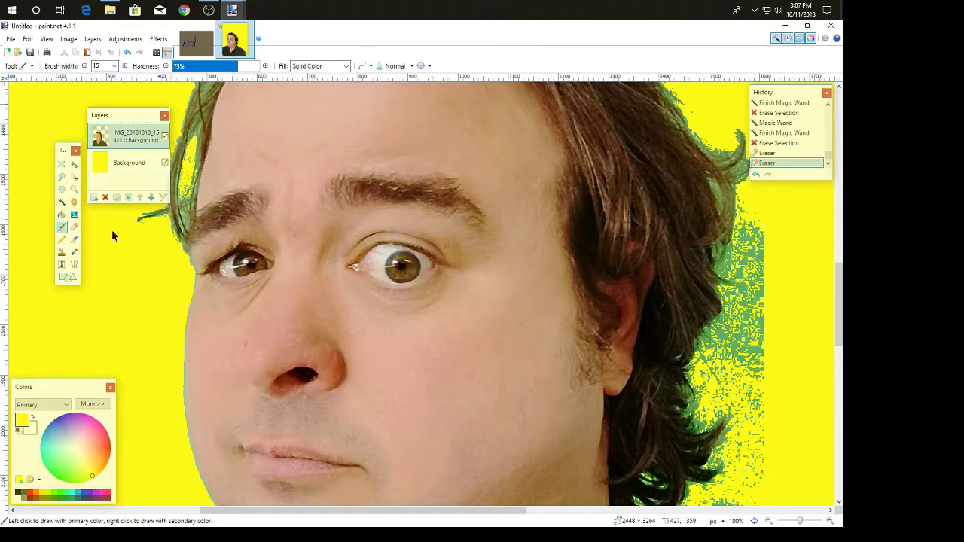
left_click(62, 201)
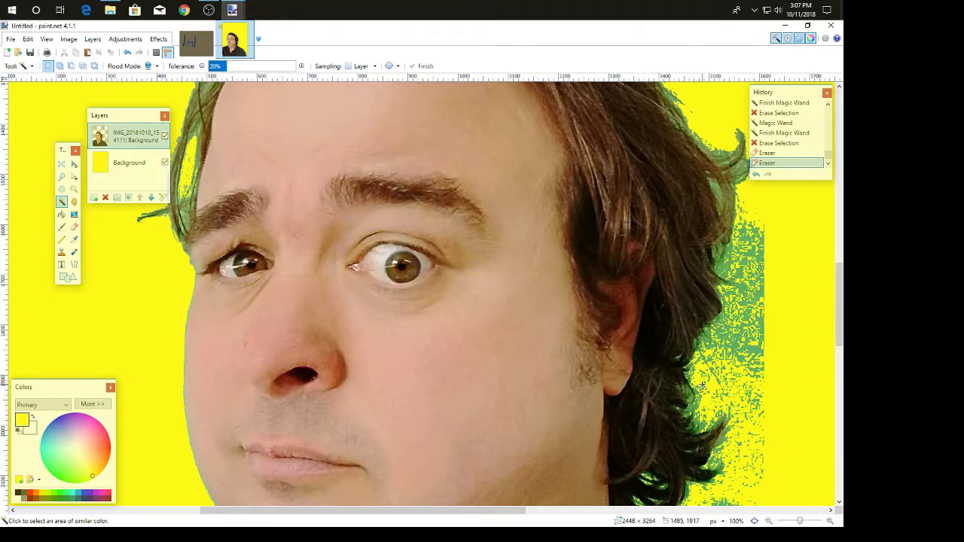
left_click(762, 295)
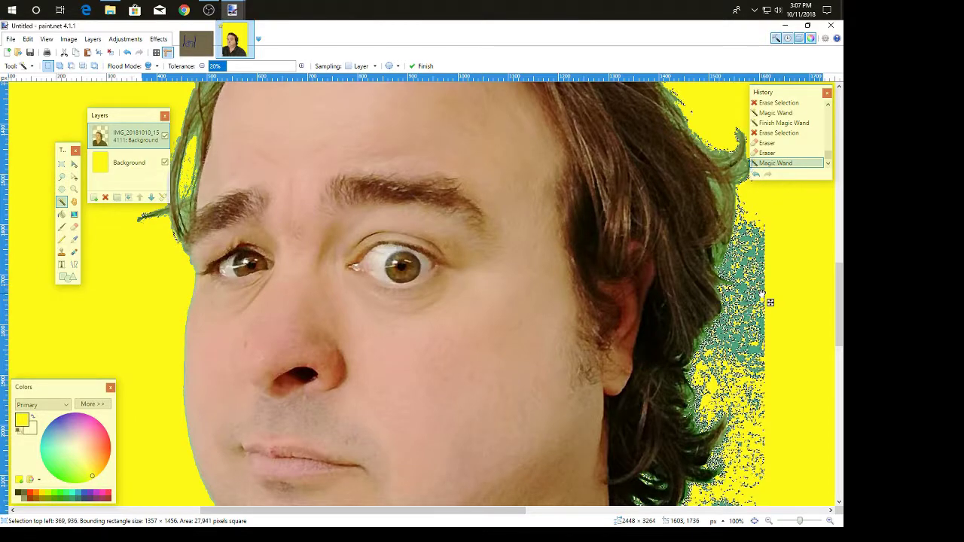
key("Delete")
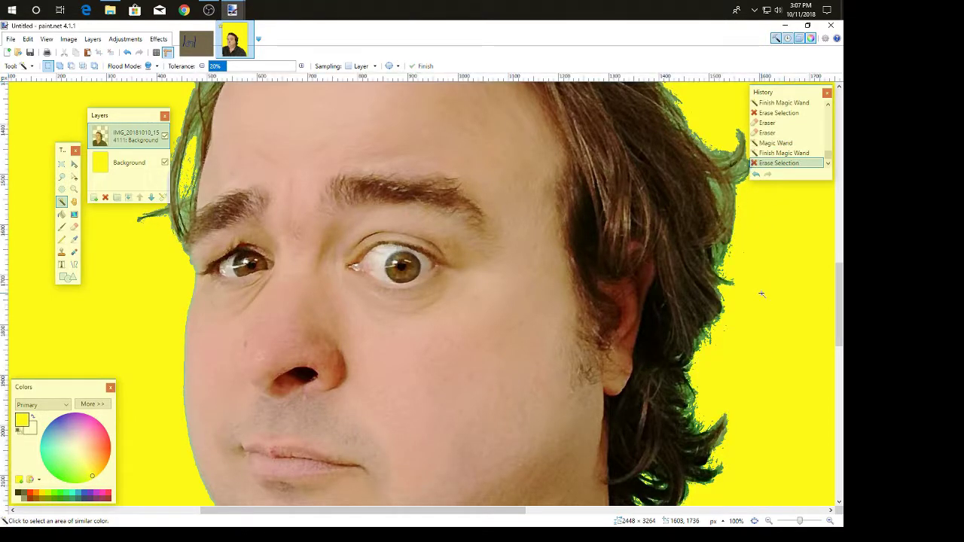
- Erase the leftover brown frame lines and small specks above the right shoulder's edge with the Eraser at brush width 15
scroll(751, 300, "up", 5)
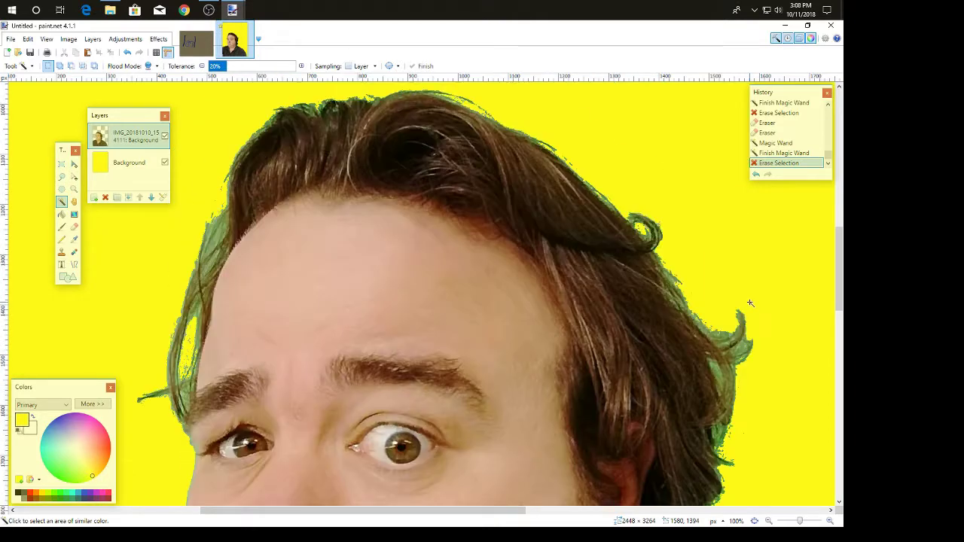
scroll(747, 301, "down", 10)
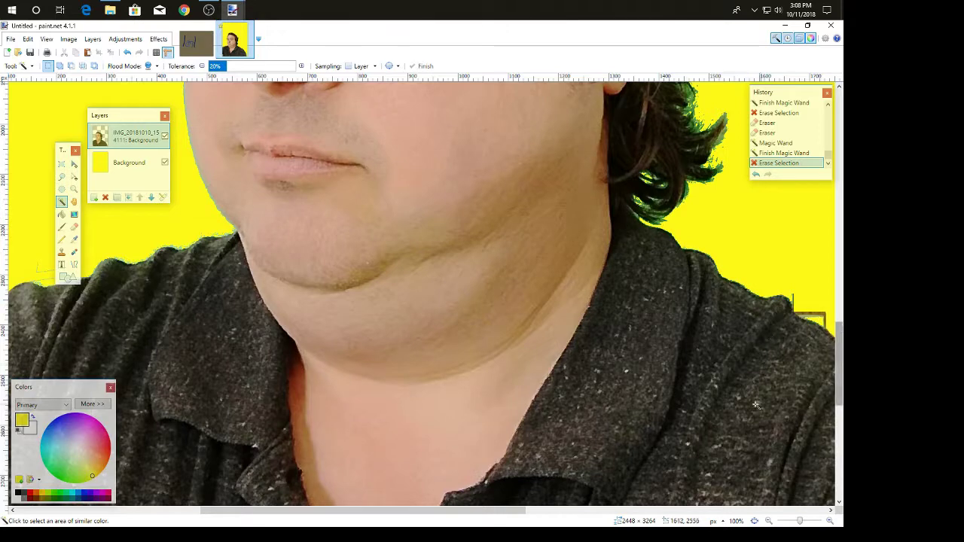
left_click_drag(389, 512, 552, 532)
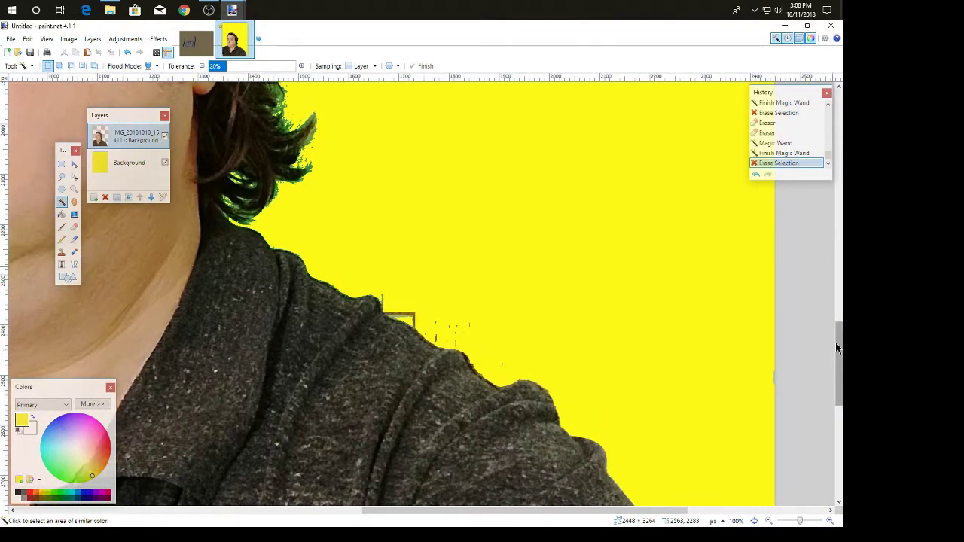
mouse_move(836, 344)
left_mouse_down()
mouse_move(833, 424)
mouse_move(845, 354)
left_mouse_up()
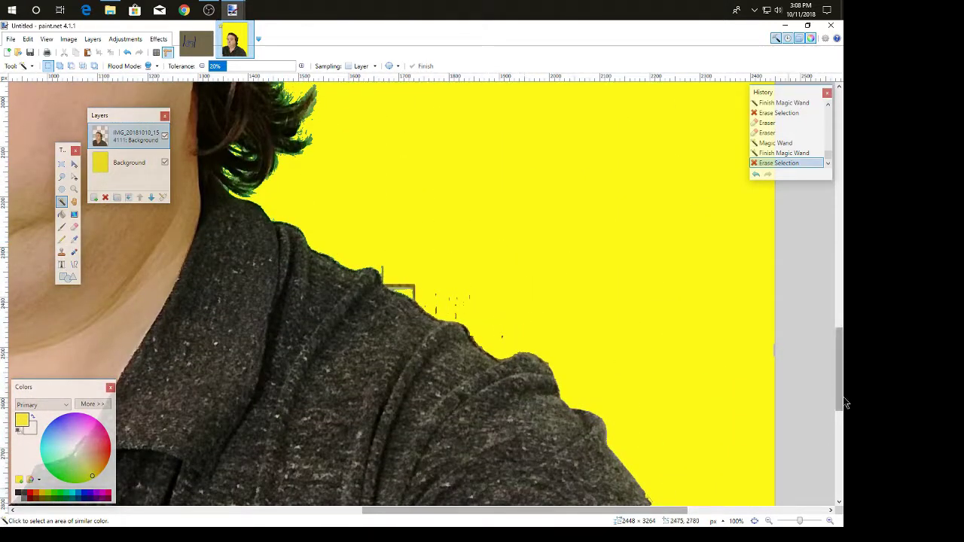
left_click_drag(836, 374, 1, 160)
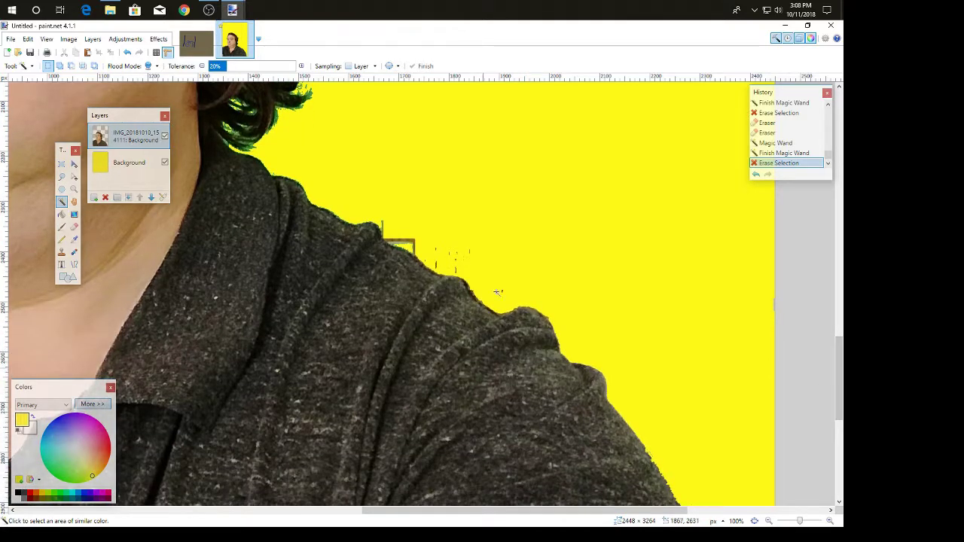
scroll(443, 268, "up", 3)
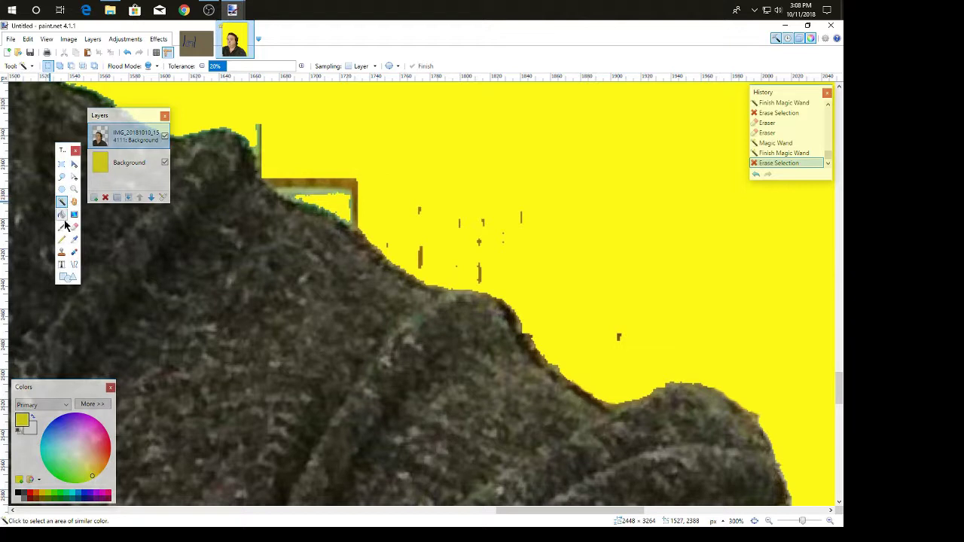
left_click(73, 226)
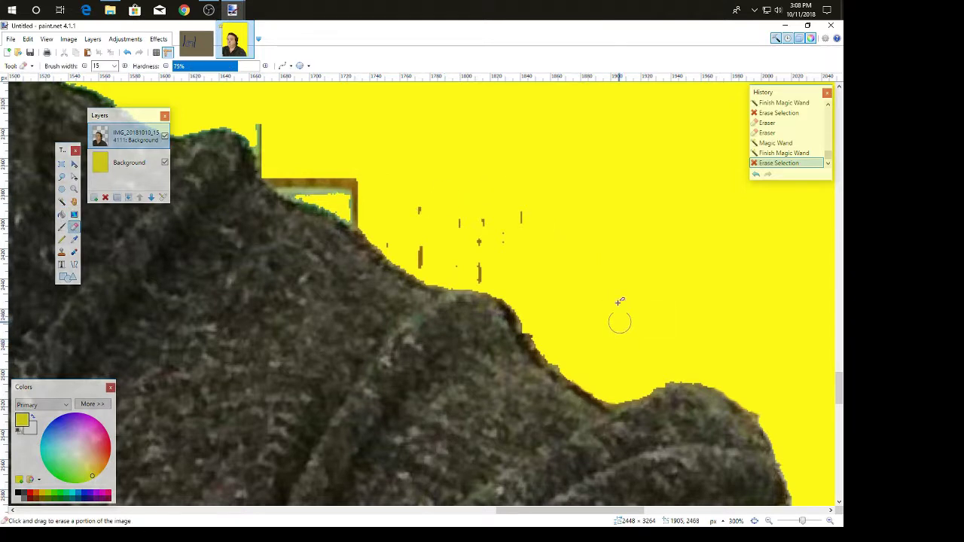
left_click_drag(619, 301, 550, 213)
mouse_move(405, 201)
left_mouse_down()
mouse_move(303, 182)
mouse_move(263, 125)
left_mouse_up()
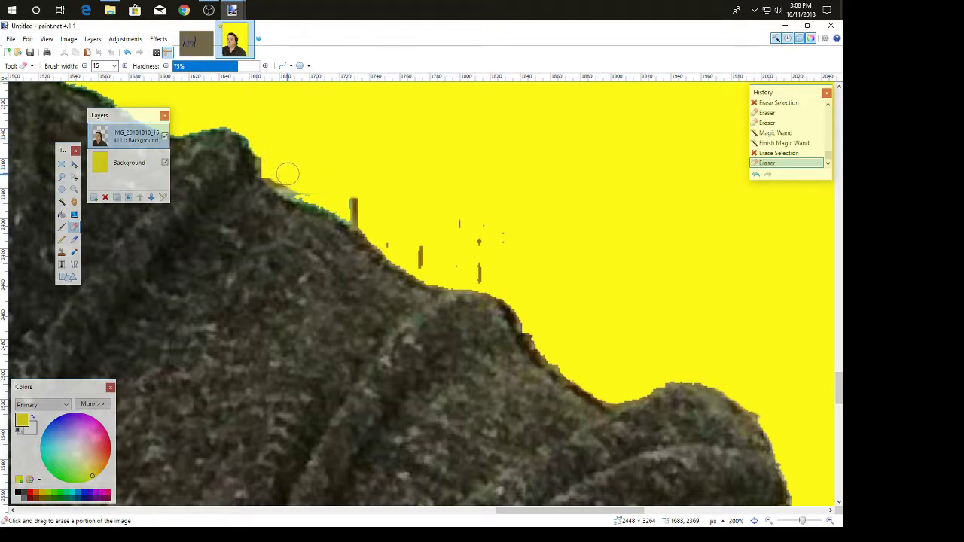
left_click_drag(337, 199, 361, 218)
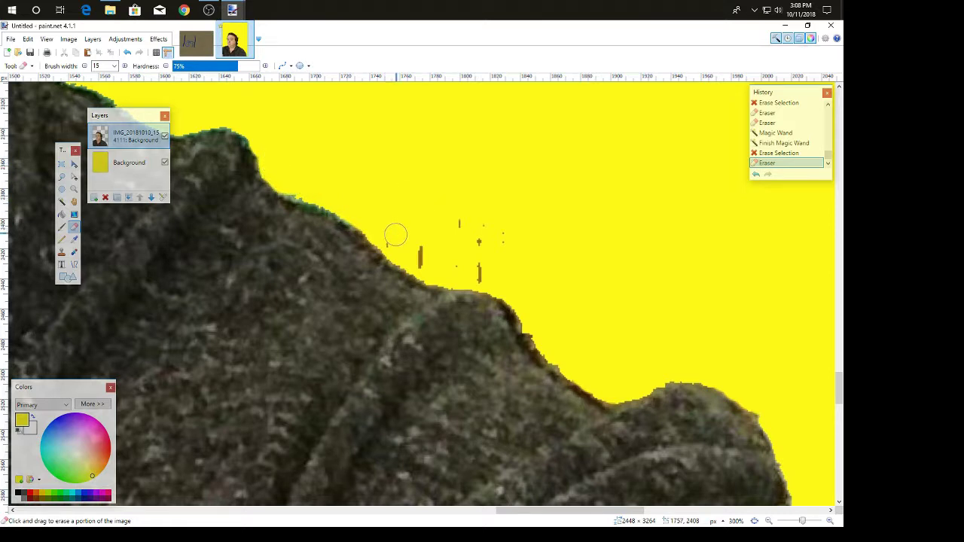
mouse_move(401, 245)
left_mouse_down()
mouse_move(429, 257)
mouse_move(409, 248)
left_mouse_up()
left_click_drag(461, 212, 491, 221)
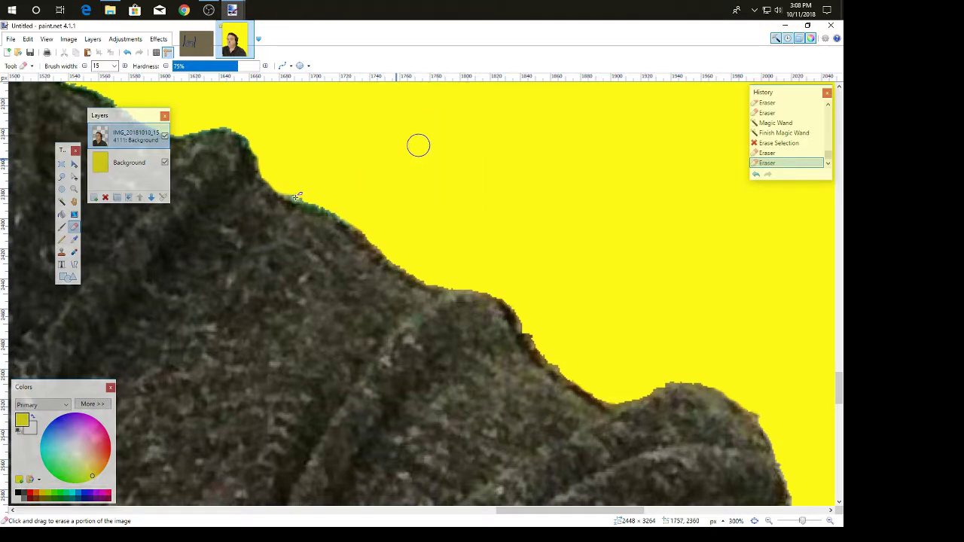
- Select the green fringe around the hair with the Magic Wand at 20% tolerance, sampling beside the outward curl, and erase it
scroll(495, 251, "down", 5)
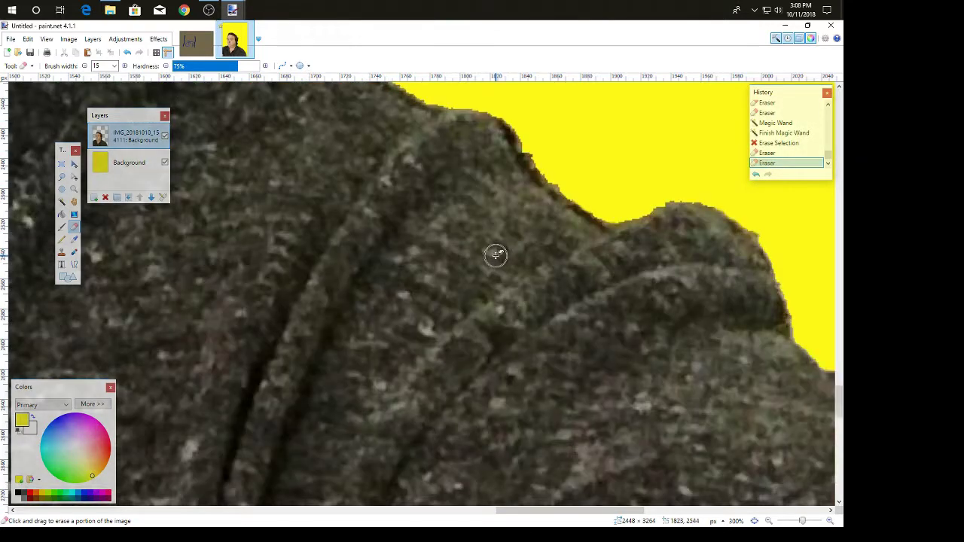
scroll(487, 261, "down", 4)
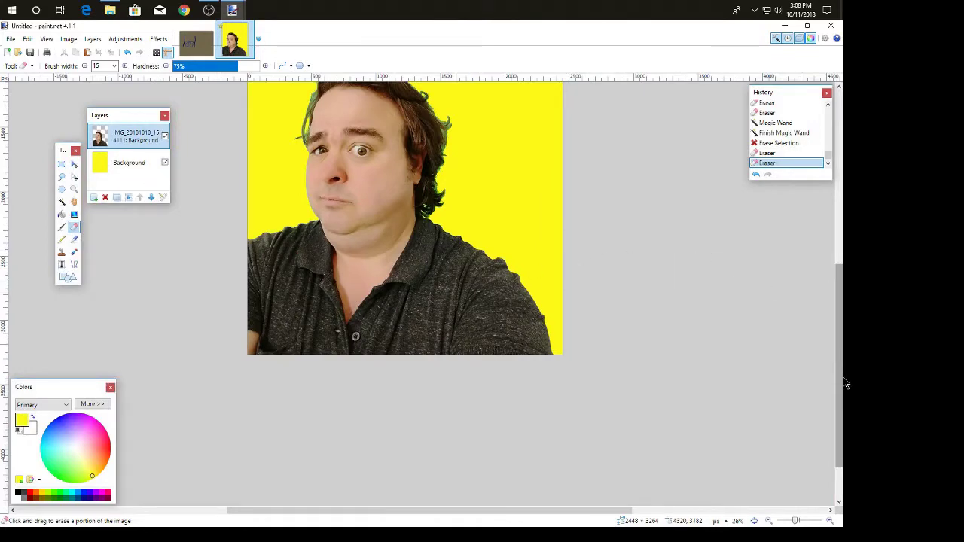
left_click_drag(840, 383, 843, 341)
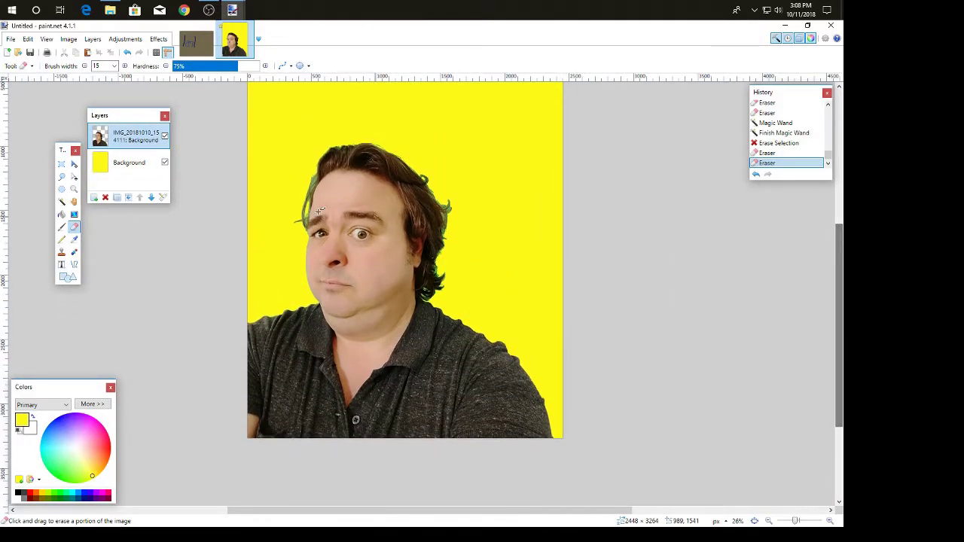
scroll(448, 206, "up", 5)
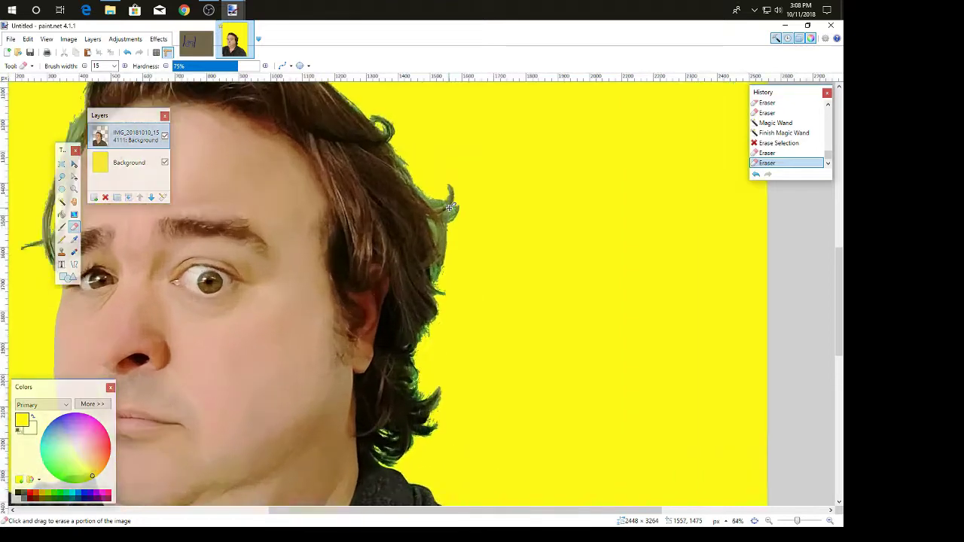
scroll(449, 206, "up", 7)
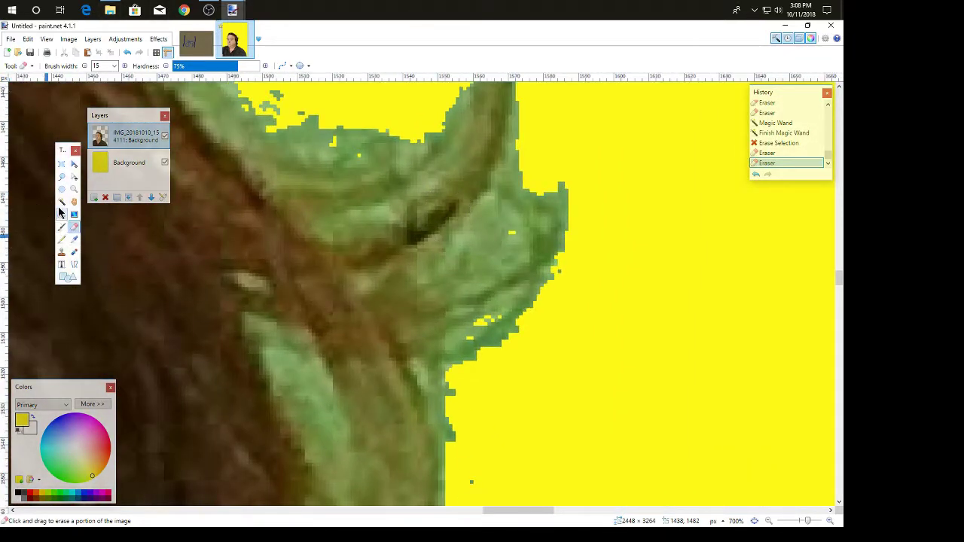
left_click(61, 202)
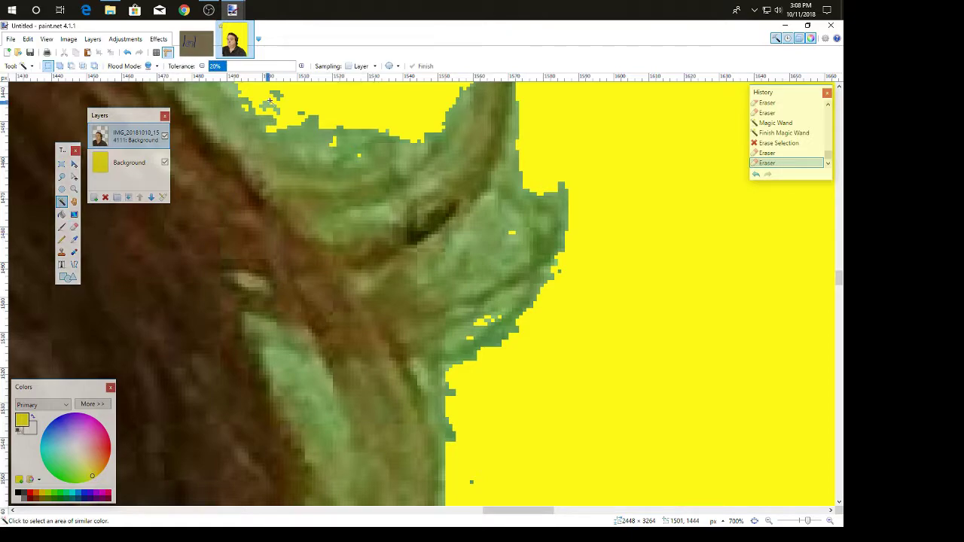
left_click(309, 123)
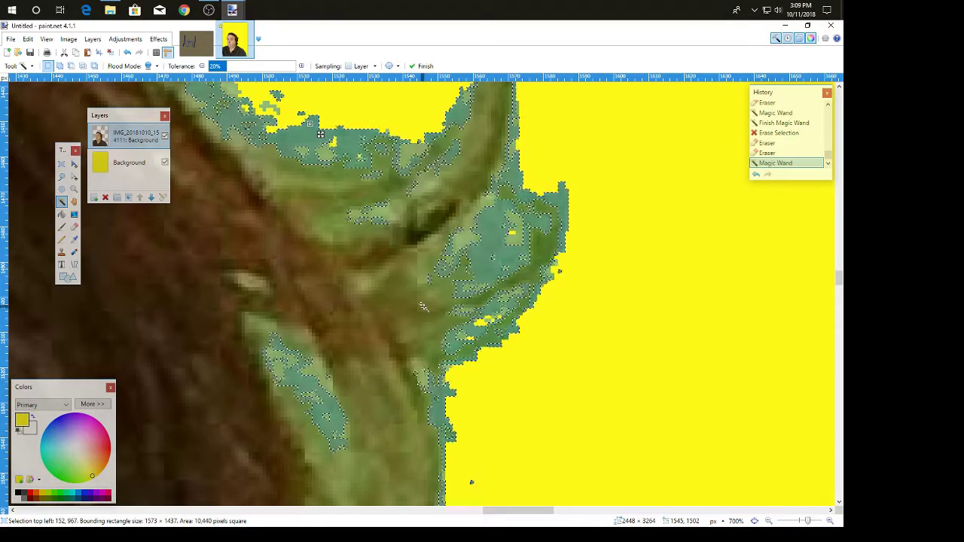
scroll(424, 305, "down", 10)
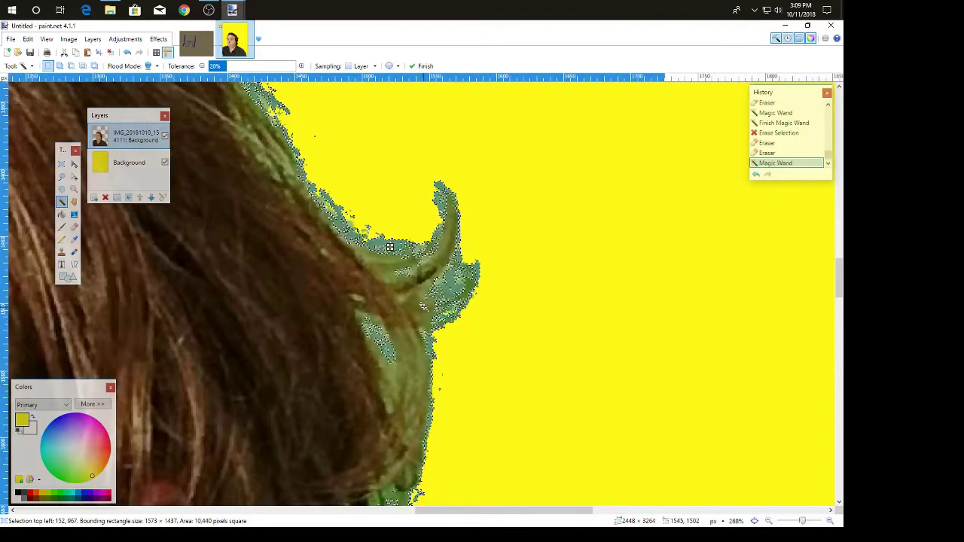
scroll(424, 305, "down", 4)
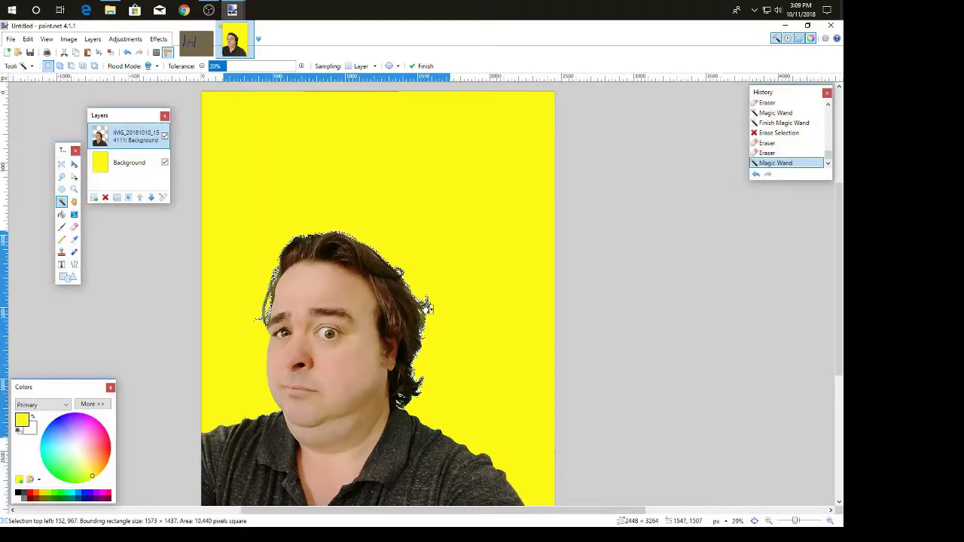
scroll(426, 307, "down", 1)
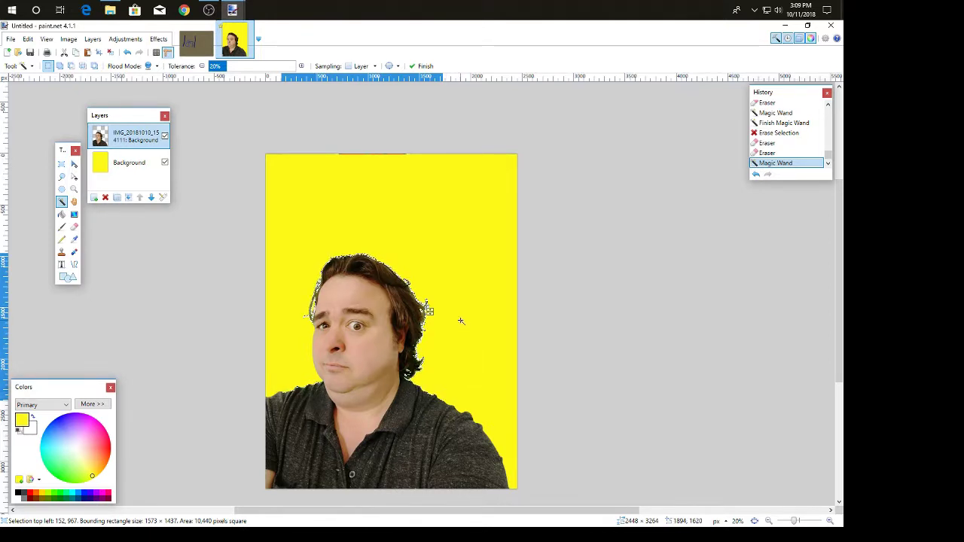
key("Delete")
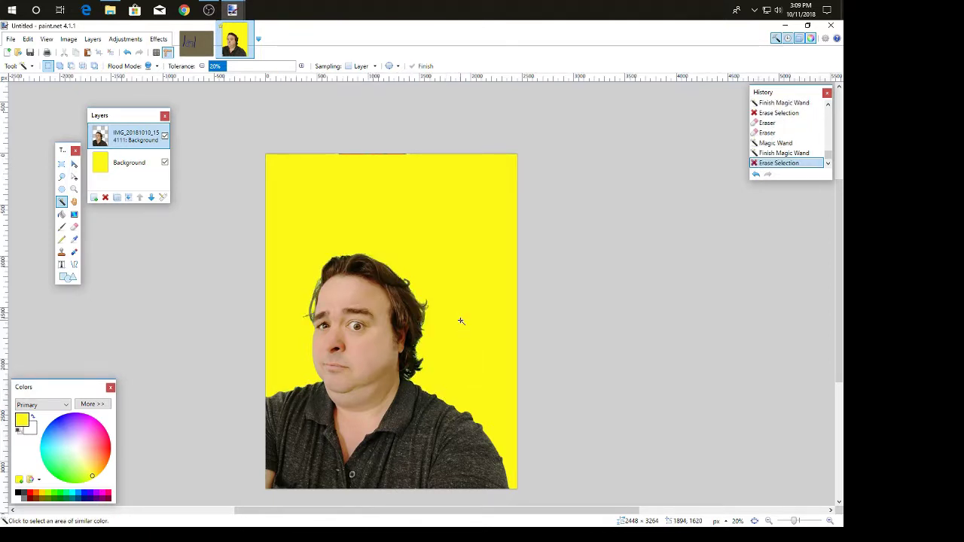
- Select the detached green specks beside the hair behind the ear with the Magic Wand at 14% tolerance and erase them
scroll(364, 381, "up", 5)
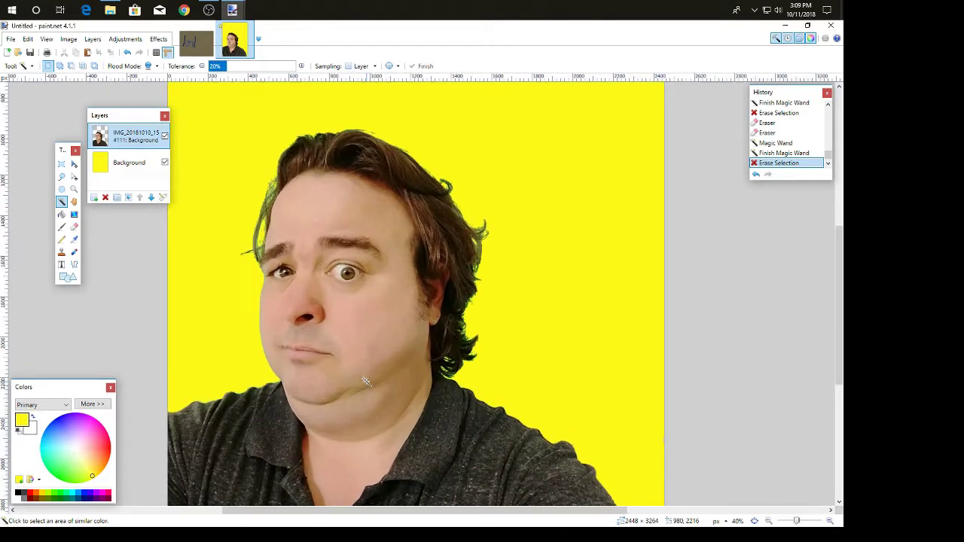
scroll(363, 382, "up", 3)
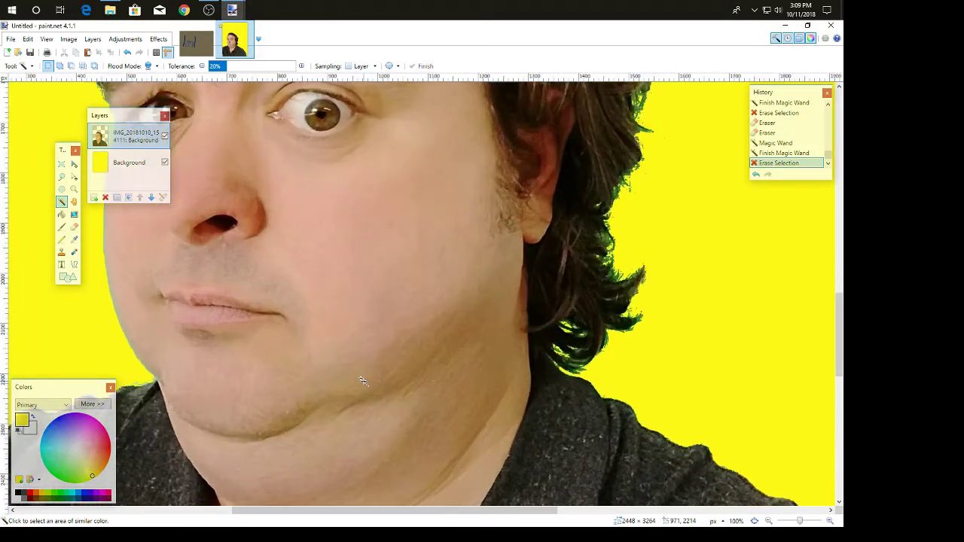
scroll(363, 381, "up", 1)
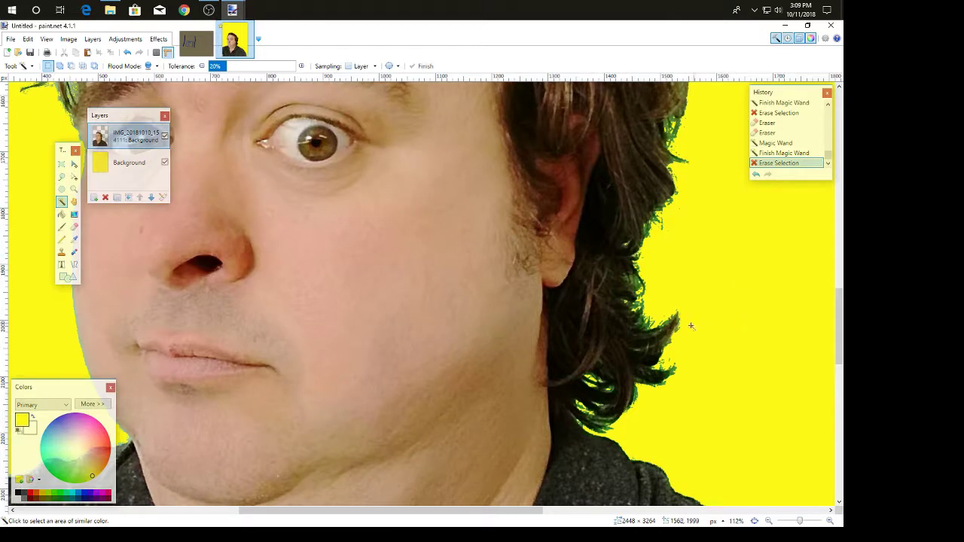
scroll(445, 303, "down", 4)
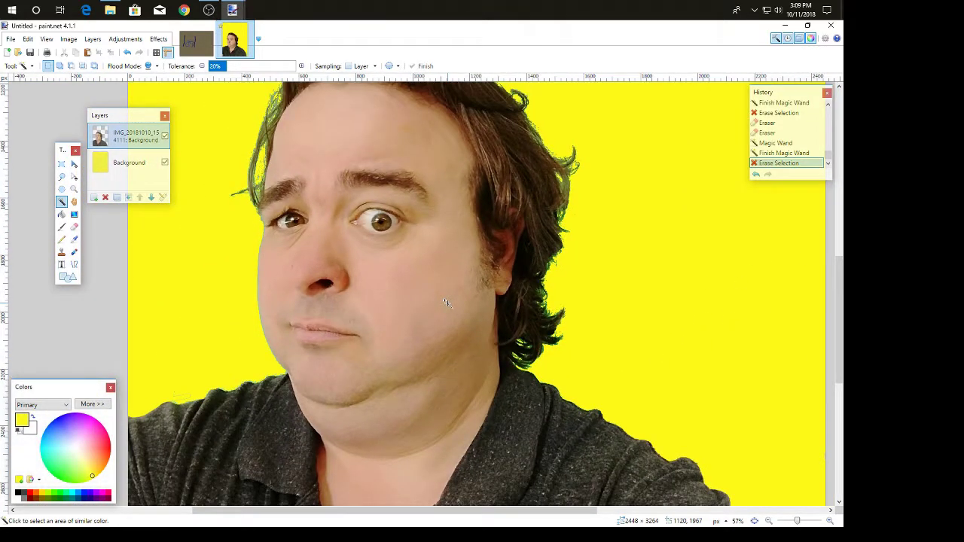
scroll(445, 302, "up", 7)
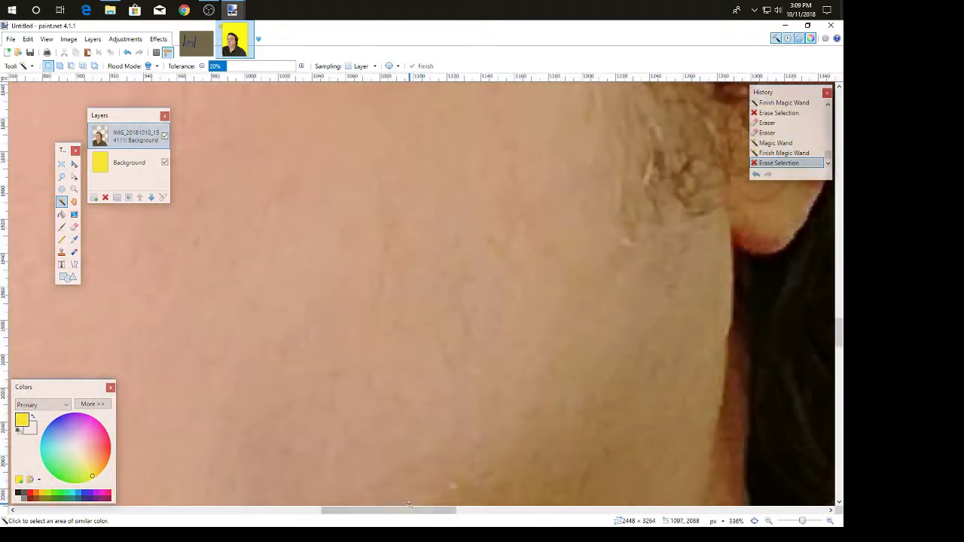
left_click_drag(409, 514, 514, 519)
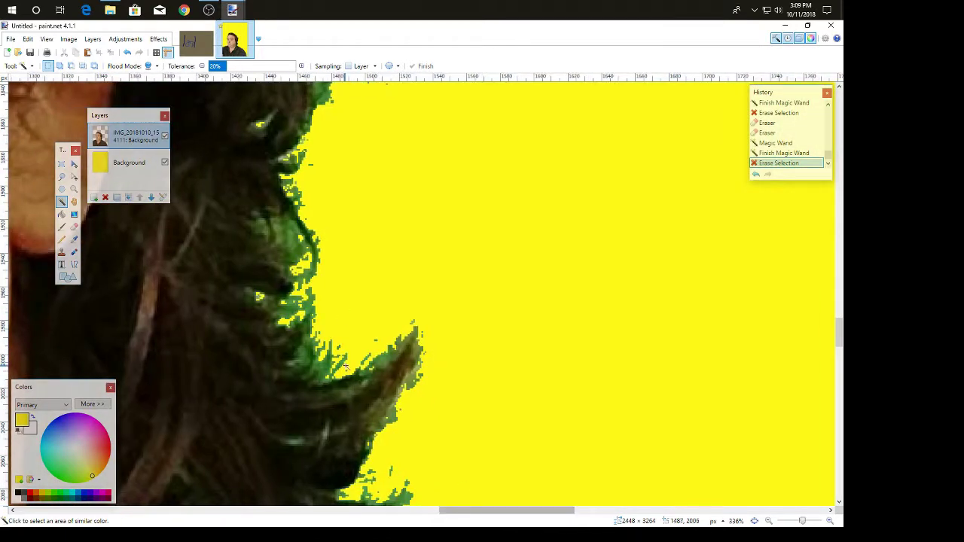
scroll(348, 364, "up", 3)
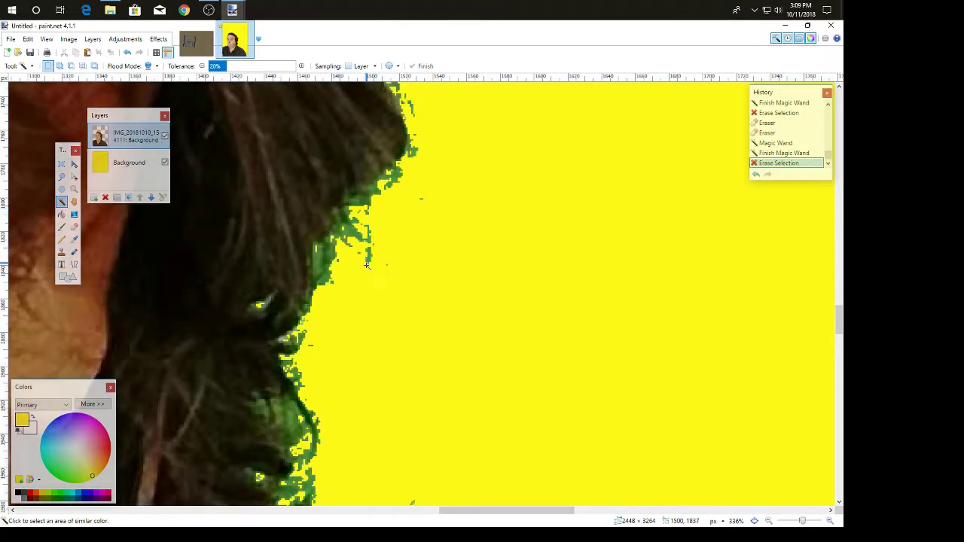
scroll(364, 268, "up", 6)
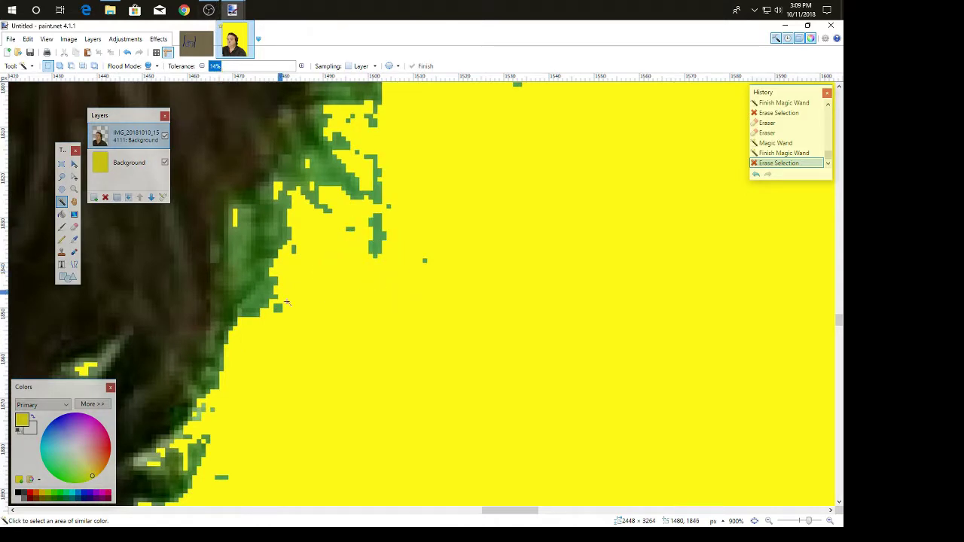
left_click(378, 237)
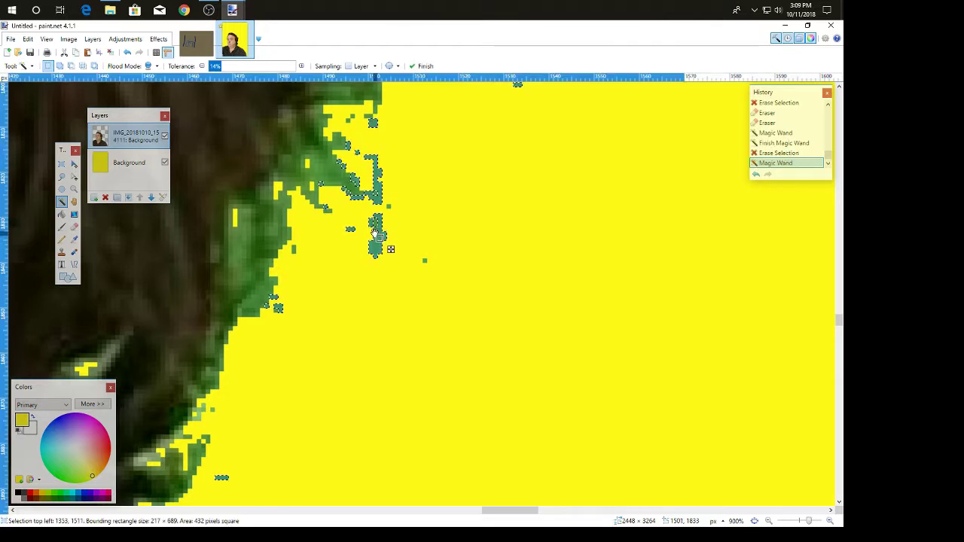
key("Delete")
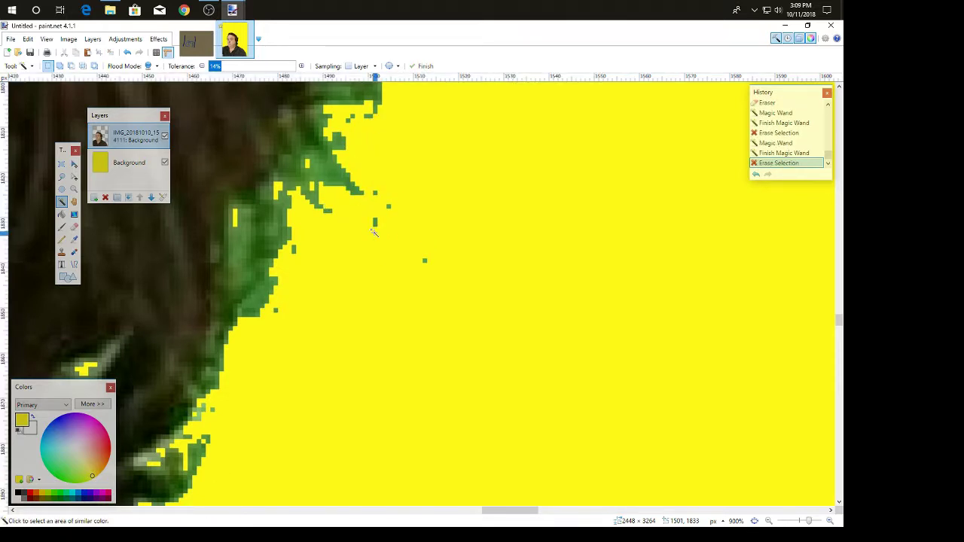
- Select the green fringe still attached to the hair behind the ear with the Magic Wand at 14% tolerance and erase it
scroll(374, 232, "down", 15)
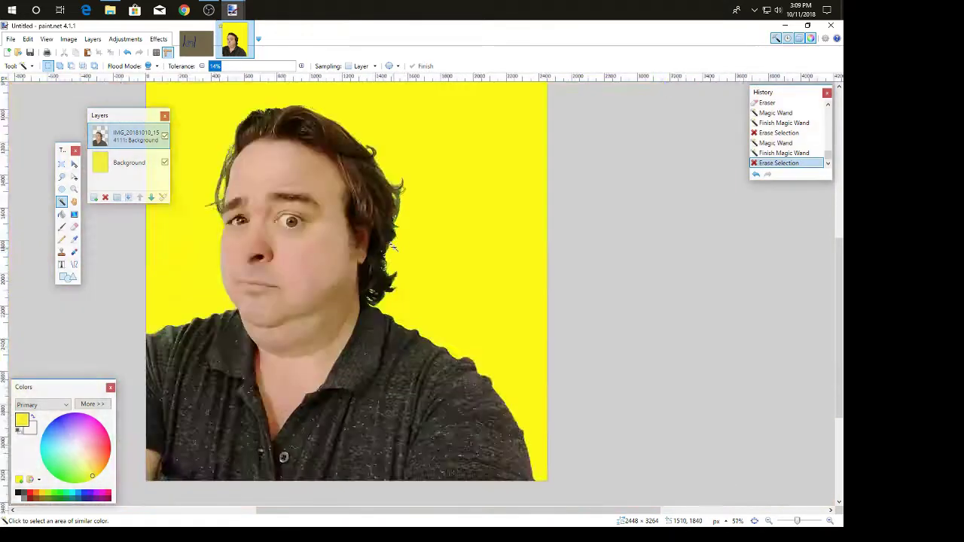
scroll(391, 243, "up", 12)
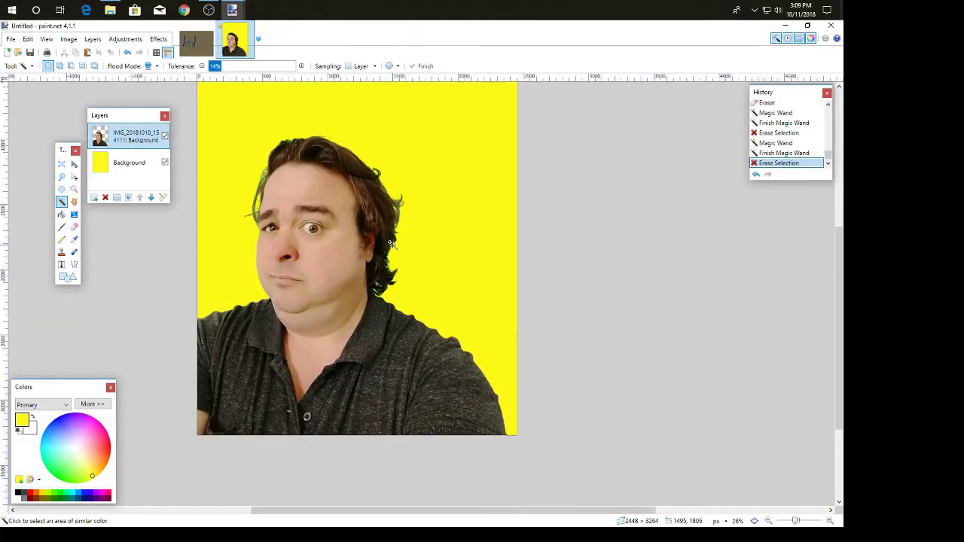
scroll(391, 243, "up", 8)
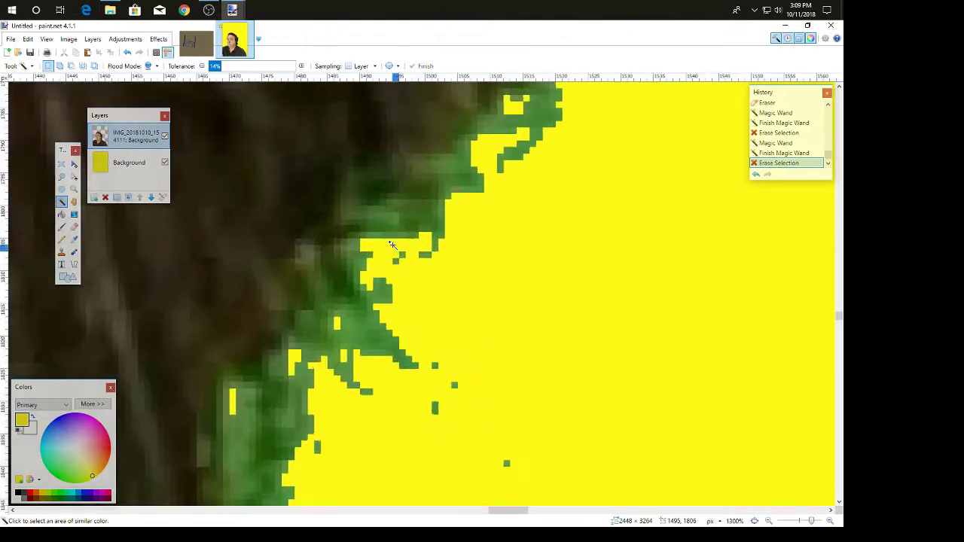
left_click(378, 337)
key("Delete")
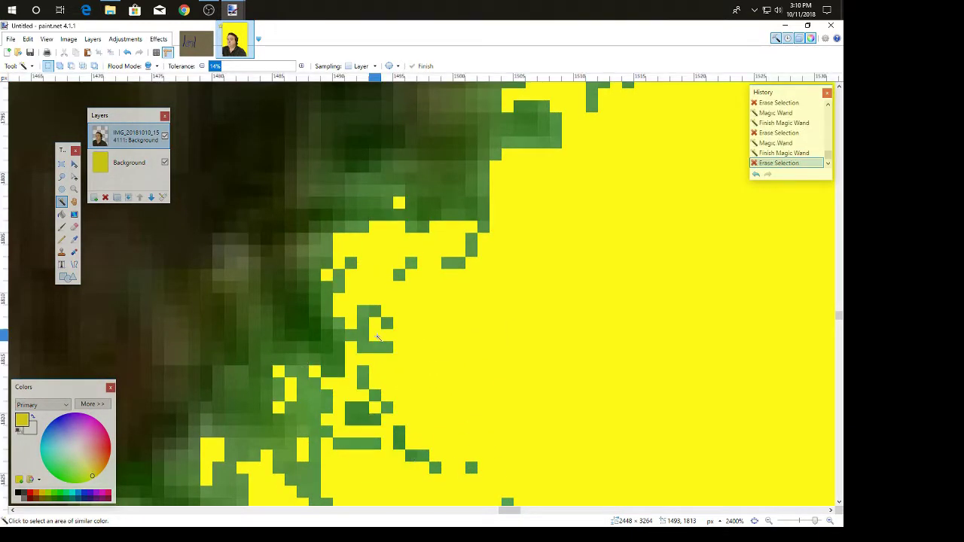
- Select the green remnants between the strands just below the upper outward curl with the Magic Wand at 14% tolerance and erase them
scroll(378, 336, "down", 19)
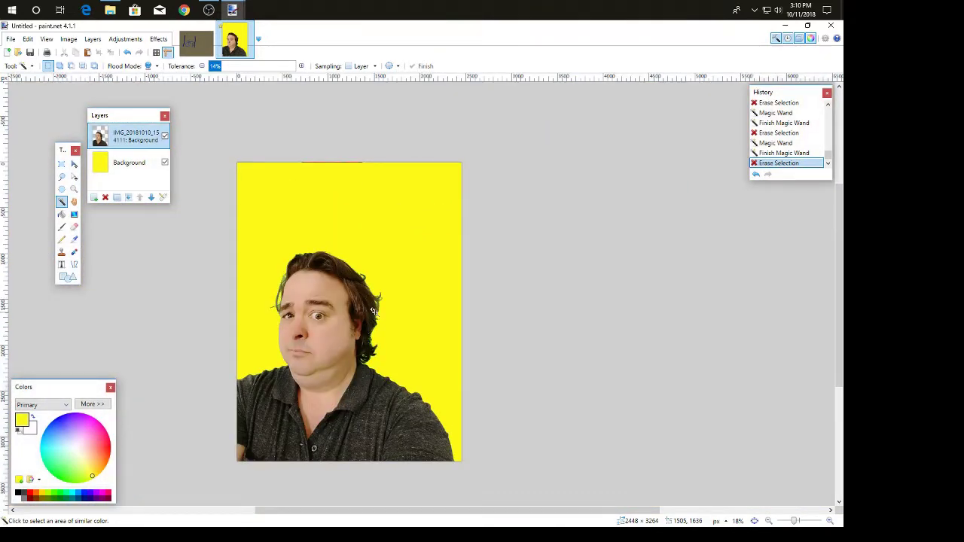
scroll(372, 310, "up", 14)
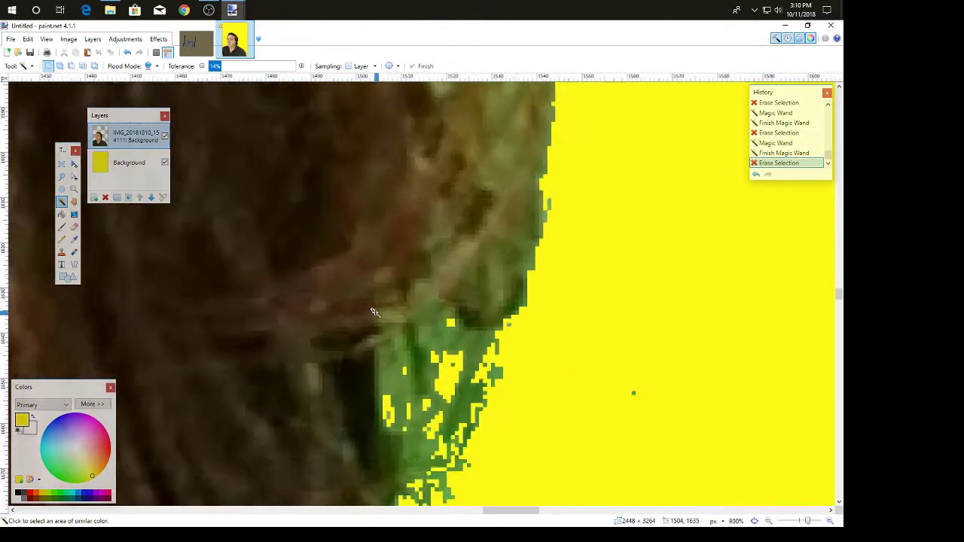
scroll(375, 311, "up", 2)
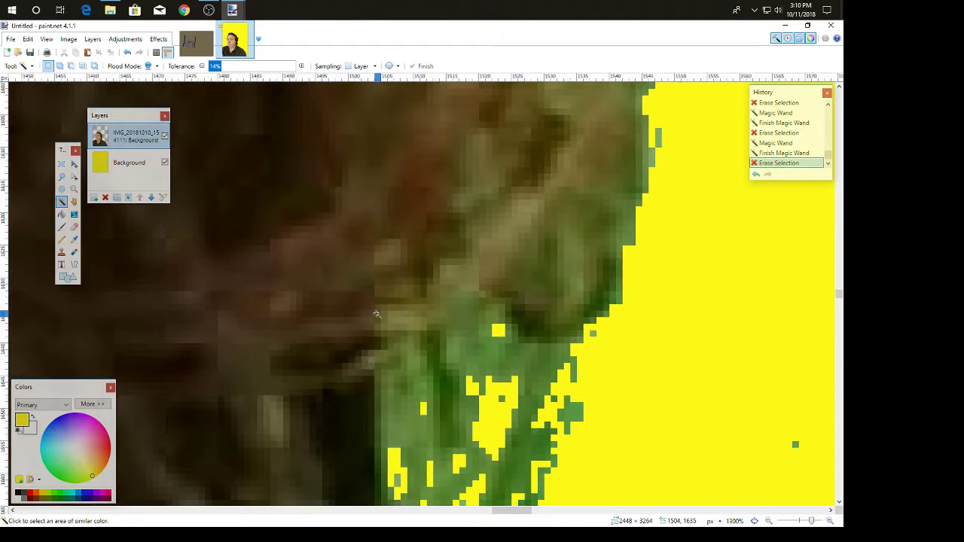
left_click(540, 446)
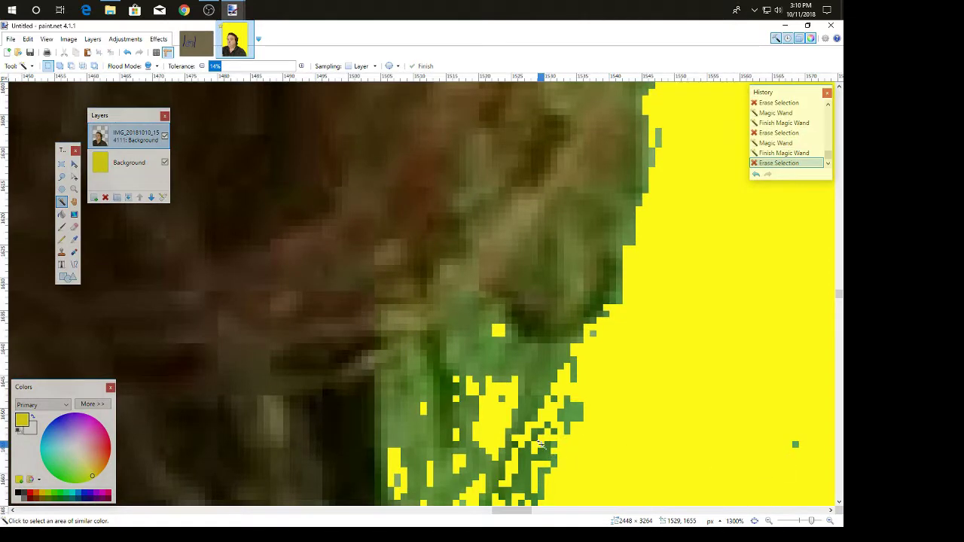
- Select the grey-green fringe inside the loose hair loop beside the forehead with the Magic Wand at 14% tolerance and erase it
scroll(534, 447, "down", 20)
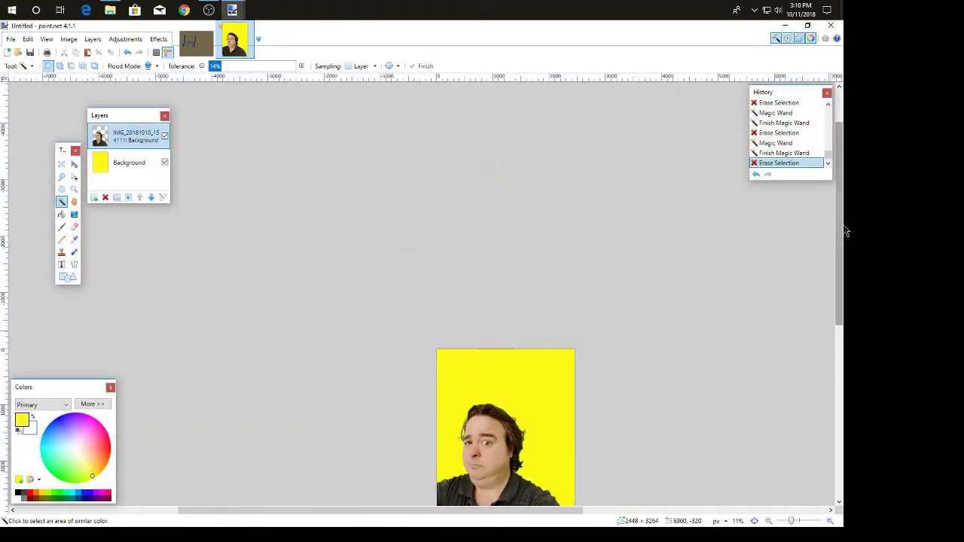
left_click_drag(837, 230, 846, 313)
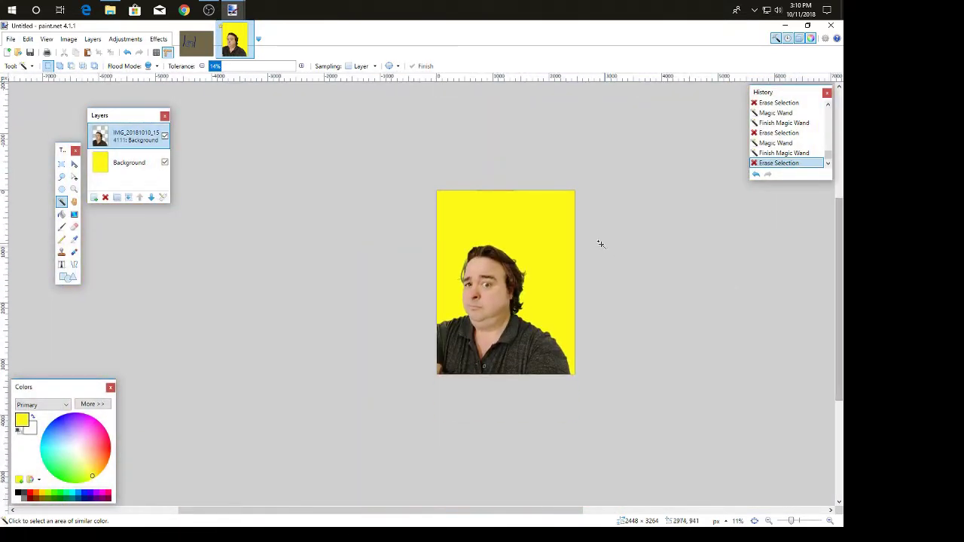
scroll(473, 270, "up", 8)
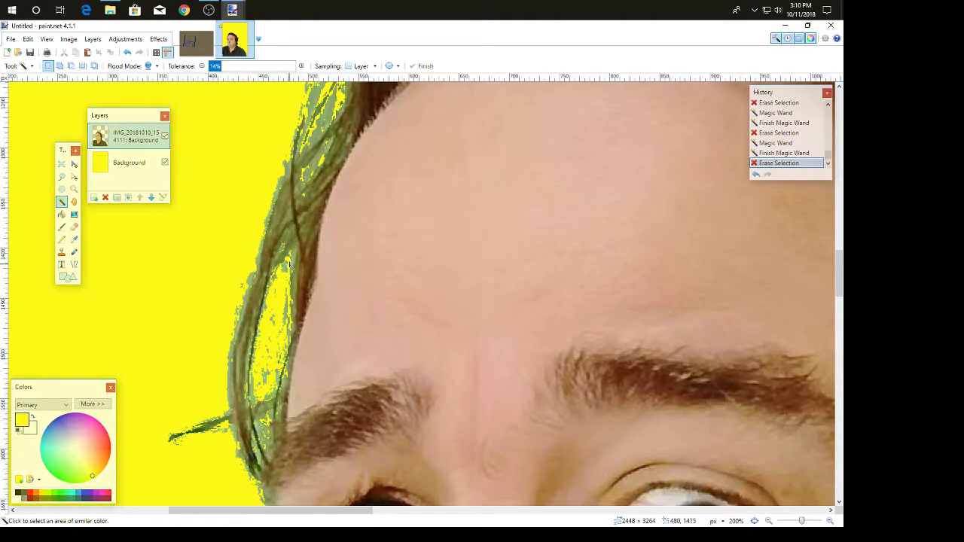
scroll(264, 287, "up", 8)
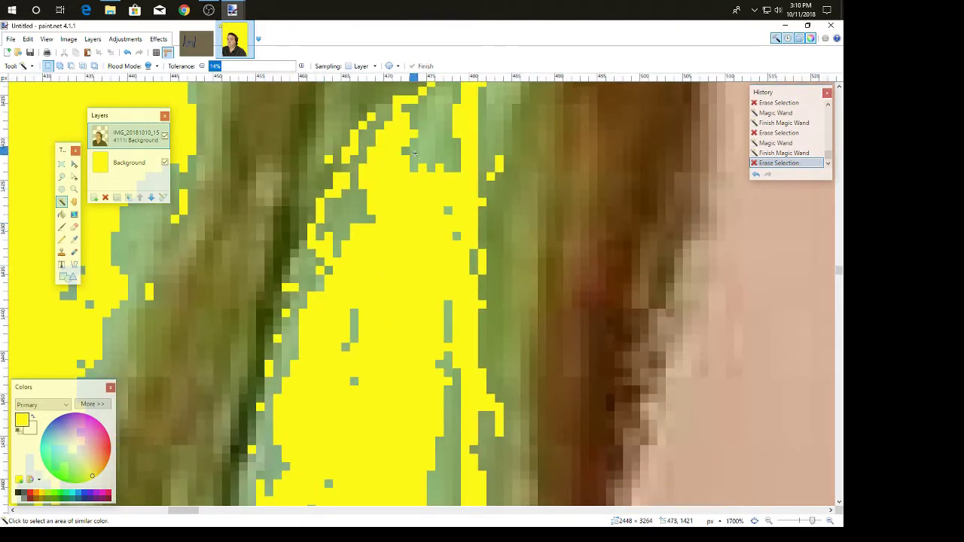
left_click(455, 153)
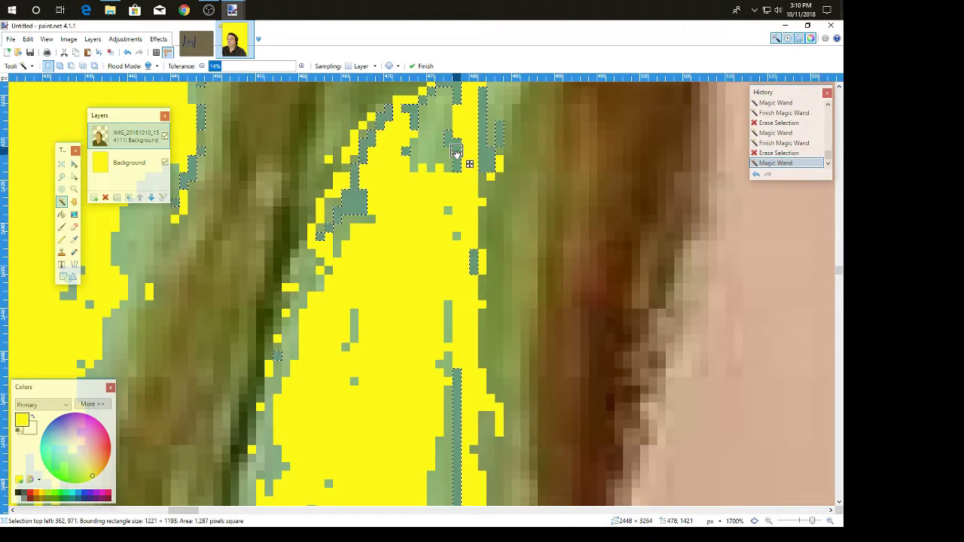
key("Delete")
- Erase the green specks in the lower part of the hair loop's gap beside the forehead with the Eraser at brush width 10
scroll(455, 153, "down", 12)
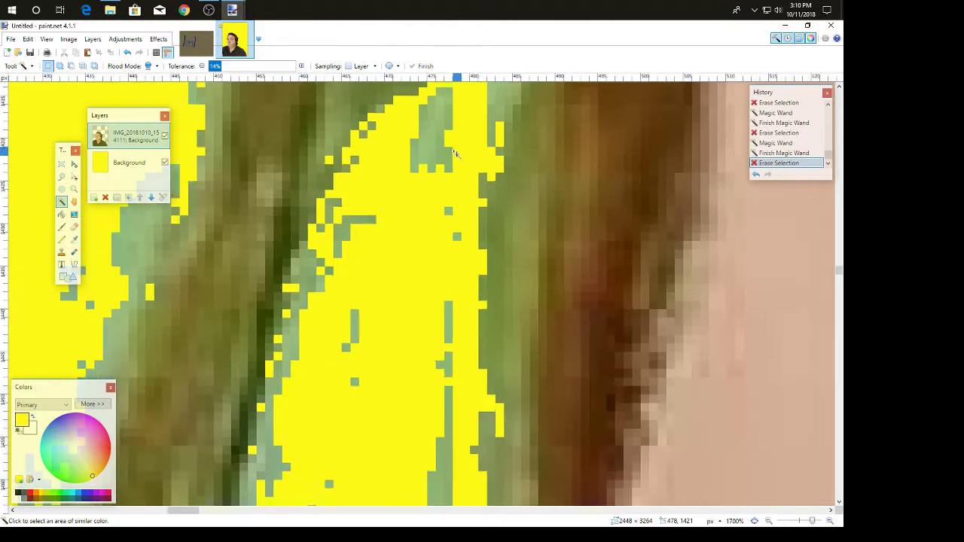
scroll(439, 177, "down", 3)
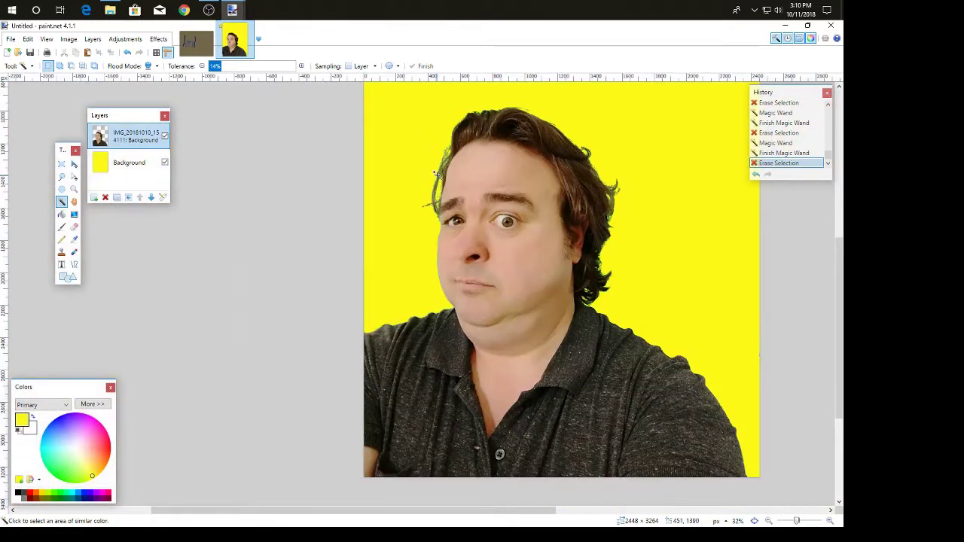
scroll(436, 174, "down", 2)
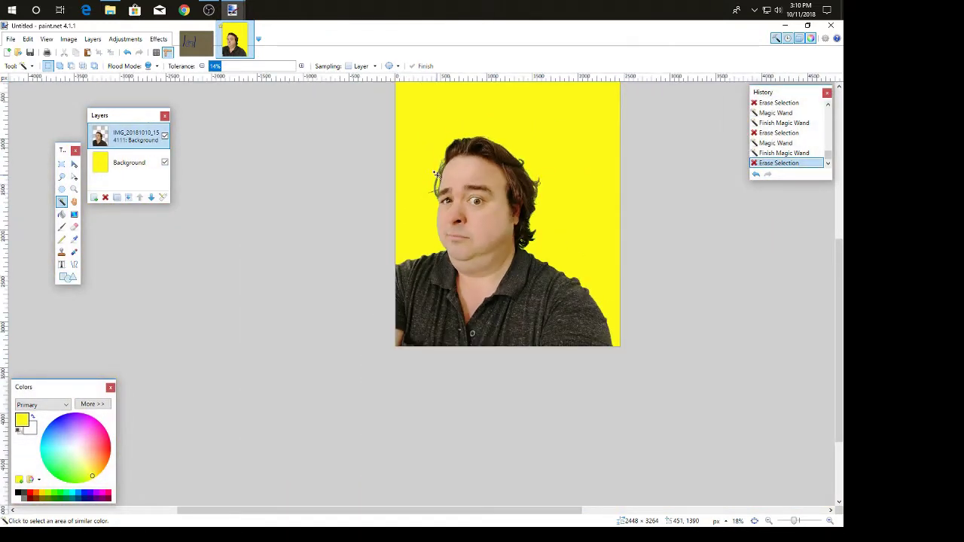
scroll(427, 172, "up", 8)
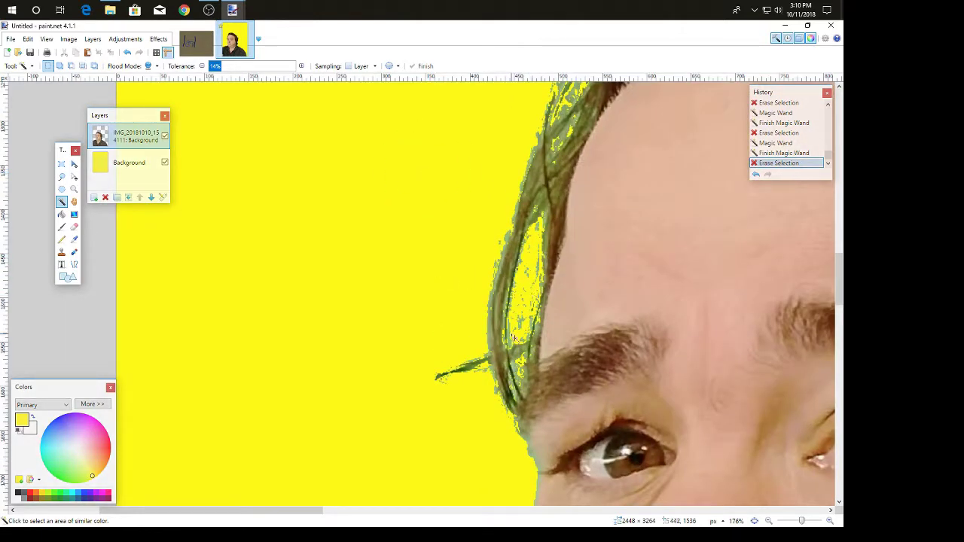
scroll(514, 338, "up", 3)
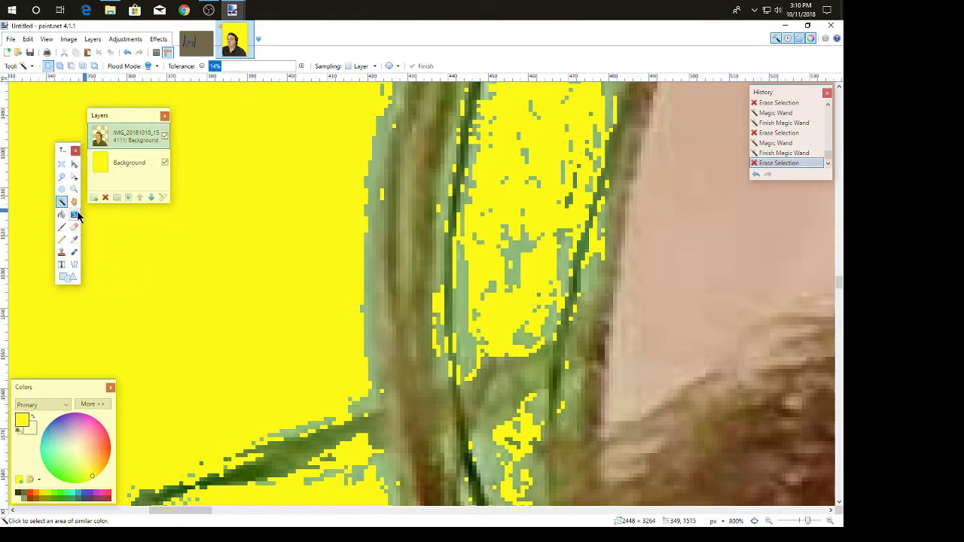
left_click(74, 228)
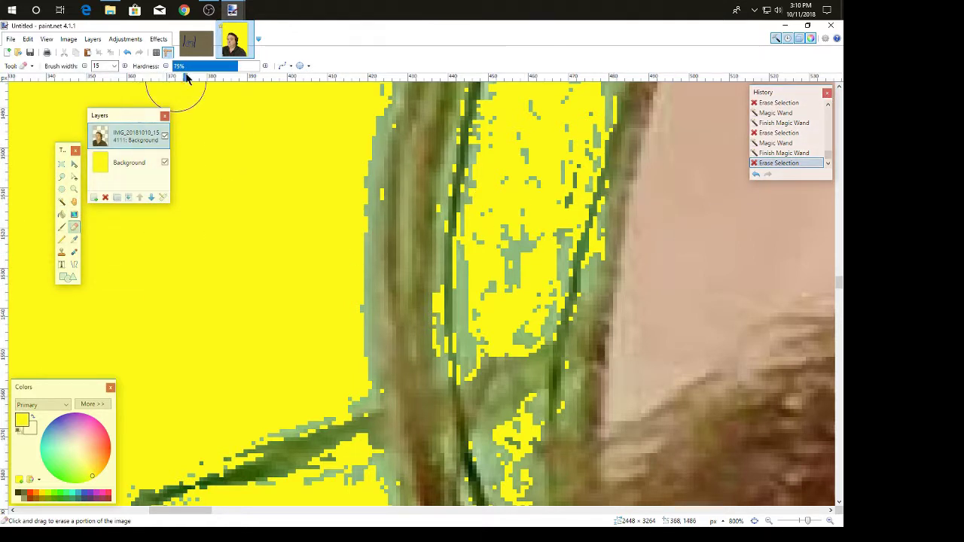
left_click(114, 66)
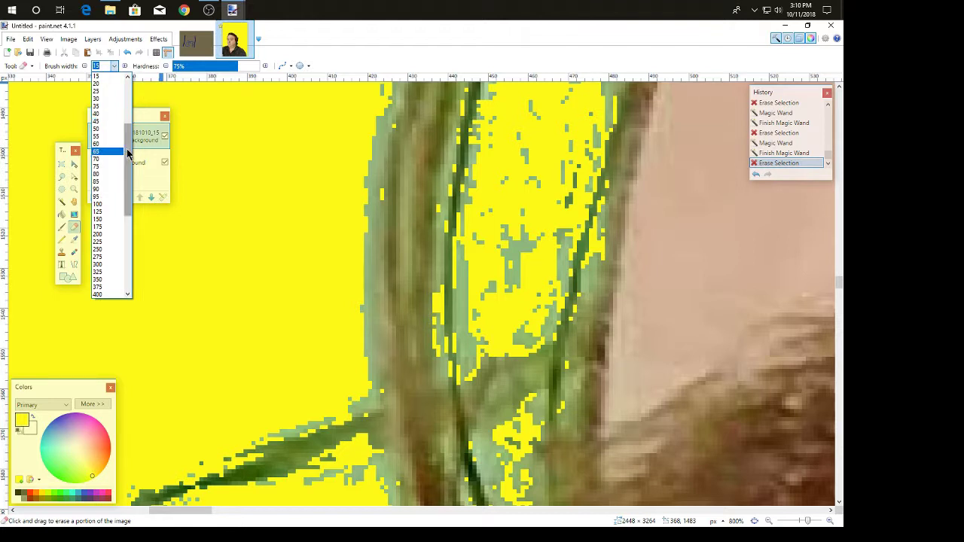
scroll(106, 226, "up", 4)
left_click(105, 134)
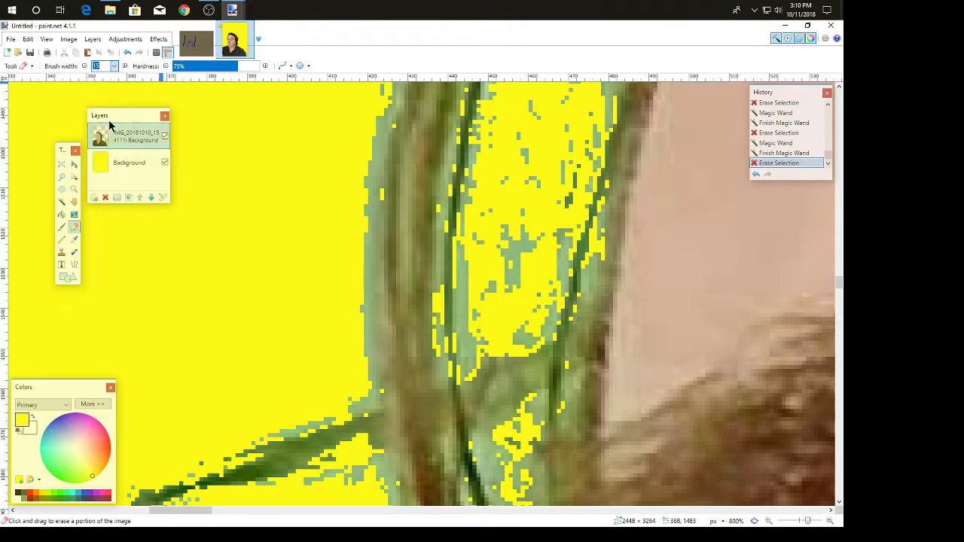
mouse_move(525, 183)
left_mouse_down()
mouse_move(521, 222)
mouse_move(543, 240)
mouse_move(577, 138)
mouse_move(553, 104)
mouse_move(515, 144)
mouse_move(496, 289)
mouse_move(512, 314)
mouse_move(531, 198)
left_mouse_up()
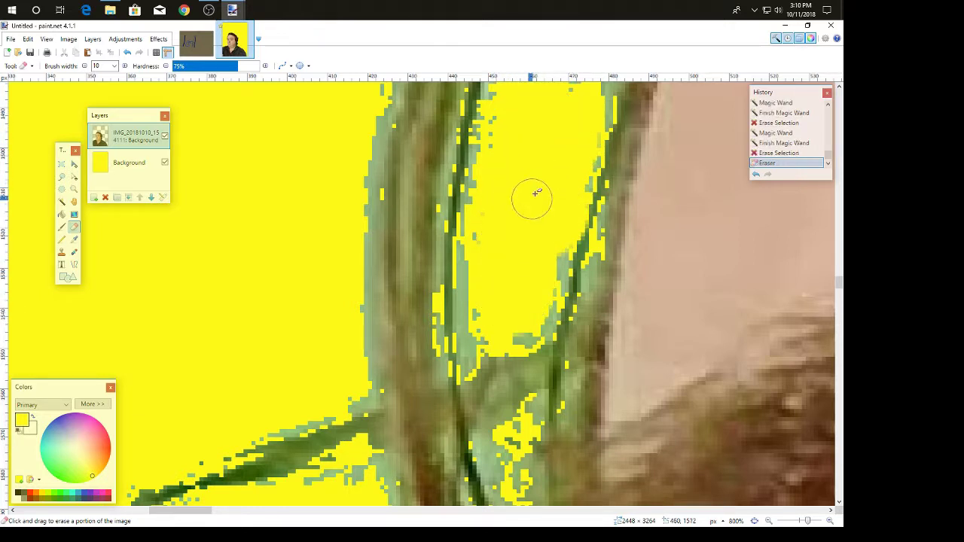
- Erase the remaining green specks in the upper part of the hair loop's gap with the Eraser
scroll(538, 194, "up", 4)
scroll(539, 193, "up", 2)
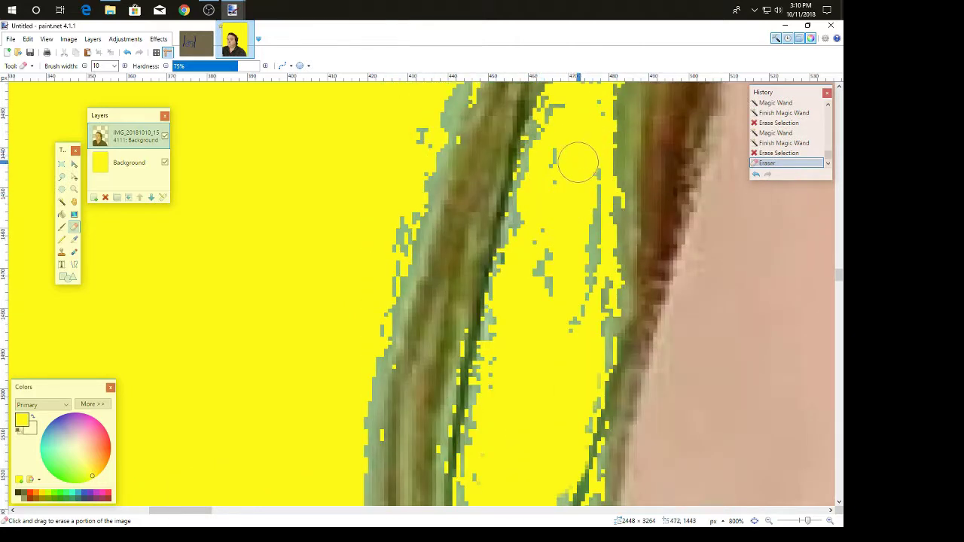
mouse_move(570, 233)
left_mouse_down()
mouse_move(558, 278)
mouse_move(564, 303)
mouse_move(591, 227)
mouse_move(582, 158)
mouse_move(573, 157)
mouse_move(545, 258)
mouse_move(557, 327)
mouse_move(599, 285)
mouse_move(577, 241)
left_mouse_up()
scroll(584, 248, "down", 8)
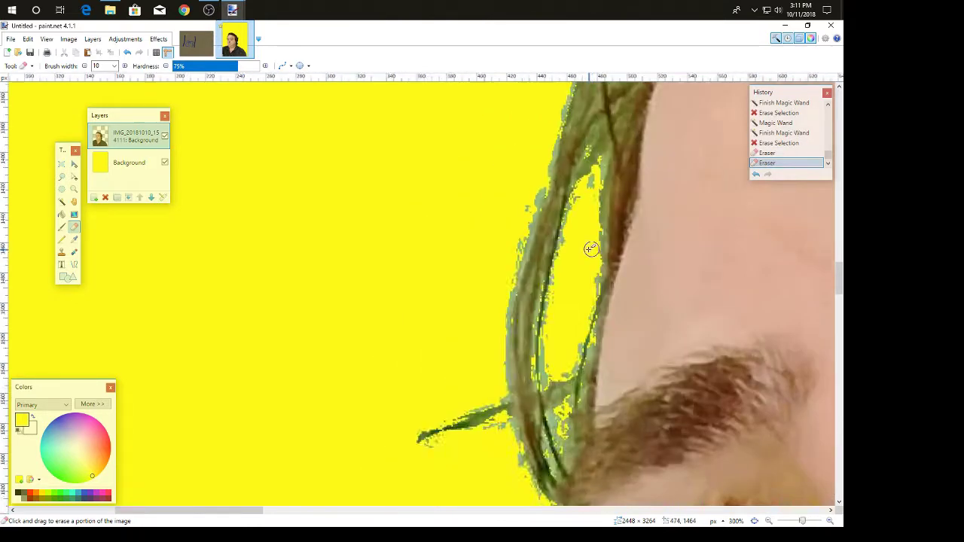
scroll(570, 250, "down", 5)
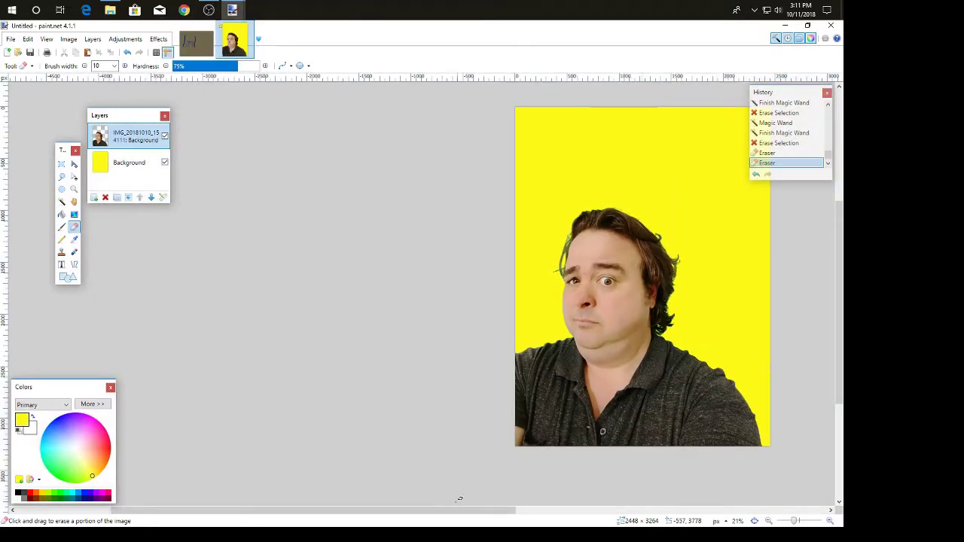
- Select the blue-green fringe along the edge of the cheek and jaw with the Magic Wand at 14% tolerance and erase it
left_click_drag(452, 516, 574, 517)
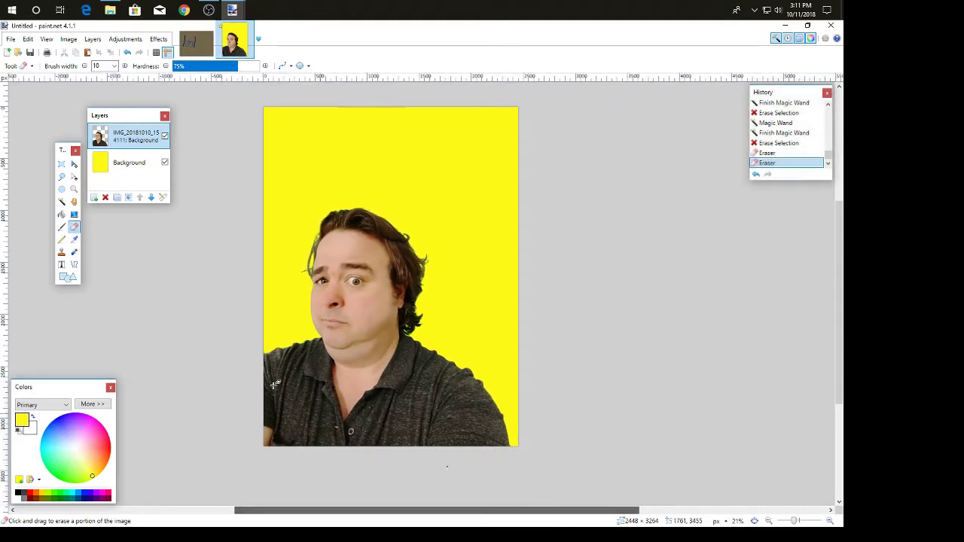
scroll(286, 339, "up", 3)
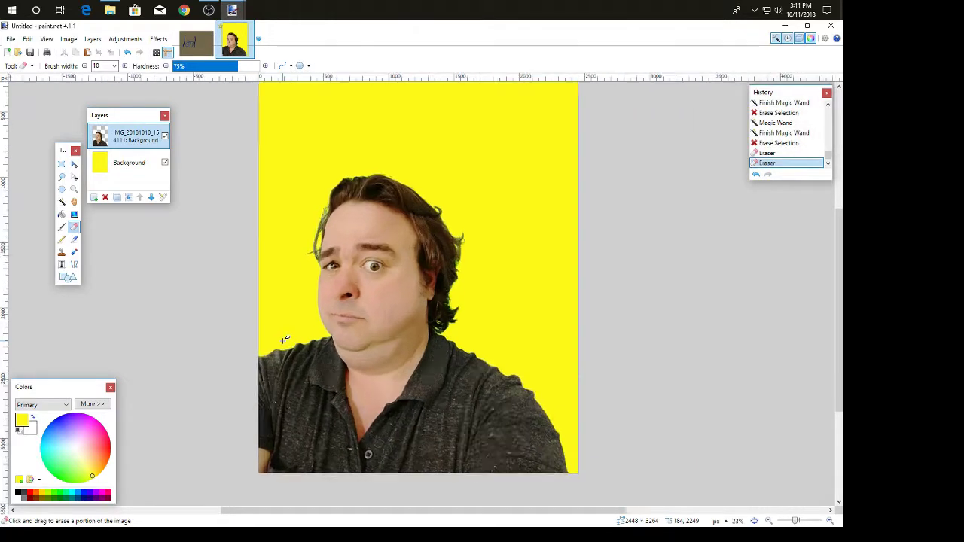
scroll(285, 339, "up", 4)
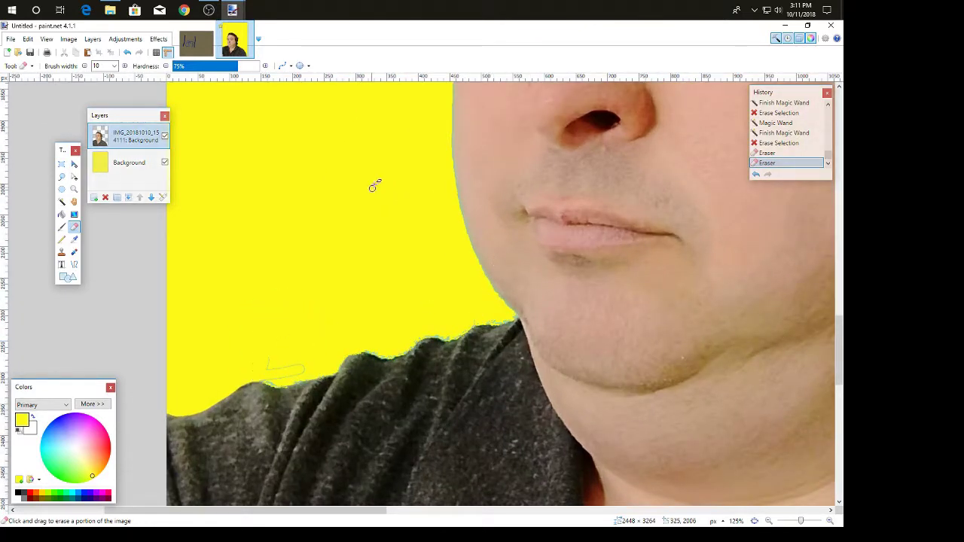
scroll(398, 193, "up", 3)
scroll(616, 277, "up", 1)
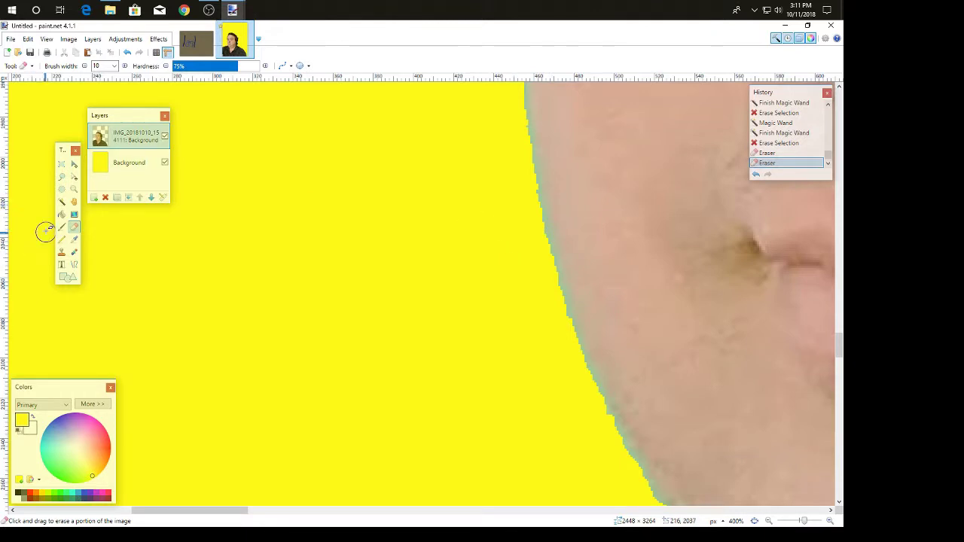
left_click(63, 202)
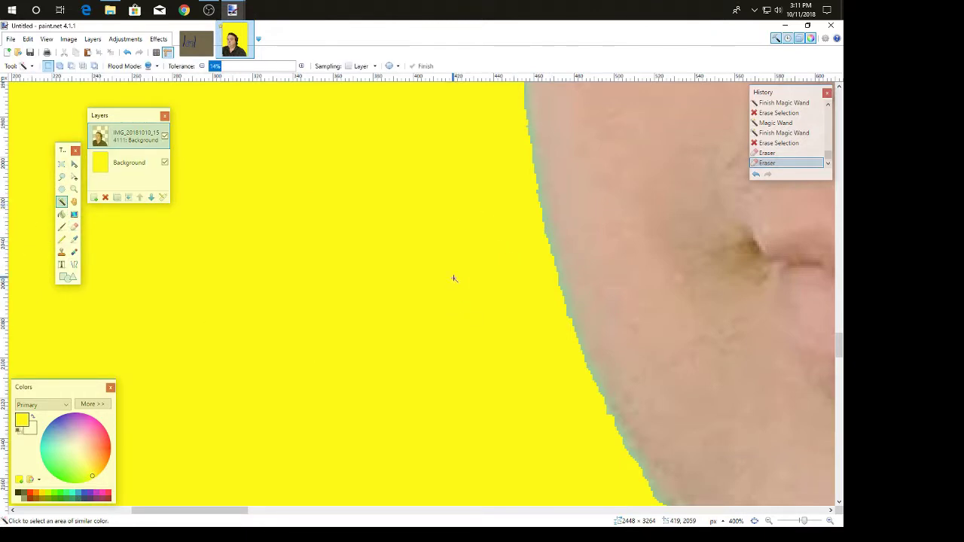
scroll(452, 277, "up", 5)
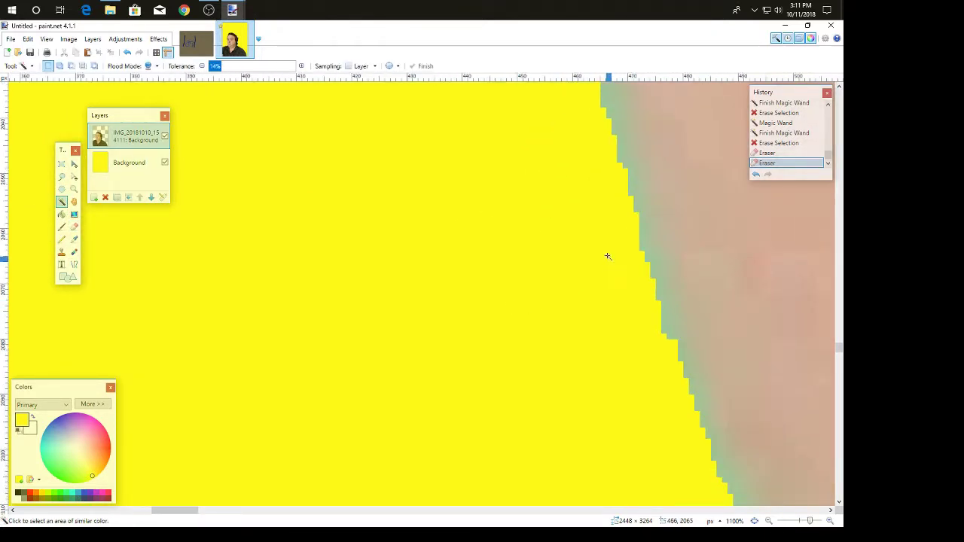
scroll(631, 194, "down", 1)
left_click(628, 193)
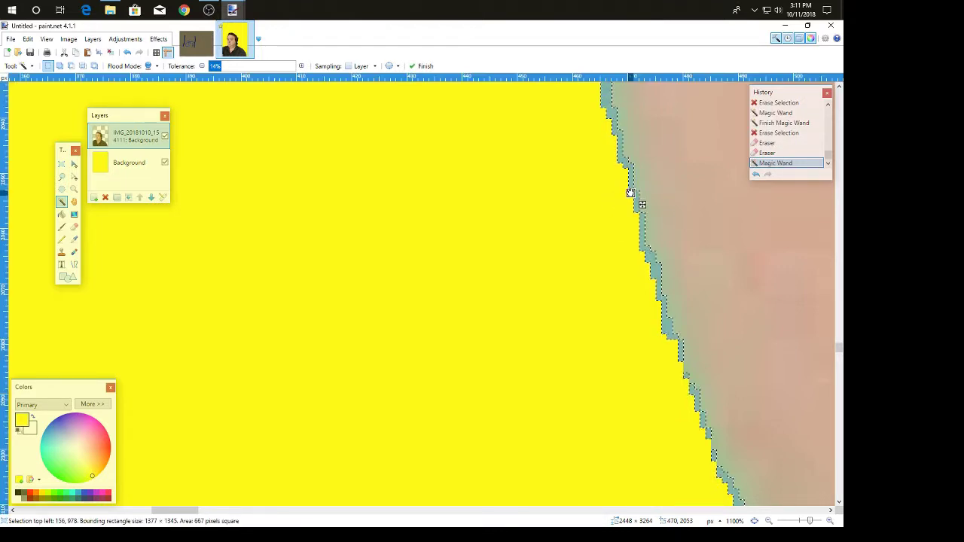
scroll(625, 193, "down", 15)
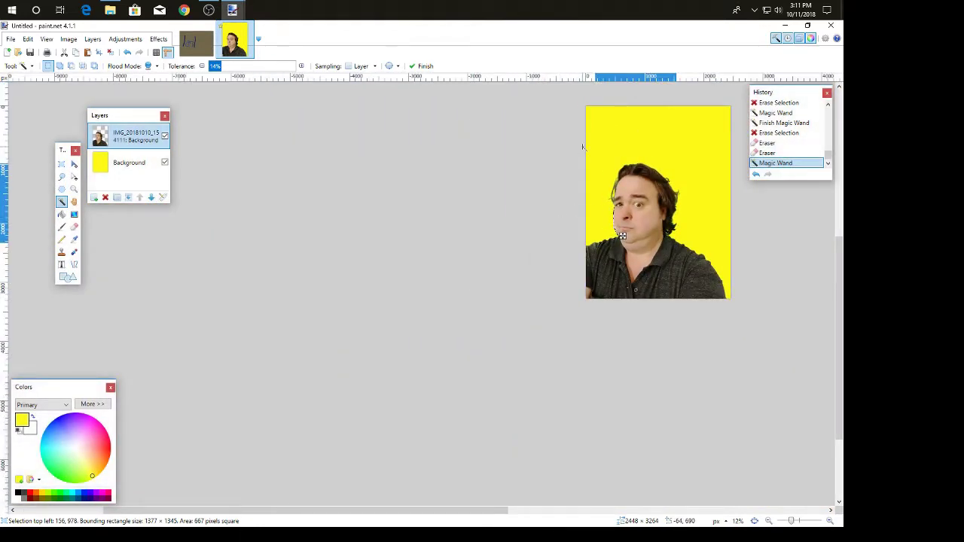
key("Delete")
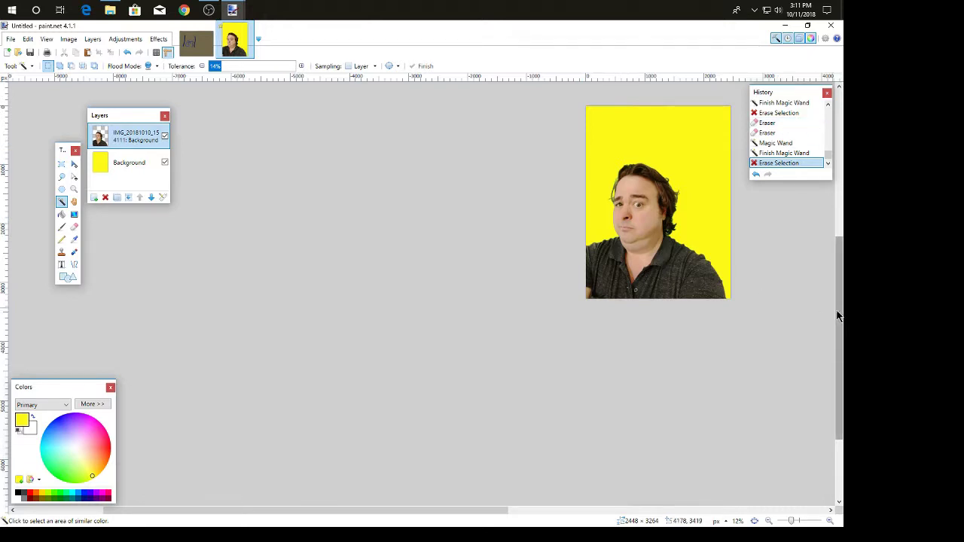
- Hide the yellow Background layer and make it the active layer
left_click_drag(394, 512, 459, 309)
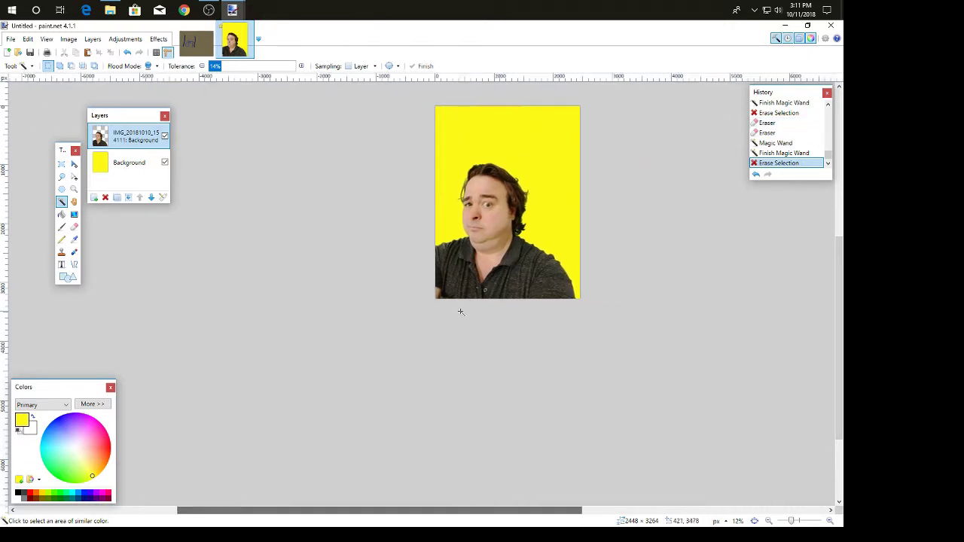
scroll(504, 267, "up", 4)
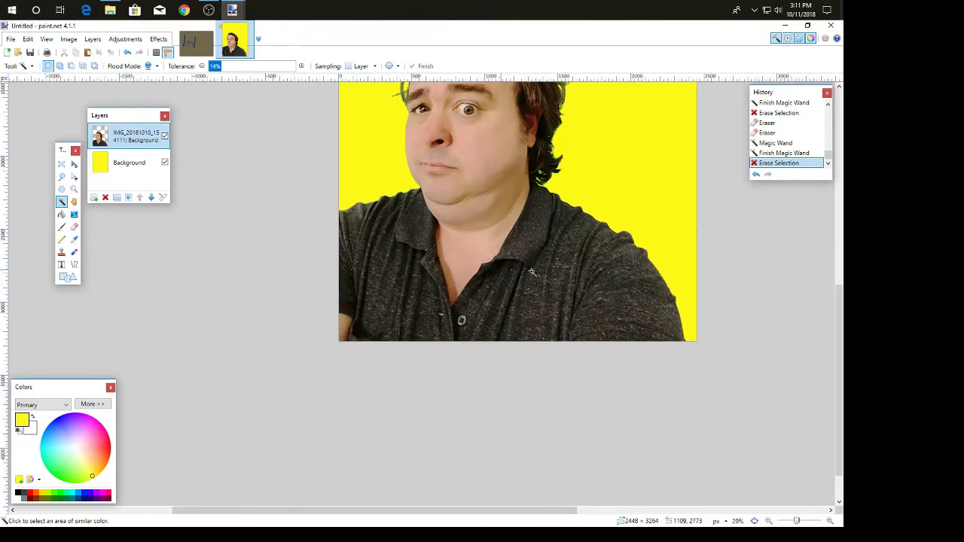
left_click_drag(839, 316, 843, 269)
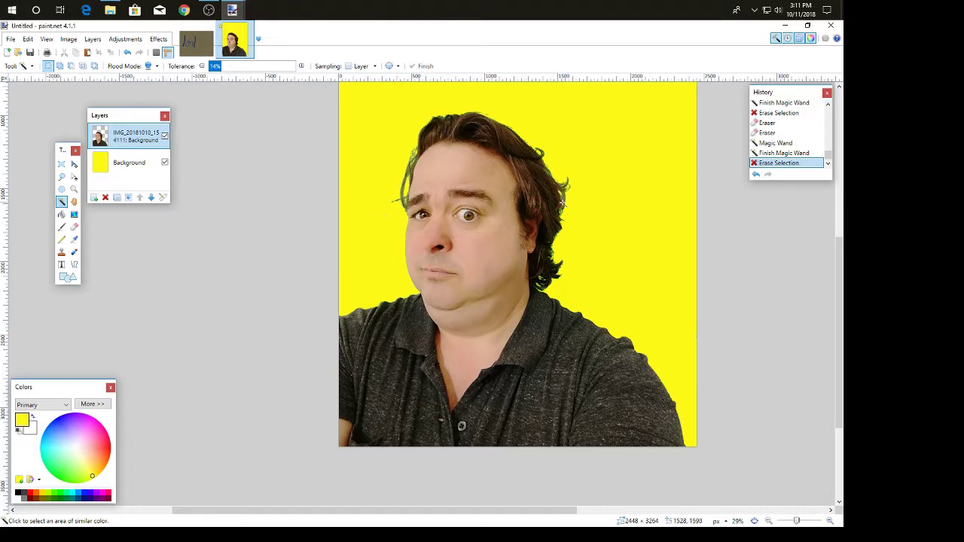
left_click(164, 163)
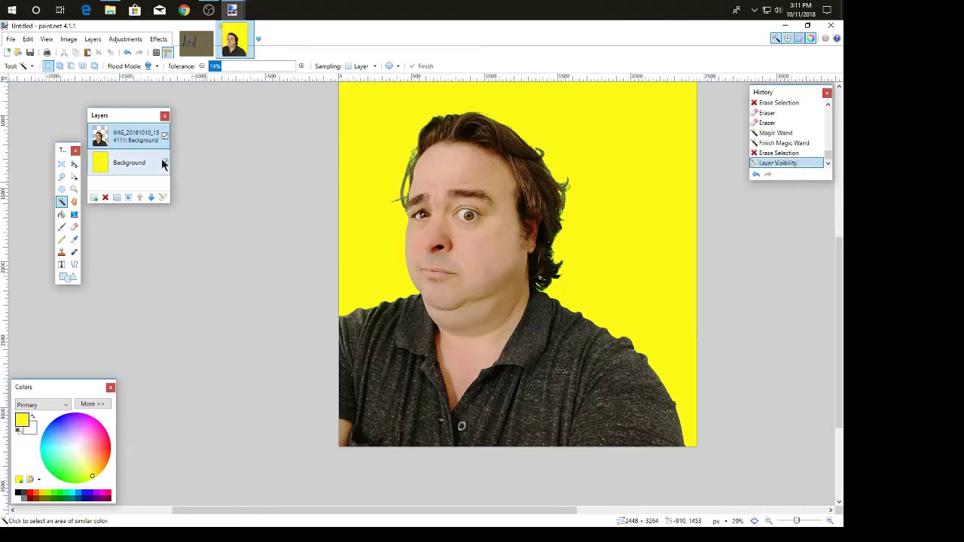
left_click(113, 170)
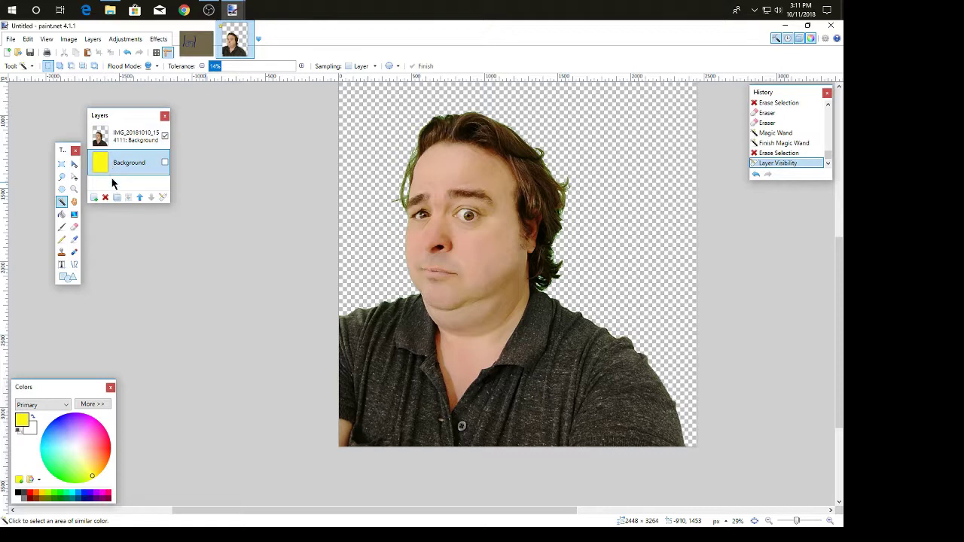
- Set the primary color to white and the secondary color to black
left_click(18, 430)
left_click(31, 431)
left_click(33, 417)
left_click(343, 134)
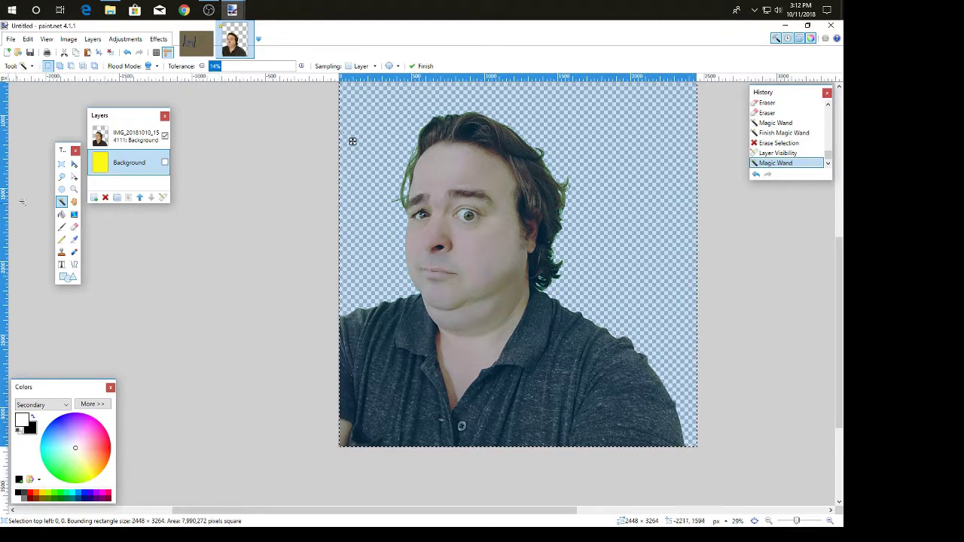
left_click(27, 38)
left_click(45, 229)
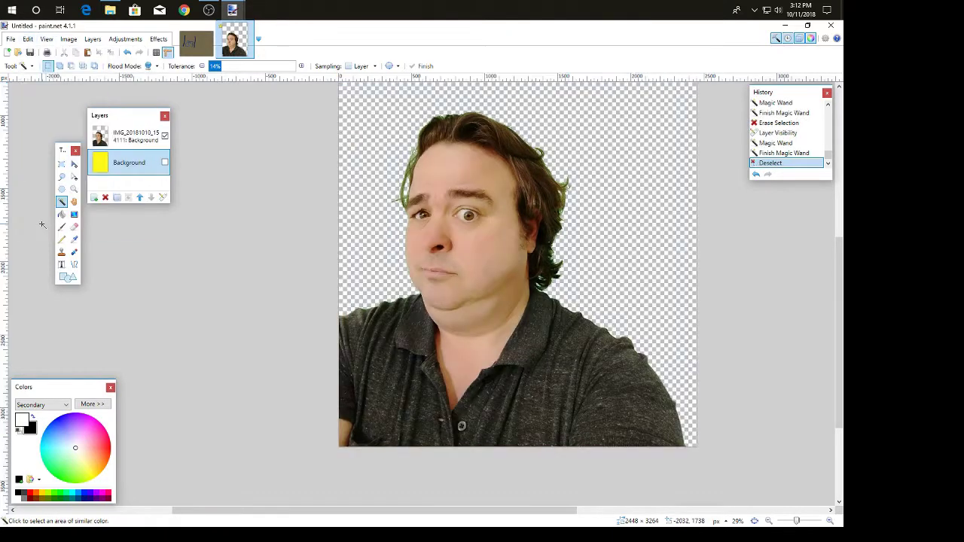
- Fill the Background layer with solid white using the Paint Bucket, show it to check the cutout's edges, and hide it again
left_click(61, 216)
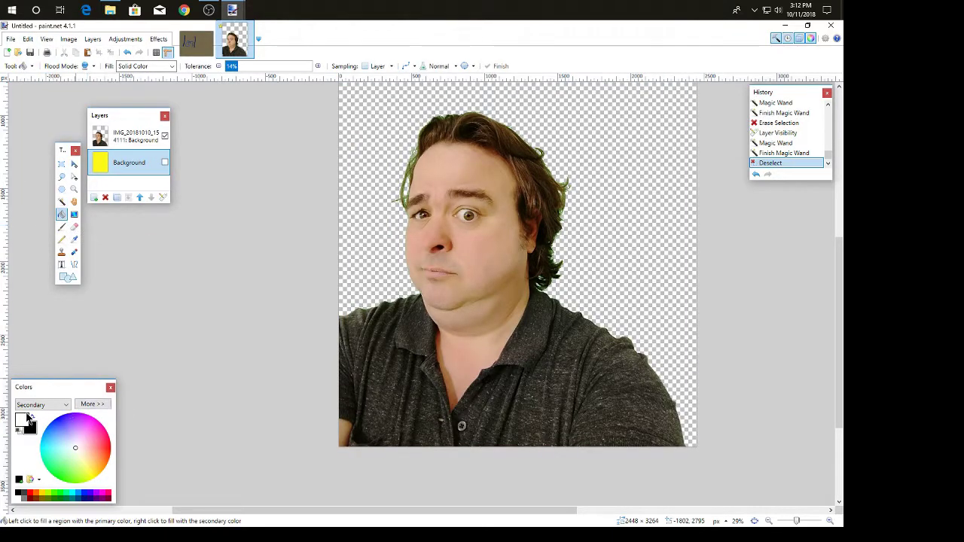
left_click(376, 119)
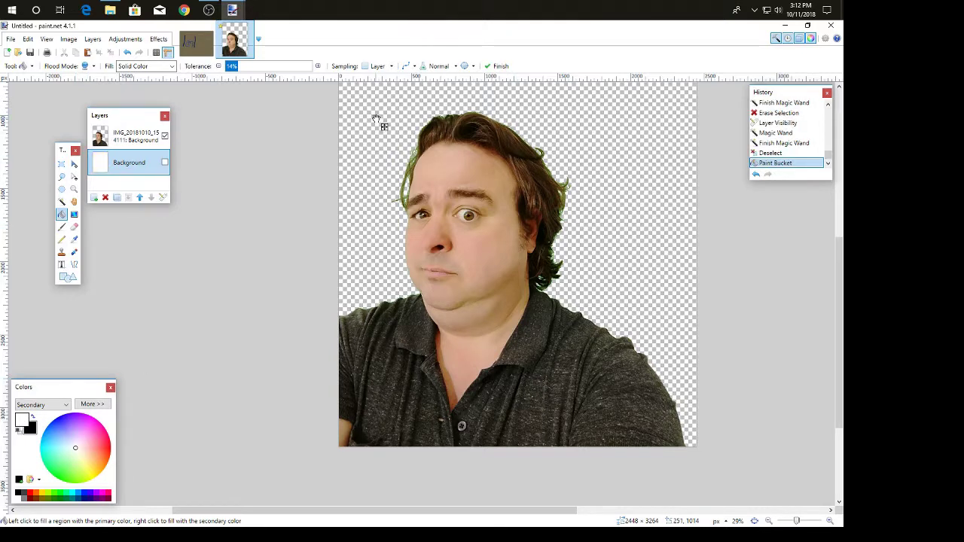
left_click(165, 162)
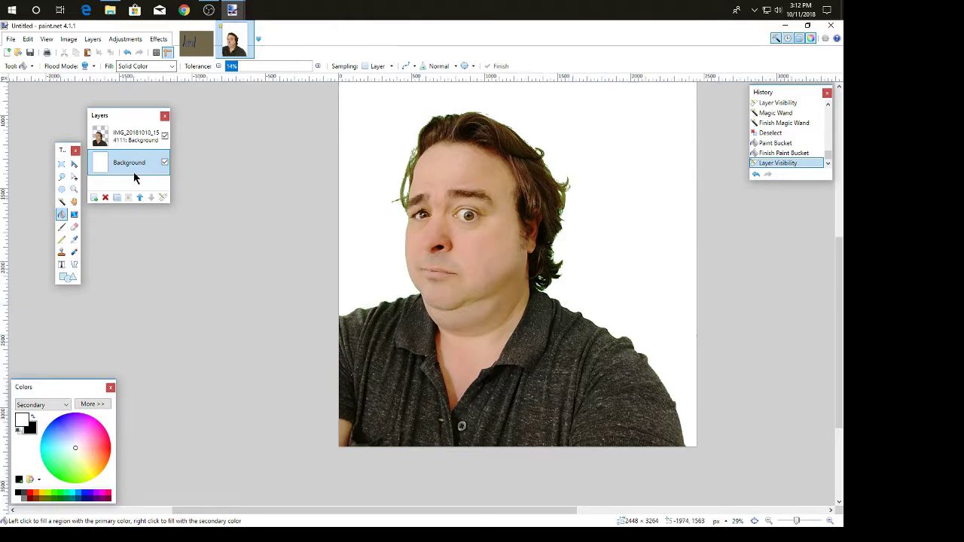
left_click(165, 162)
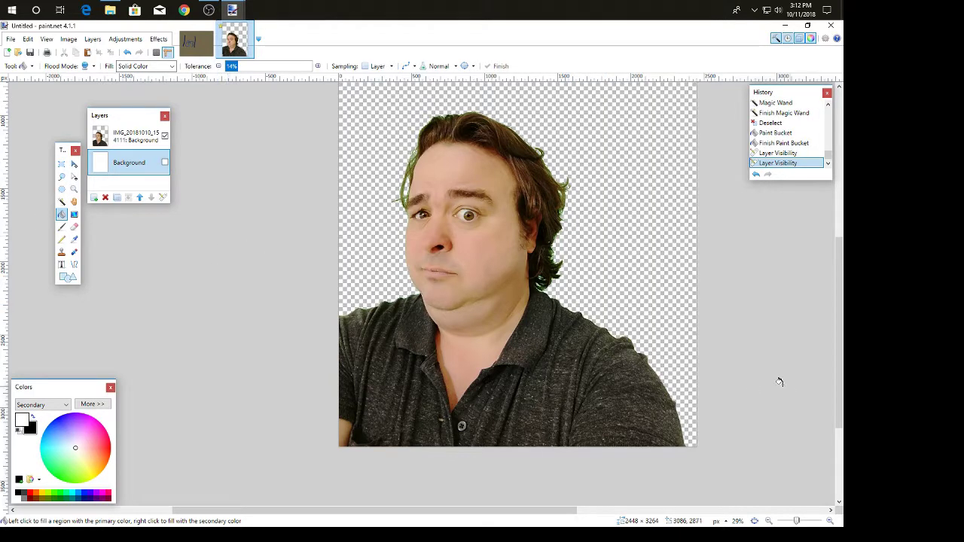
scroll(605, 230, "down", 1)
scroll(604, 229, "up", 2)
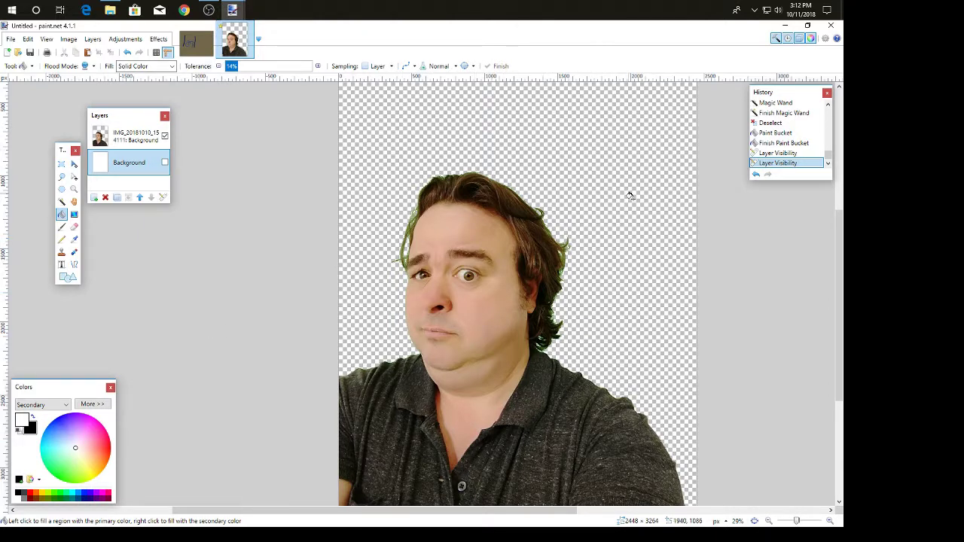
- Save the layered image in Downloads as a paint.net (*.pdn) file named "demo headshot transparency green screen effect"
left_click(12, 41)
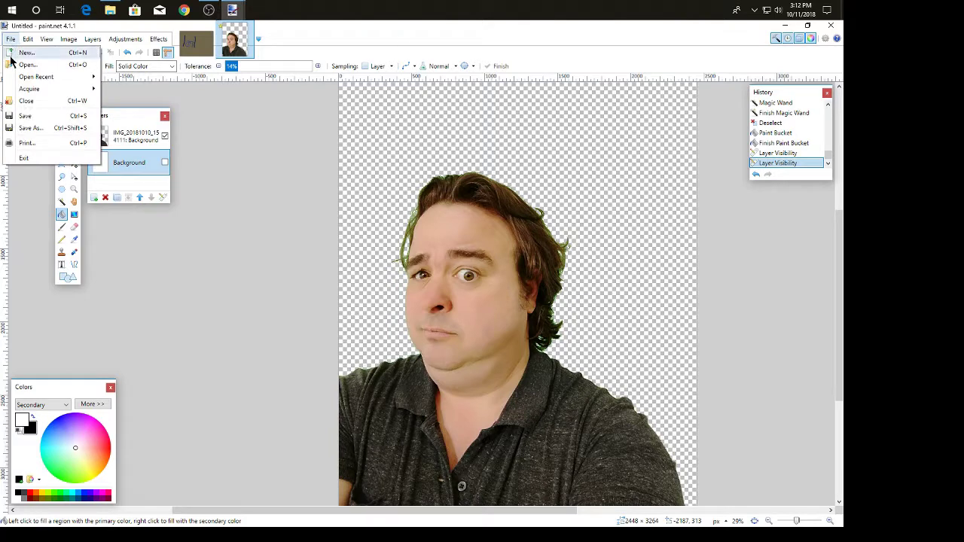
left_click(23, 128)
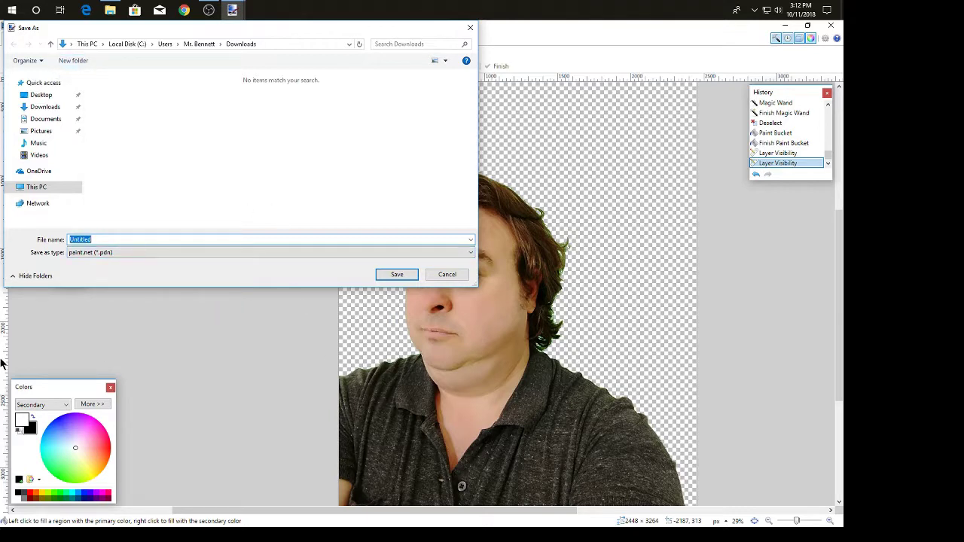
type("demo headshot transparency green screen effect")
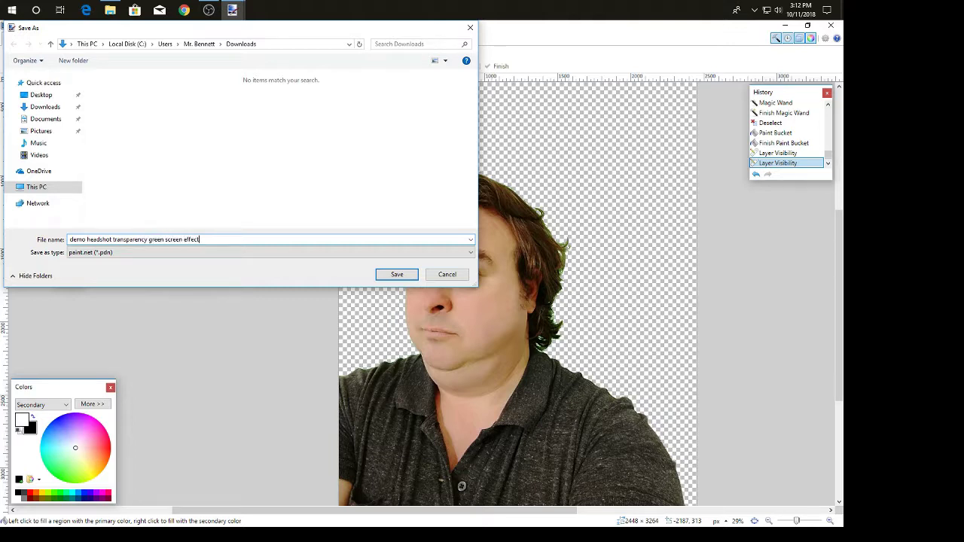
left_click(397, 274)
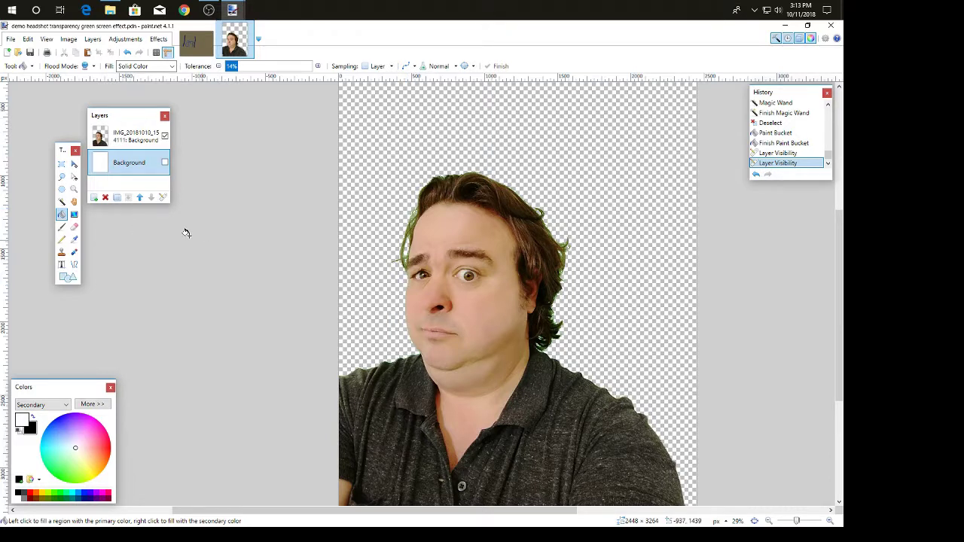
- Save a flattened PNG copy under the name "demo headshot transparency green screen effect" with the bit depth on Auto-detect
left_click(11, 40)
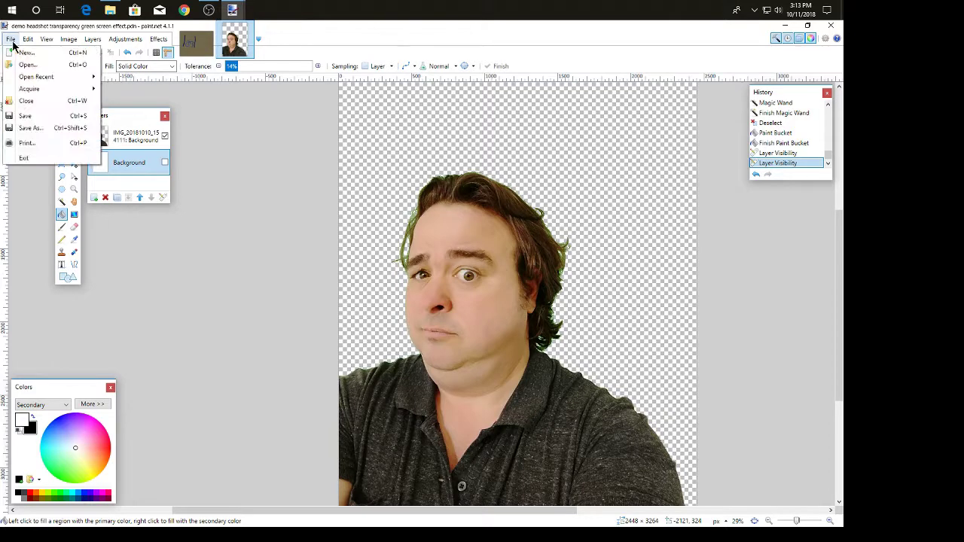
left_click(34, 128)
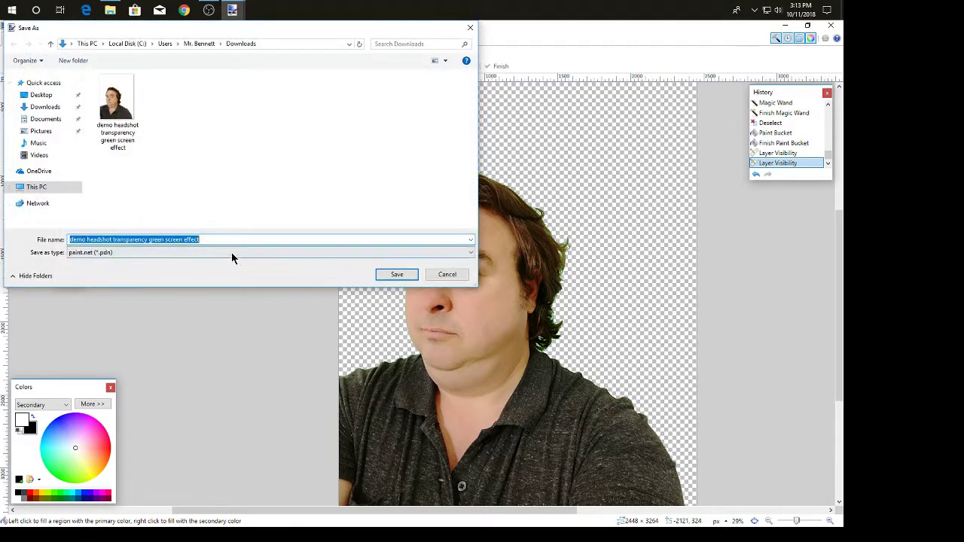
left_click(231, 253)
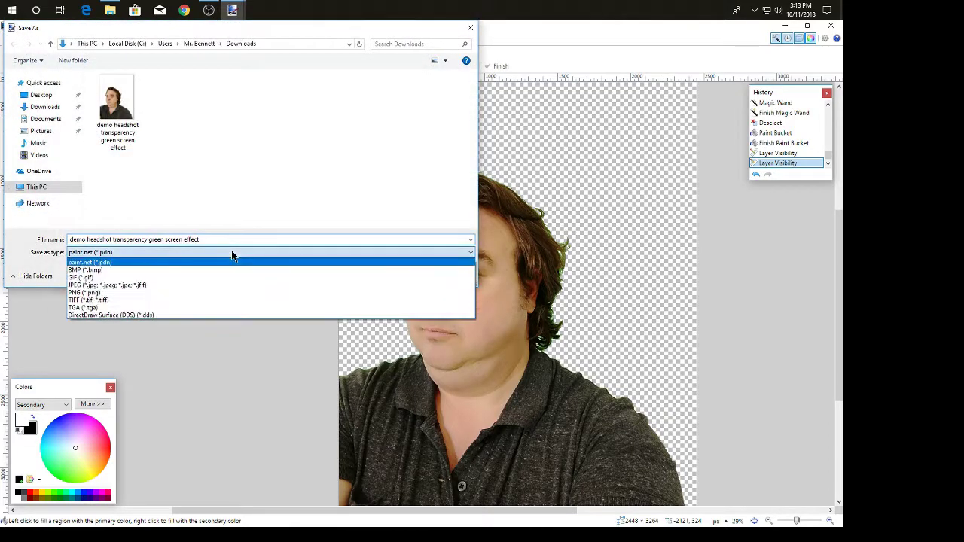
left_click(101, 294)
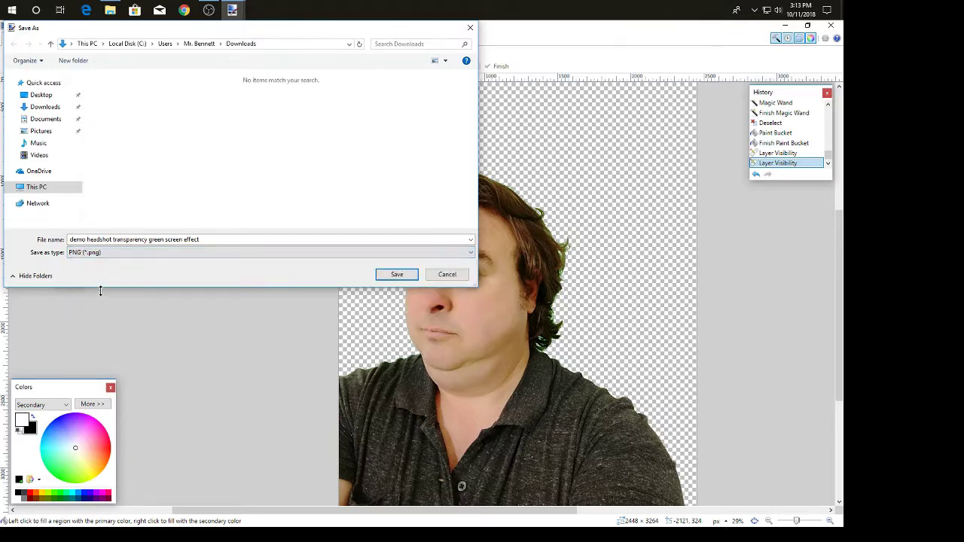
left_click(396, 275)
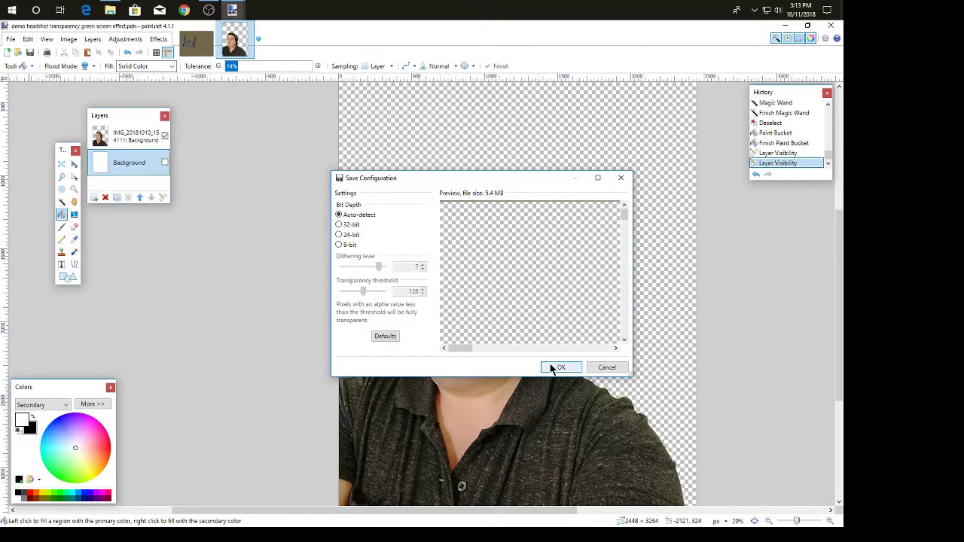
left_click(559, 367)
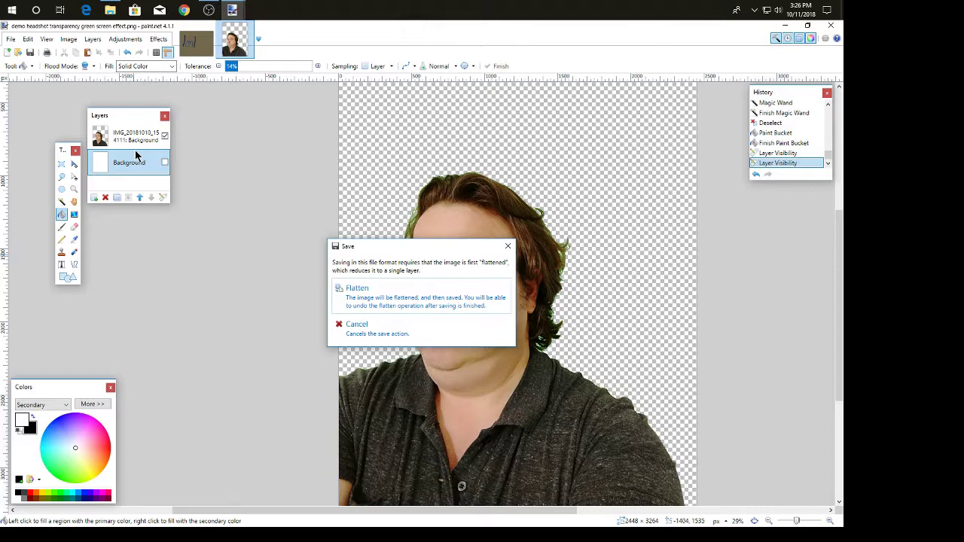
left_click(357, 290)
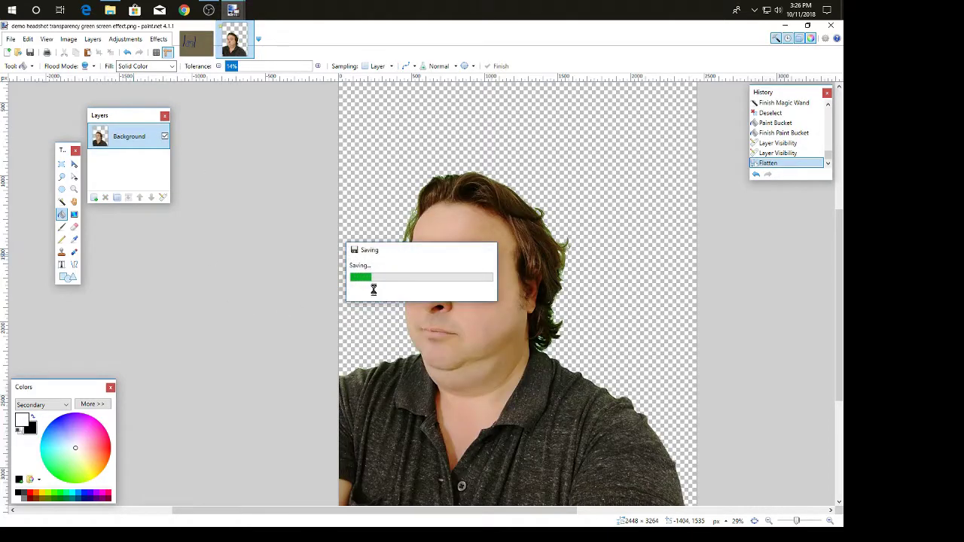
- Switch to File Explorer and bring up the Downloads folder containing the saved headshot files
left_click(110, 10)
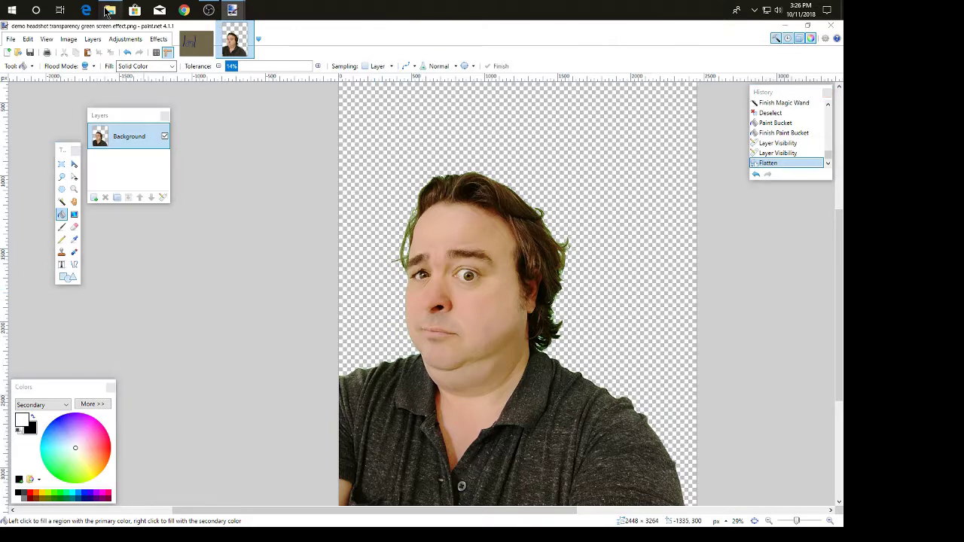
left_click(312, 462)
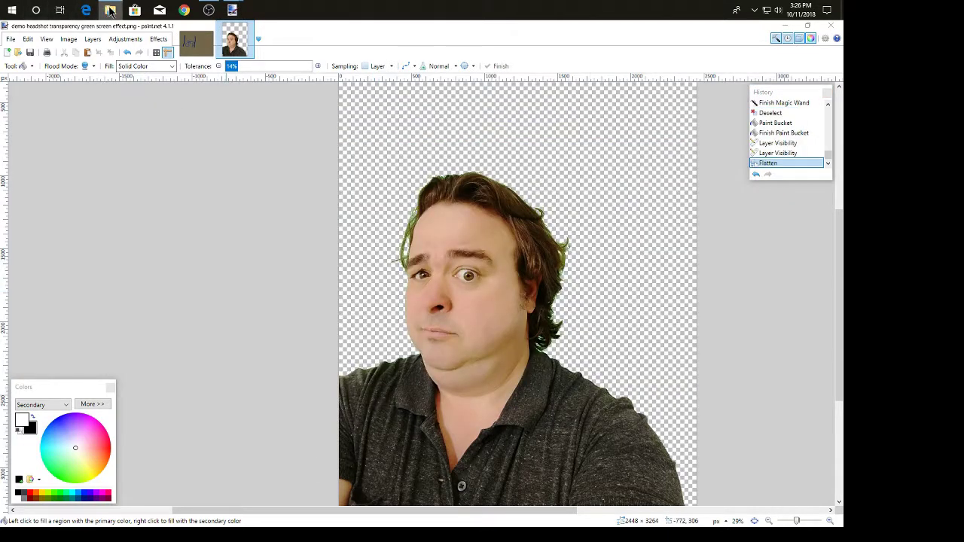
left_click(112, 12)
left_click(111, 11)
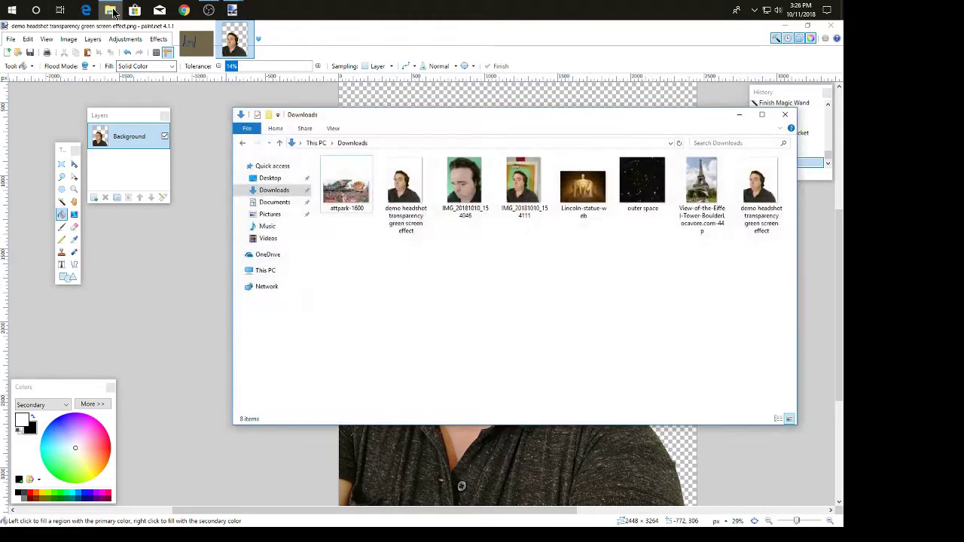
- Preview the saved transparent PNG of the headshot in Photos and close the preview
left_click(785, 26)
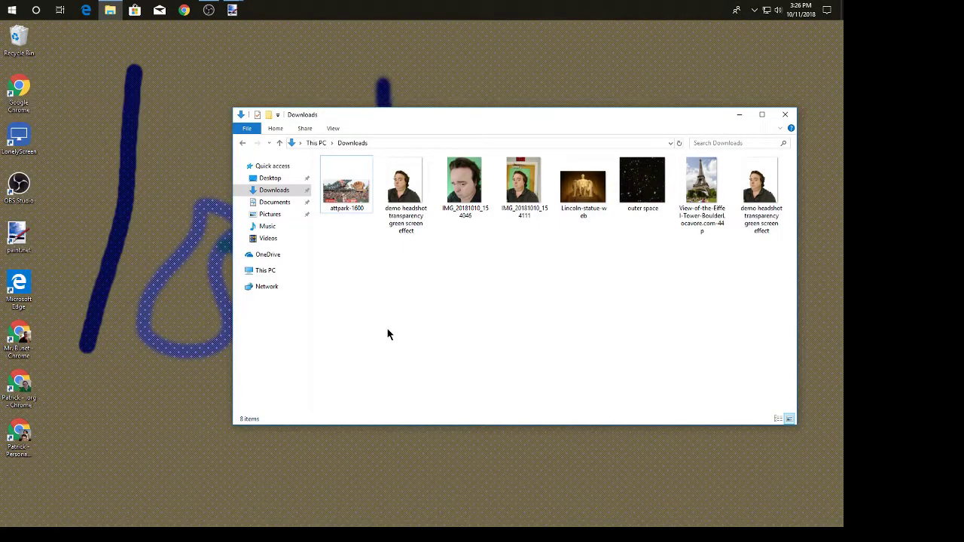
double_click(761, 180)
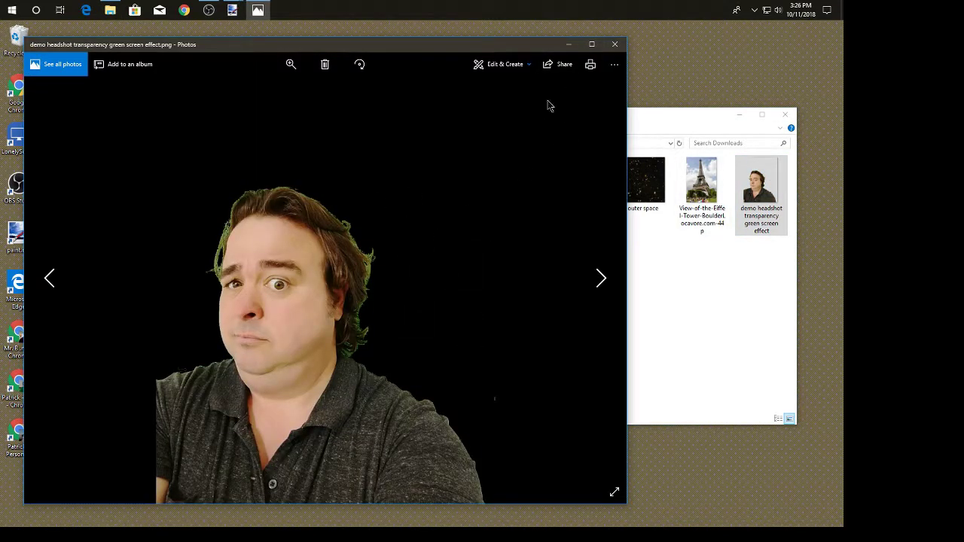
left_click(614, 44)
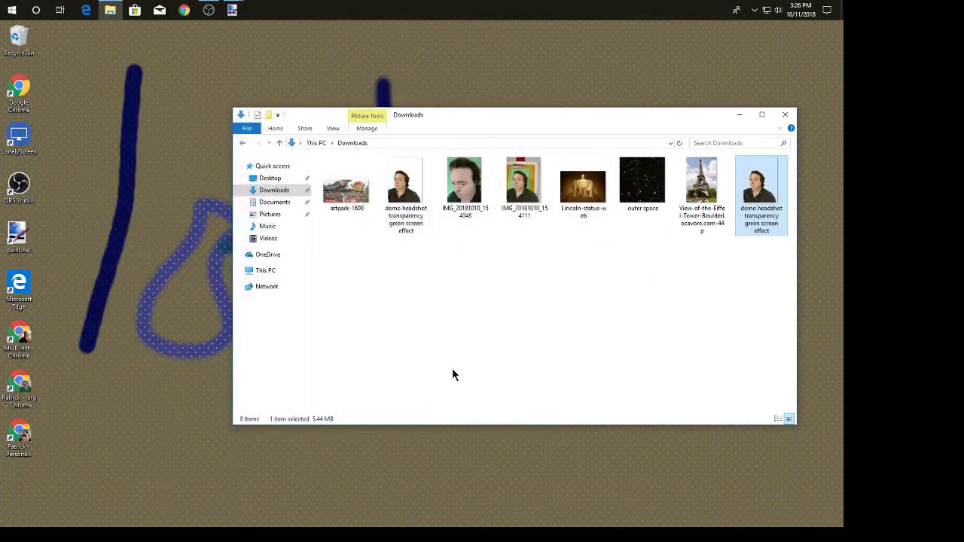
- Open the layered paint.net version of the headshot to check its layers, close the program, and select the PNG file
double_click(415, 180)
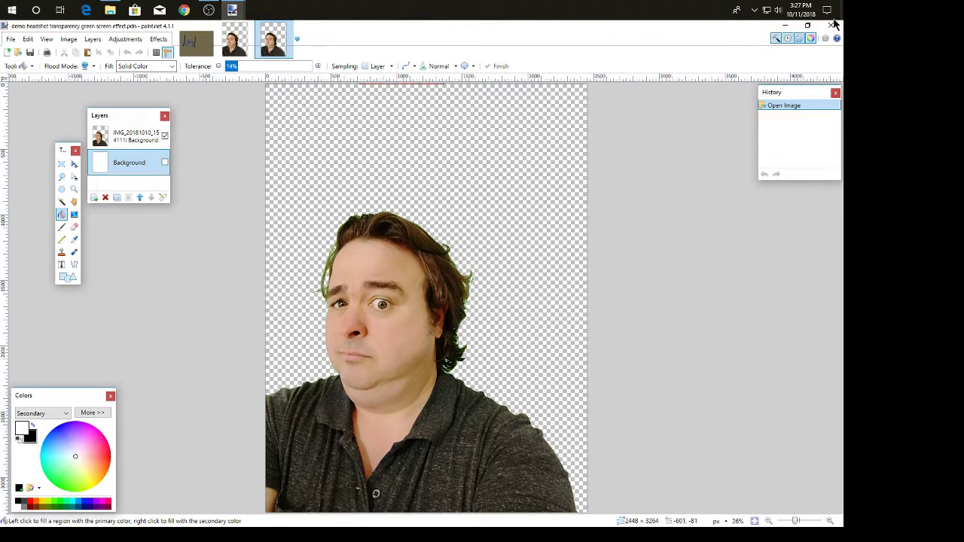
left_click(832, 27)
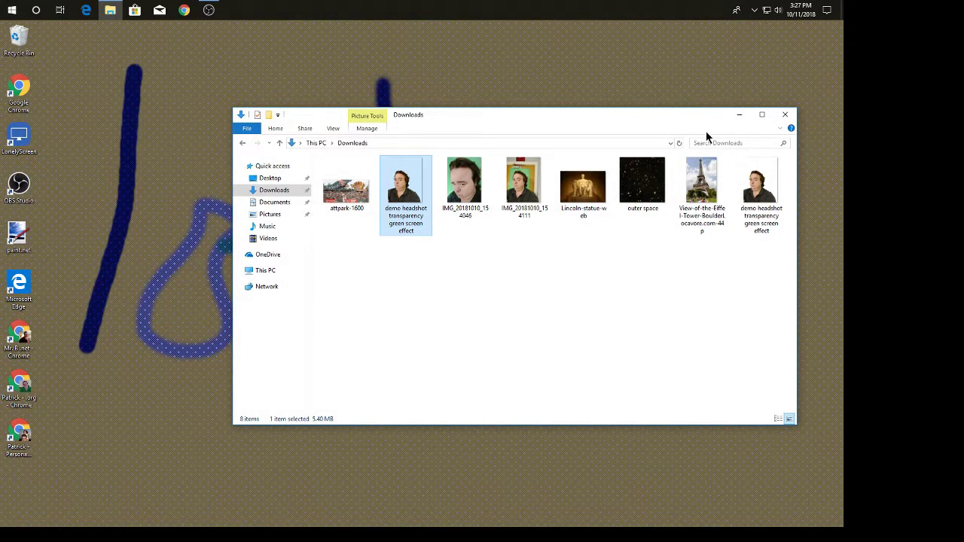
left_click(765, 186)
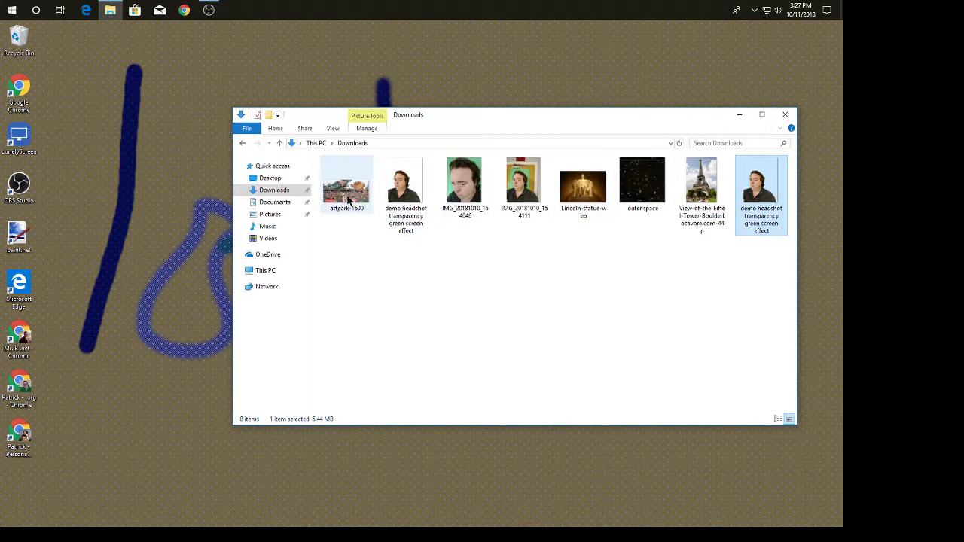
- Reopen the layered headshot file in paint.net and import the "outer space" image from Downloads as a new layer
double_click(397, 189)
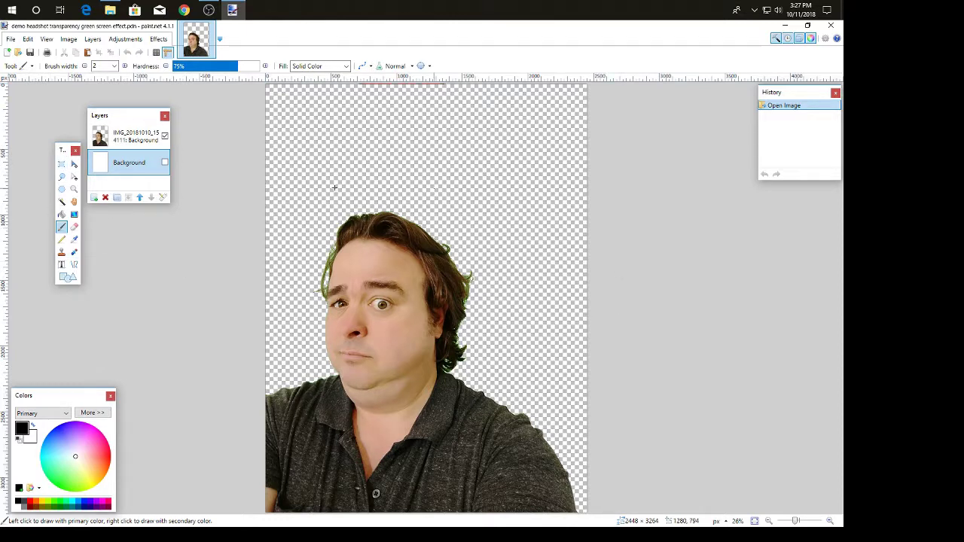
left_click(96, 40)
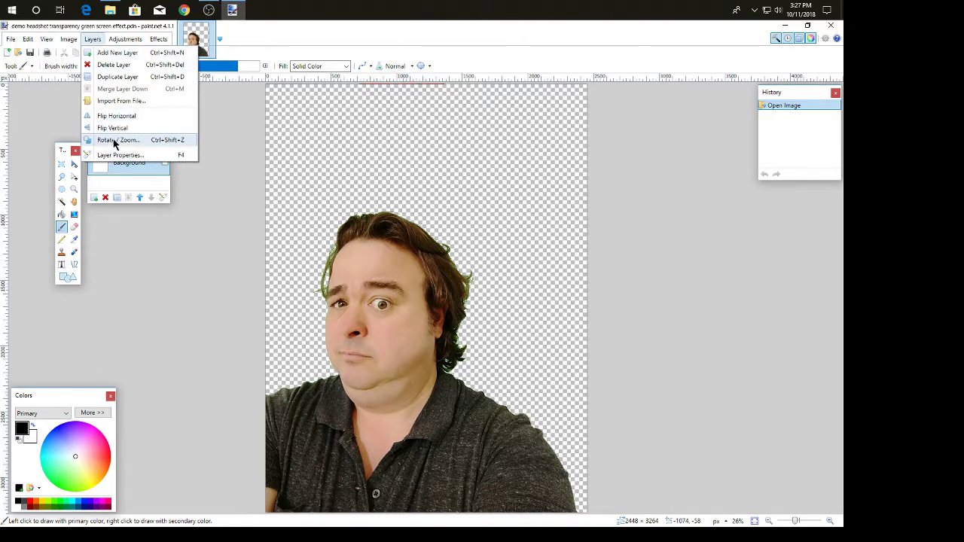
left_click(98, 101)
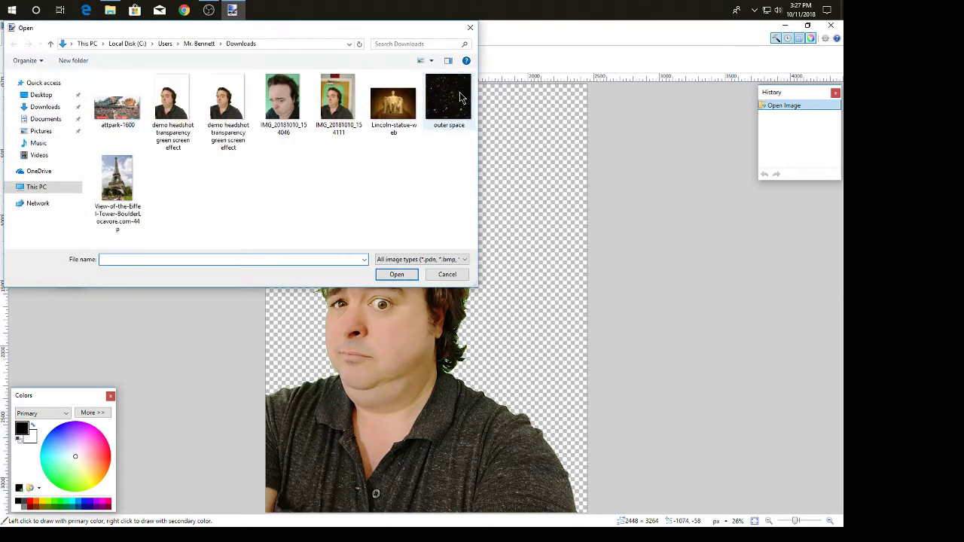
left_click(397, 274)
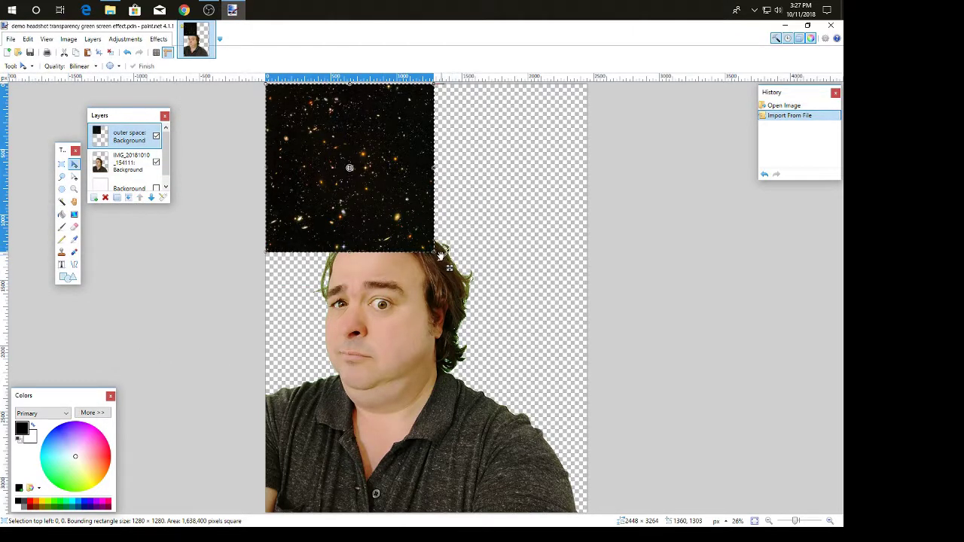
- Enlarge the outer space image to about 2487 × 3363 pixels to cover the canvas and move its layer beneath the portrait layer
left_click_drag(436, 250, 595, 531)
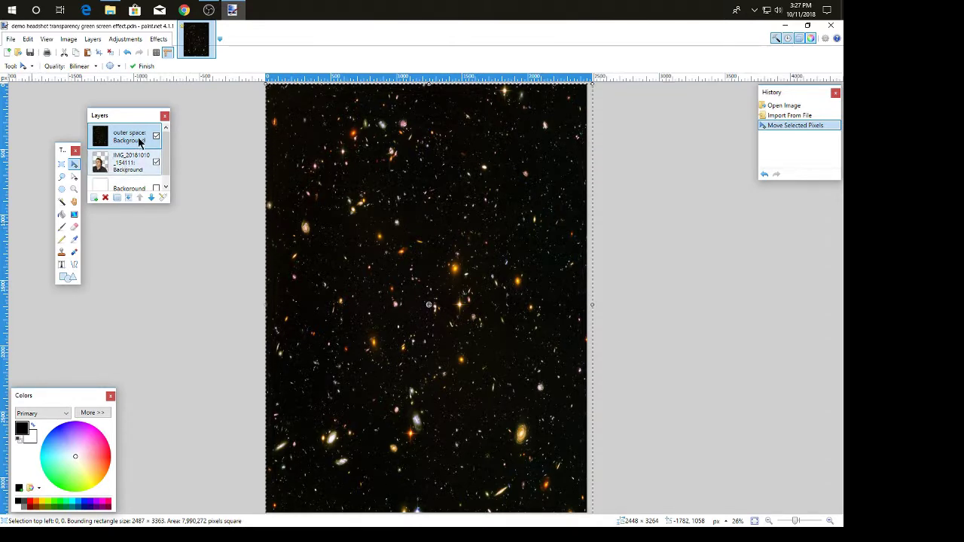
left_click_drag(139, 143, 130, 167)
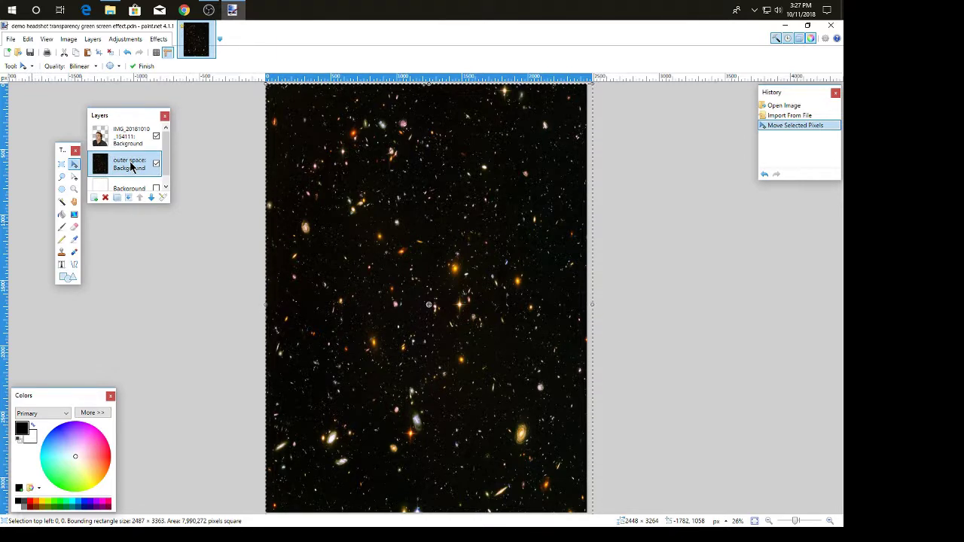
left_click_drag(130, 167, 130, 167)
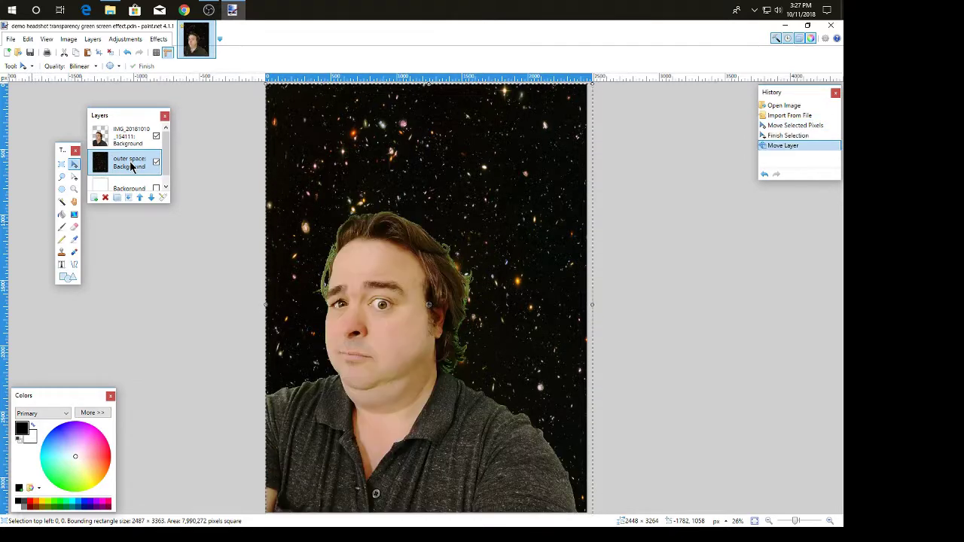
- Enlarge the Layers window so all layers and their names fit, and move it beside the image
left_click(162, 197)
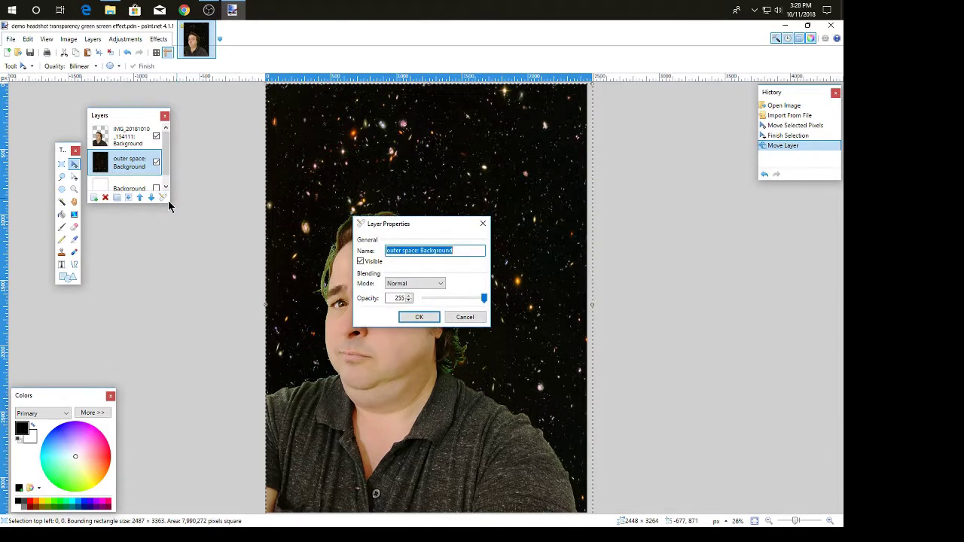
left_click(470, 320)
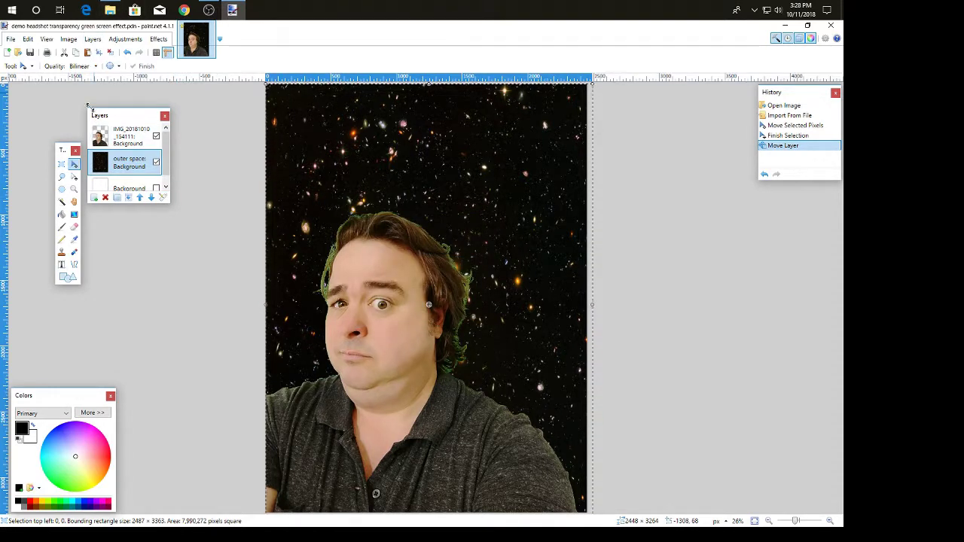
left_click_drag(89, 106, 75, 71)
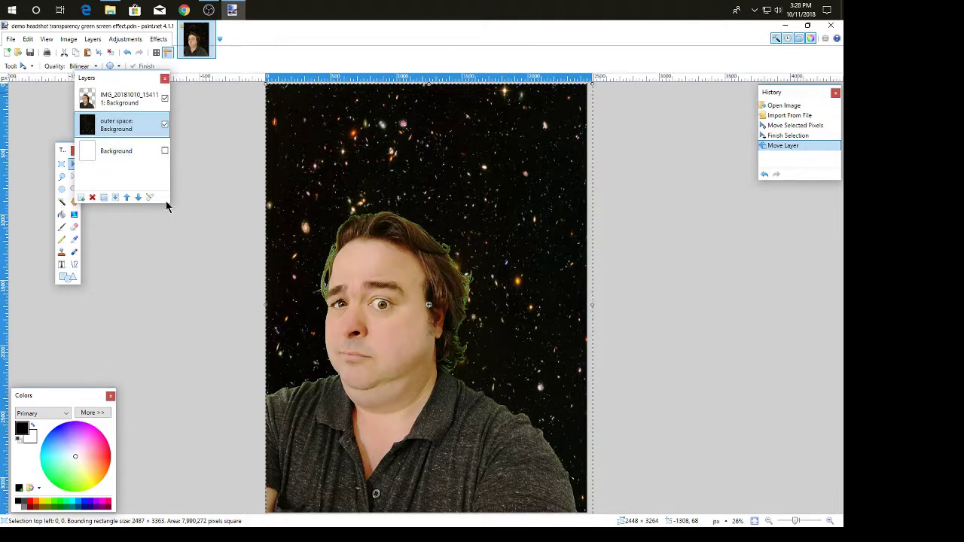
left_click_drag(169, 212, 209, 319)
left_click_drag(142, 80, 733, 225)
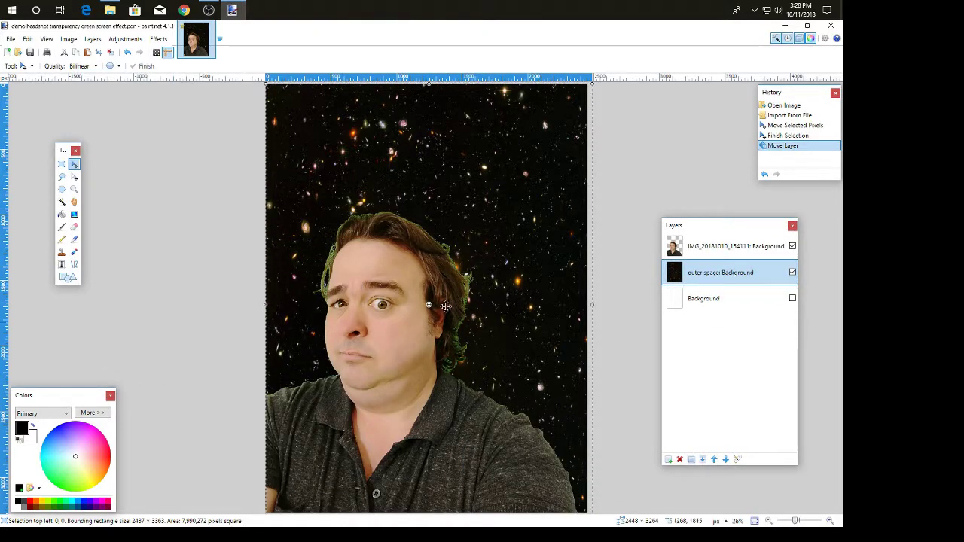
- Try moving and resizing the cutout portrait on its own layer over the outer space background
left_click(380, 351)
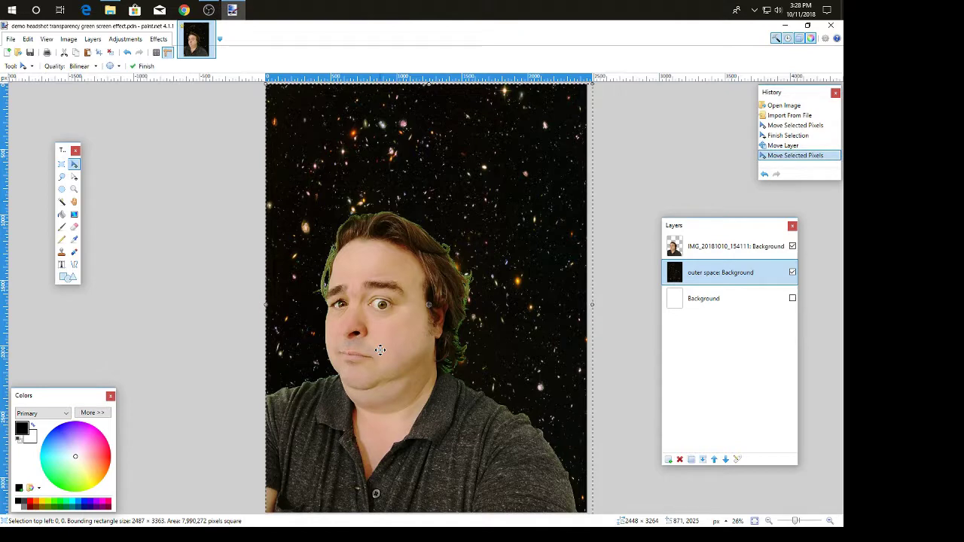
left_click(704, 247)
left_click(370, 313)
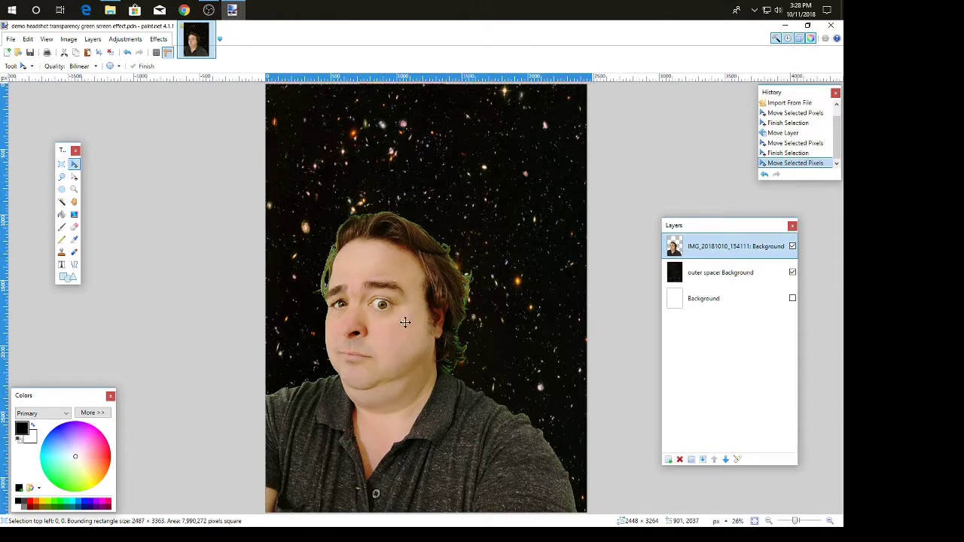
left_click_drag(405, 322, 409, 204)
left_click_drag(349, 302, 395, 367)
left_click_drag(442, 277, 366, 360)
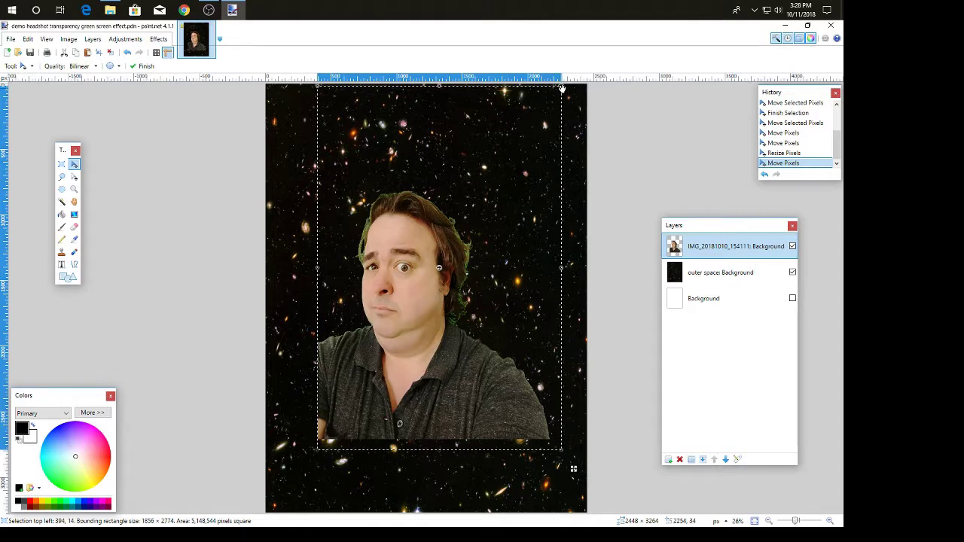
left_click_drag(561, 86, 806, 243)
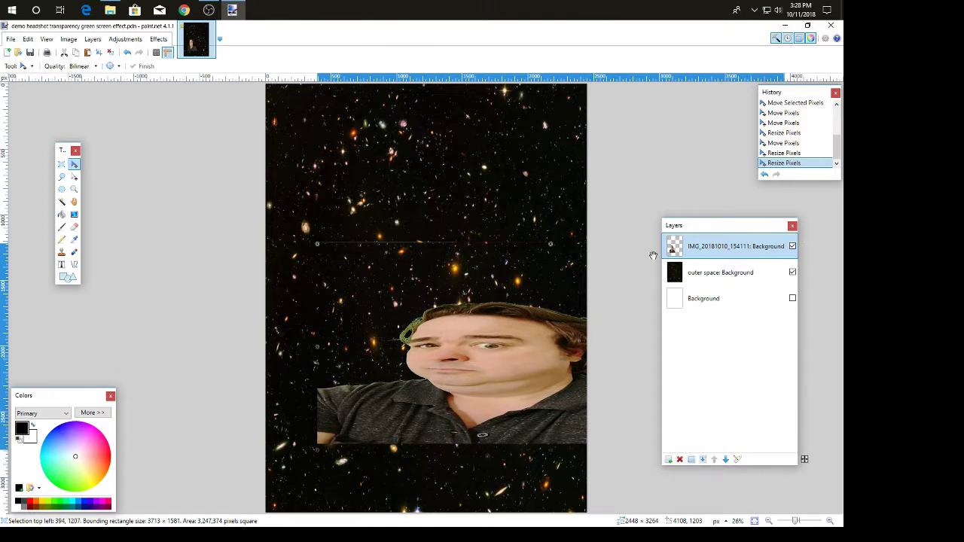
left_click_drag(653, 256, 535, 239)
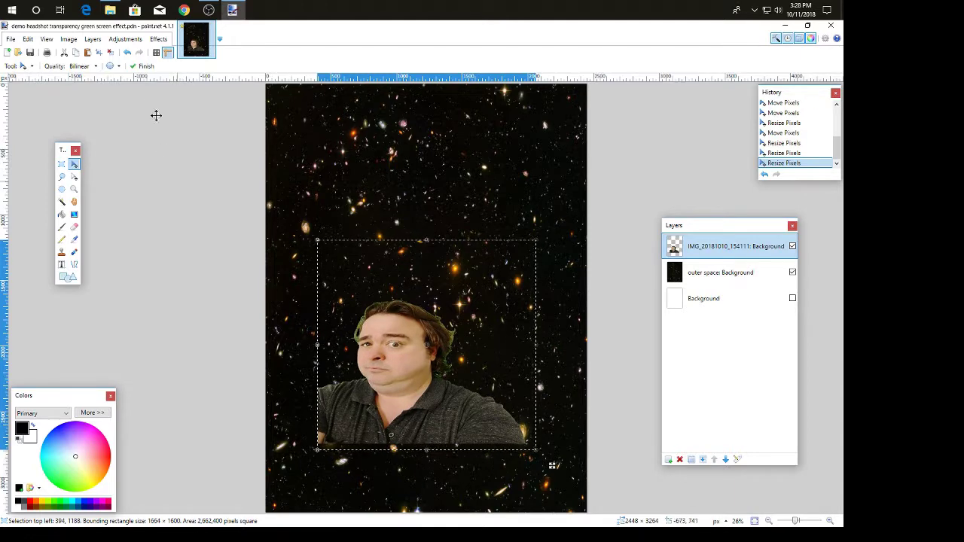
- Undo the trial moves and resizes of the portrait
left_click(126, 52)
left_click(127, 53)
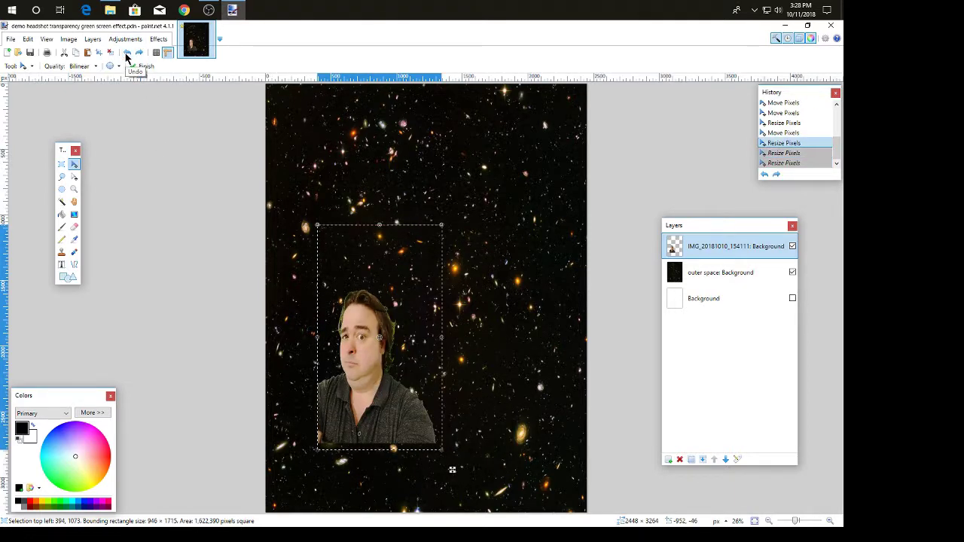
left_click(127, 53)
left_click(127, 52)
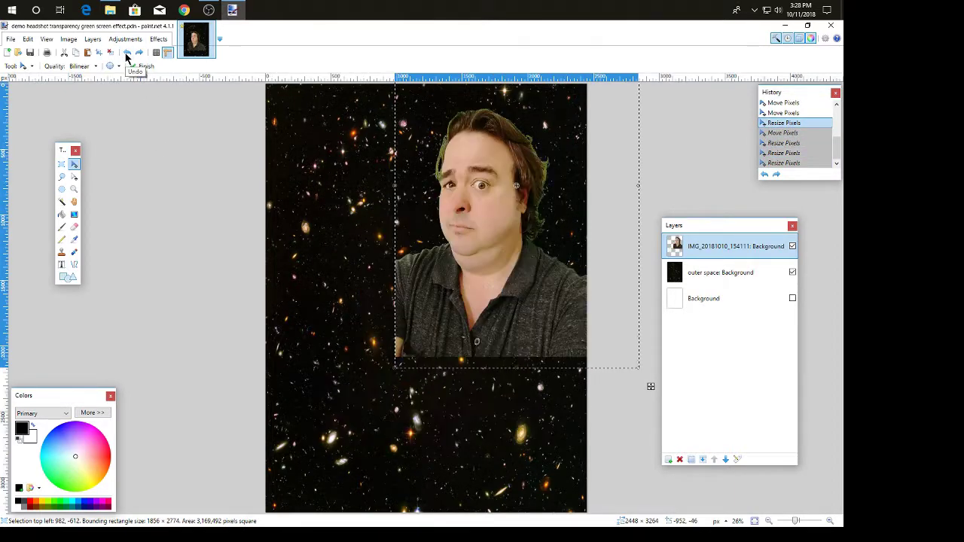
left_click(126, 53)
left_click(126, 54)
left_click(127, 54)
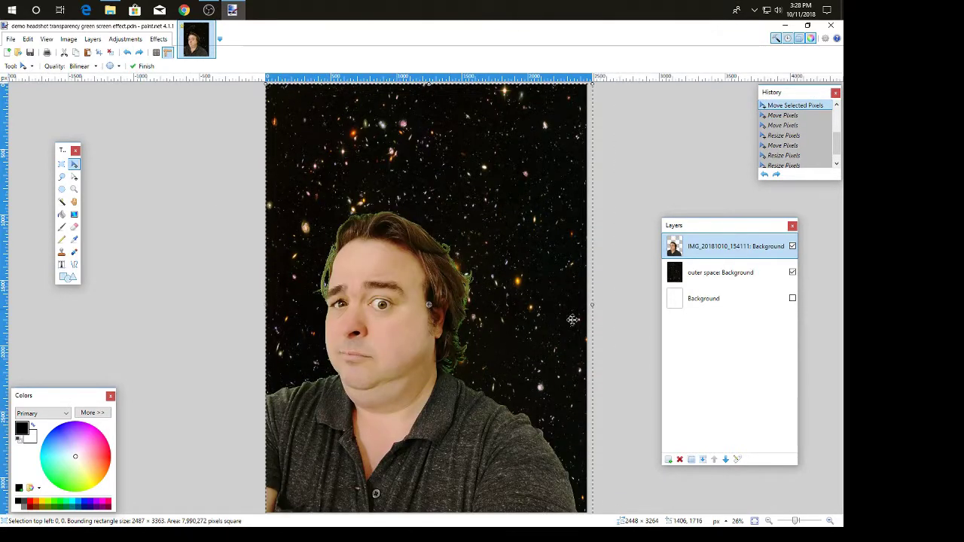
- Try moving and rotating only the selection outline on the portrait layer and erasing the pixels inside it
key("ctrl+d")
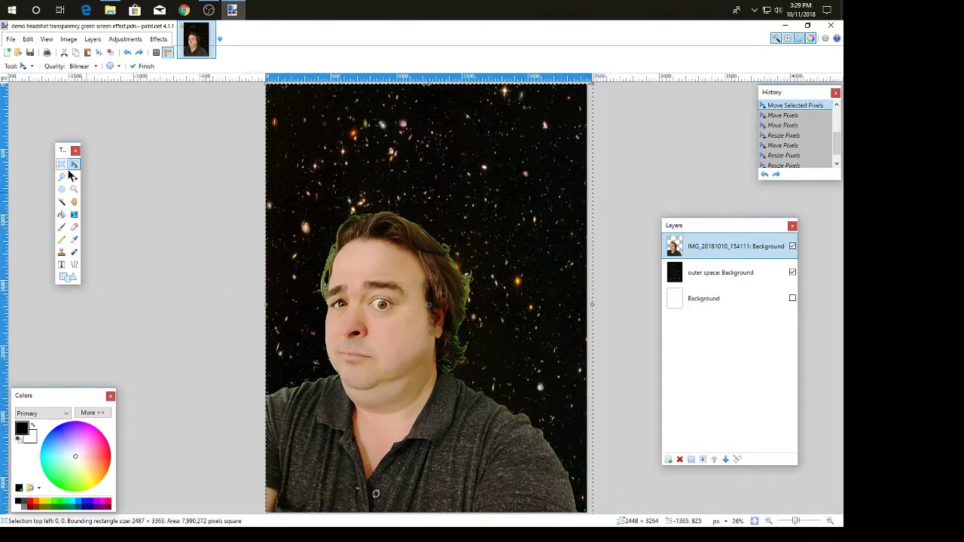
left_click(75, 176)
left_click_drag(252, 308, 253, 348)
mouse_move(335, 358)
left_mouse_down()
mouse_move(381, 334)
mouse_move(339, 95)
left_mouse_up()
key("Delete")
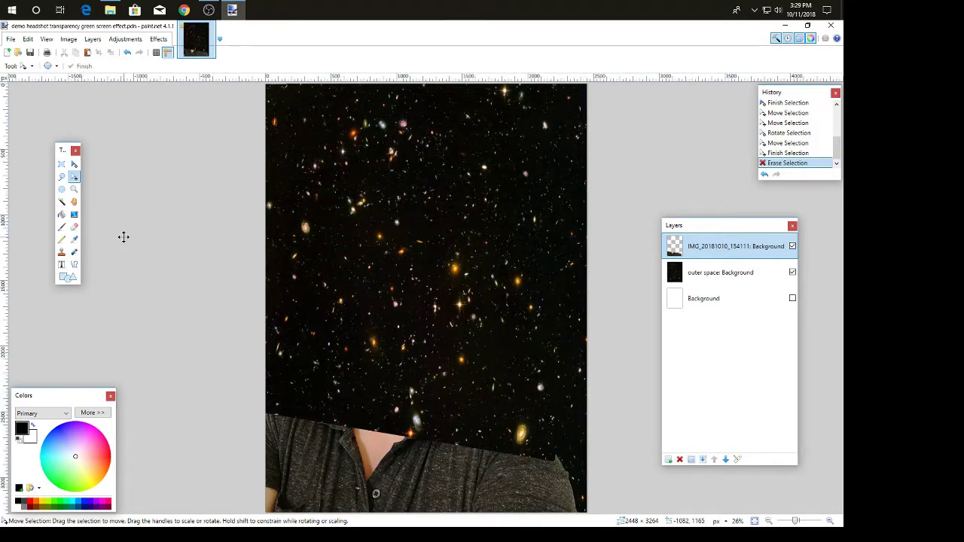
- Undo the erased selection on the portrait layer and deselect everything
left_click(126, 52)
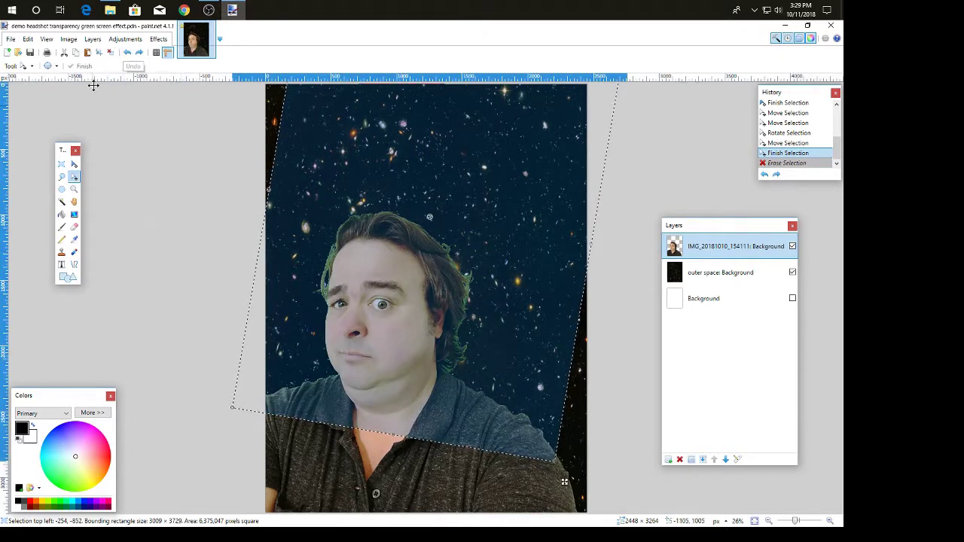
left_click(125, 39)
left_click(126, 39)
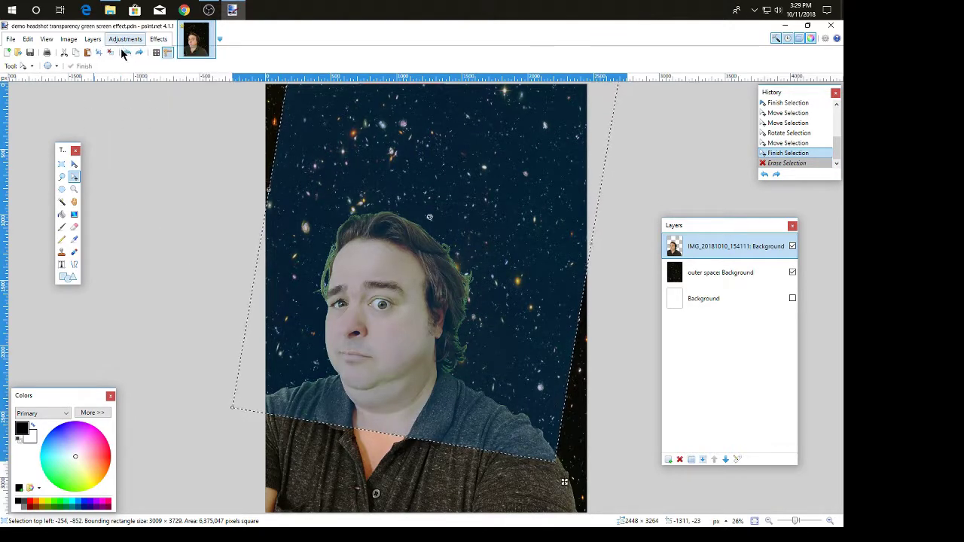
left_click(127, 52)
left_click(36, 40)
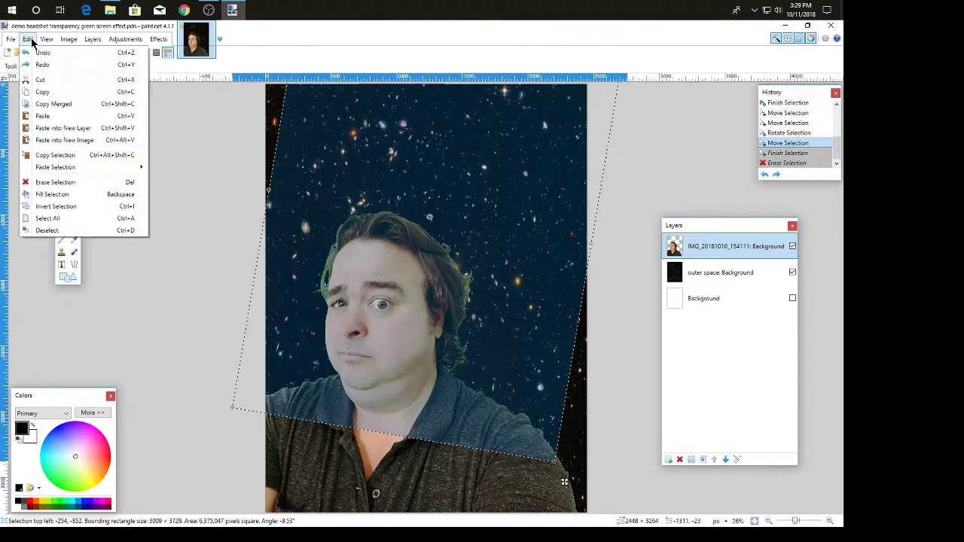
left_click(45, 225)
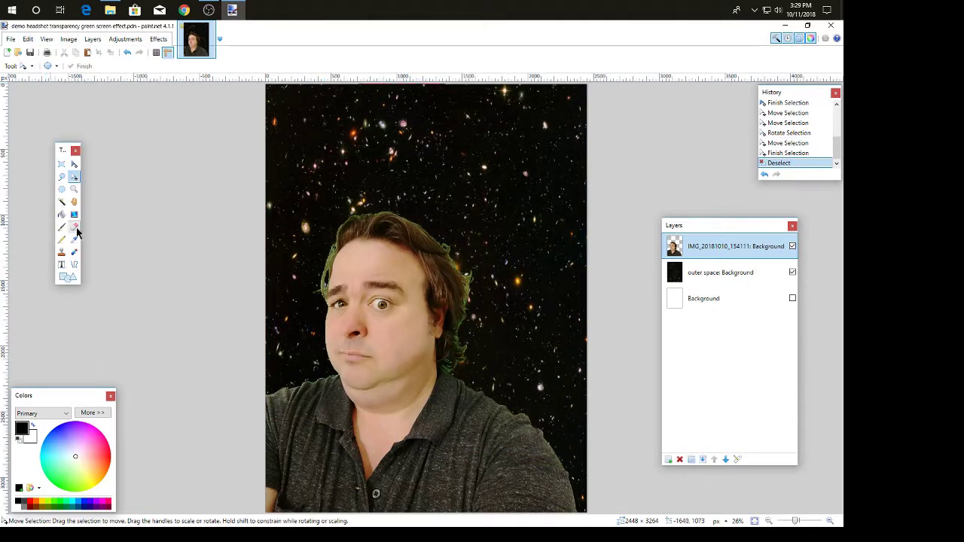
- Select the entire portrait layer, move its pixels toward the canvas's upper right, and scale them down to about 2230 × 2973 pixels
left_click(74, 164)
key("ctrl+a")
left_click_drag(431, 386, 519, 278)
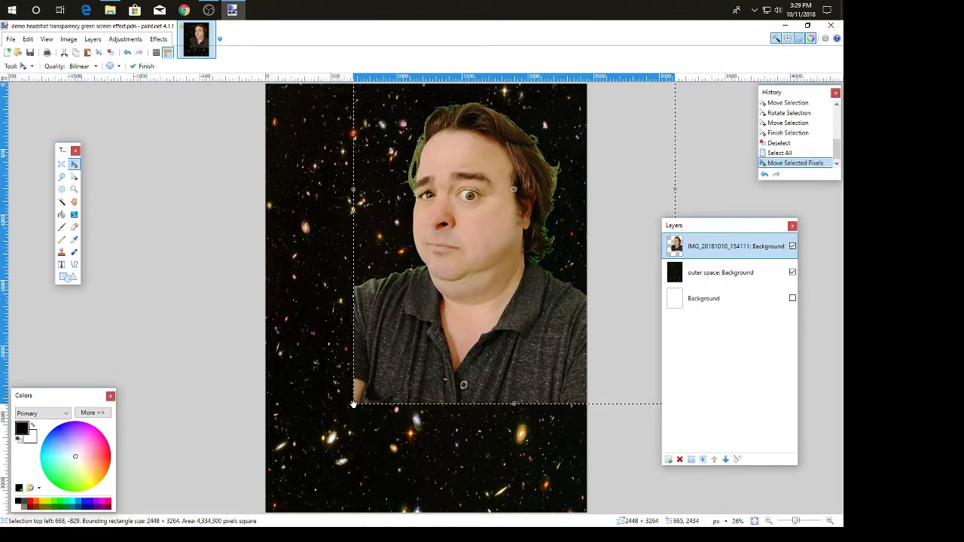
left_click_drag(354, 405, 458, 265)
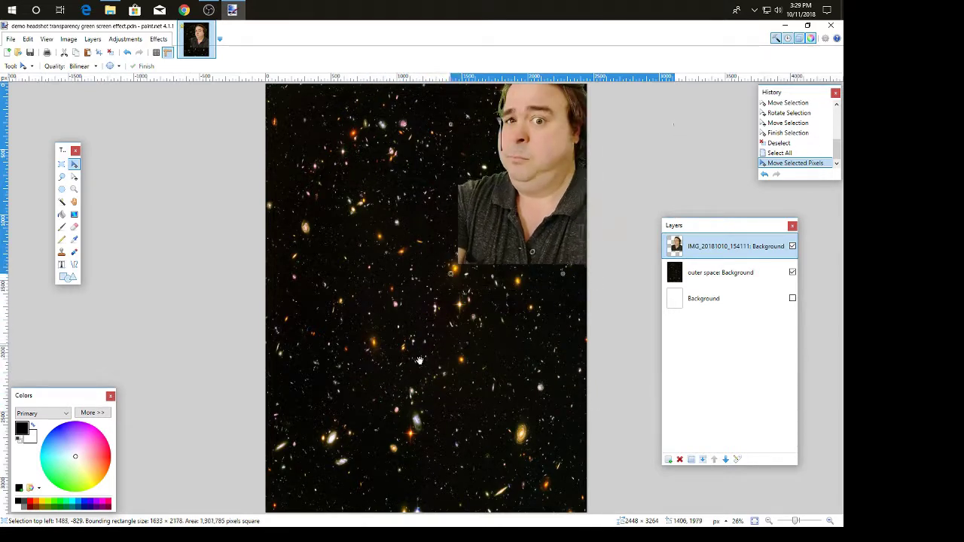
left_click_drag(419, 361, 382, 408)
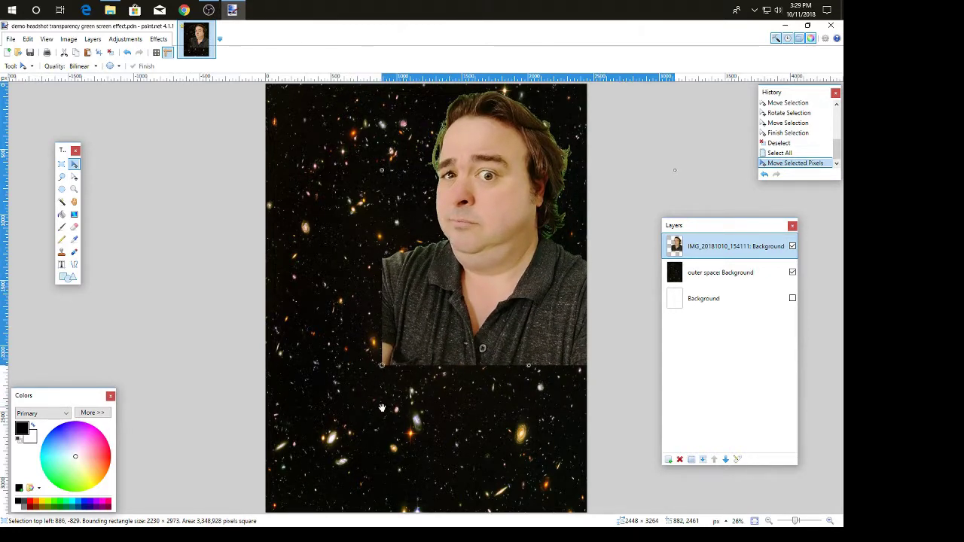
left_click_drag(381, 407, 382, 407)
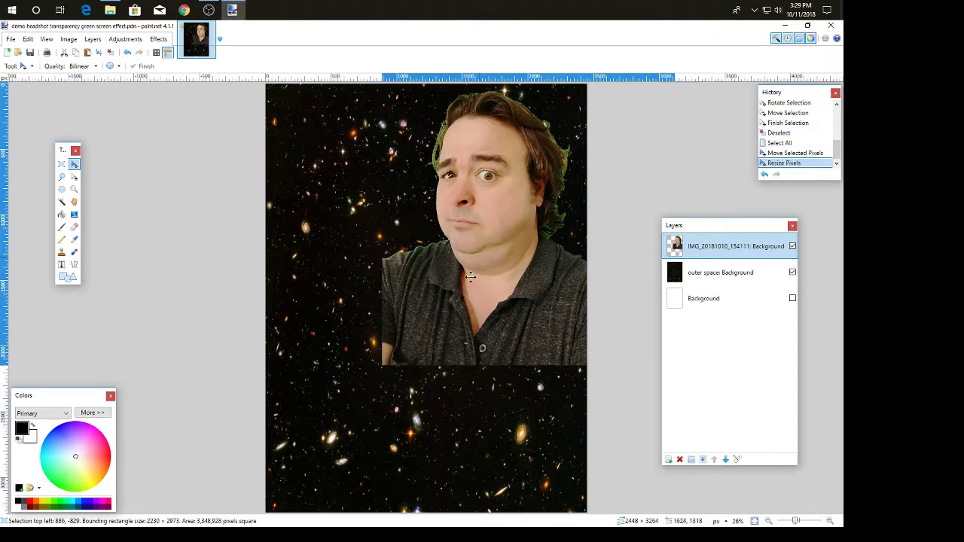
- Move the portrait to the canvas's lower middle, shrink it to about 850 × 1133 pixels, and rotate it about 36°
left_click_drag(470, 277, 327, 422)
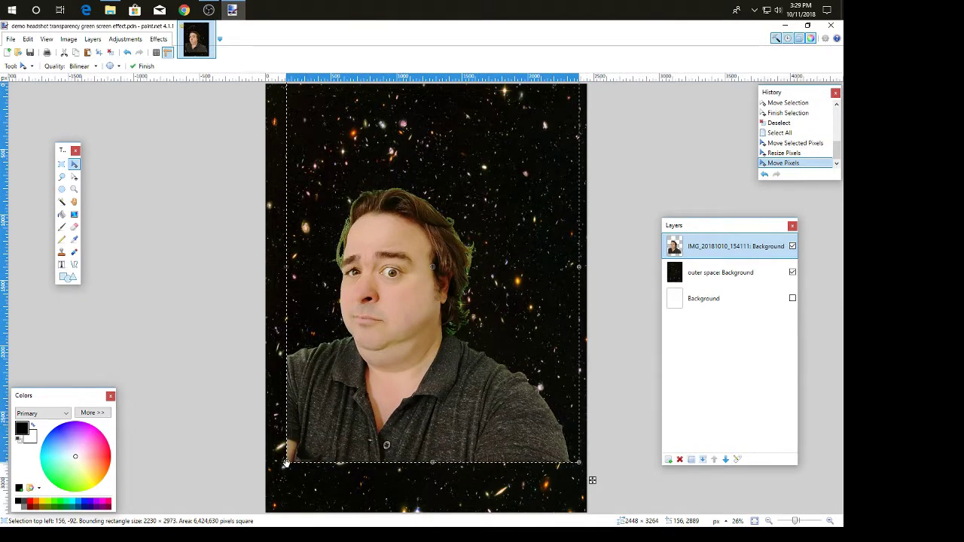
left_click_drag(285, 462, 362, 423)
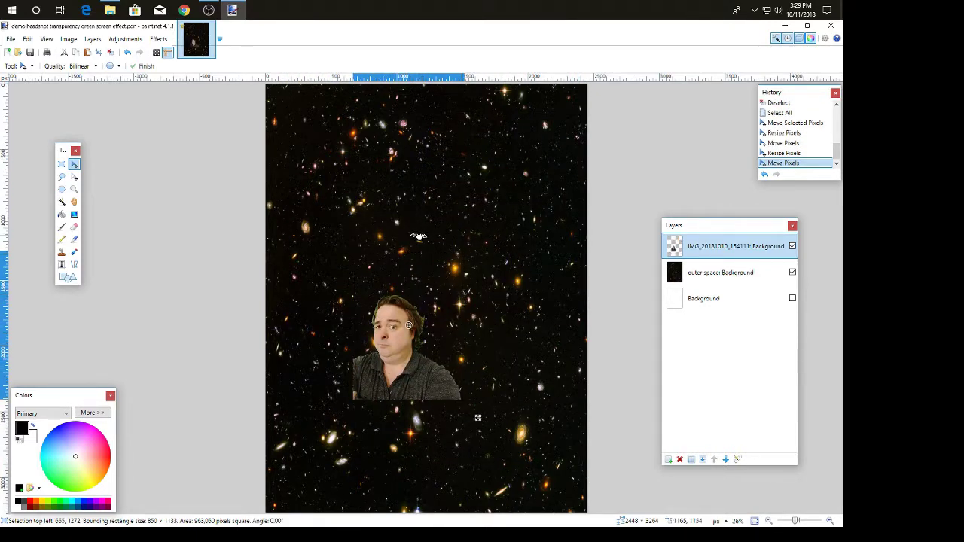
left_click_drag(419, 236, 370, 368)
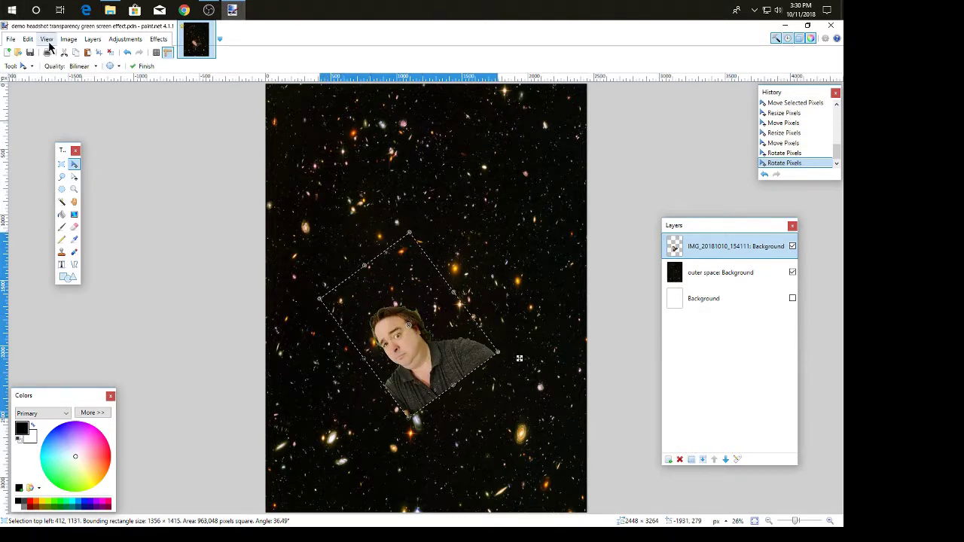
- Try flipping the whole image horizontally and vertically, and flip it back both ways
left_click(68, 40)
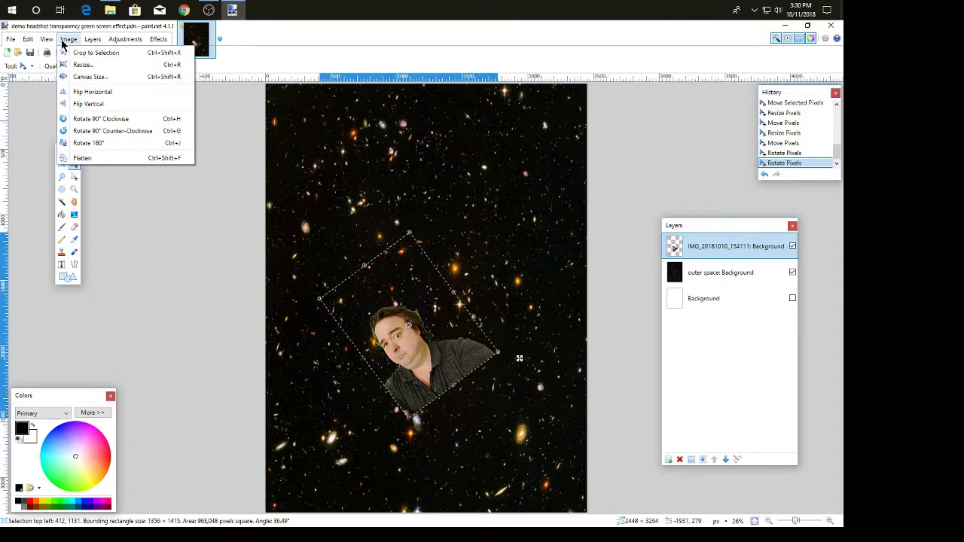
left_click(75, 92)
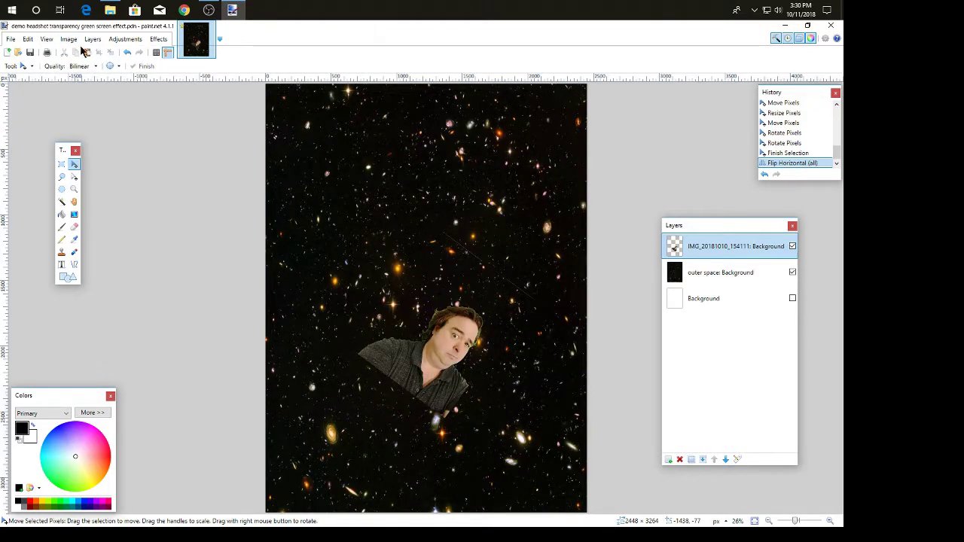
left_click(69, 40)
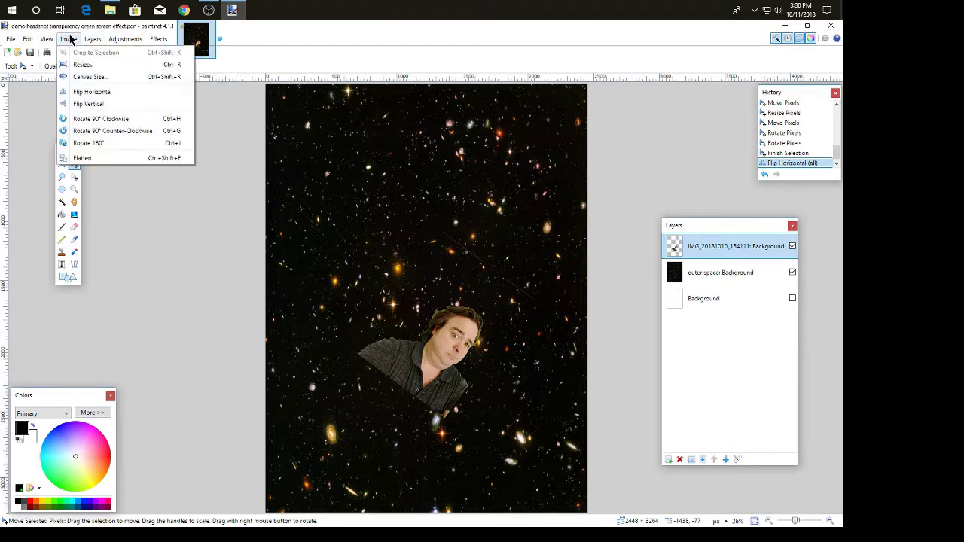
left_click(81, 105)
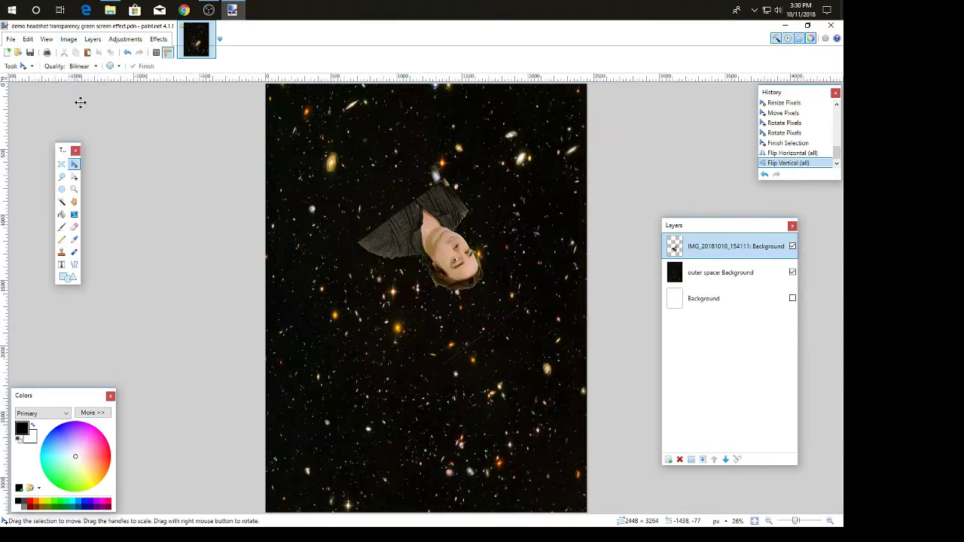
left_click(69, 39)
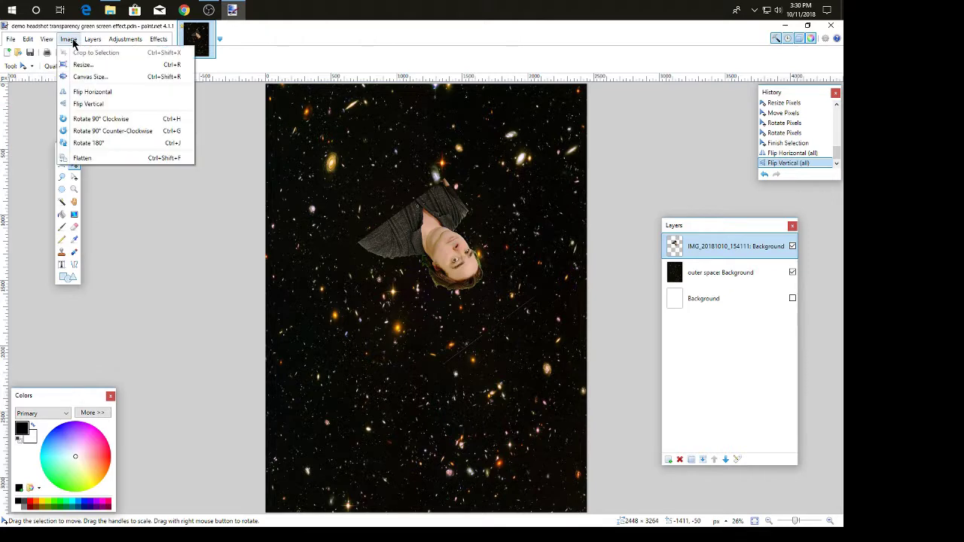
left_click(82, 92)
left_click(69, 39)
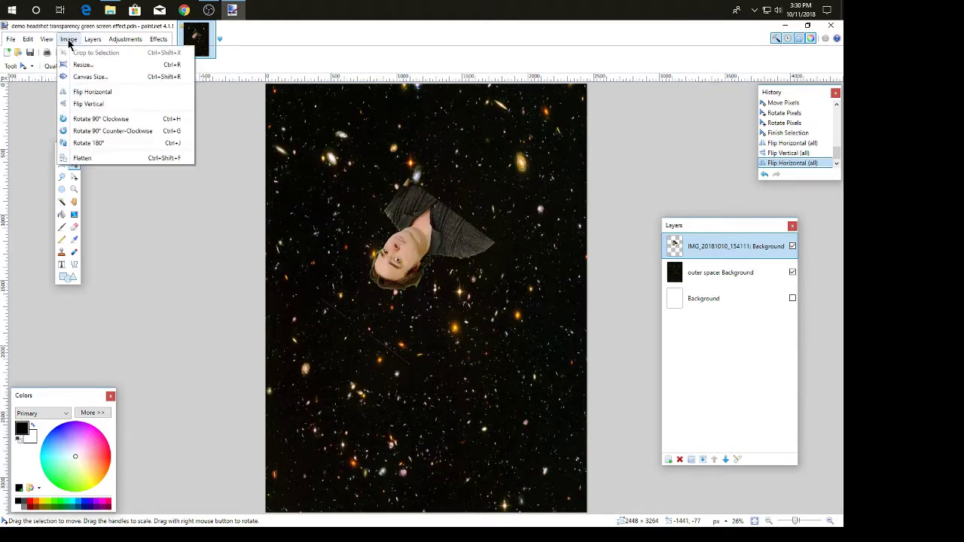
left_click(79, 106)
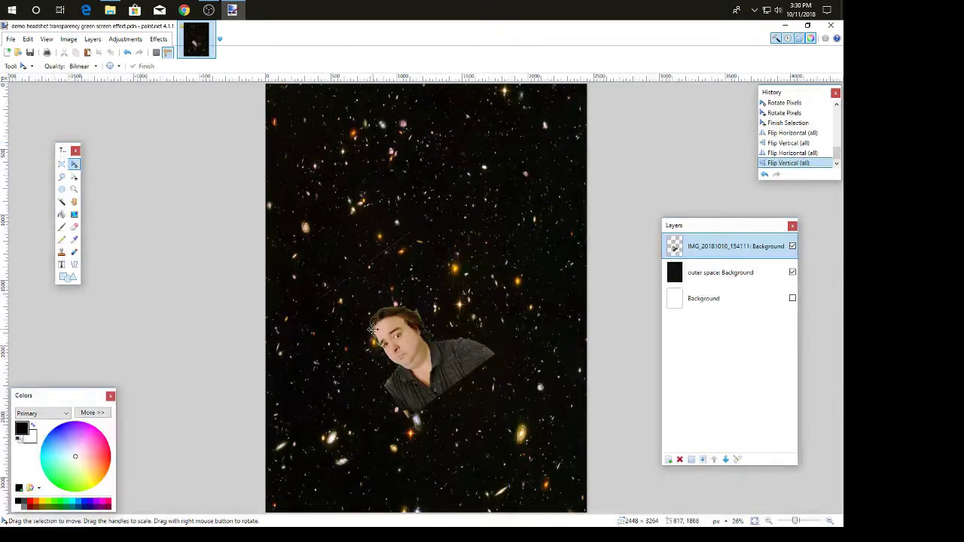
- Select the entire portrait layer, rotate it about -40° so the head is upright, and move it to the canvas's upper left
key("ctrl+a")
left_click_drag(362, 302, 409, 274)
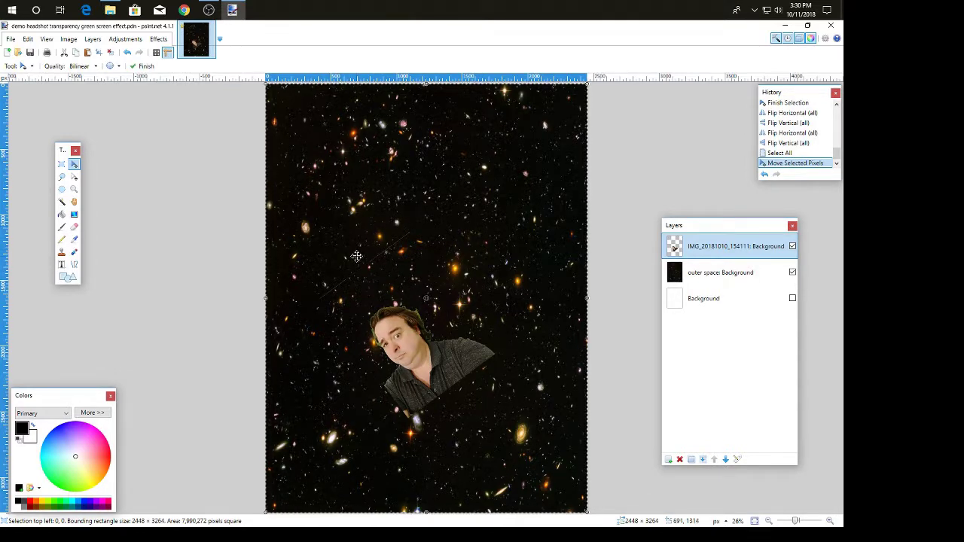
left_click_drag(356, 256, 417, 327)
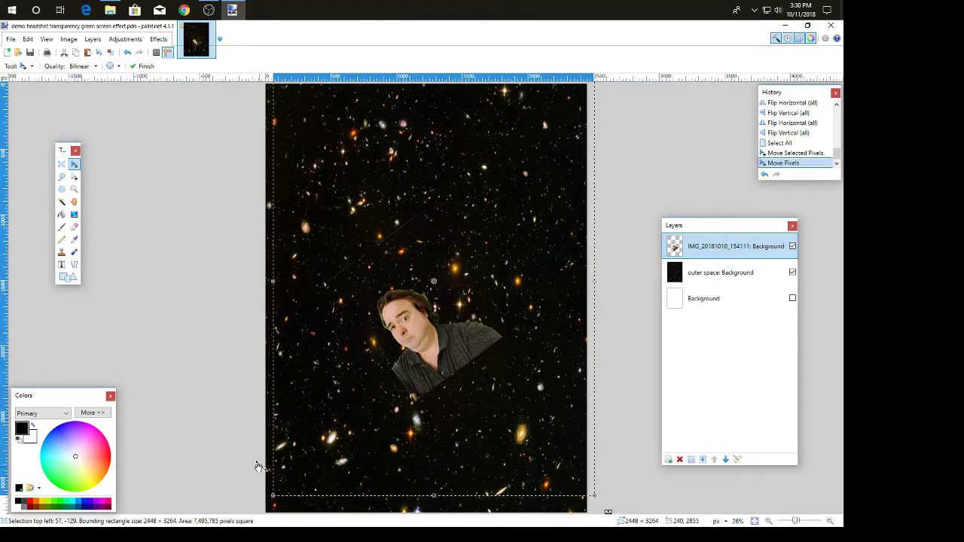
left_click_drag(382, 176, 392, 334)
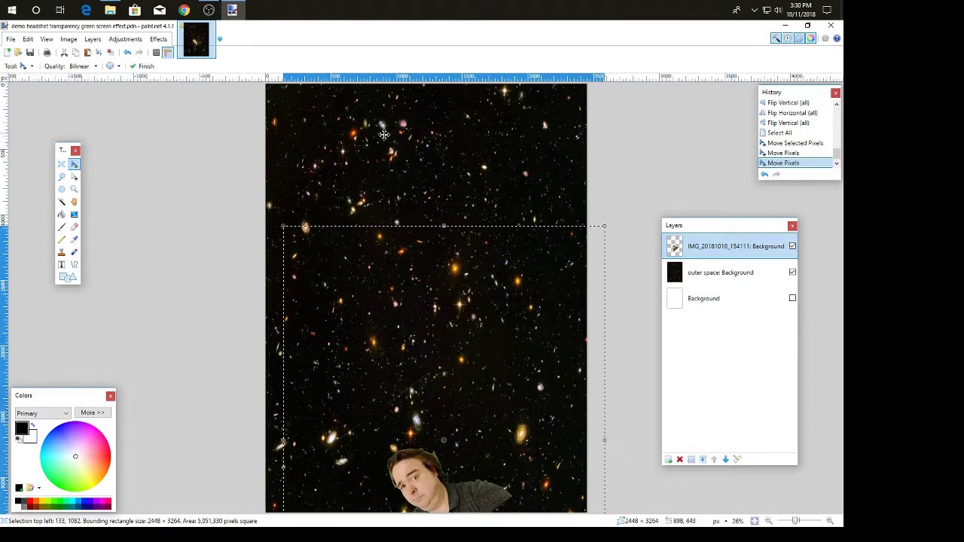
left_click_drag(445, 219, 589, 268)
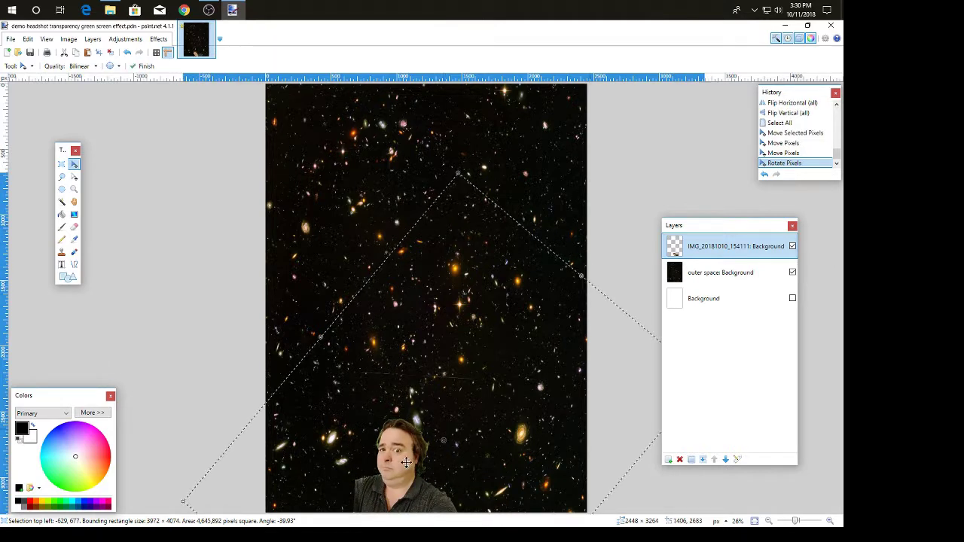
left_click_drag(398, 446, 359, 192)
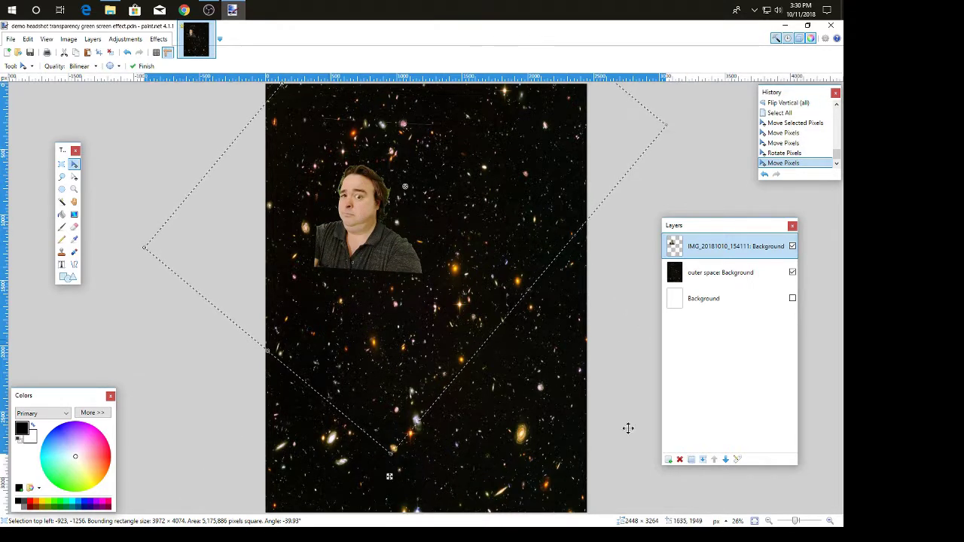
- Delete the outer space layer and import the attpark-1600 image as a new layer
left_click(732, 276)
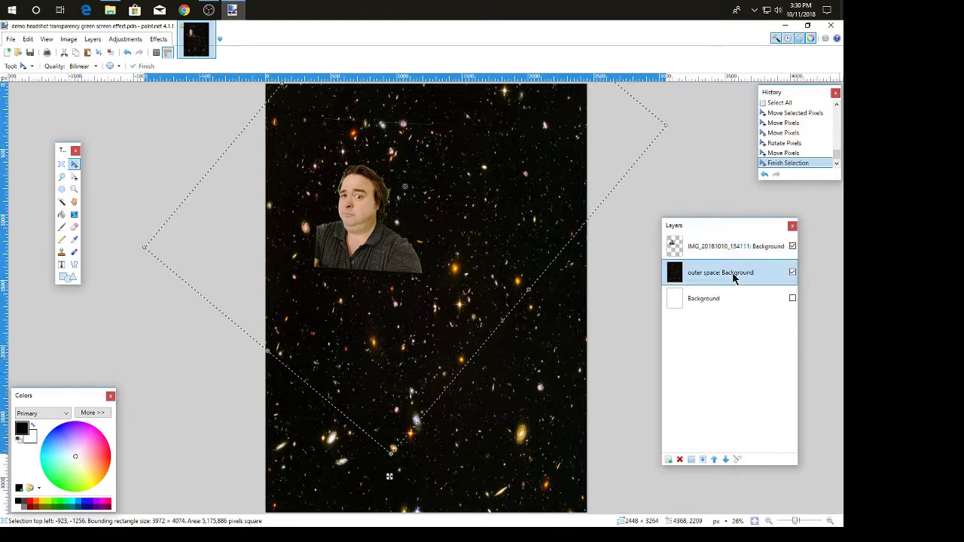
left_click(680, 460)
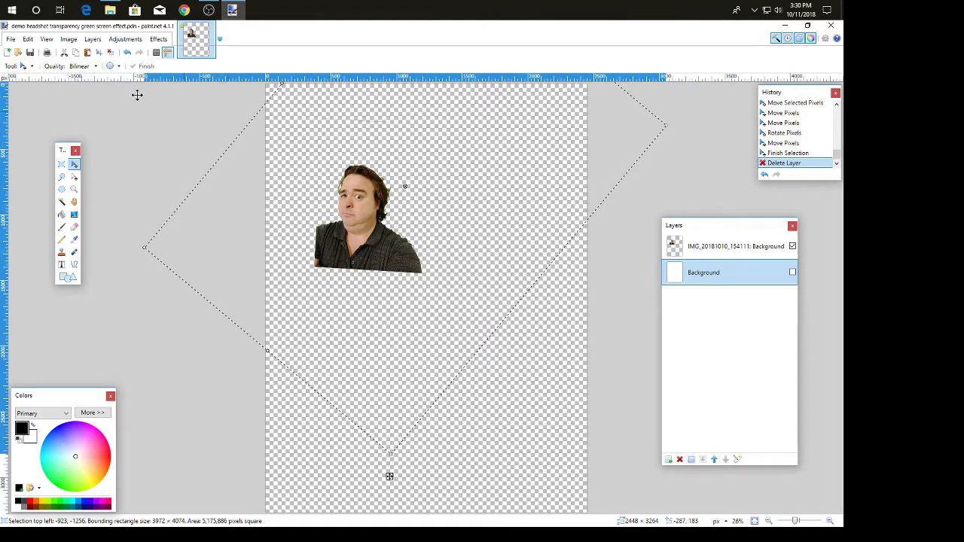
left_click(92, 40)
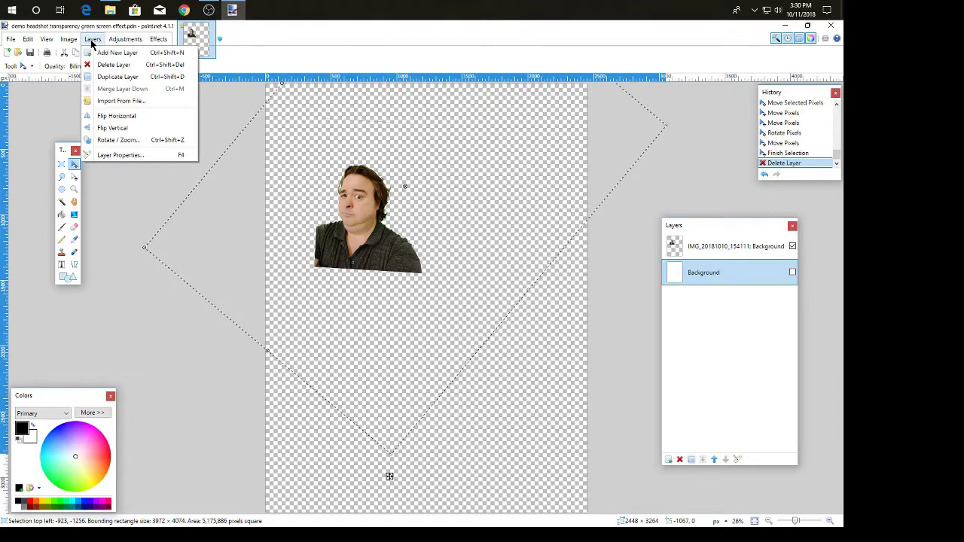
left_click(125, 101)
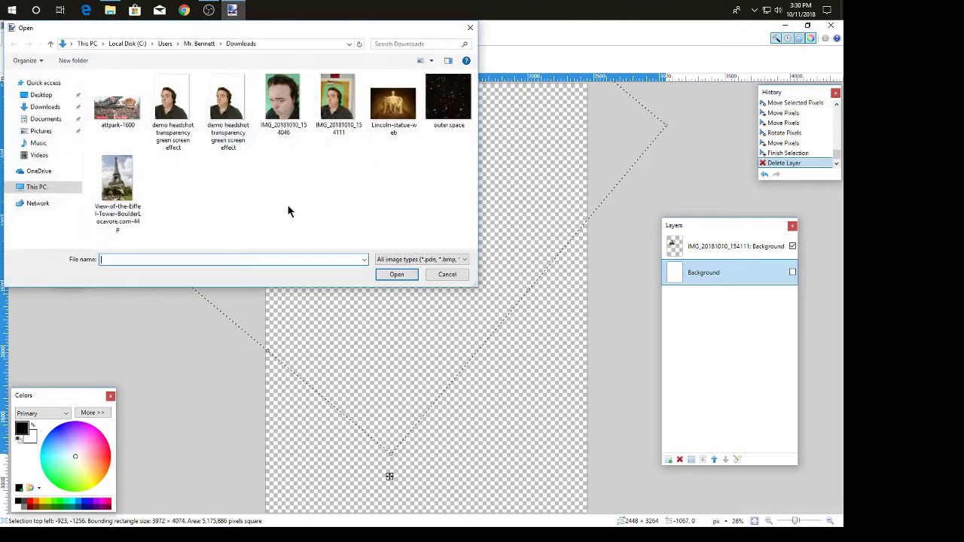
left_click(117, 104)
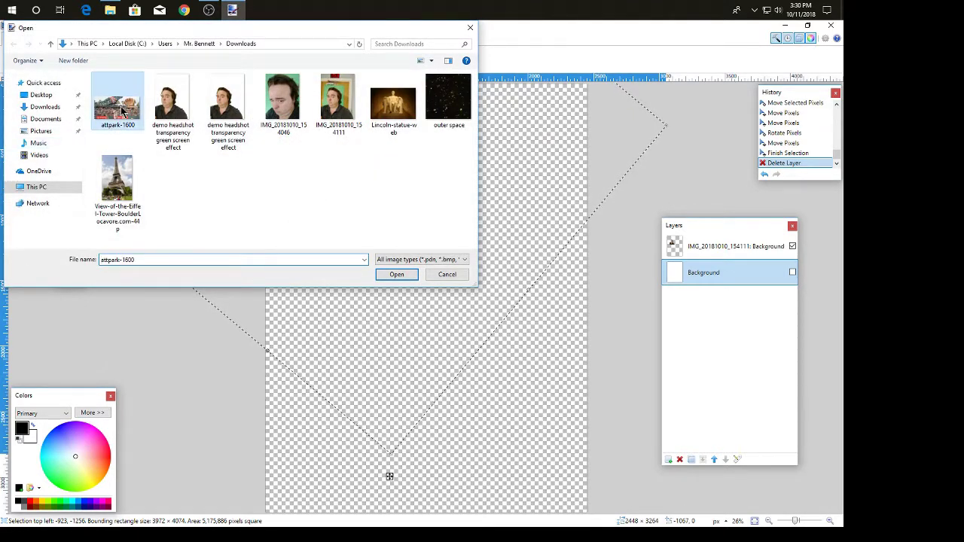
left_click(395, 274)
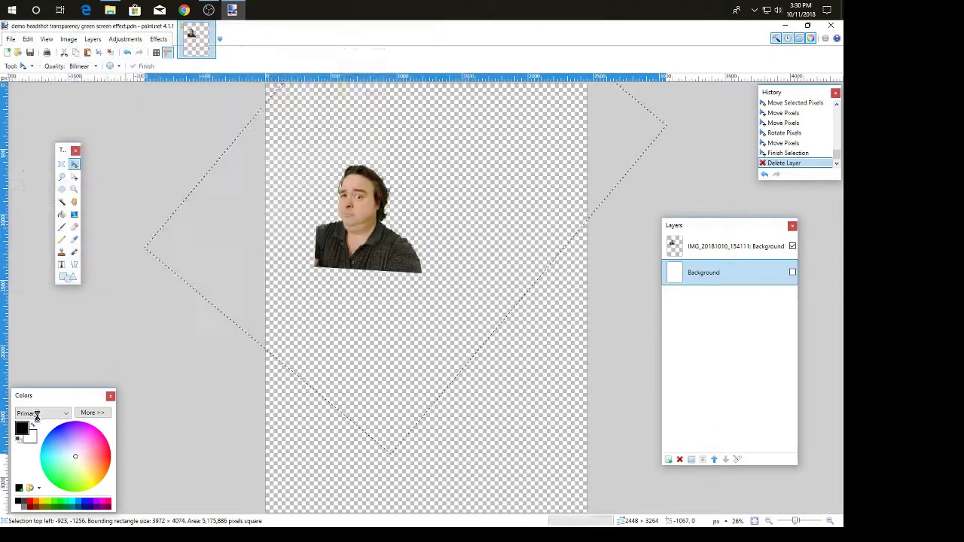
- Enlarge the ballpark image to about 3346 × 1673 pixels and move it so it spans the canvas width near the middle
mouse_move(495, 199)
left_mouse_down()
mouse_move(501, 251)
mouse_move(499, 202)
left_mouse_up()
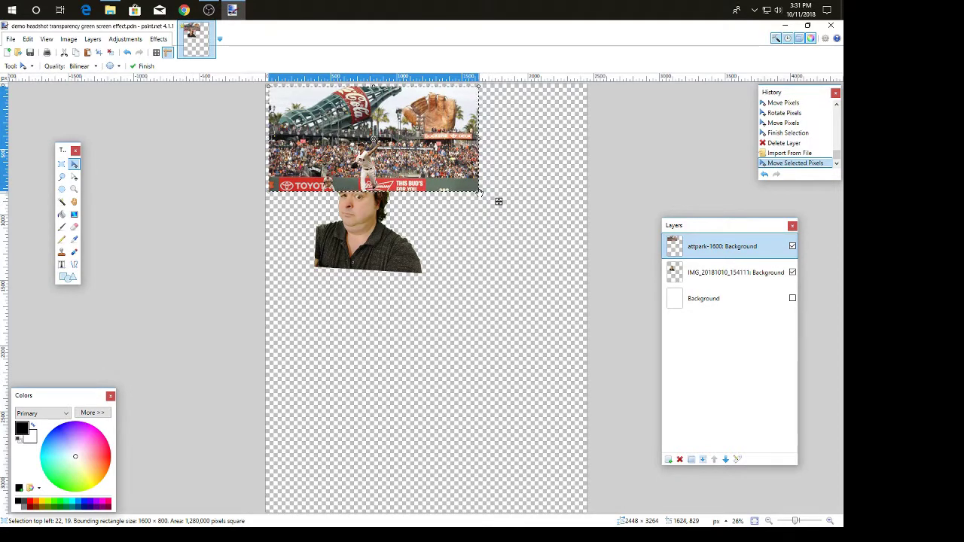
left_click_drag(483, 197, 689, 437)
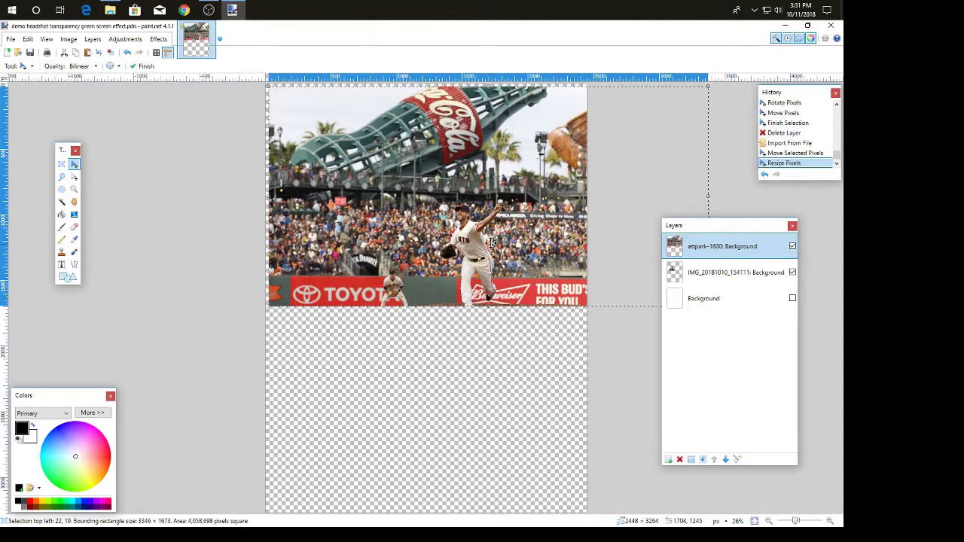
left_click_drag(491, 243, 624, 387)
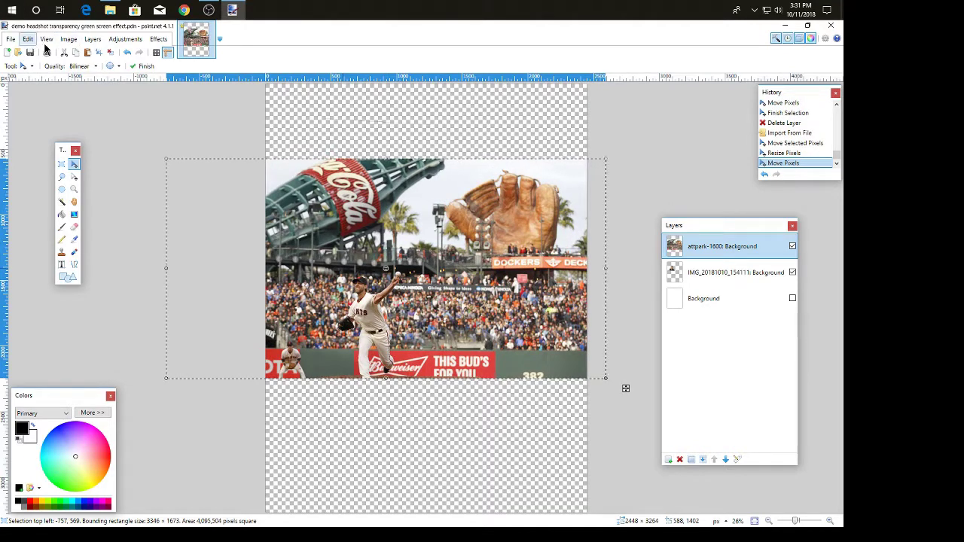
- Try rotating the whole image 90° clockwise and undo the rotation
left_click(68, 41)
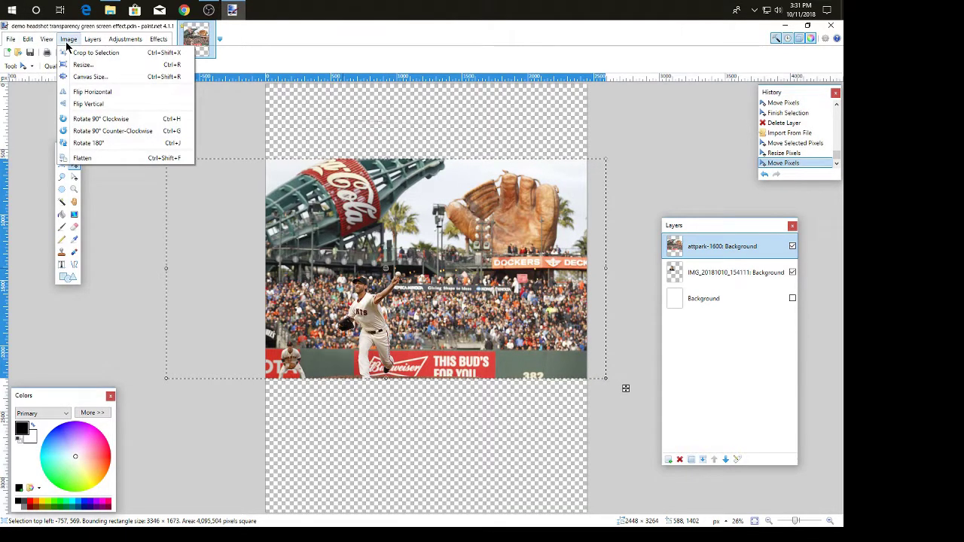
left_click(46, 40)
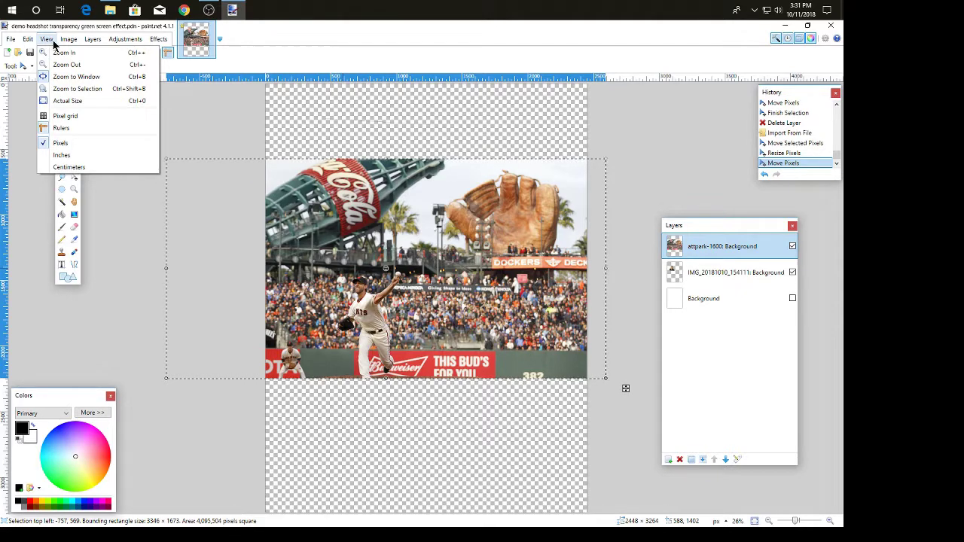
mouse_move(68, 40)
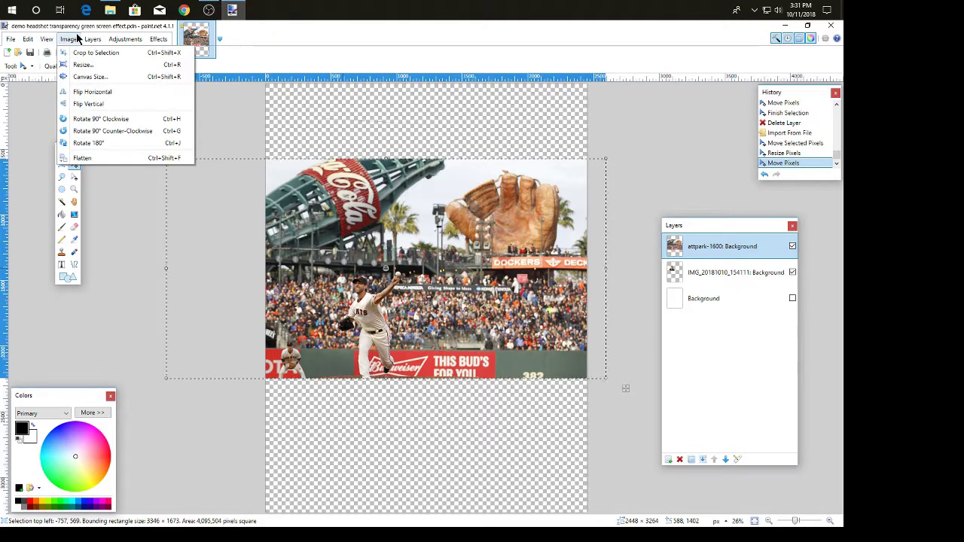
left_click(89, 120)
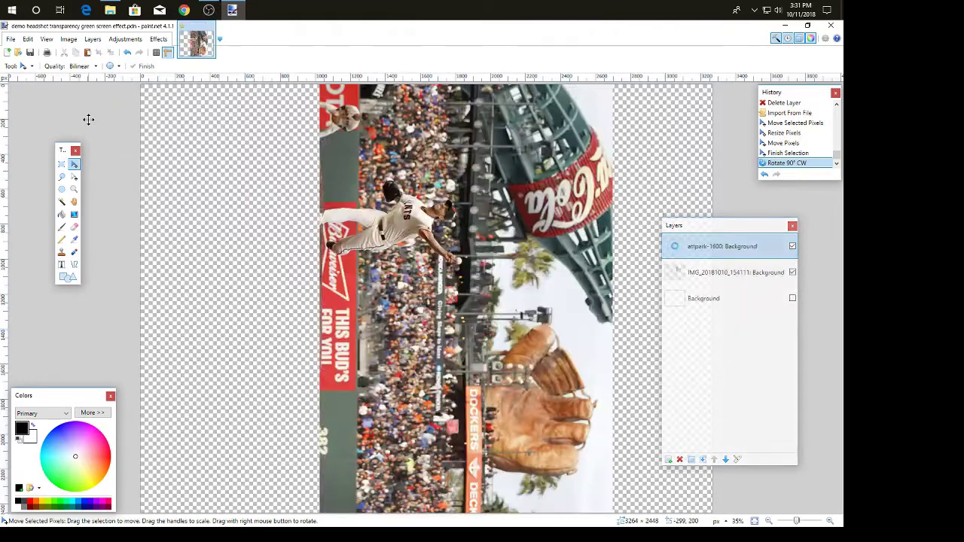
left_click(124, 51)
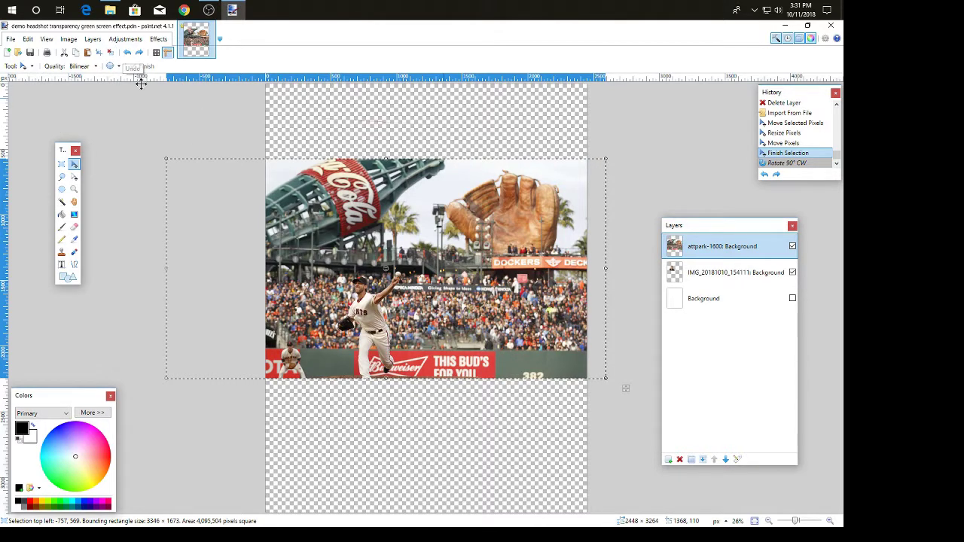
- Move the ballpark image slightly lower and place the portrait layer above the ballpark layer
left_click_drag(625, 388, 633, 420)
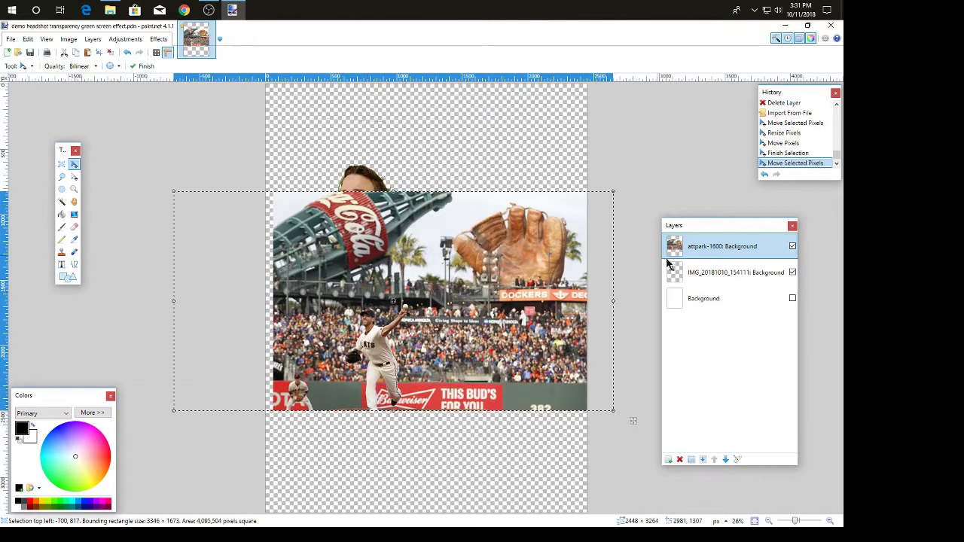
left_click_drag(687, 271, 701, 247)
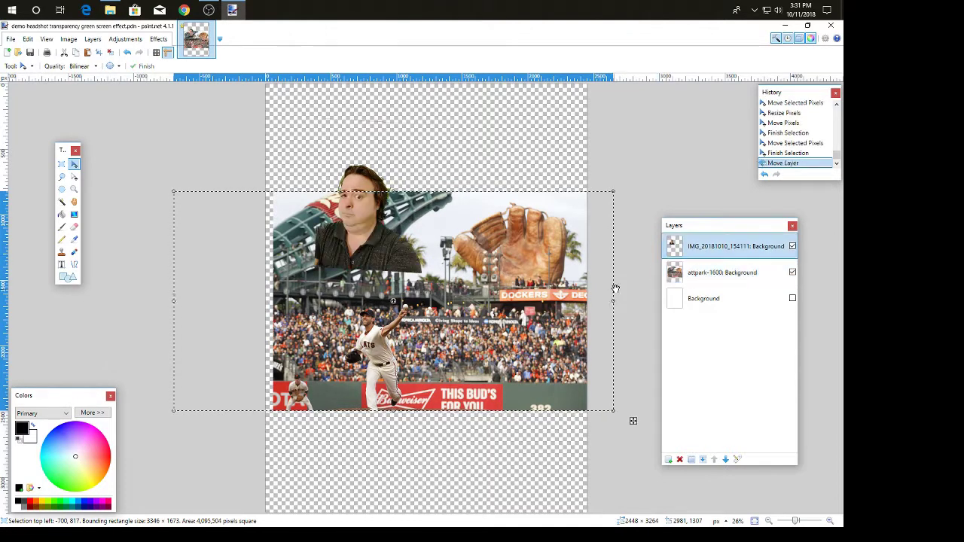
- Try rotating the portrait pixels inside the leftover ballpark selection by about 25° and undo the rotation
left_click(367, 185)
left_click_drag(367, 185, 357, 253)
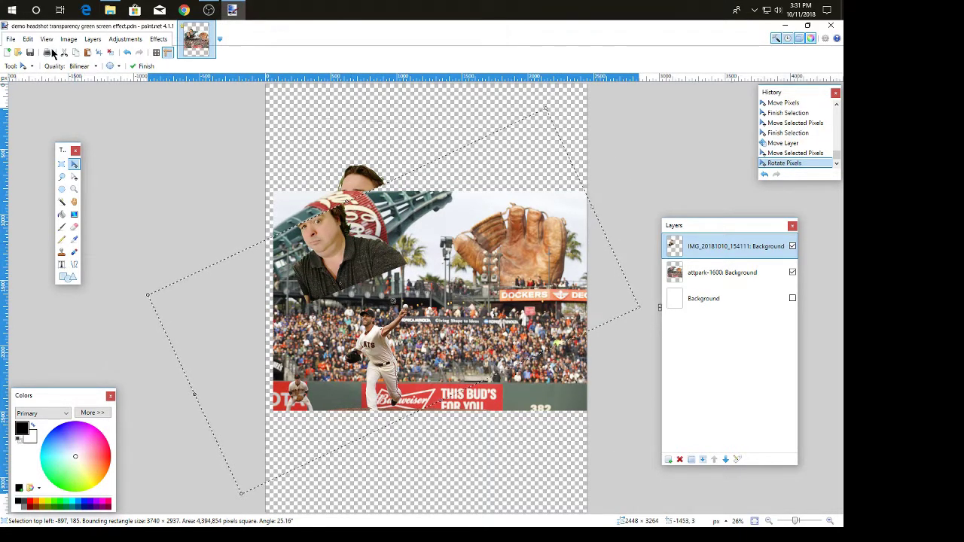
left_click(127, 52)
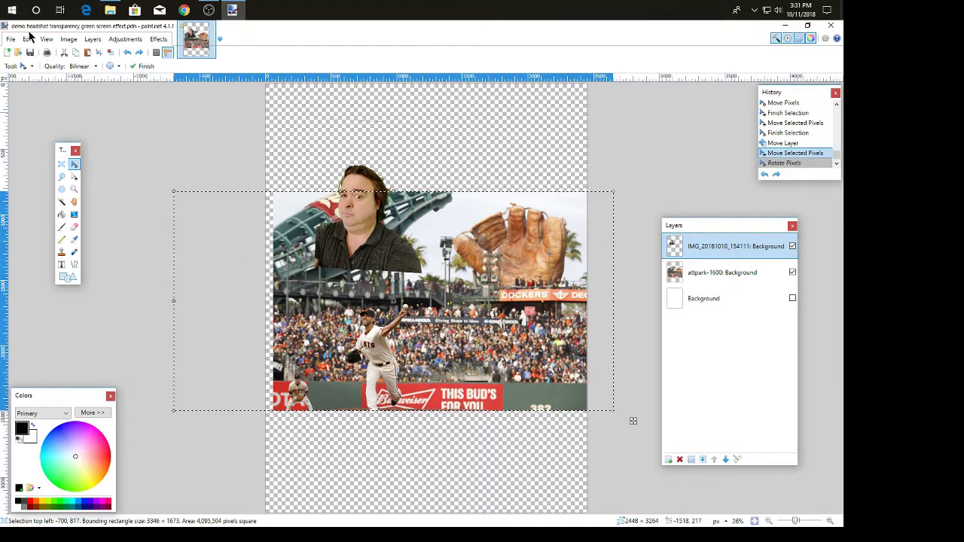
- Deselect the leftover area, select the entire portrait layer, and move the portrait over the giant baseball glove
left_click(28, 38)
left_click(60, 230)
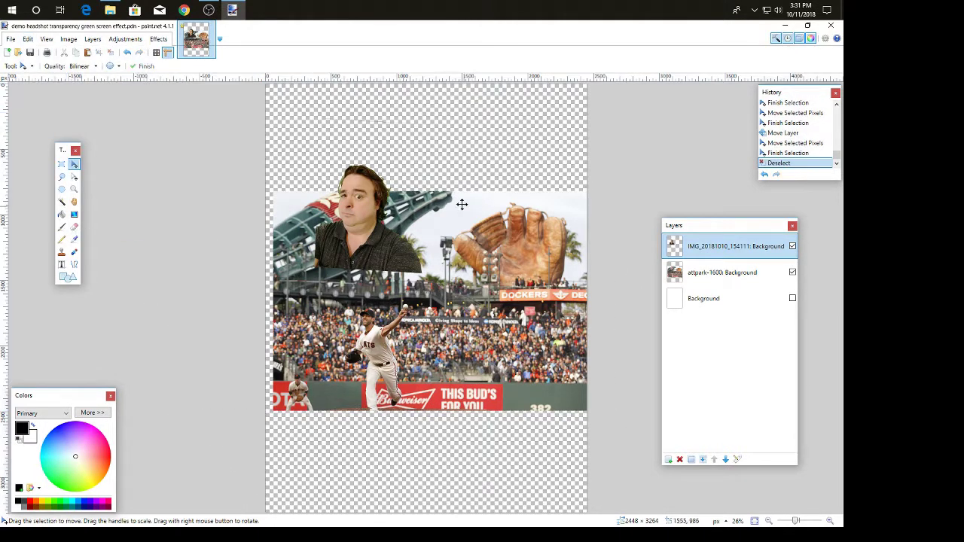
key("ctrl+a")
left_click_drag(374, 205, 542, 229)
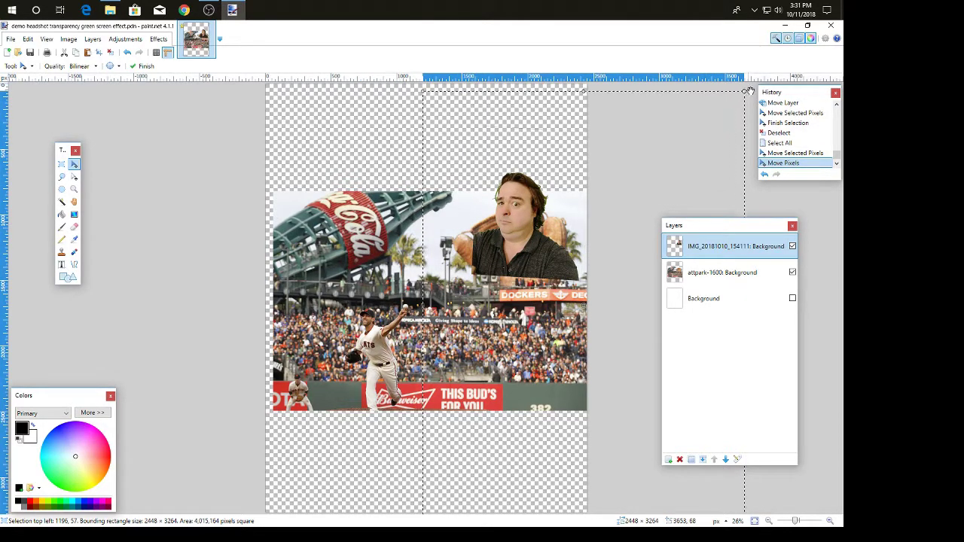
- Scale the portrait's bounding rectangle down to about 1209 × 1612 px and place the portrait inside the giant baseball glove
left_click_drag(750, 91, 596, 230)
left_click_drag(479, 366, 521, 254)
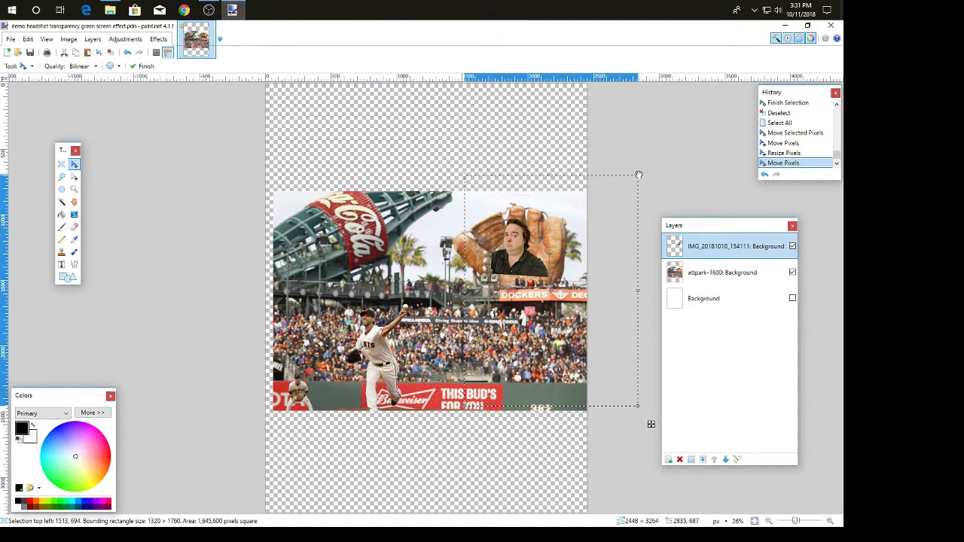
left_click_drag(638, 175, 624, 194)
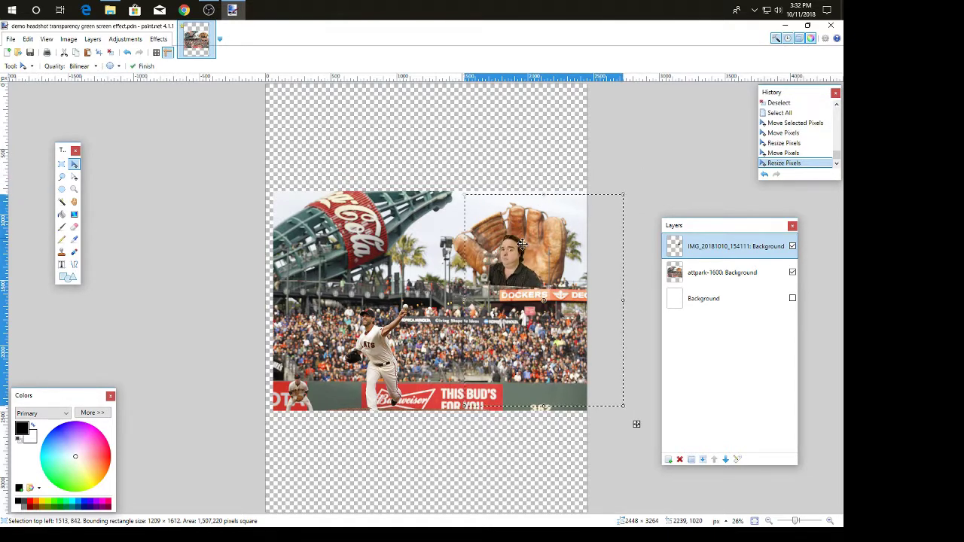
left_click_drag(521, 254, 533, 257)
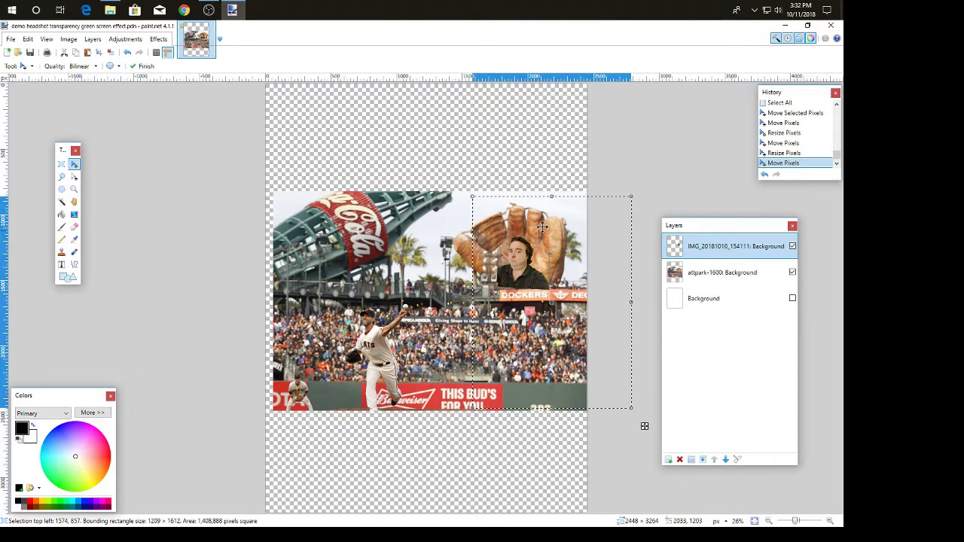
- Tilt the portrait about 3° counterclockwise, nudge it into position in the glove, and deselect it
left_click_drag(553, 190, 546, 188)
left_click_drag(519, 260, 524, 259)
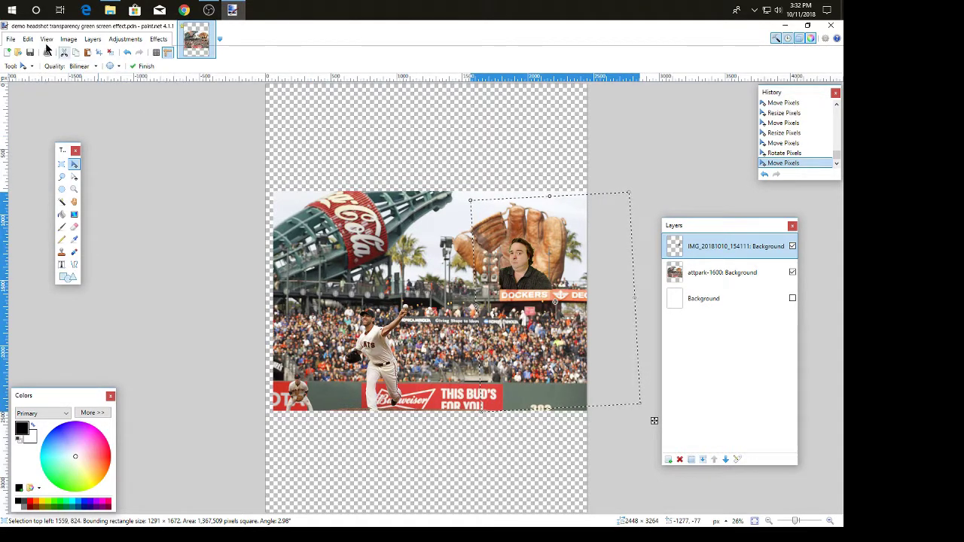
left_click(28, 41)
left_click(59, 227)
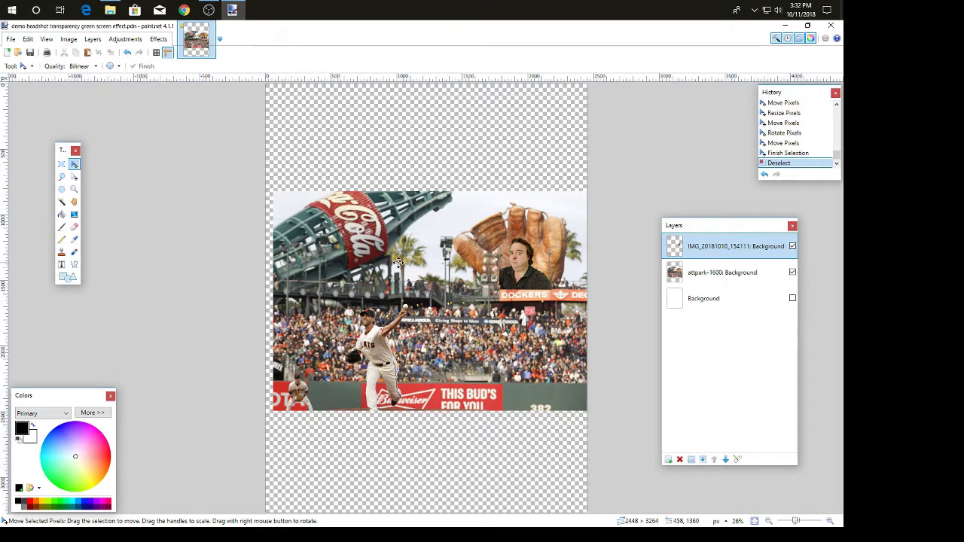
- Select the entire ballpark layer and shift it about 4 px left and 7 px down
left_click(719, 277)
key("ctrl+a")
mouse_move(351, 276)
left_mouse_down()
mouse_move(328, 274)
mouse_move(346, 276)
left_mouse_up()
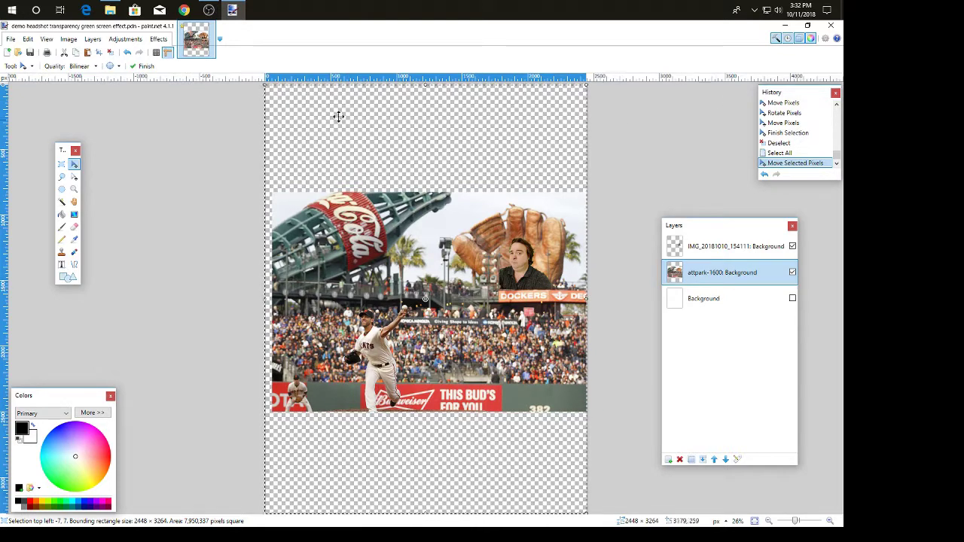
key("Right")
key("Right")
key("Right")
left_click(14, 40)
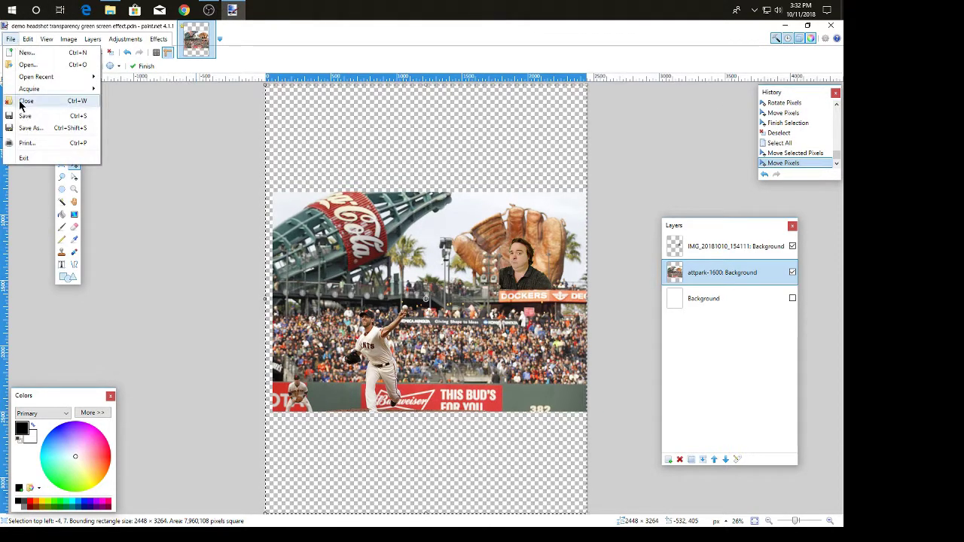
left_click(29, 128)
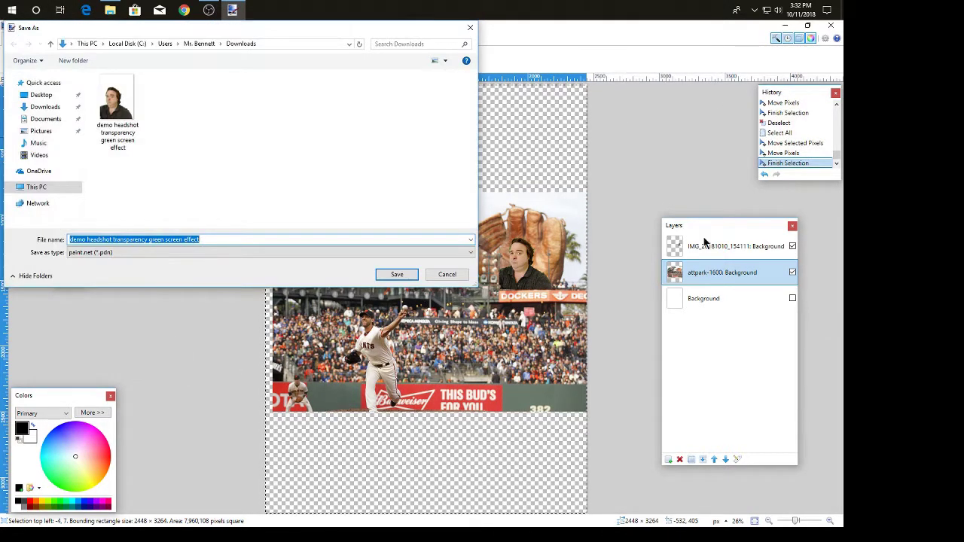
left_click(420, 254)
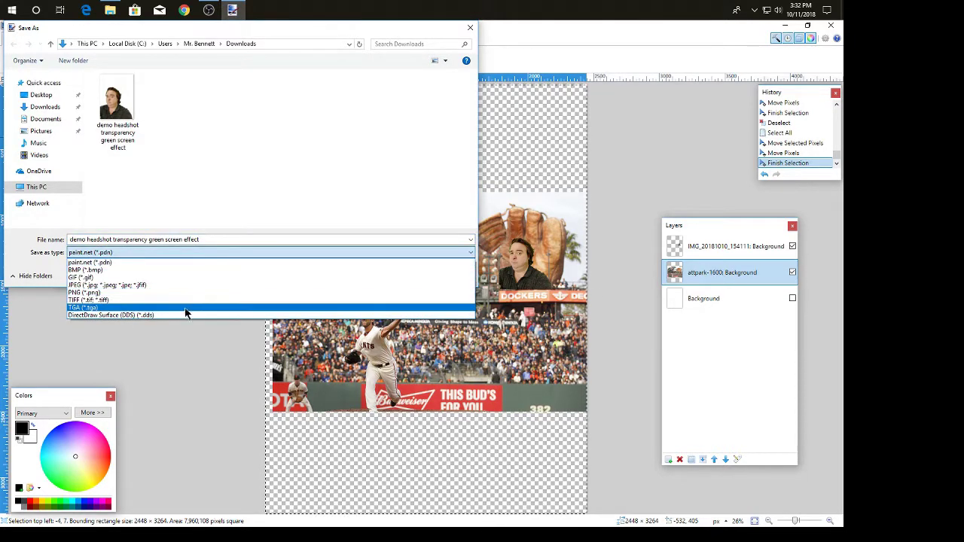
left_click(98, 293)
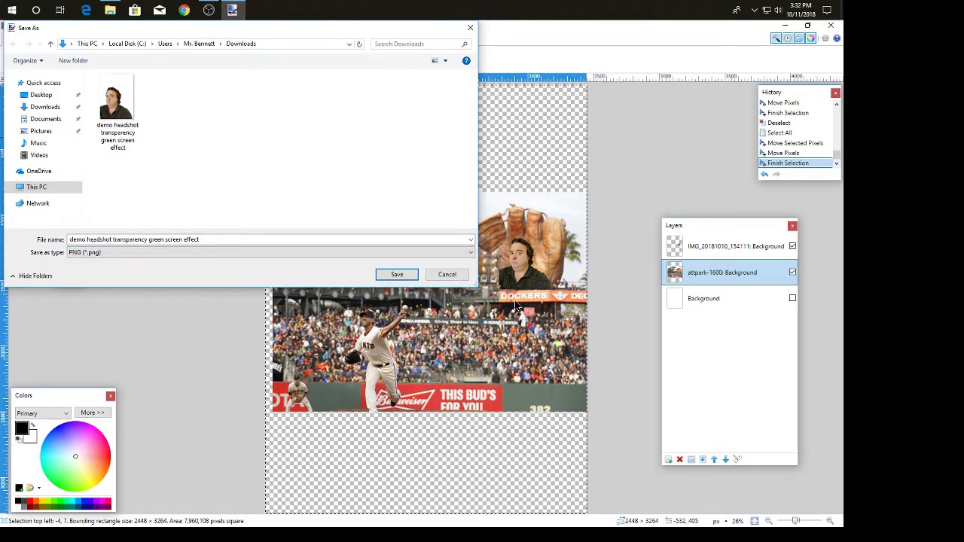
left_click(449, 276)
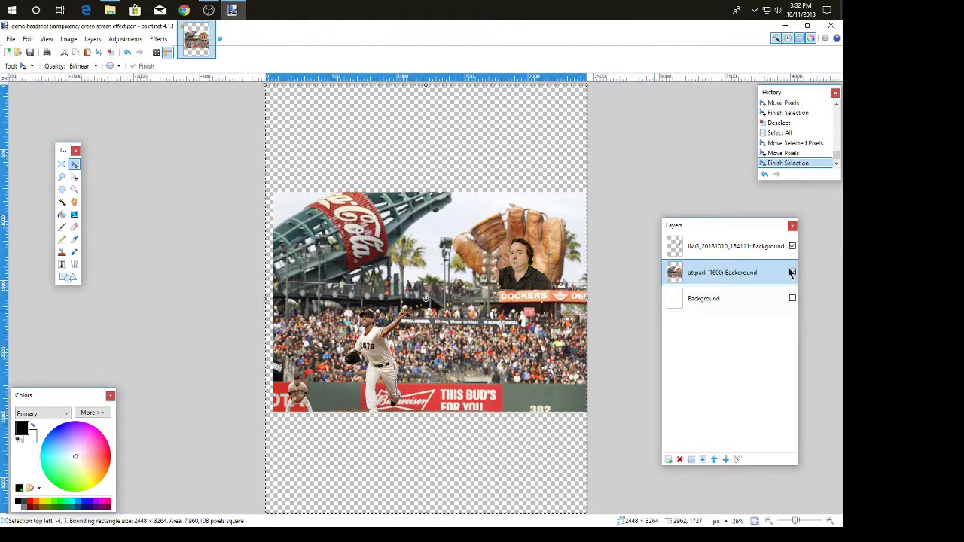
- Delete the attpark-1600 layer and import the Lincoln-statue-web image as a new layer
left_click(679, 460)
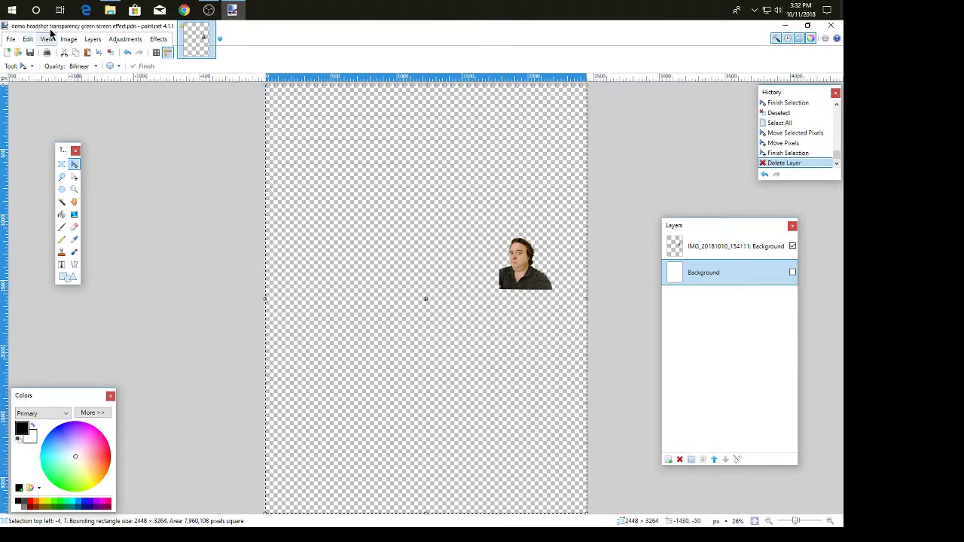
left_click(93, 38)
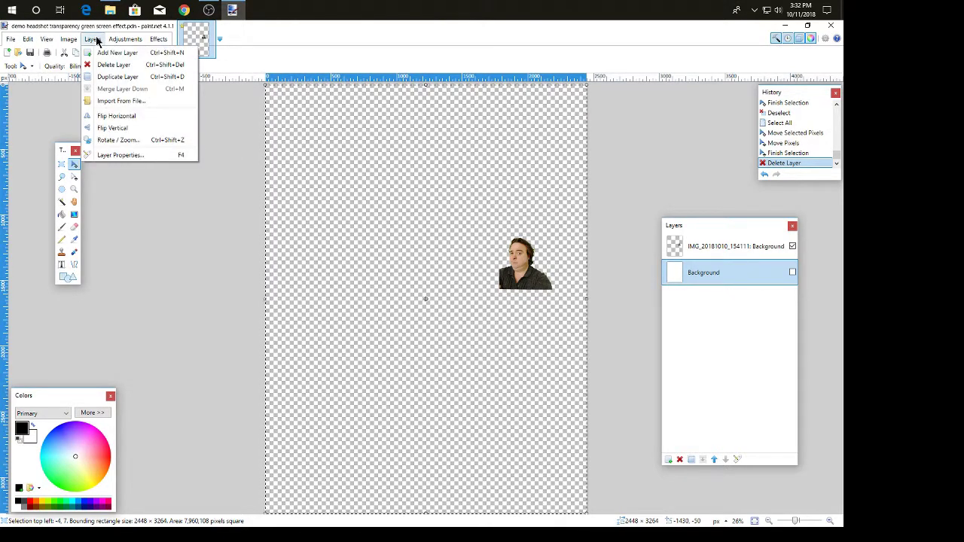
left_click(138, 103)
left_click(393, 104)
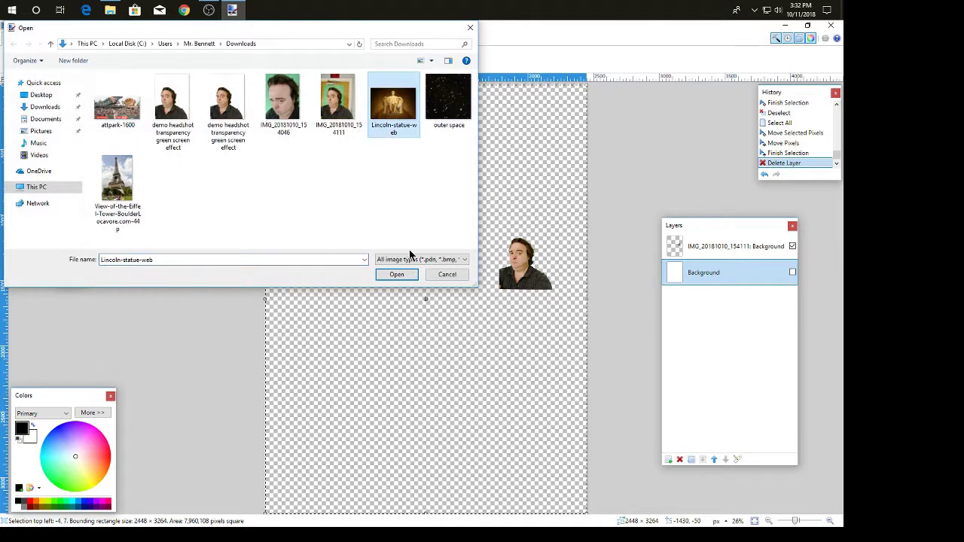
left_click(397, 275)
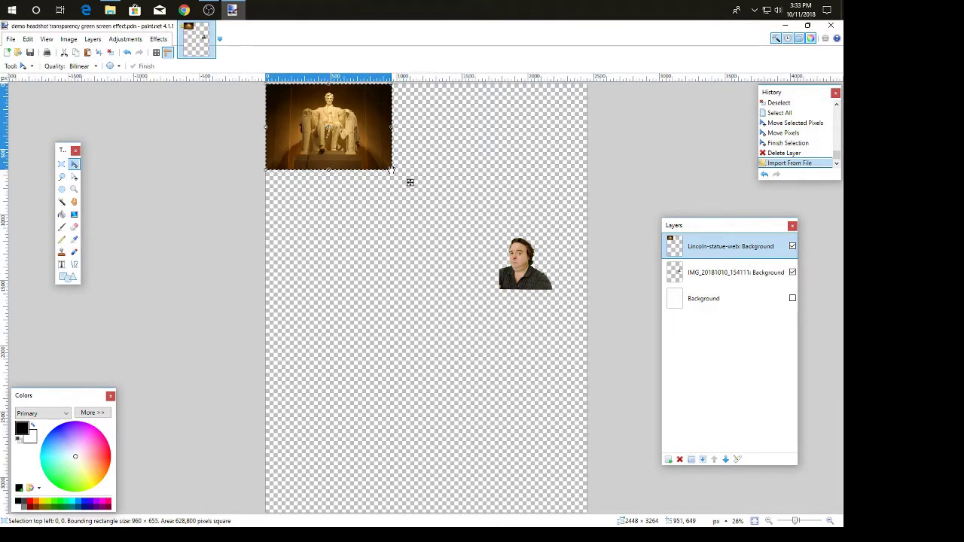
- Enlarge the Lincoln statue image to about 3069 × 2094 px and place its layer below the portrait layer
left_click_drag(391, 169, 668, 406)
left_click_drag(706, 274, 707, 246)
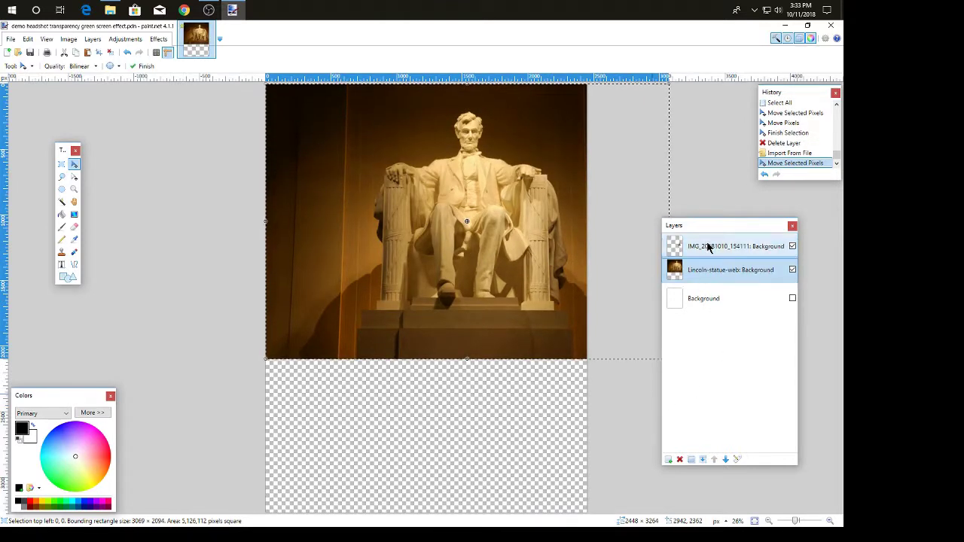
- Move the portrait over the Lincoln statue's head and enlarge its bounding rectangle to about 3469 × 2452 px, so the portrait covers the head
left_click(680, 255)
left_click_drag(533, 280, 476, 146)
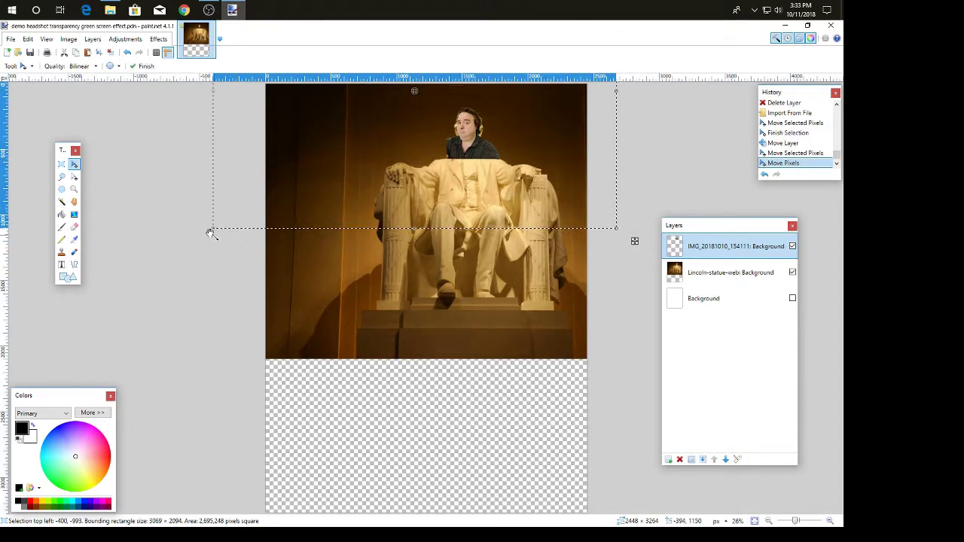
left_click_drag(211, 228, 182, 254)
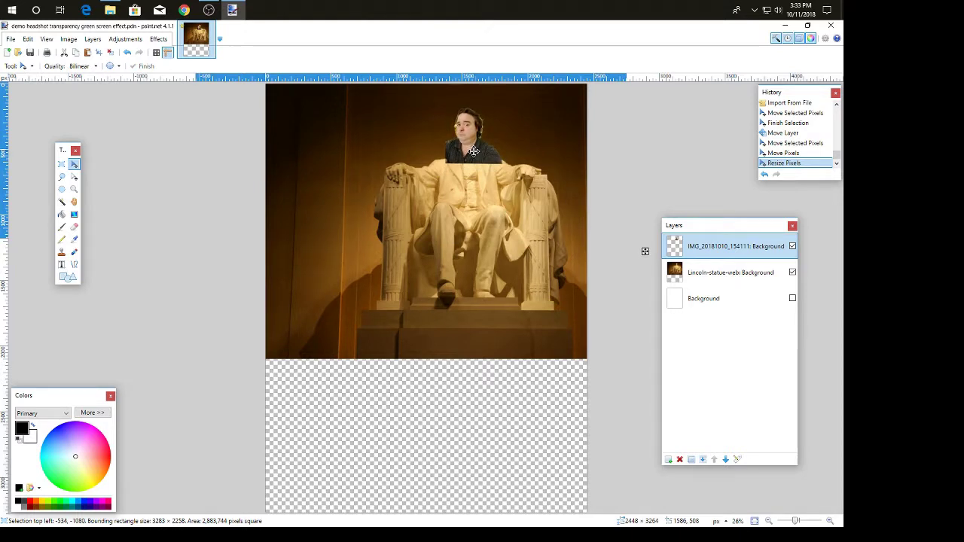
left_click_drag(473, 152, 474, 152)
left_click_drag(625, 239, 636, 244)
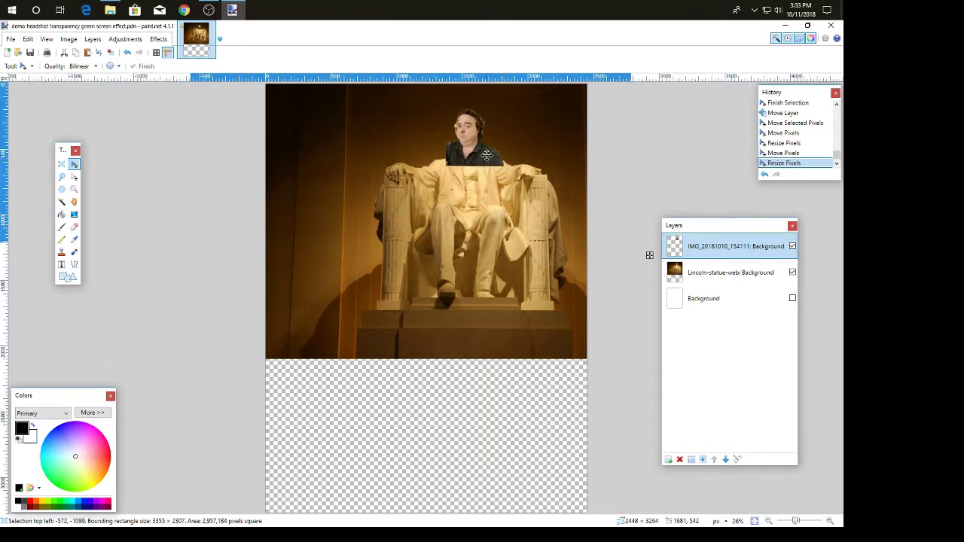
left_click_drag(486, 149, 487, 150)
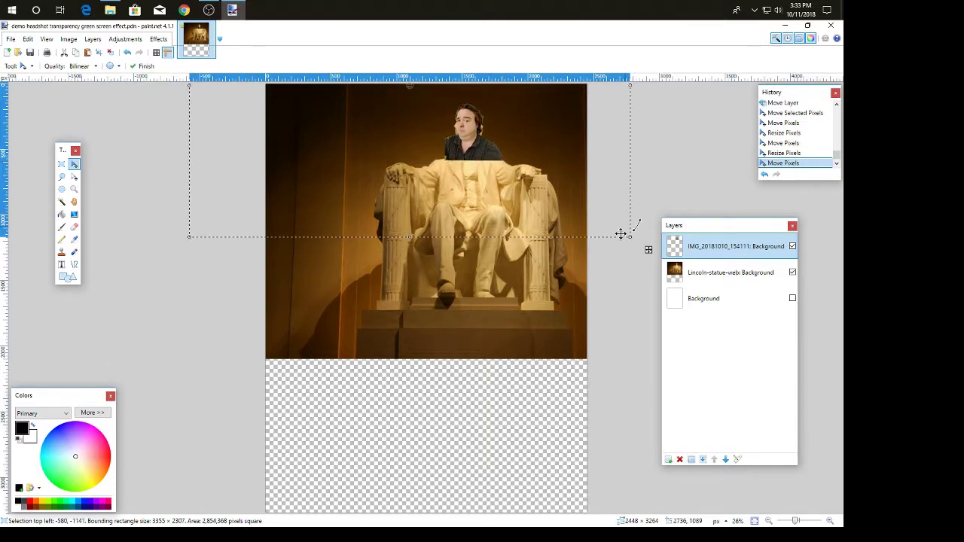
left_click_drag(630, 238, 645, 256)
left_click_drag(489, 170, 481, 164)
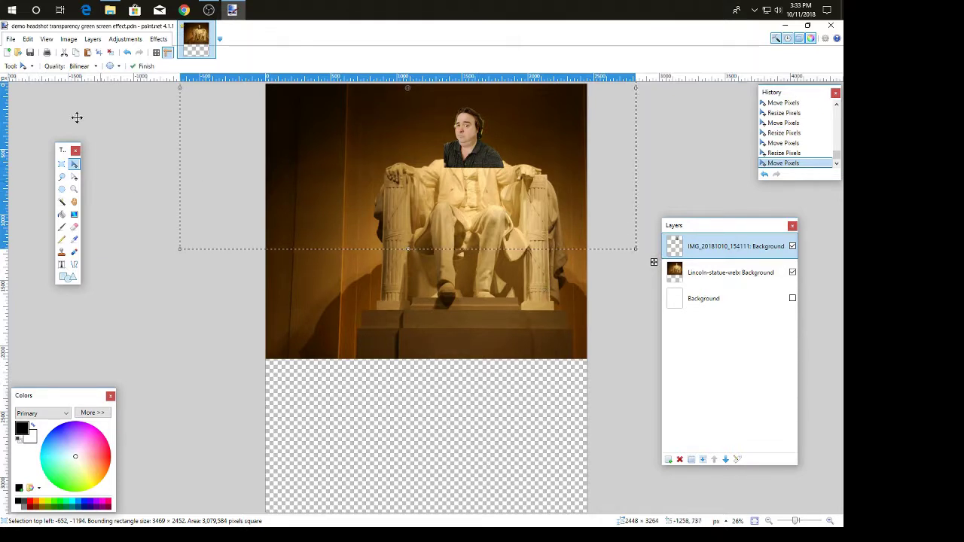
- Apply the Sepia adjustment to the portrait layer and select a rectangle about 234 × 353 px around the man's head
left_click(122, 41)
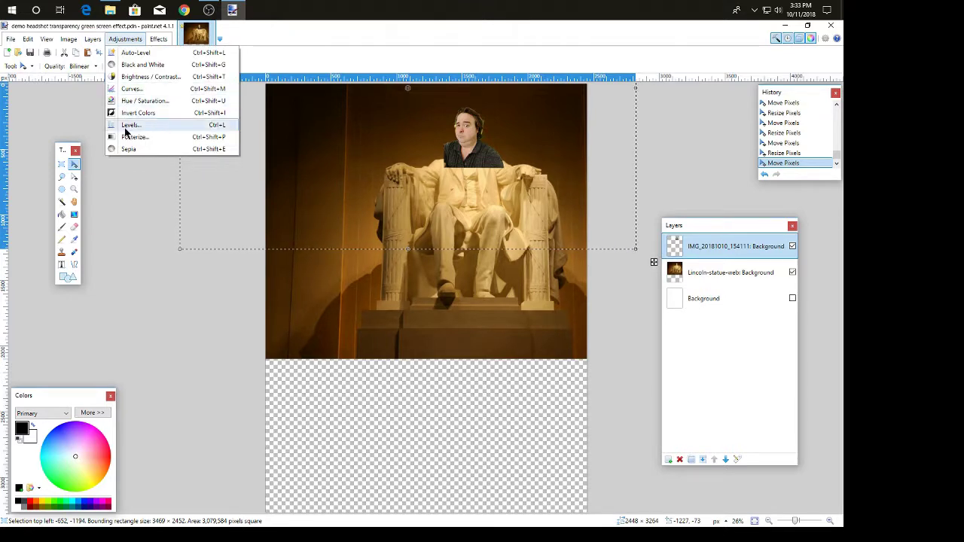
left_click(128, 150)
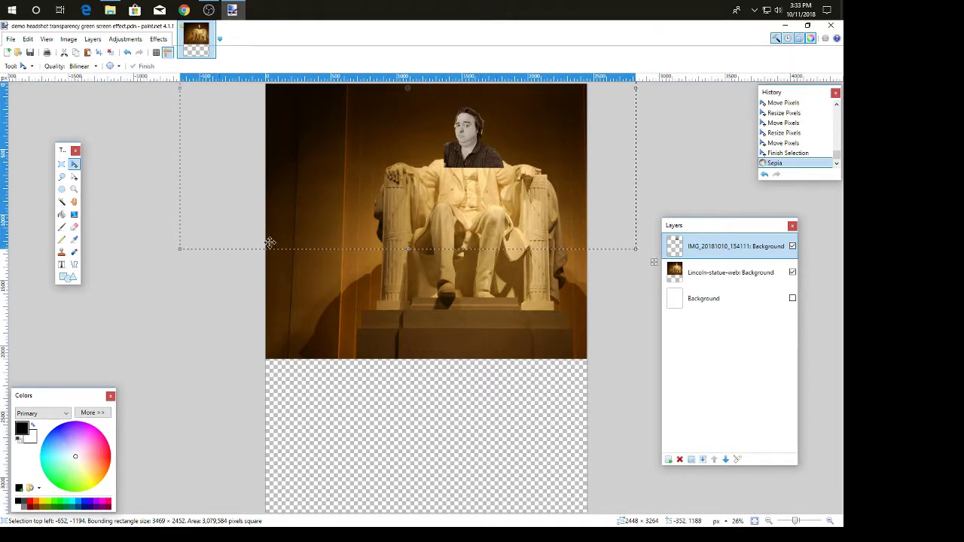
left_click(59, 165)
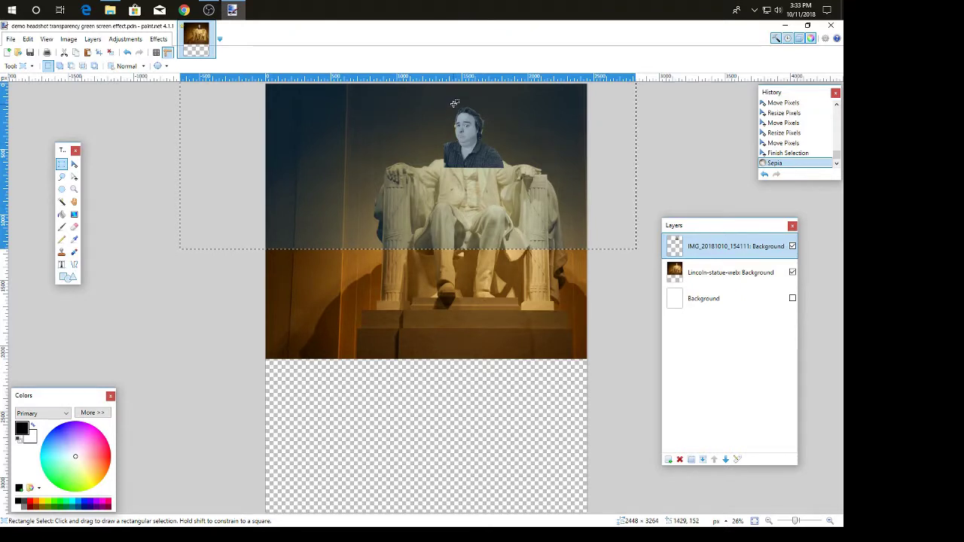
left_click_drag(454, 103, 481, 149)
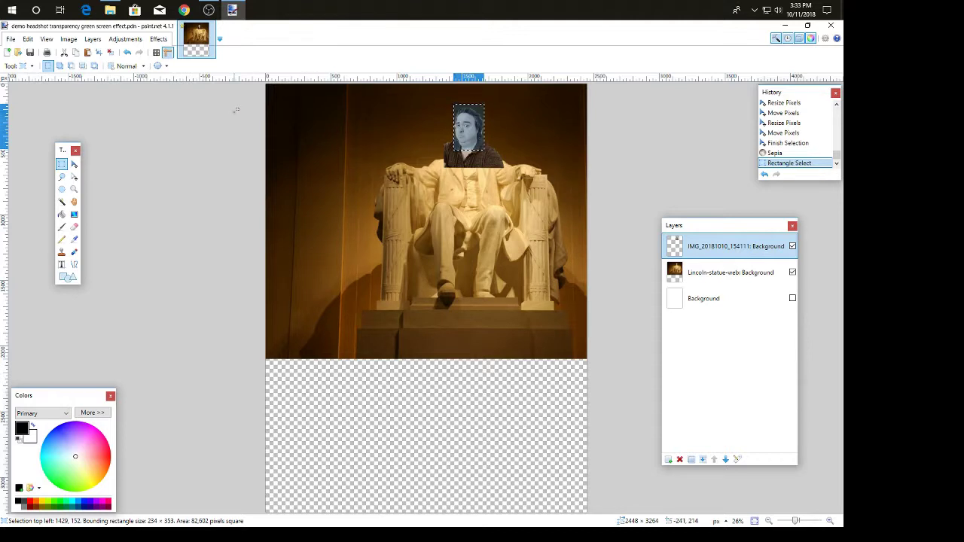
- Try cropping the image to the head selection with the statue layer visible, and undo the crop
left_click(99, 53)
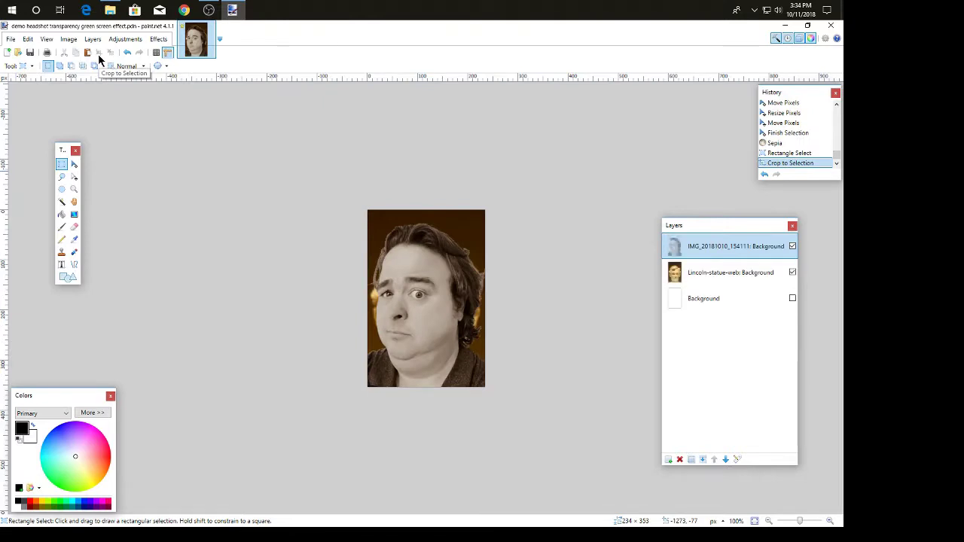
left_click(128, 52)
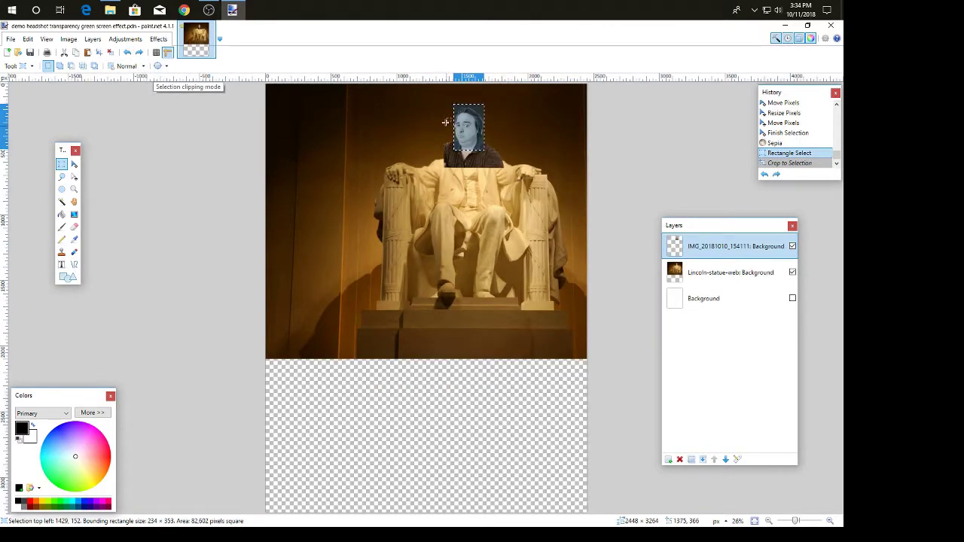
- Hide the Lincoln statue layer and crop the image to the selected head
left_click(792, 272)
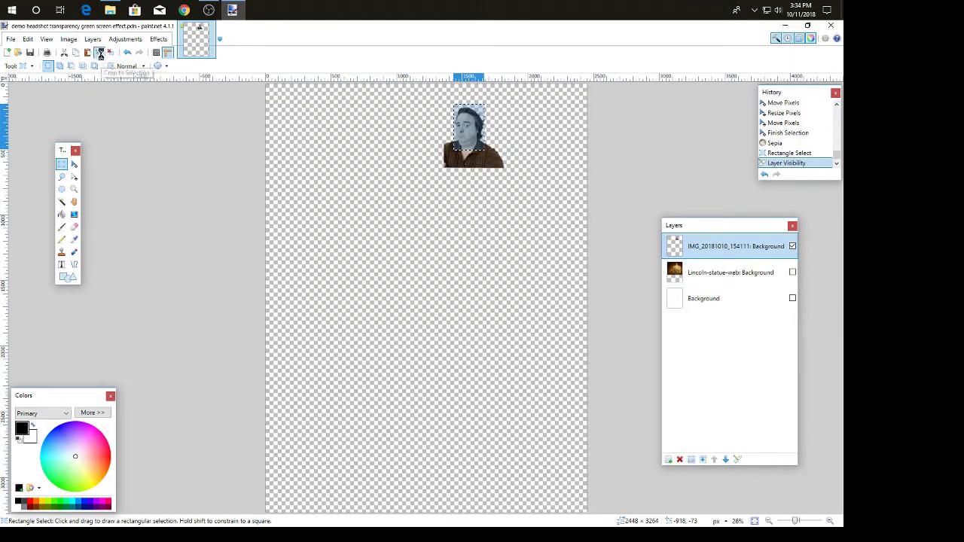
left_click(100, 54)
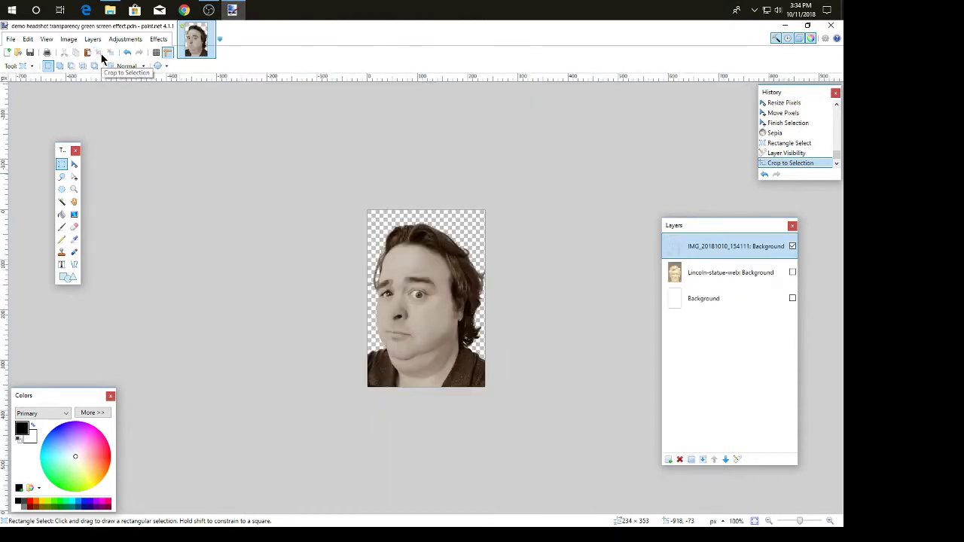
- Toggle the visibility of the statue and portrait layers on the cropped image to examine each layer's contribution
left_click(791, 272)
left_click(792, 272)
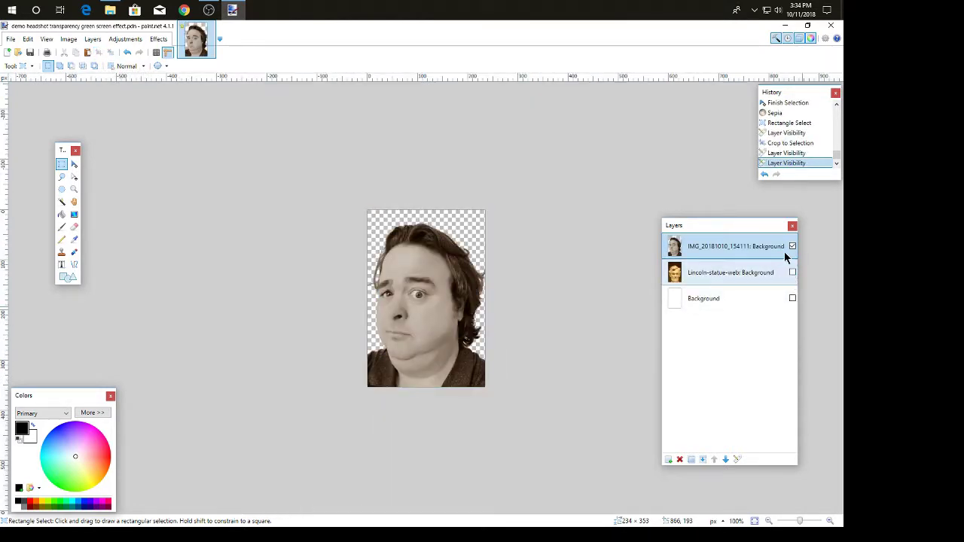
left_click(791, 246)
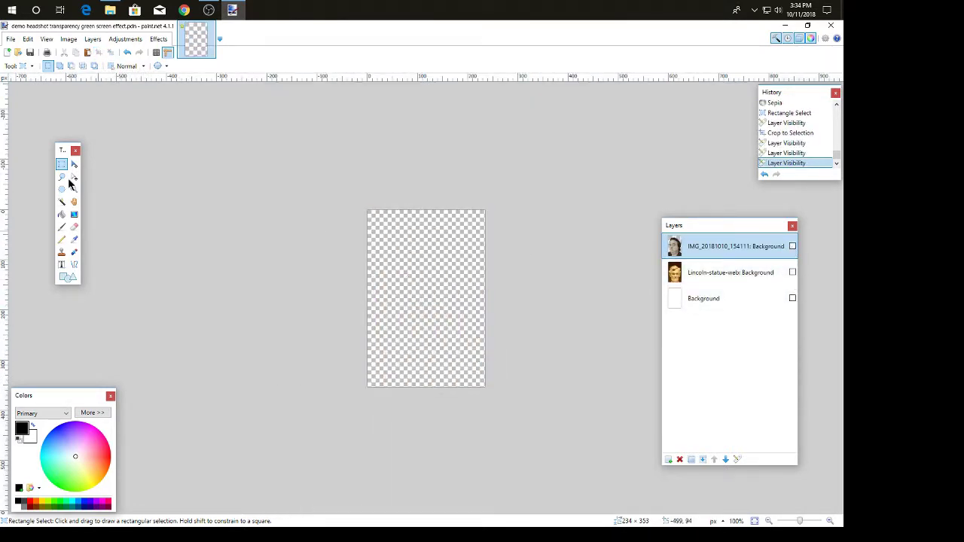
left_click(792, 246)
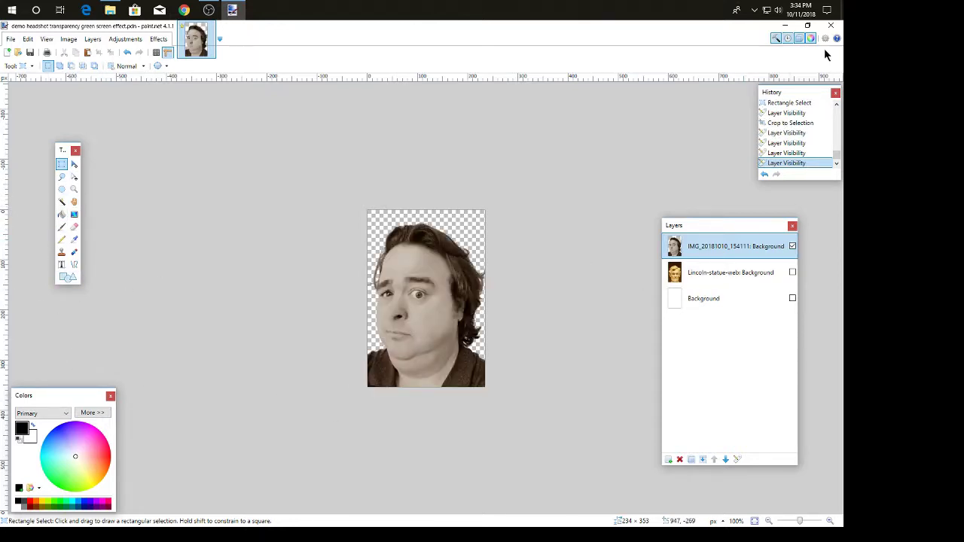
- Close the image editor, discarding the unsaved changes, and switch to Google Chrome
left_click(831, 25)
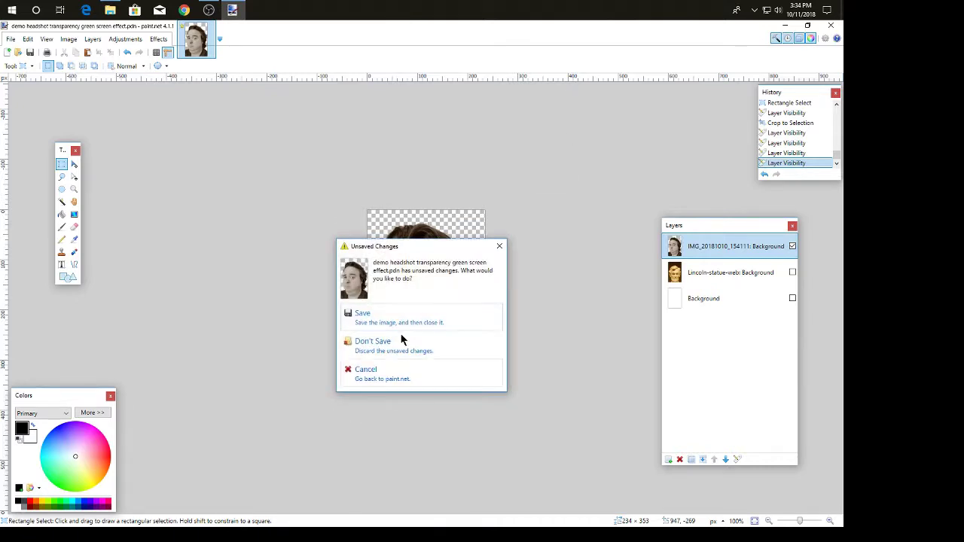
left_click(390, 351)
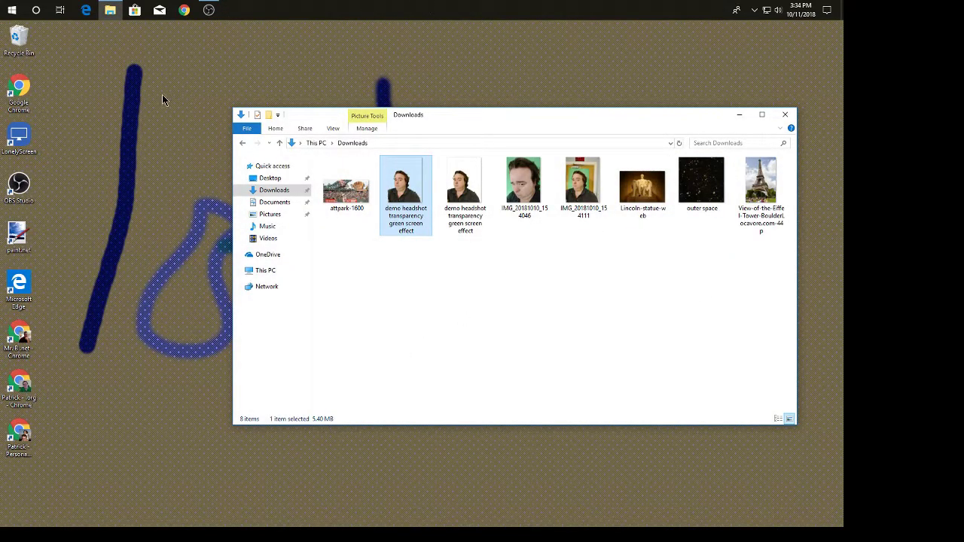
left_click(184, 9)
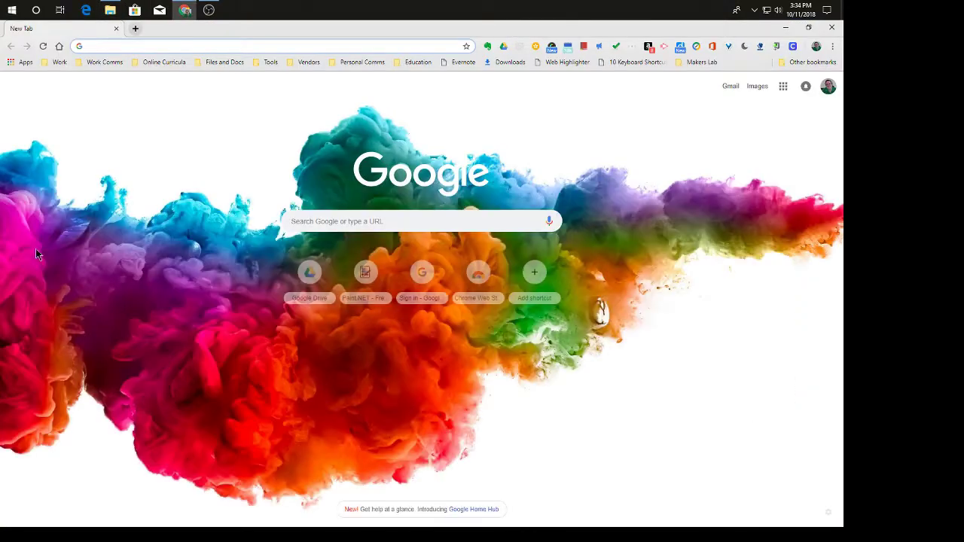
- Open draw.io in the browser and authorize Google Drive as the storage for diagrams
type("d")
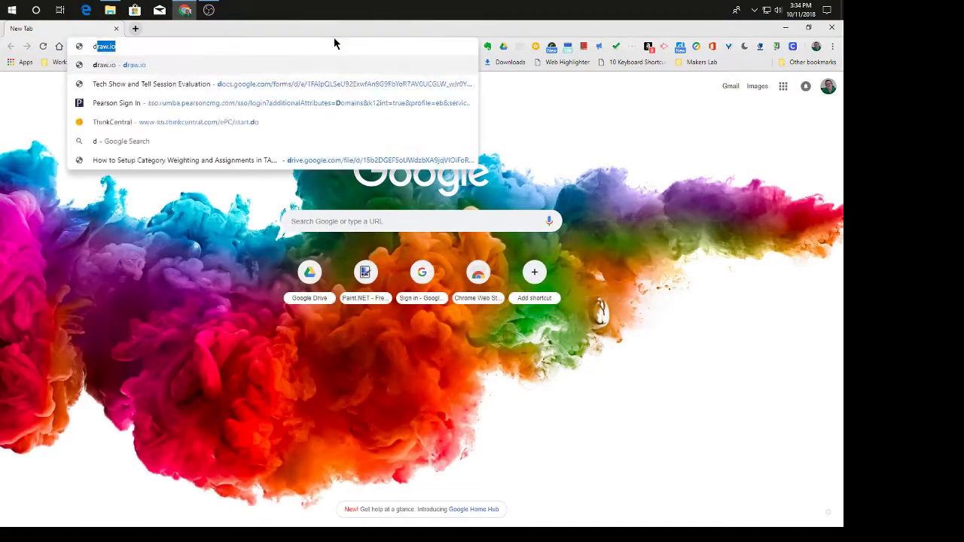
type("raw.io")
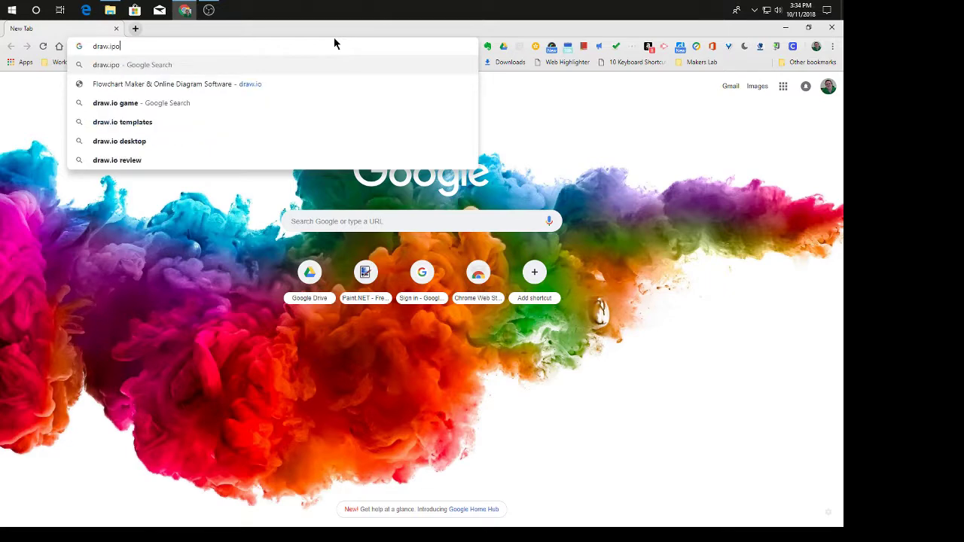
key("Return")
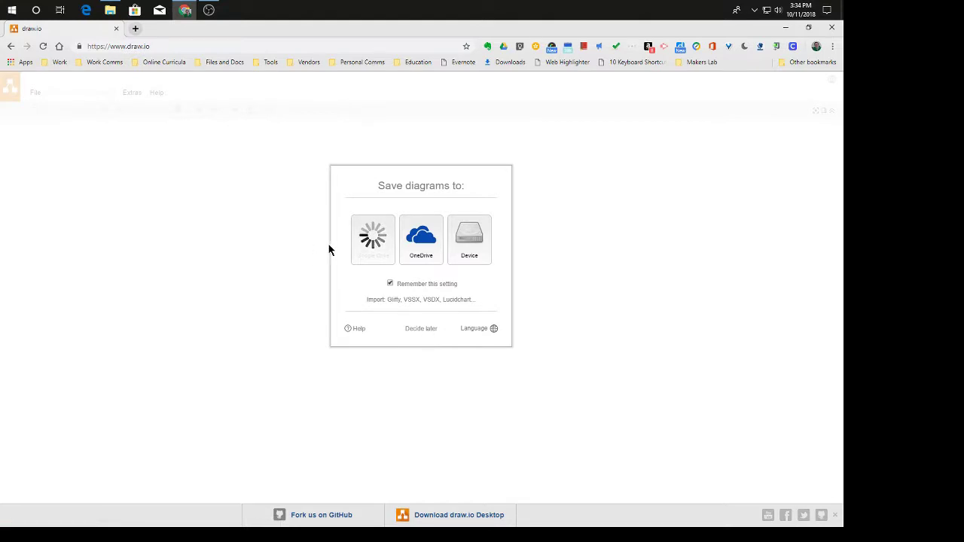
left_click(369, 248)
left_click(395, 239)
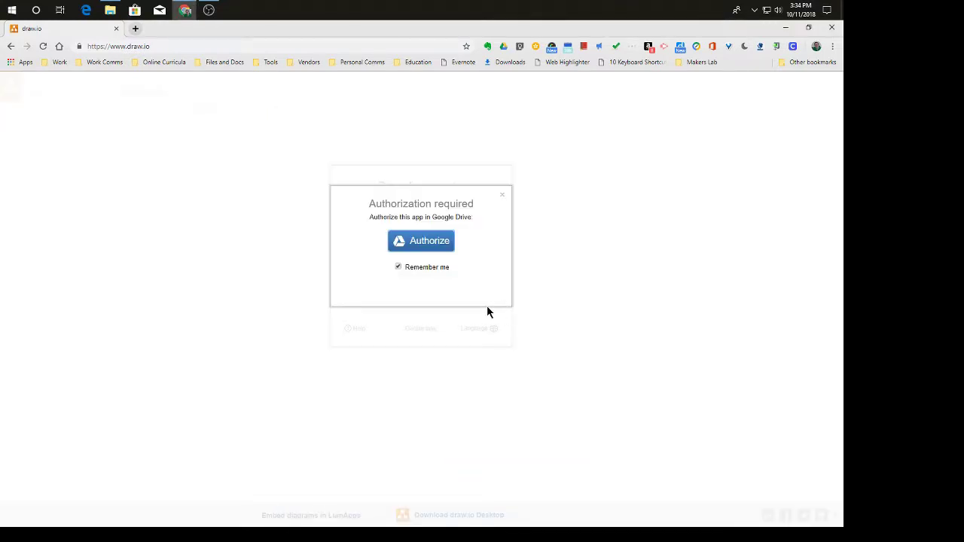
- Create a blank diagram named Untitled Diagram.html in the root folder of Google Drive
left_click(463, 232)
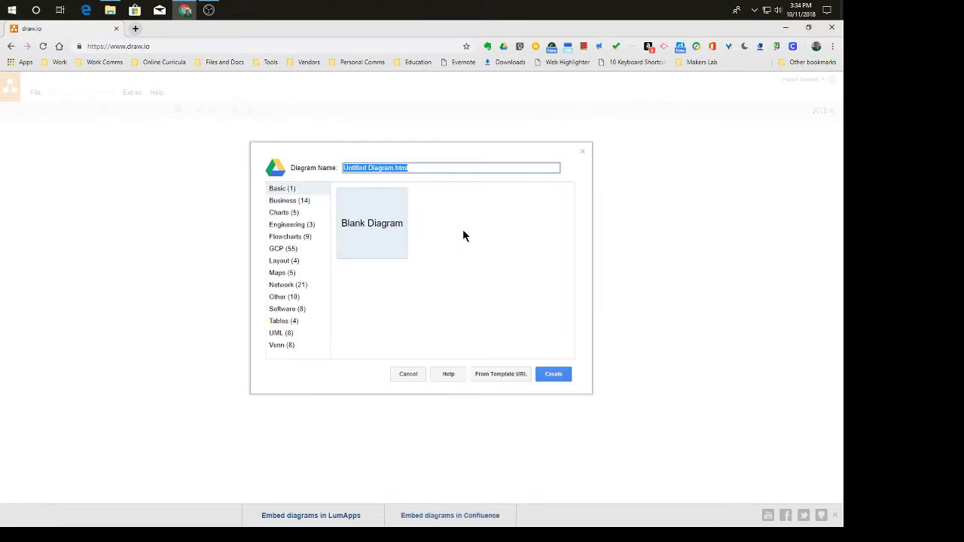
left_click(553, 374)
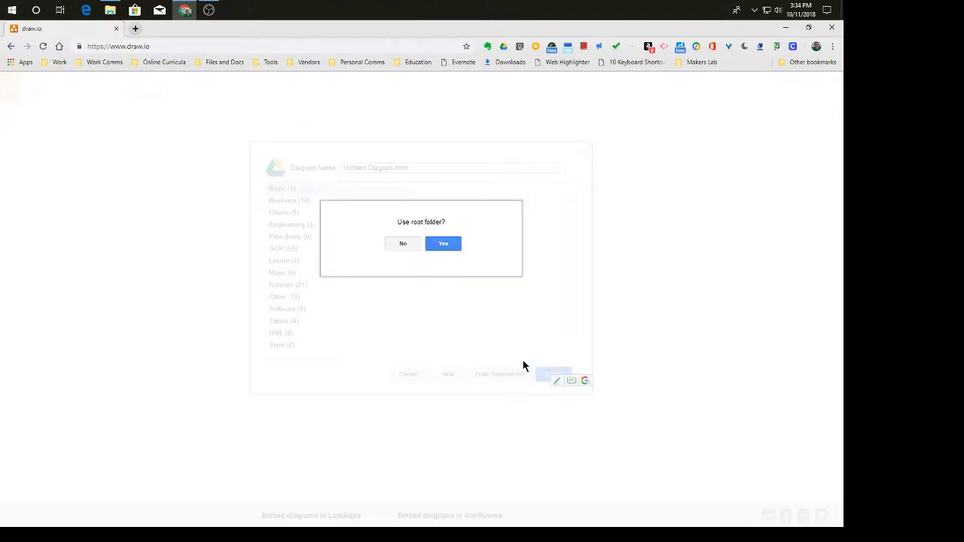
left_click(444, 244)
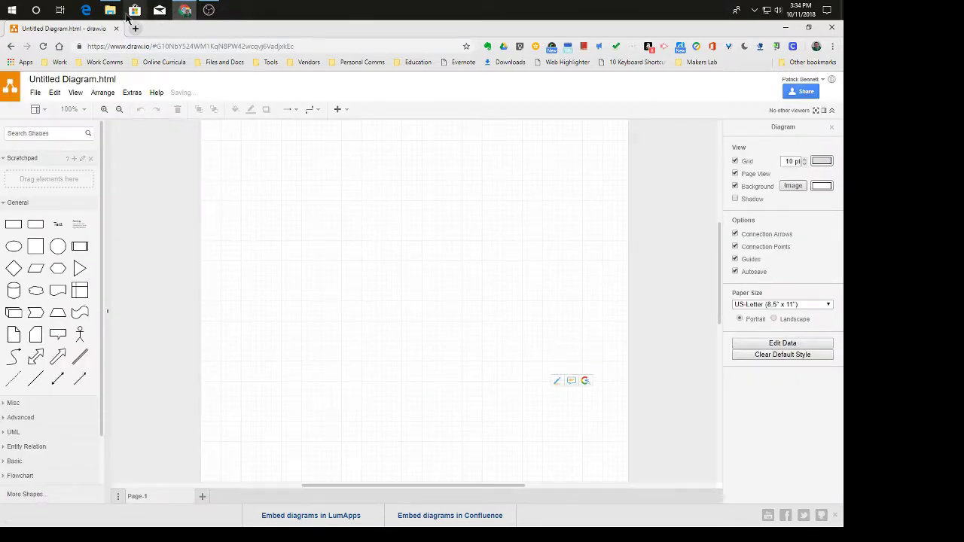
- Dock the Downloads folder window to the right half of the screen and close the draw.io browser window
left_click(113, 11)
left_click_drag(520, 113, 731, 141)
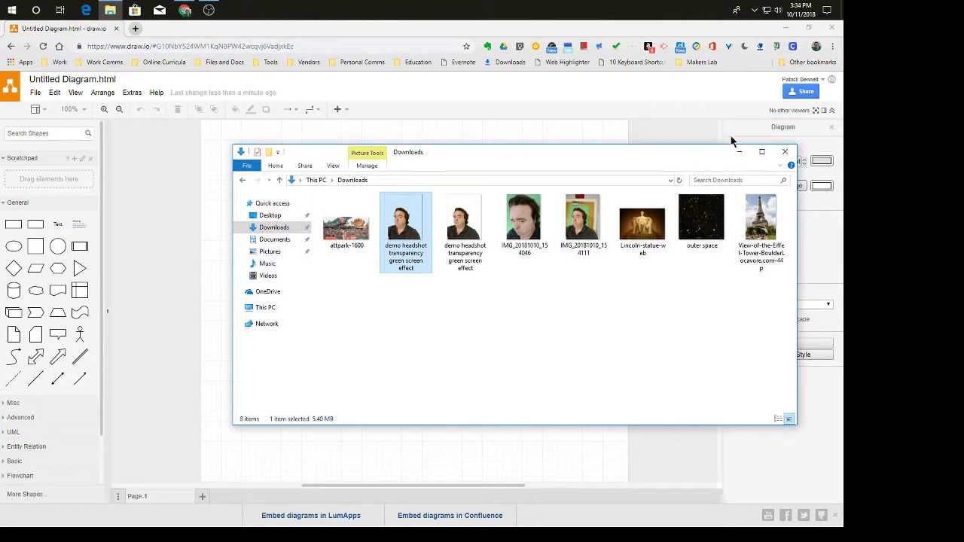
left_click_drag(622, 158, 843, 138)
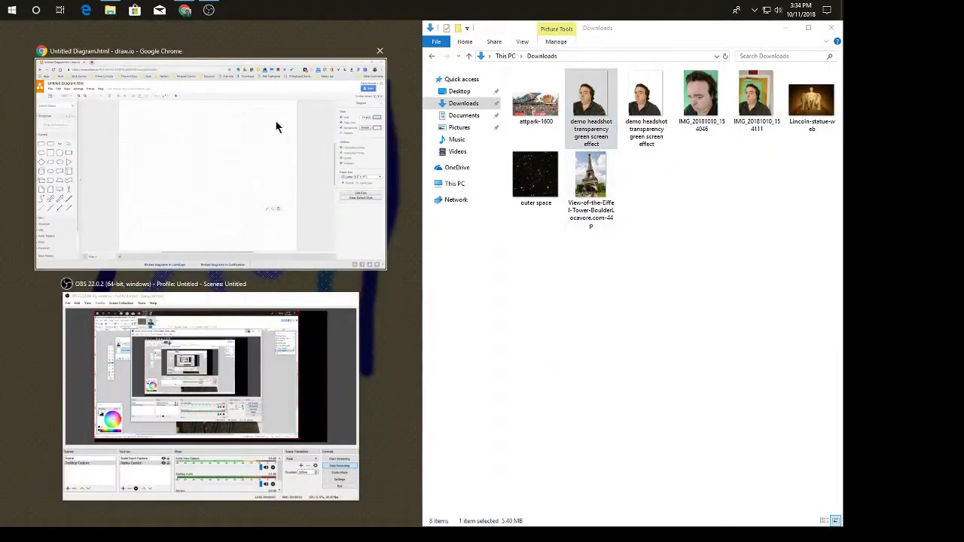
left_click(380, 51)
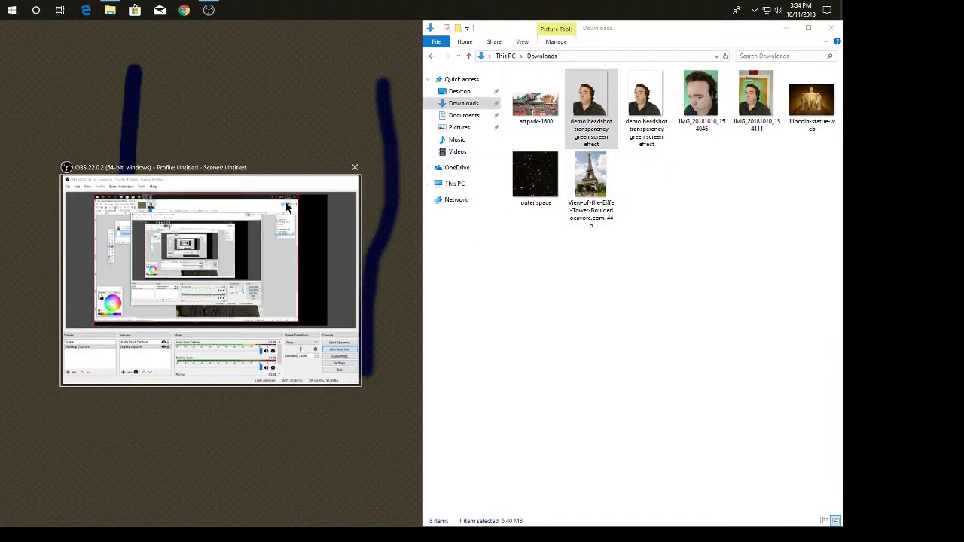
left_click(200, 87)
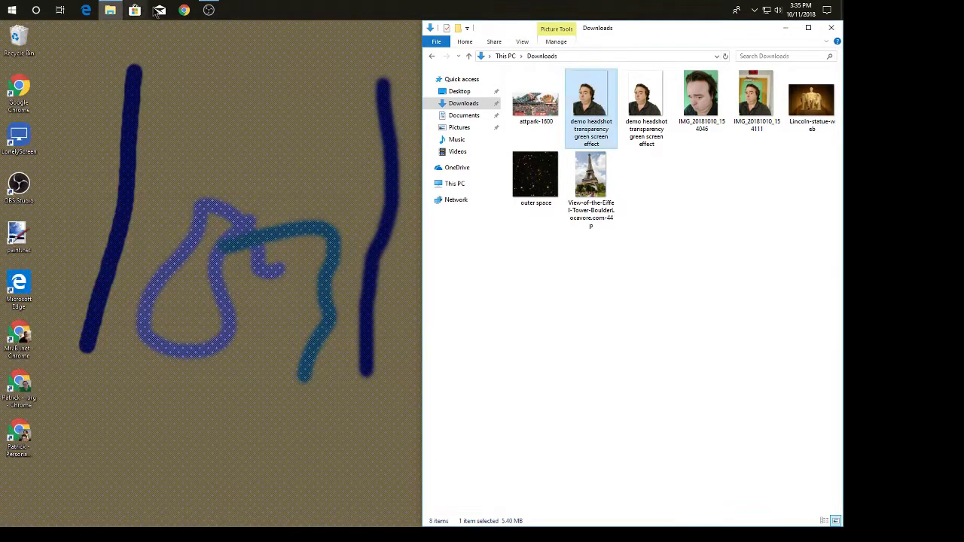
- Switch back to Google Chrome, load draw.io and open the existing Untitled Diagram.html from Google Drive
left_click(187, 10)
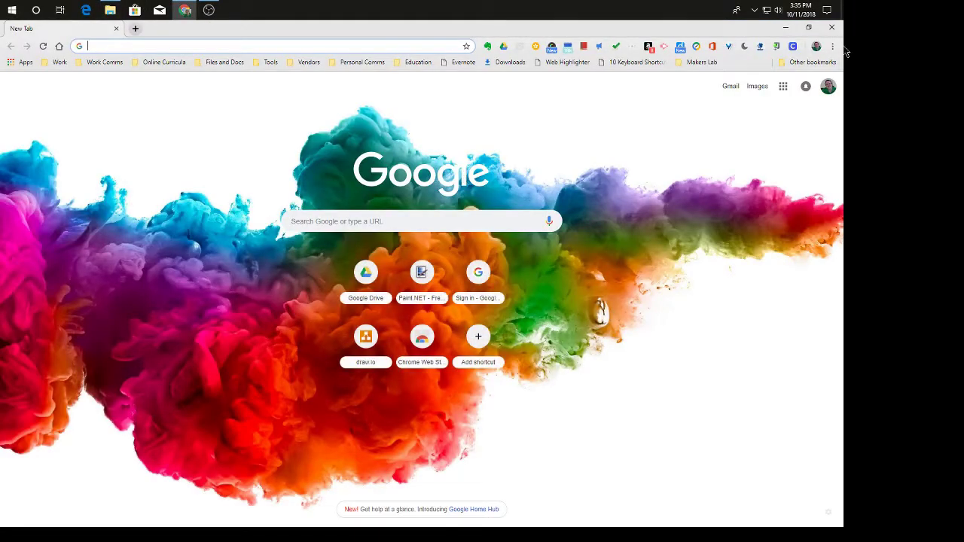
type("draw.io")
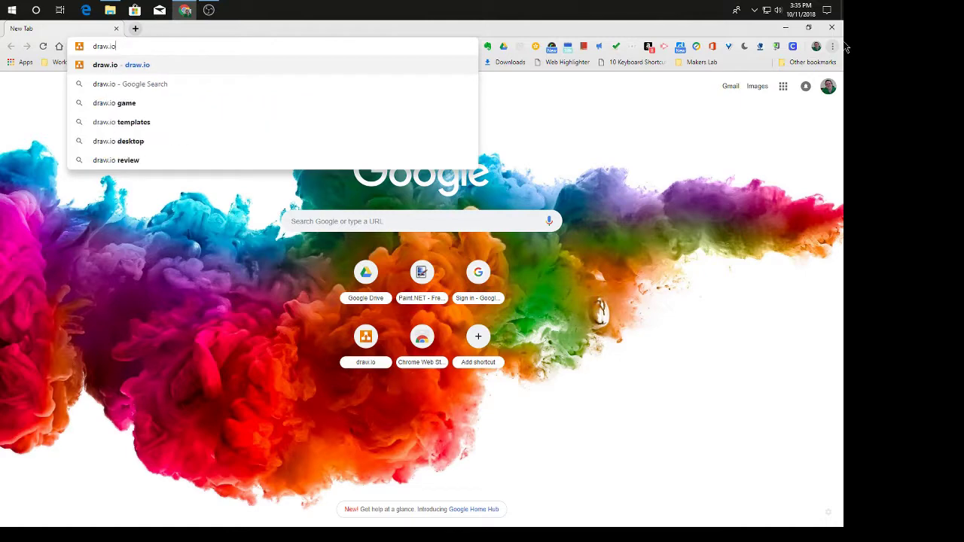
key("Return")
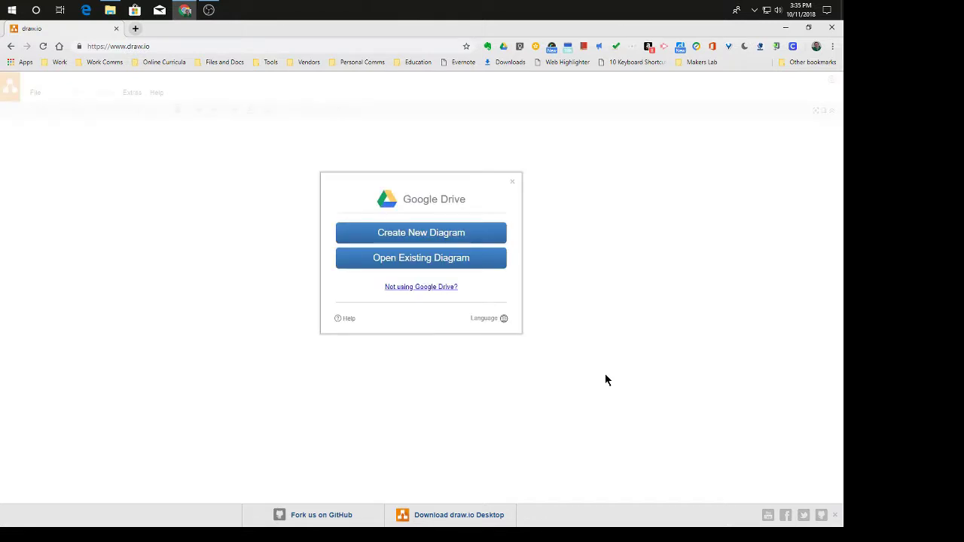
left_click(447, 258)
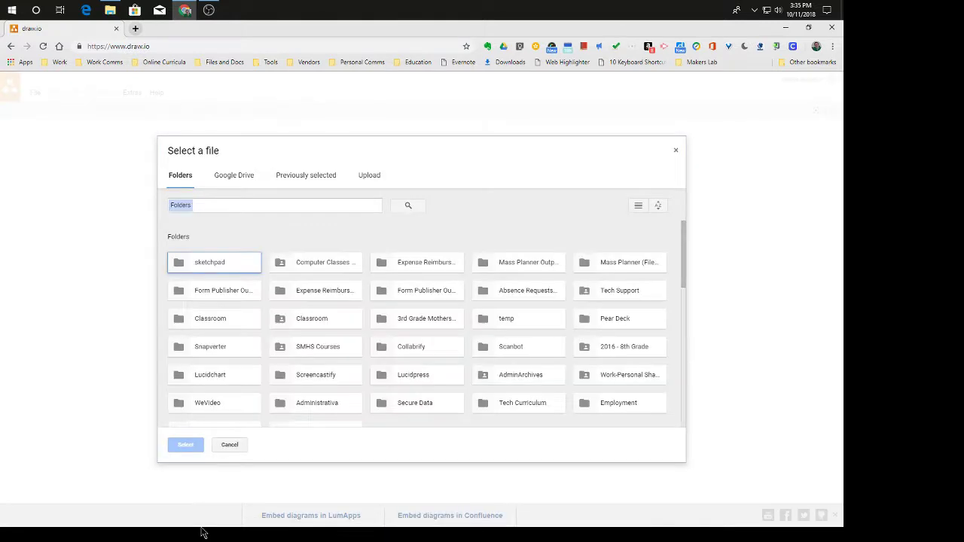
scroll(336, 417, "down", 5)
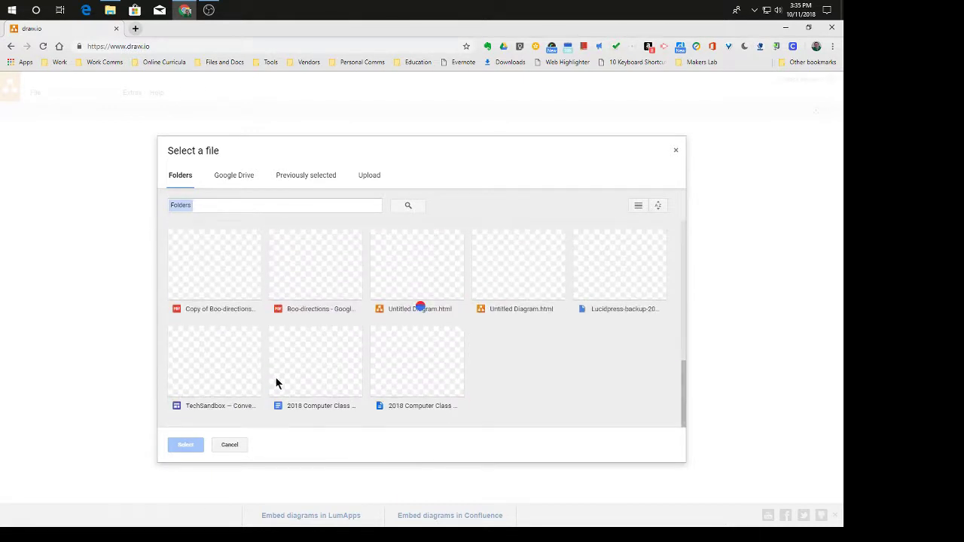
double_click(418, 259)
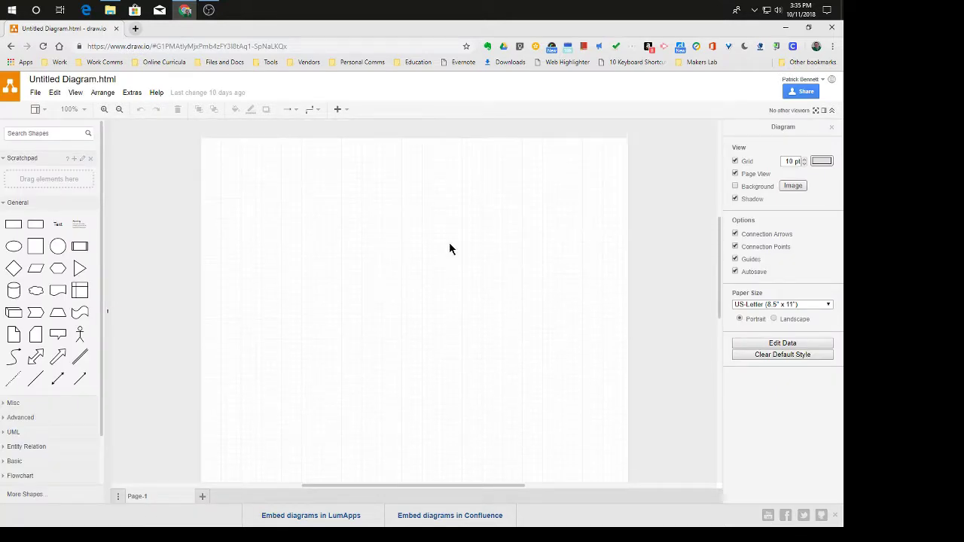
- Try to insert the demo headshot transparency PNG from Downloads into the diagram at actual size
left_click(110, 10)
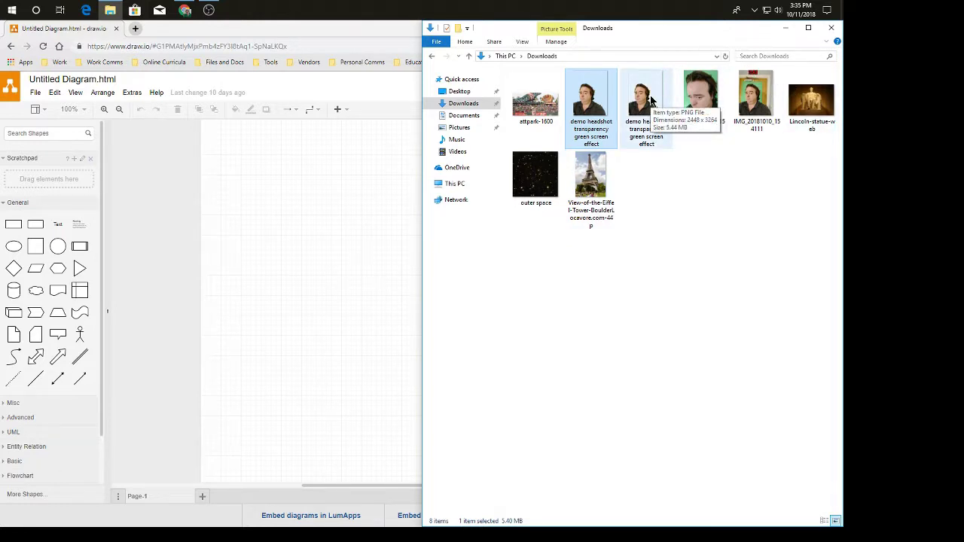
mouse_move(650, 100)
left_mouse_down()
mouse_move(553, 232)
mouse_move(354, 241)
mouse_move(329, 227)
left_mouse_up()
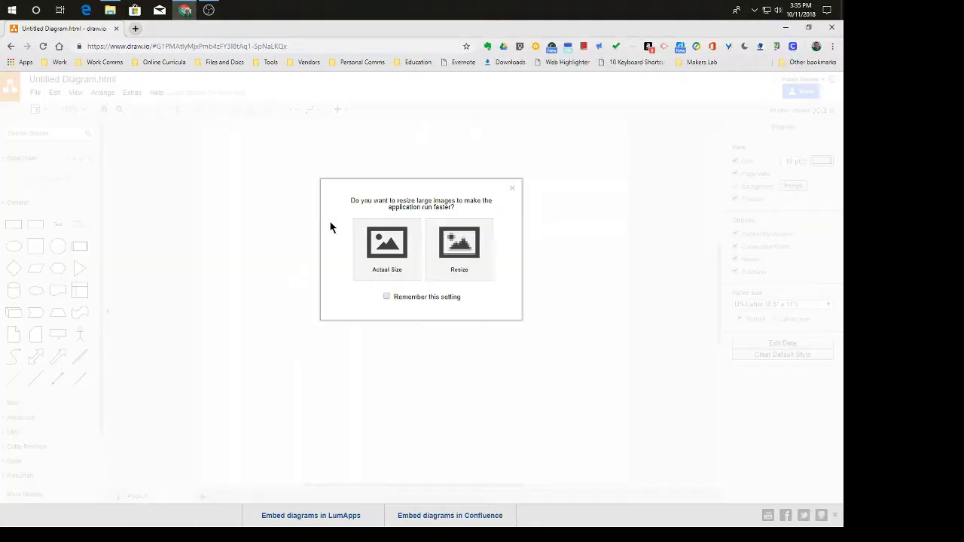
left_click(385, 256)
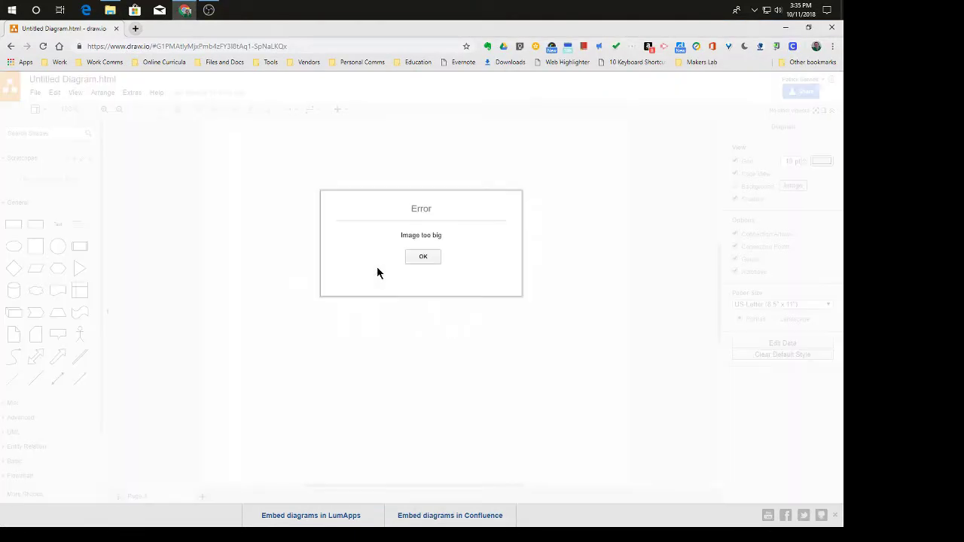
left_click(422, 256)
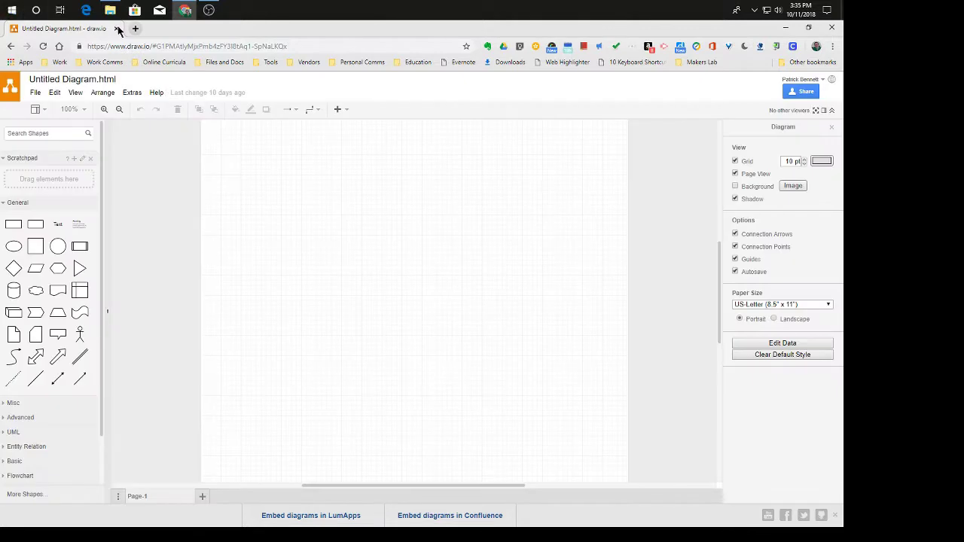
- Insert the demo headshot transparency PNG from Downloads into the diagram with the Resize option
left_click(110, 9)
left_click_drag(644, 102, 333, 305)
left_click(471, 251)
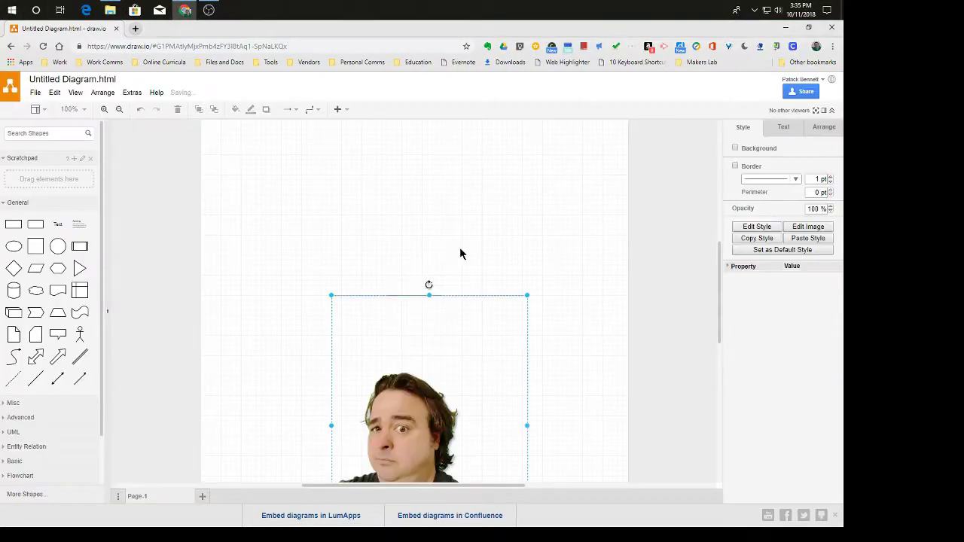
- Shrink the portrait to less than half its size and place it near the upper right corner of the page
left_click_drag(430, 405, 350, 286)
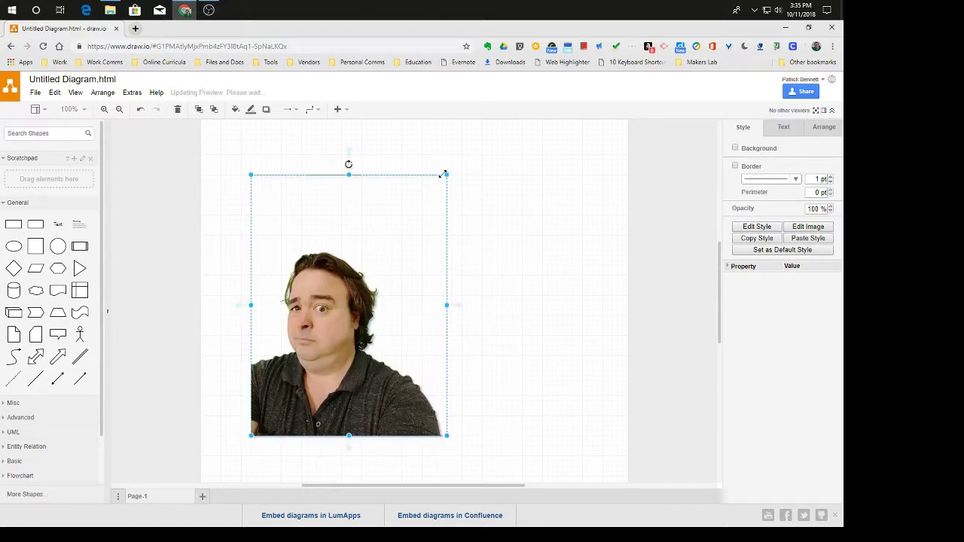
left_click_drag(443, 174, 306, 325)
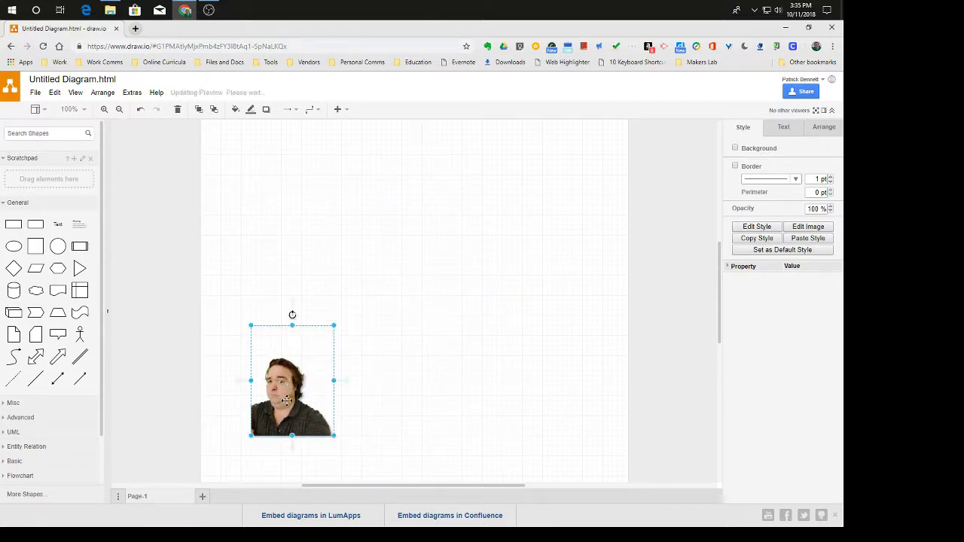
left_click_drag(287, 399, 537, 213)
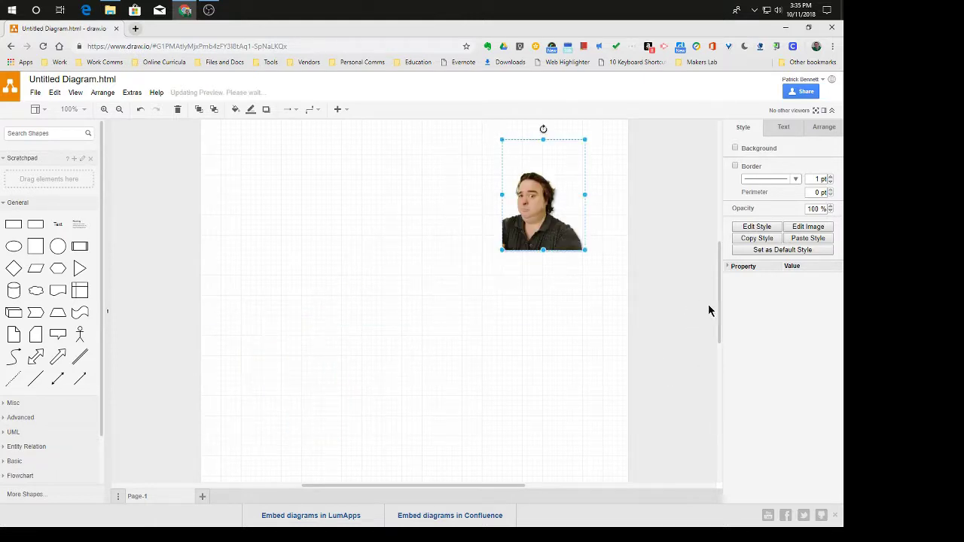
left_click_drag(720, 313, 716, 278)
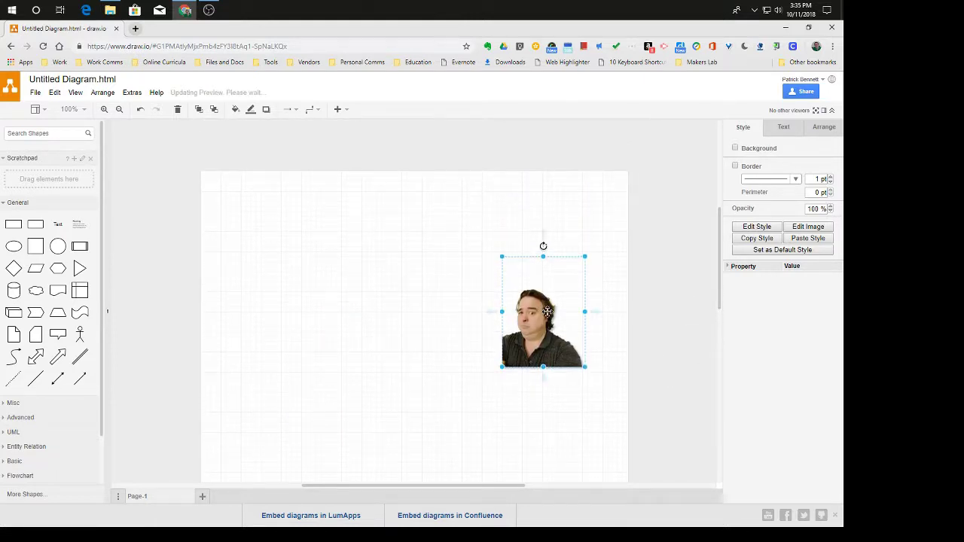
left_click_drag(548, 311, 570, 264)
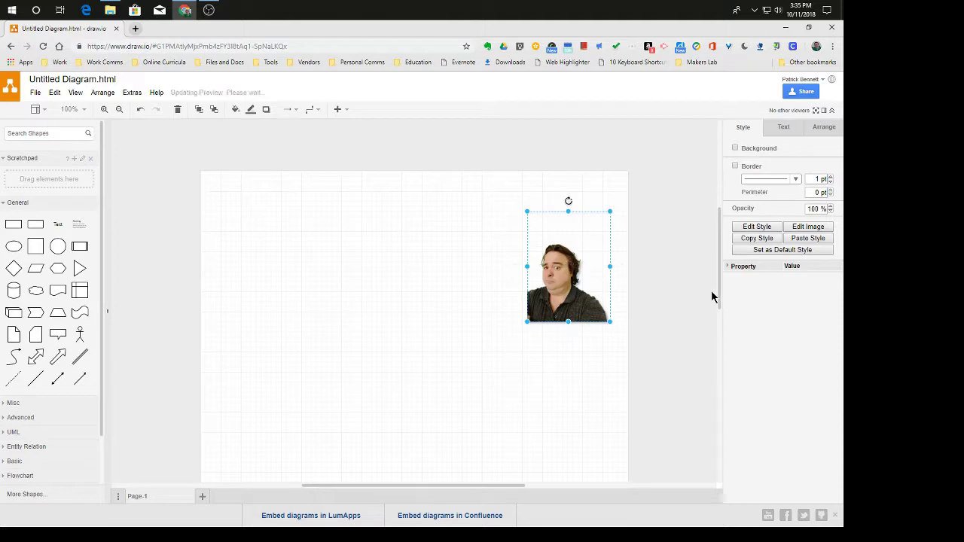
- Add a text box, delete the stray connector line, and stretch the box across the area left of the portrait
left_click(58, 224)
left_click(266, 249)
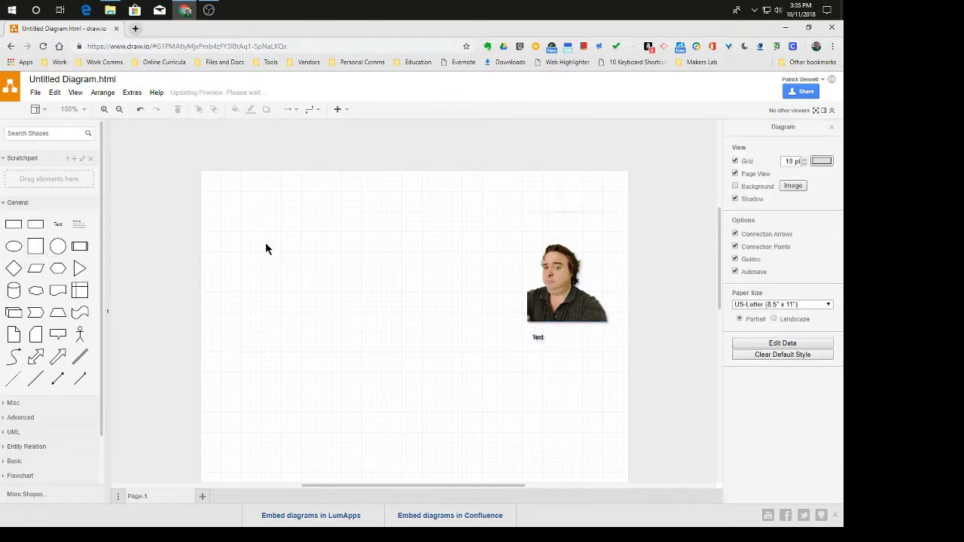
left_click_drag(532, 334, 336, 316)
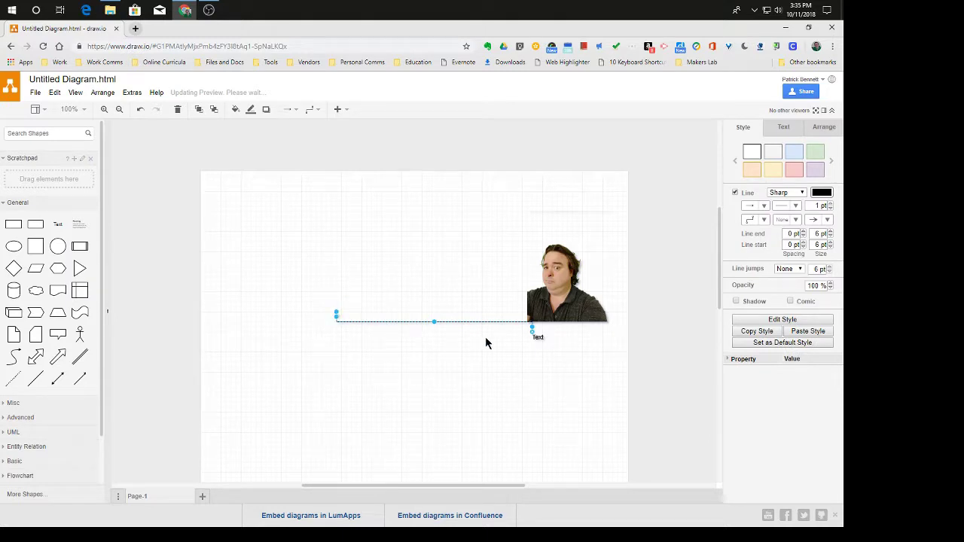
key("Delete")
left_click_drag(533, 337, 435, 316)
- Replace the placeholder text with the teacher's name and a second line reading "Computers and Technology"
double_click(397, 287)
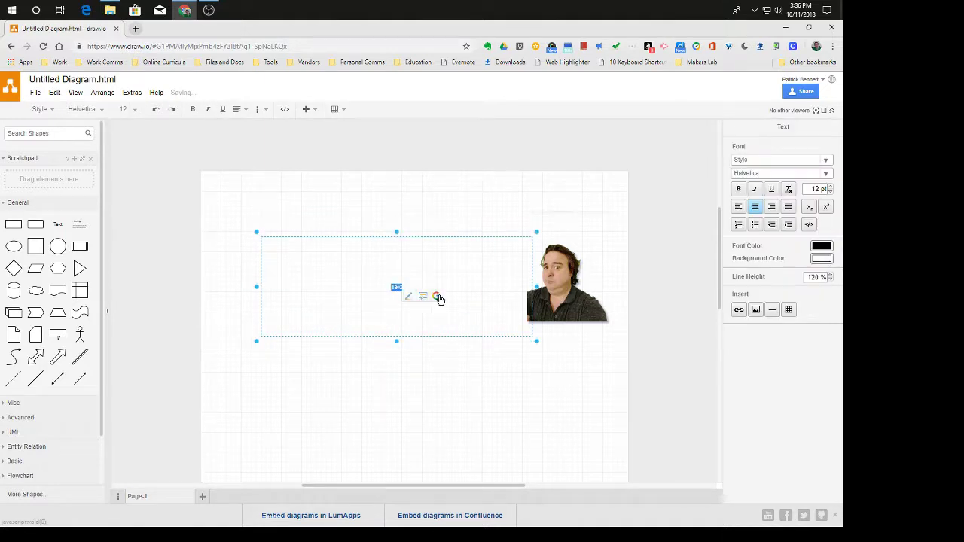
type("Mr. Bennett")
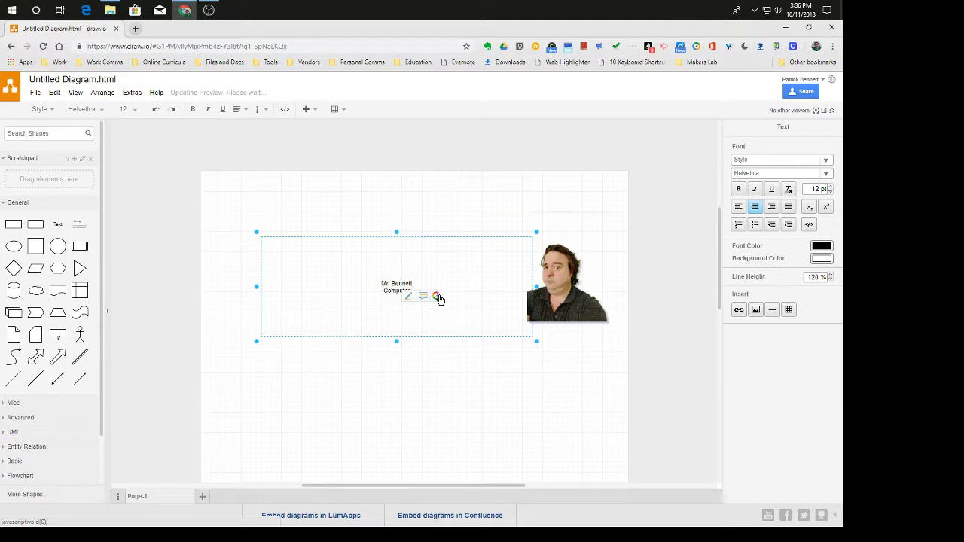
type("echnology")
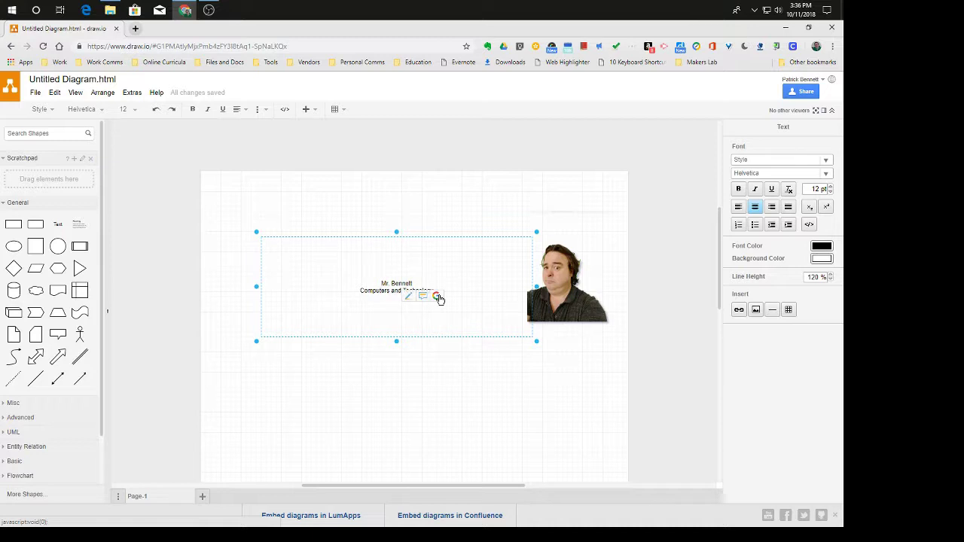
left_click(415, 392)
- Set the font size of the name and subject text box to 23 pt
left_click(386, 307)
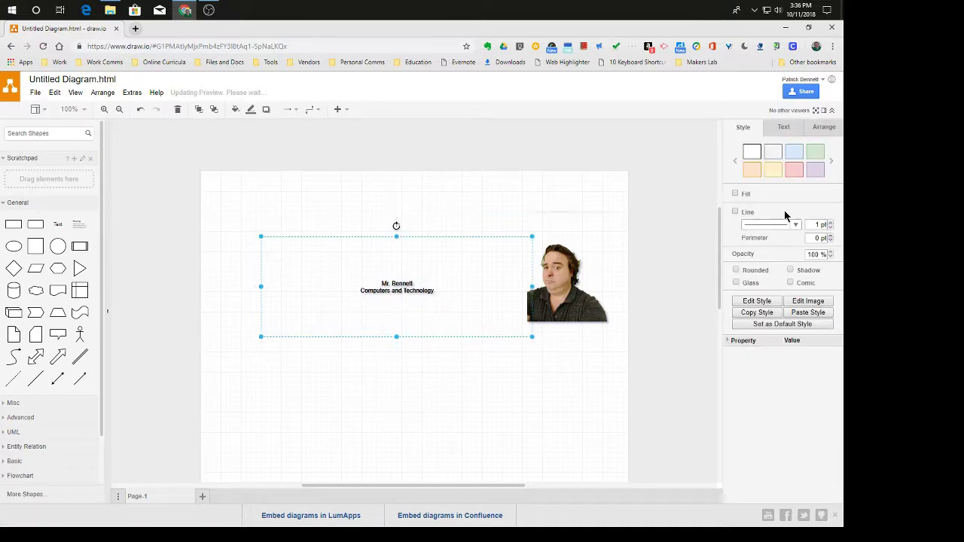
left_click(796, 131)
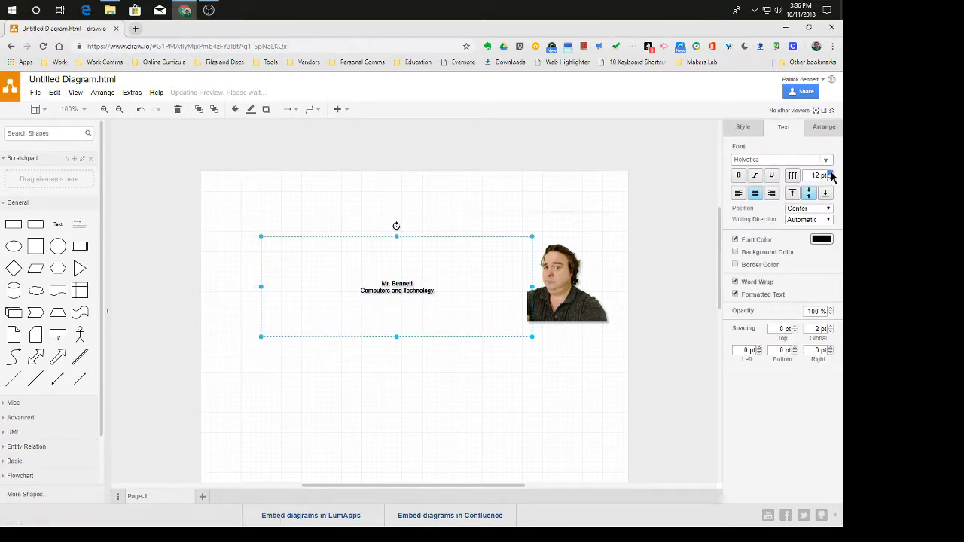
left_click(831, 172)
triple_click(831, 173)
triple_click(831, 173)
triple_click(831, 174)
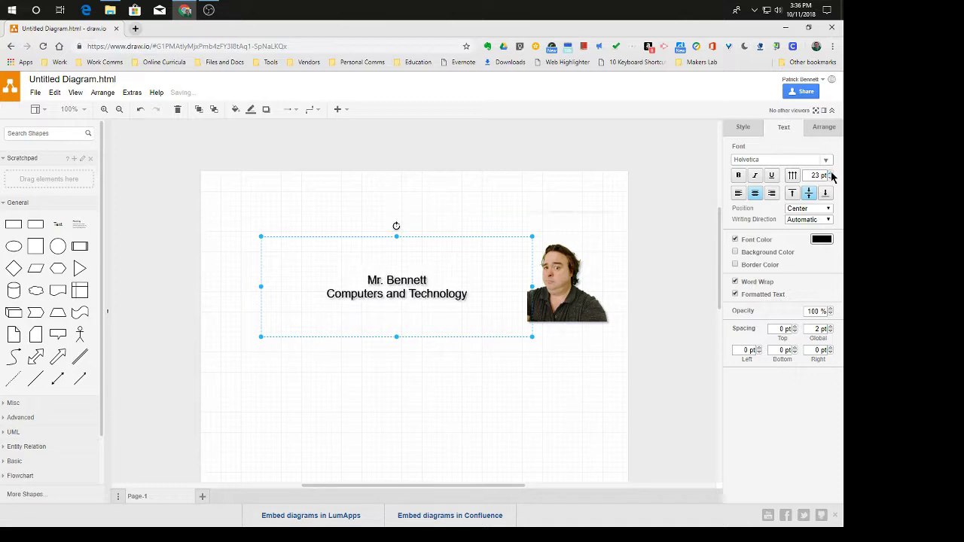
- Format the name and subject text as bold 28 pt Georgia and move its box toward the page's upper left corner
double_click(830, 174)
triple_click(831, 174)
left_click(826, 160)
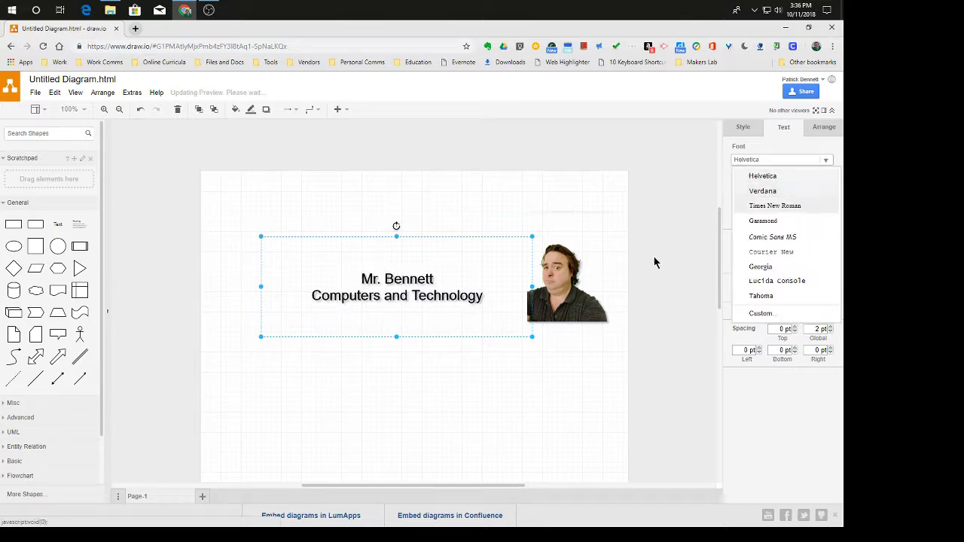
left_click(761, 267)
left_click_drag(394, 262, 339, 232)
left_click(739, 176)
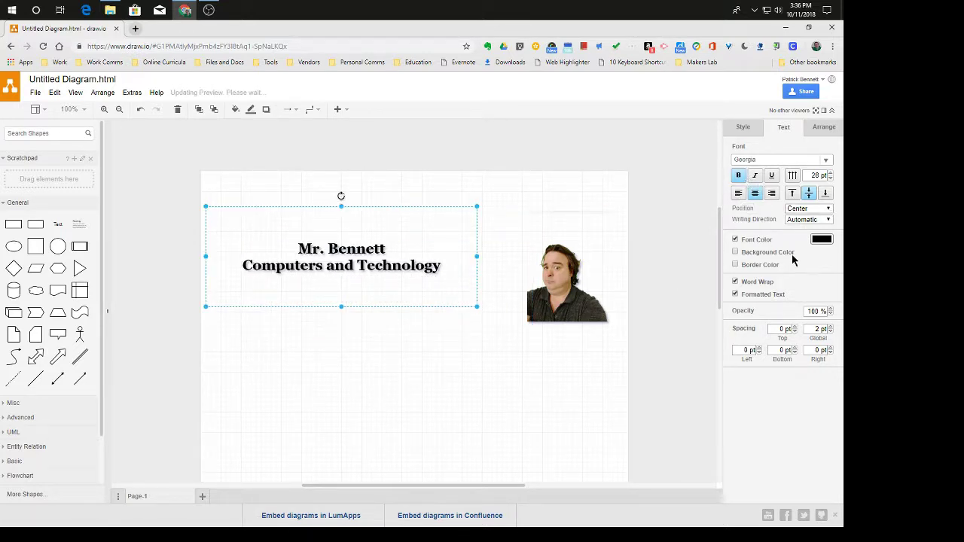
- Set the name and subject text's font color to orange FFB366 and enlarge its box down and to the right
left_click(827, 243)
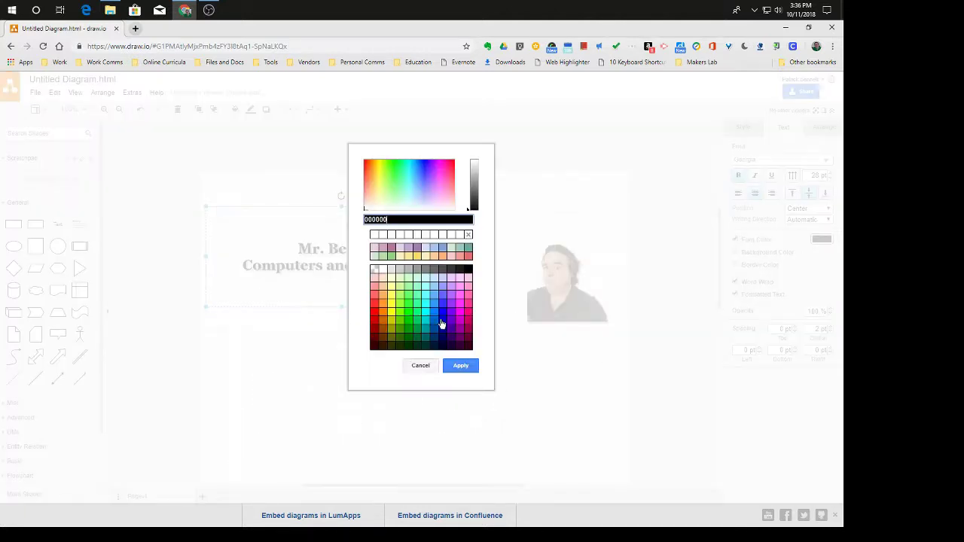
left_click(384, 300)
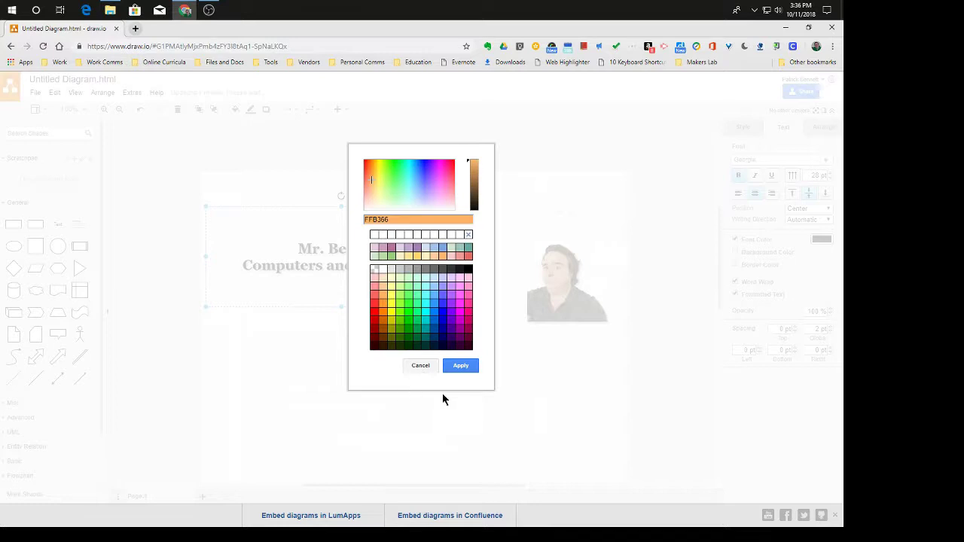
left_click(461, 366)
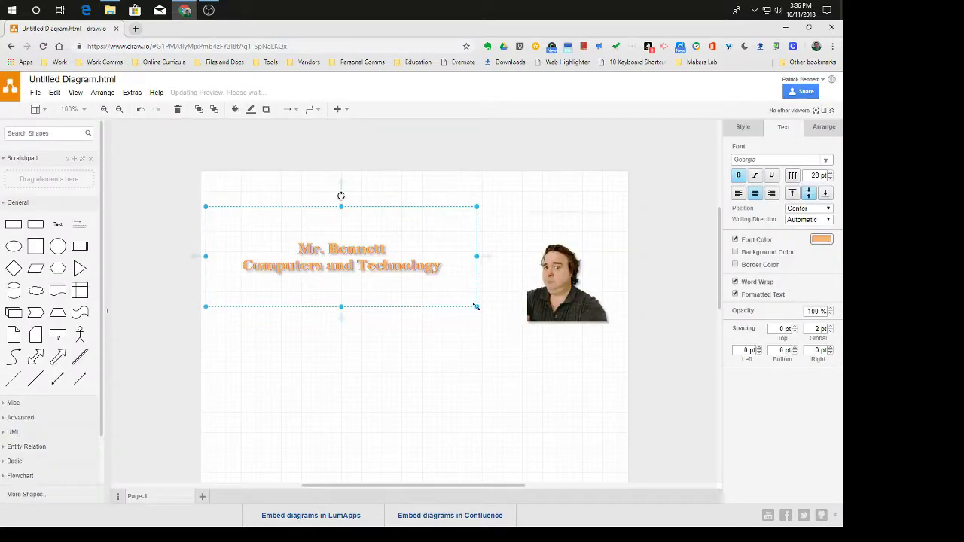
left_click_drag(476, 306, 511, 351)
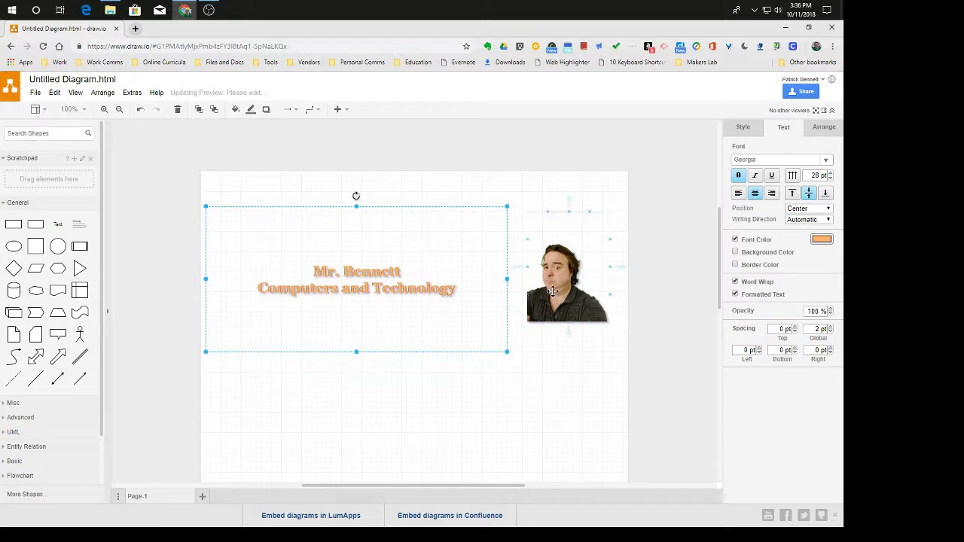
- Move the portrait to the left side of the page and position the text box so its lines sit just right of the portrait
left_click(555, 291)
left_click_drag(558, 289, 377, 326)
left_click(412, 241)
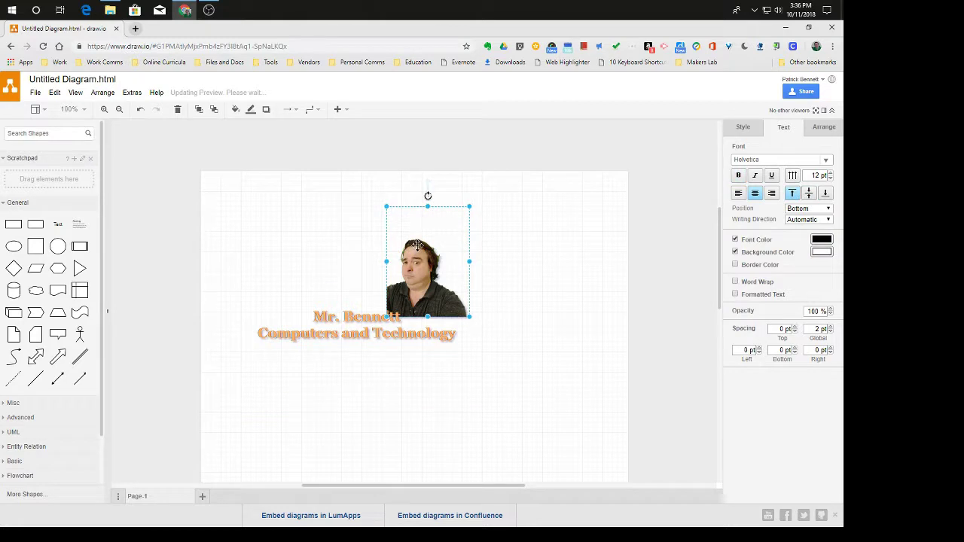
left_click_drag(416, 245, 254, 284)
left_click_drag(402, 334, 443, 269)
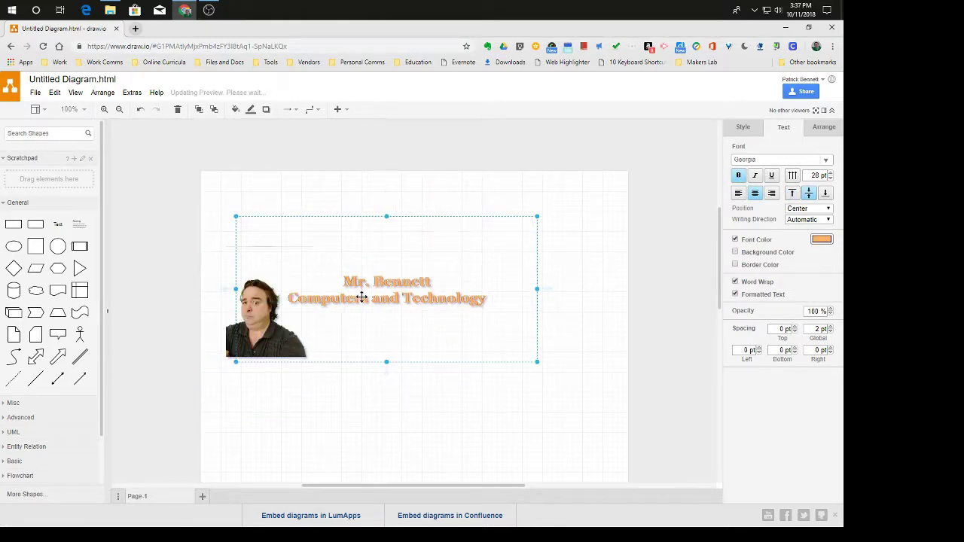
left_click_drag(362, 297, 362, 310)
left_click(339, 429)
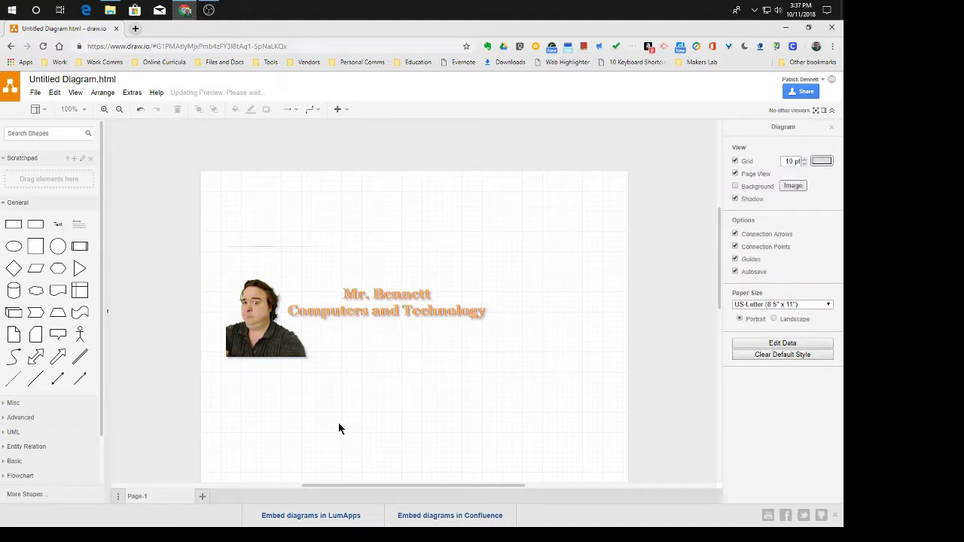
left_click(270, 313)
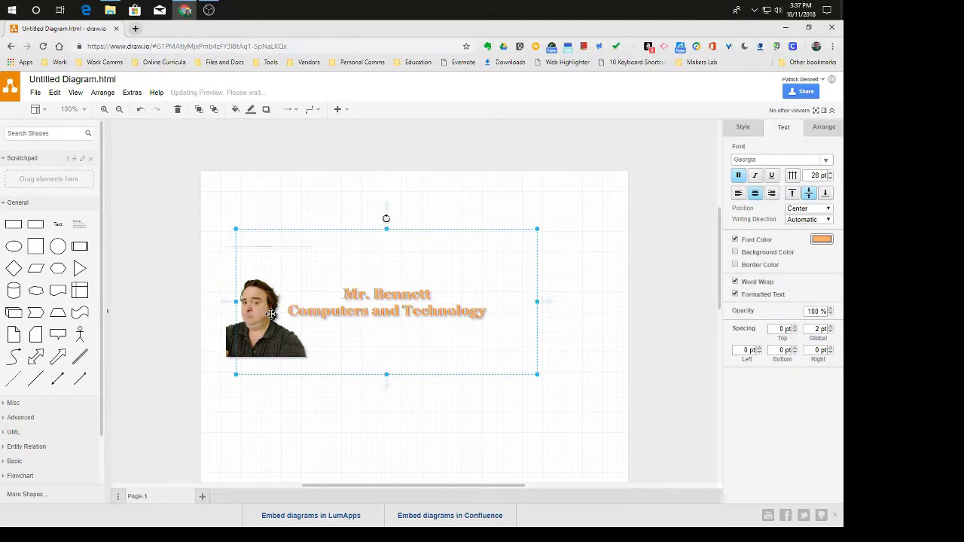
left_click(232, 340)
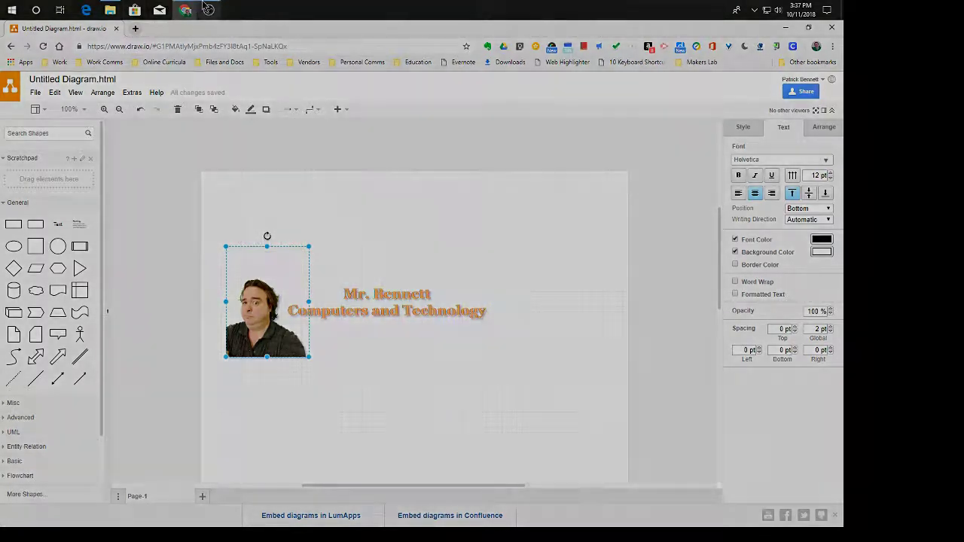
left_click(208, 9)
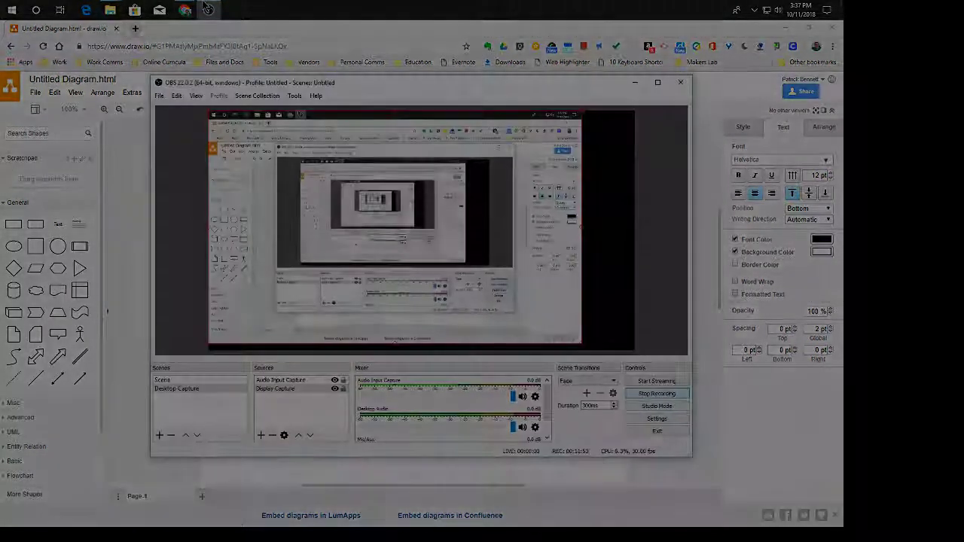